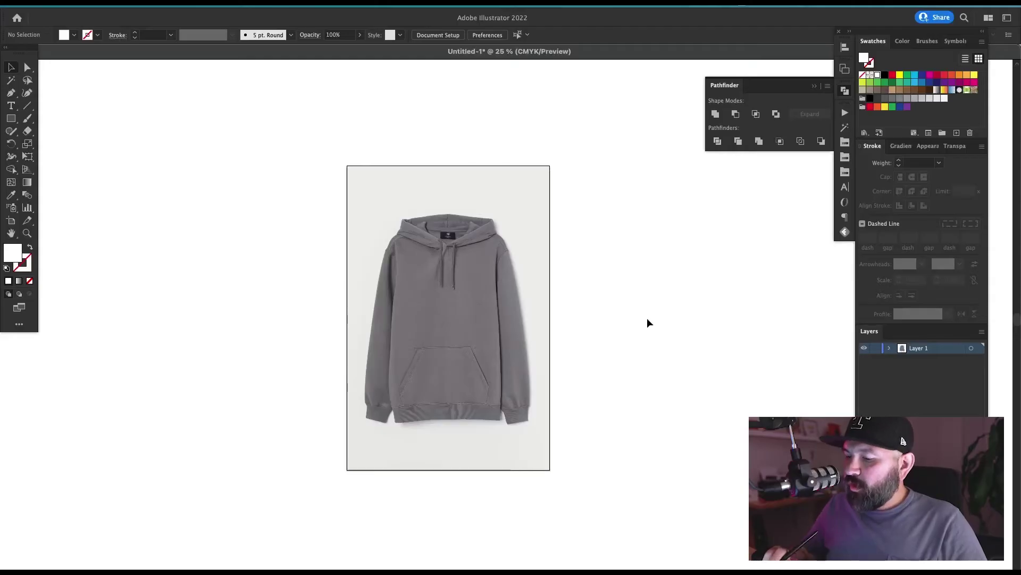
- Lock the layer containing the hoodie photo and add a new empty layer above it
left_click_drag(561, 187, 314, 437)
left_click_drag(606, 356, 534, 373)
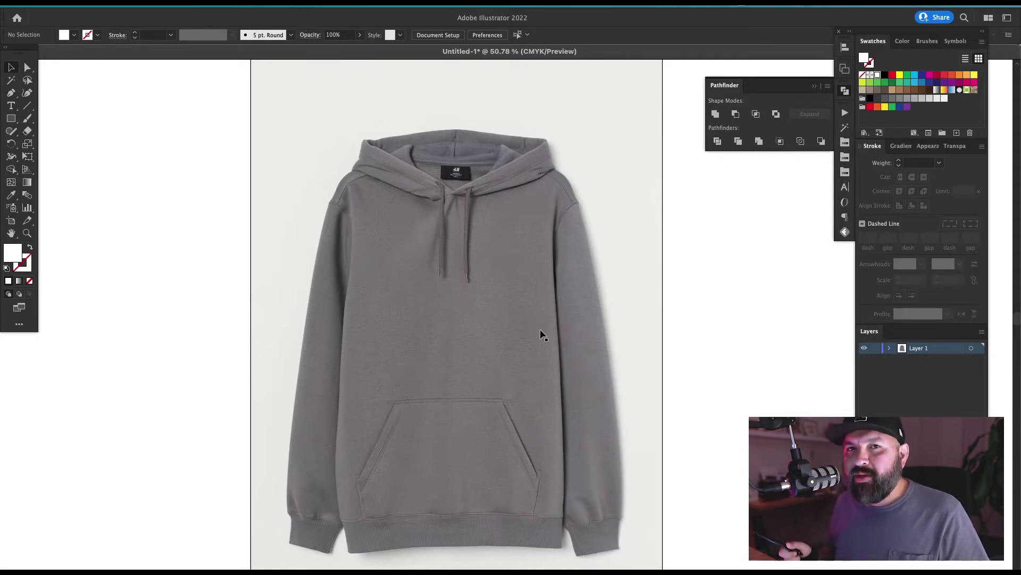
scroll(543, 335, "down", 1)
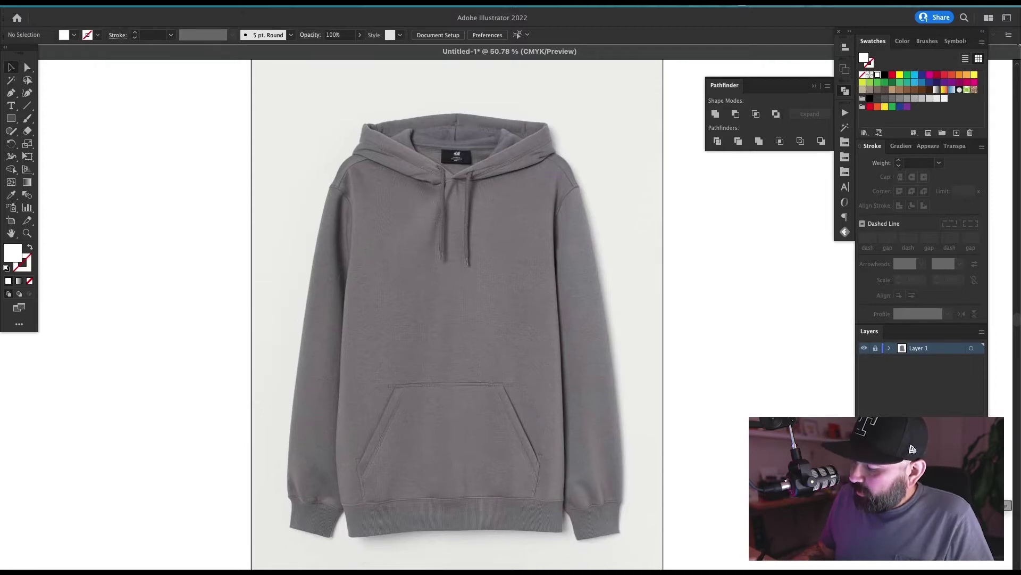
left_click(956, 492)
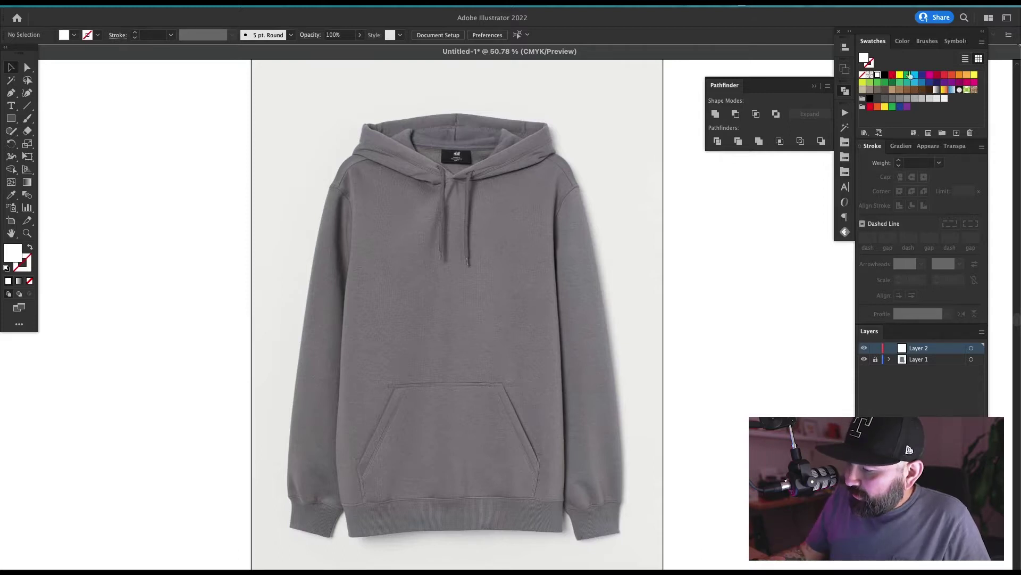
- Trace the outer edge of the left drawstring down to its lower end with the Pen tool, using a magenta stroke and no fill
left_click(931, 75)
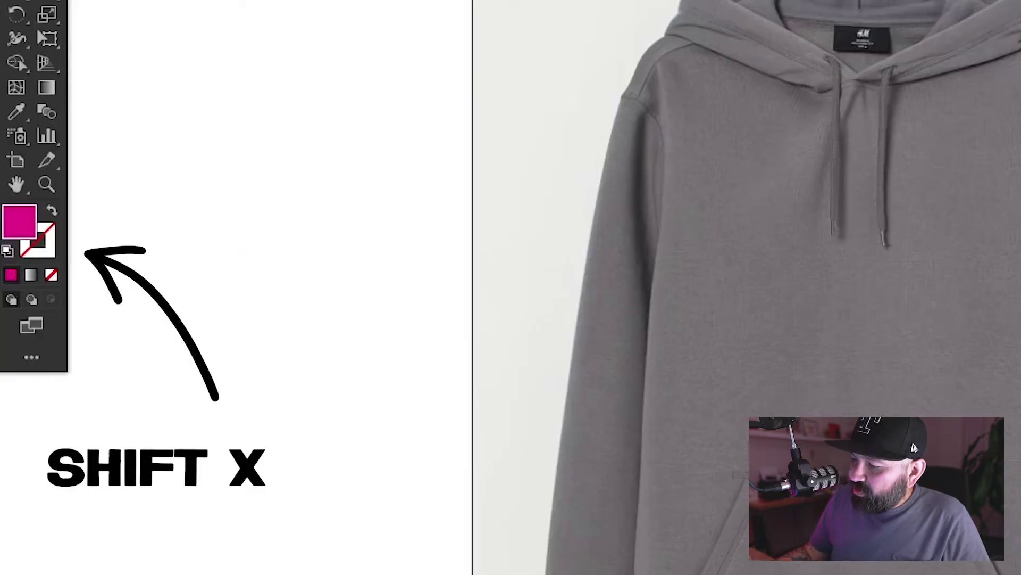
key("shift+x")
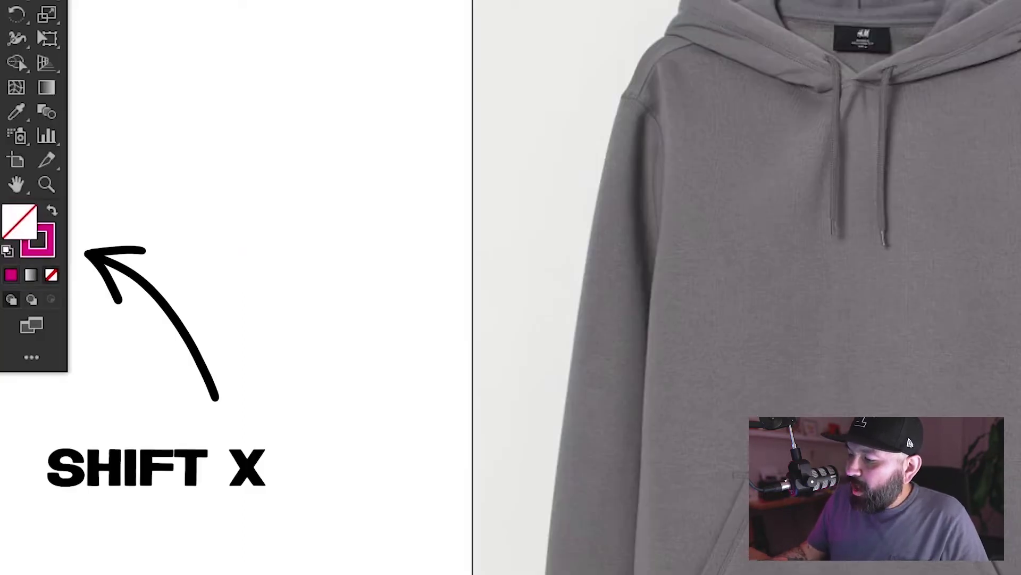
key("z")
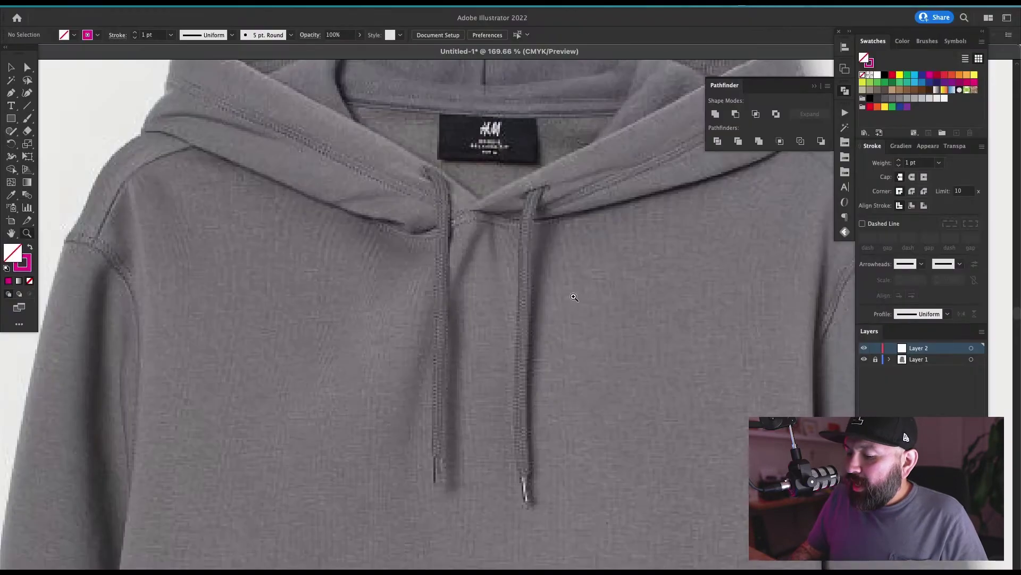
left_click_drag(600, 316, 556, 417)
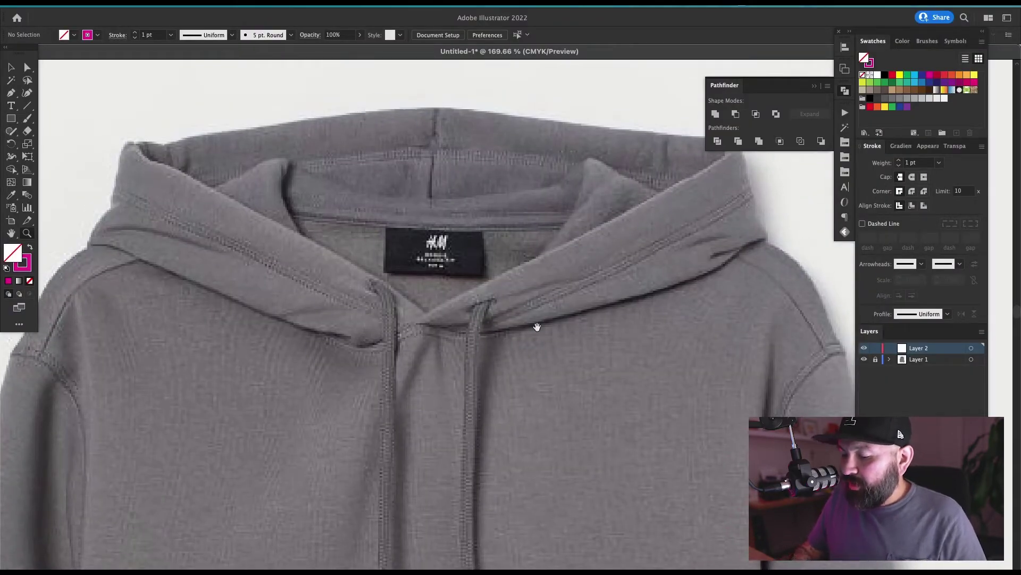
left_click_drag(532, 286, 591, 257)
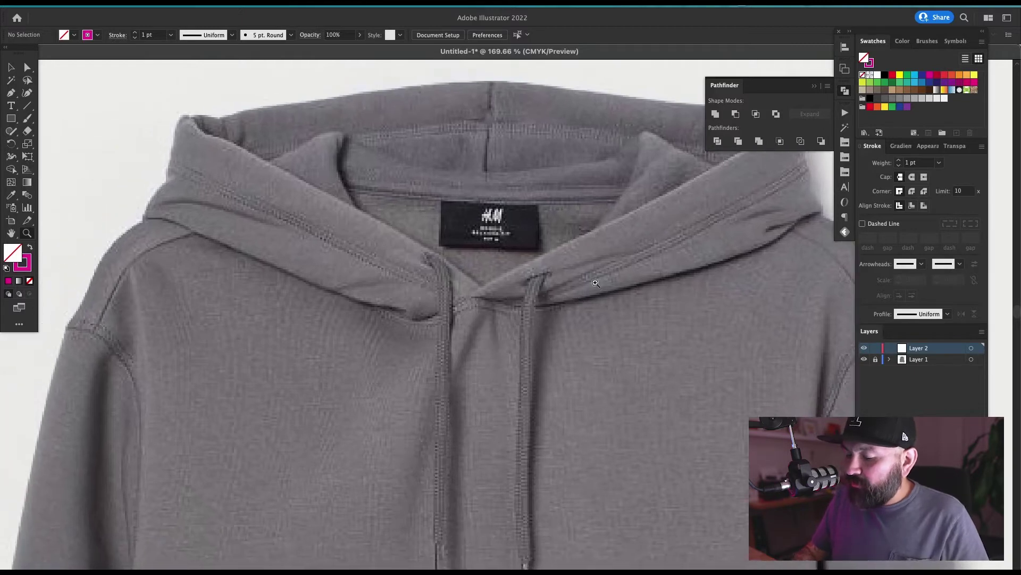
left_click_drag(566, 336, 567, 265)
scroll(567, 265, "up", 5)
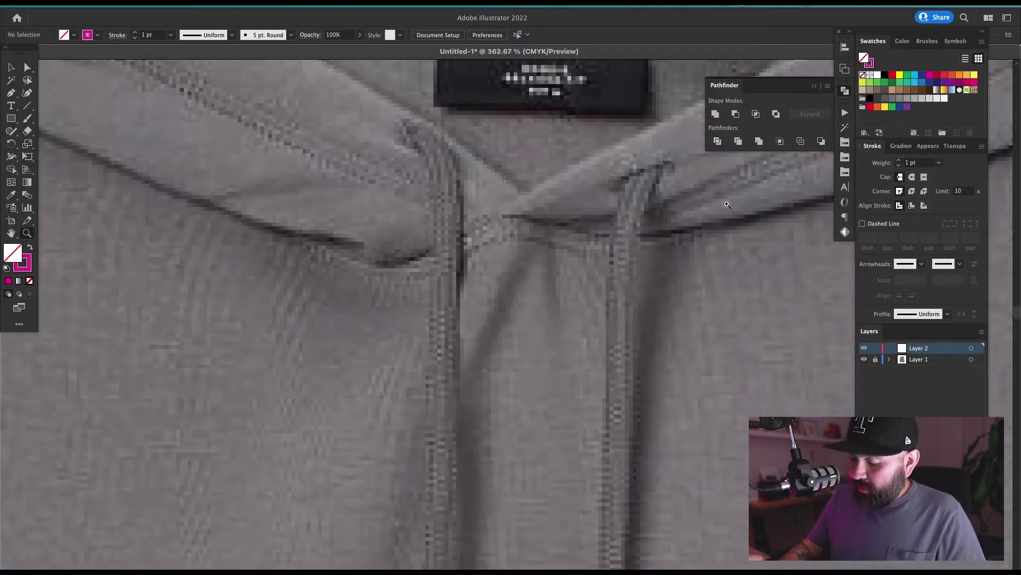
key("p")
mouse_move(426, 130)
left_mouse_down()
mouse_move(416, 124)
mouse_move(408, 140)
mouse_move(430, 160)
left_mouse_up()
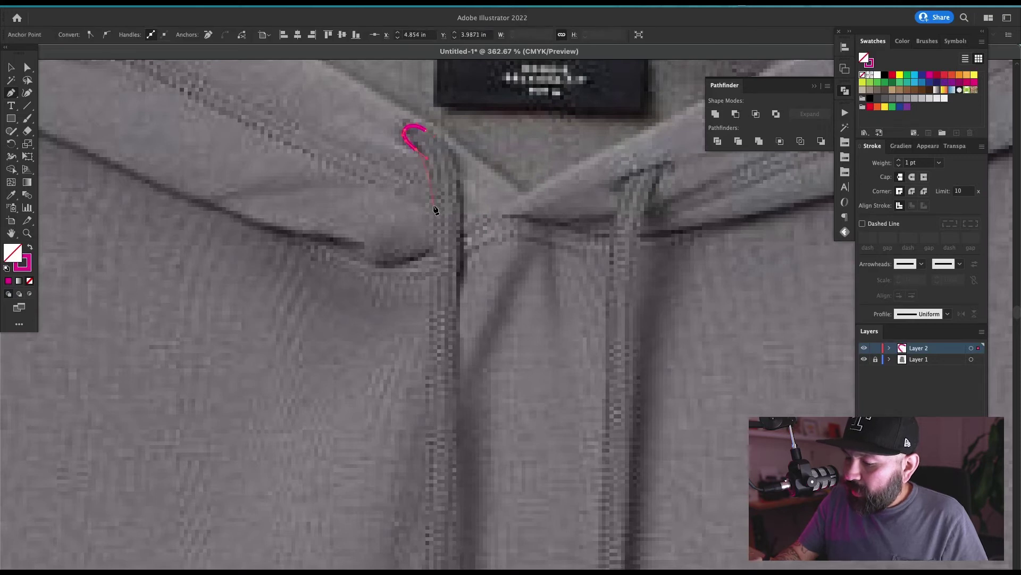
left_click_drag(455, 375, 493, 215)
left_click_drag(474, 292, 472, 322)
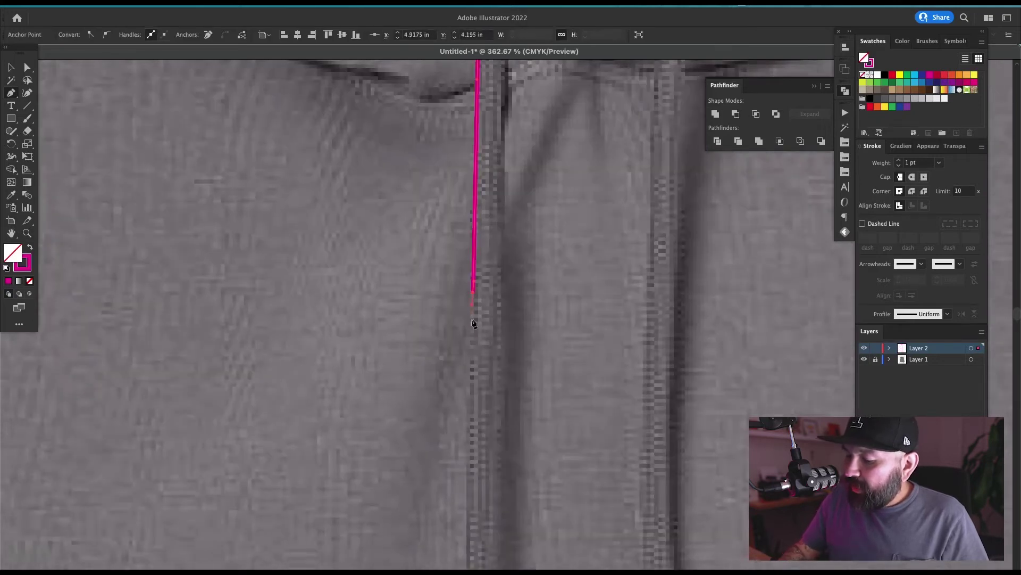
left_click_drag(486, 404, 516, 197)
left_click(500, 366)
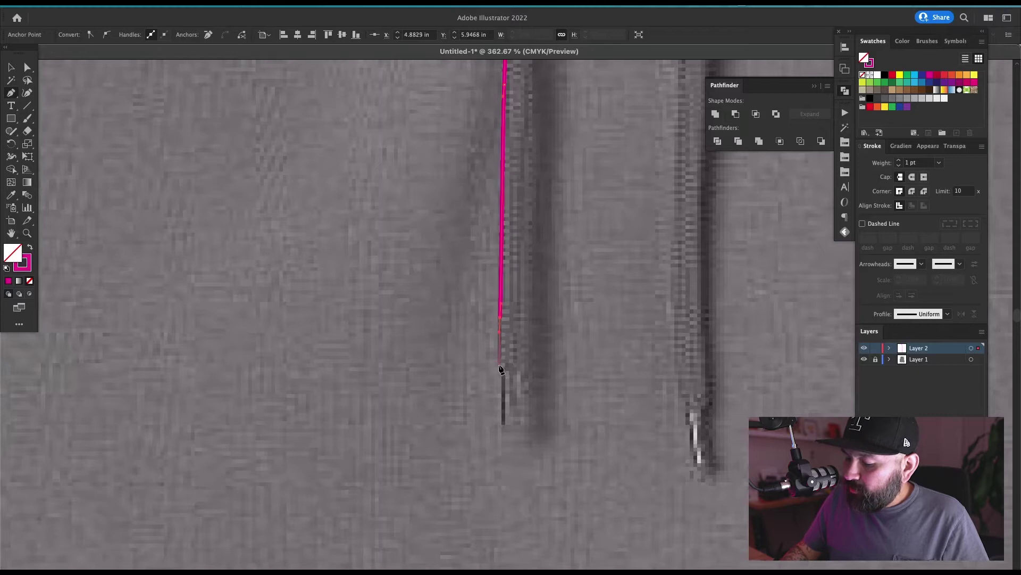
- Continue the path around the left drawstring's lower end and up its inner edge, closing the outline at the top
left_click_drag(522, 369, 525, 223)
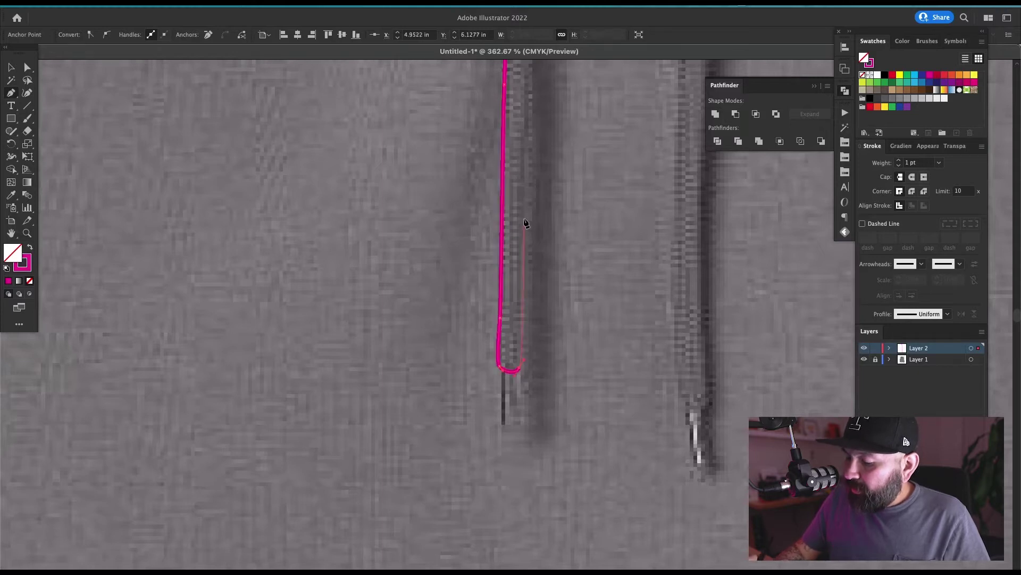
left_click(527, 212)
key("space")
left_click_drag(559, 167, 510, 342)
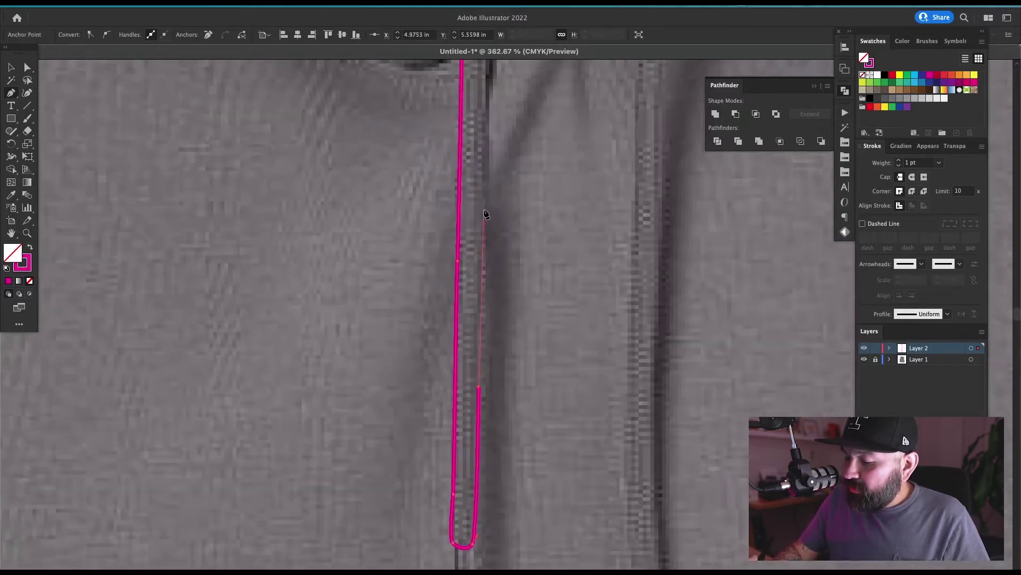
left_click_drag(484, 208, 484, 286)
key("space")
left_click_drag(482, 158, 482, 257)
left_click(475, 185)
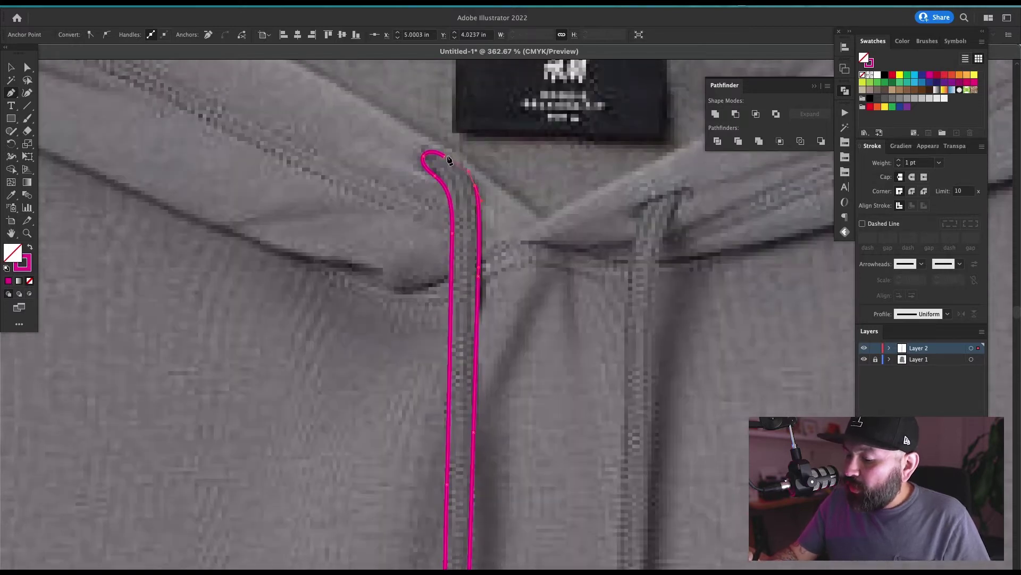
left_click(445, 159)
- Erase the hooked upper end of the left drawstring outline with the Eraser tool and deselect the path
scroll(590, 182, "right", 4)
scroll(591, 182, "down", 1)
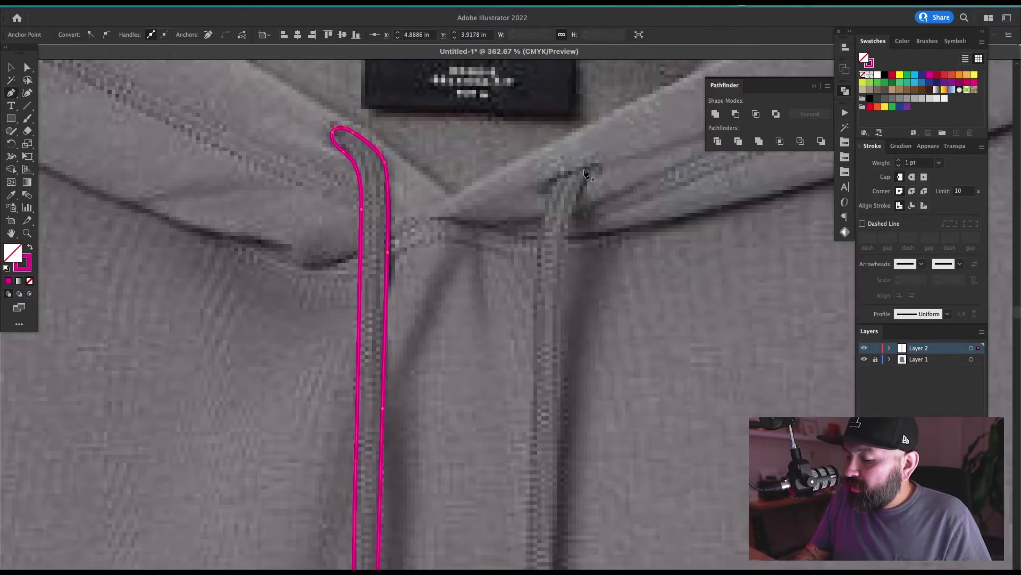
key("v")
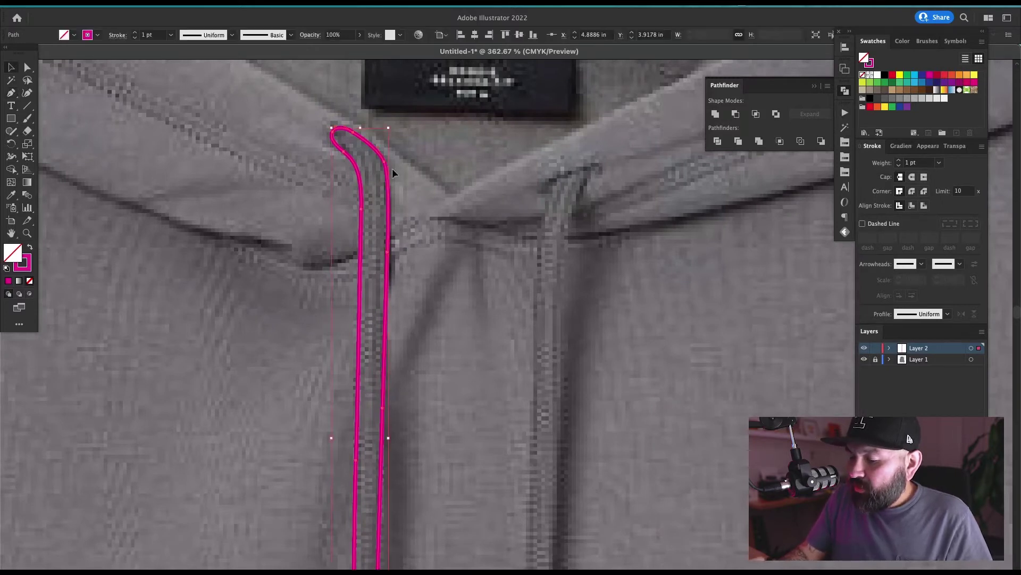
key("shift+e")
left_click_drag(334, 136, 406, 164)
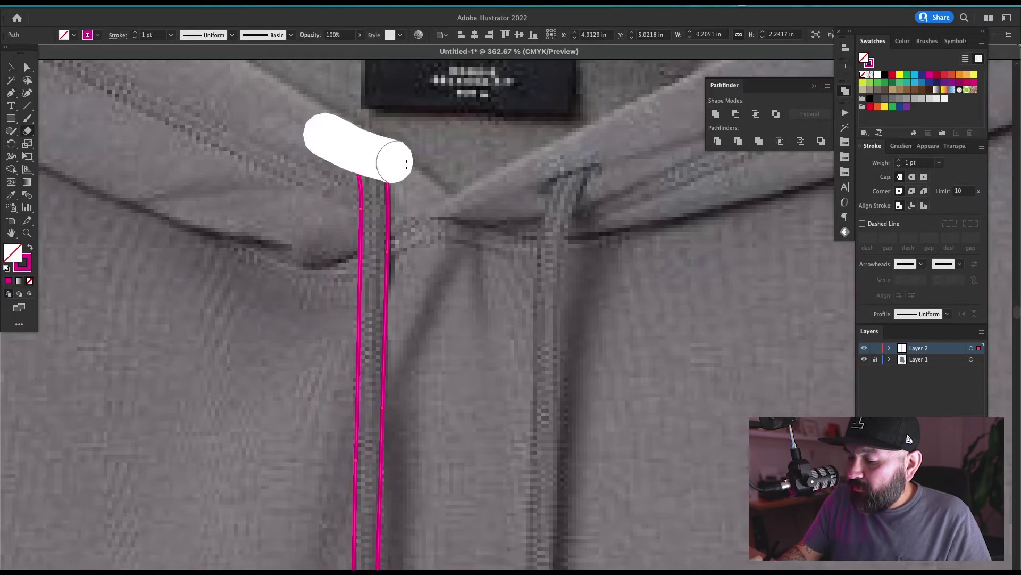
key("ctrl+shift+a")
key("v")
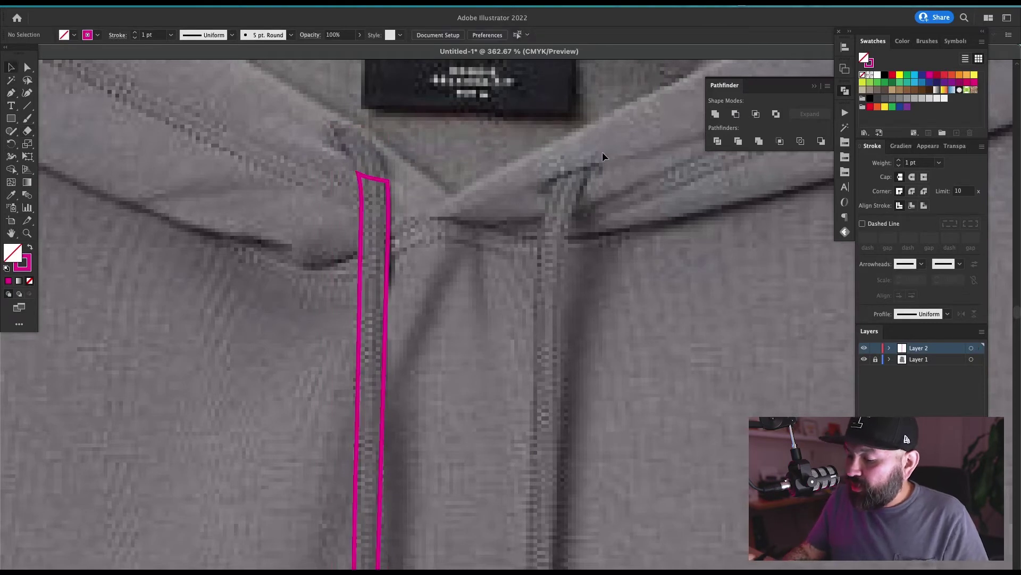
- Delete the short straight segment across the cut top of the left drawstring outline
key("n")
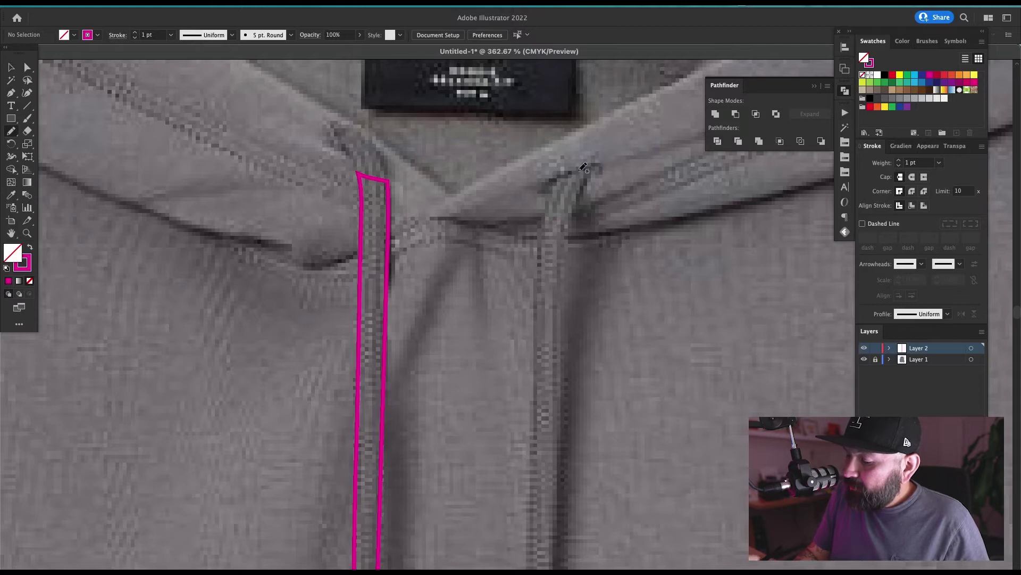
key("p")
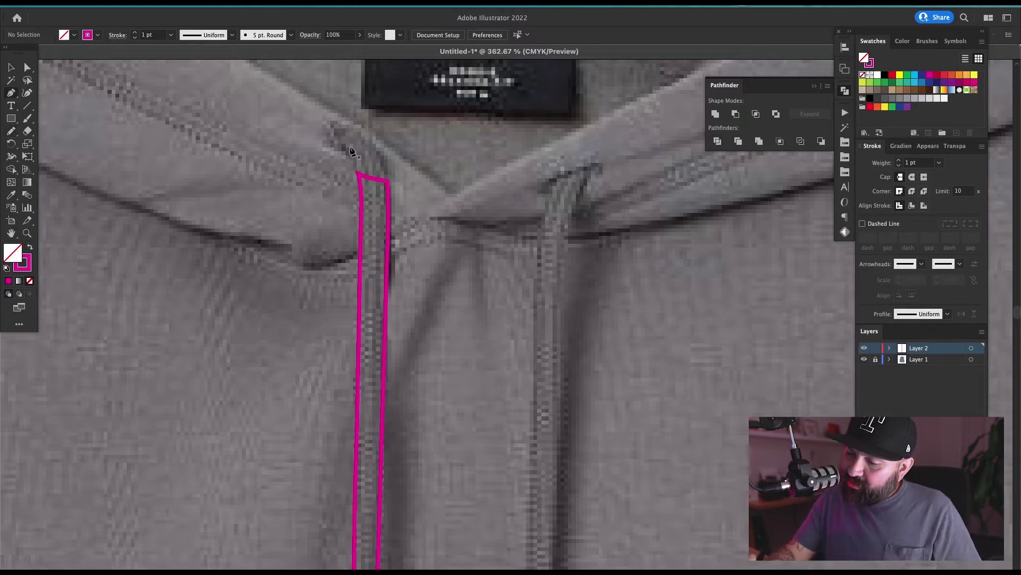
key("a")
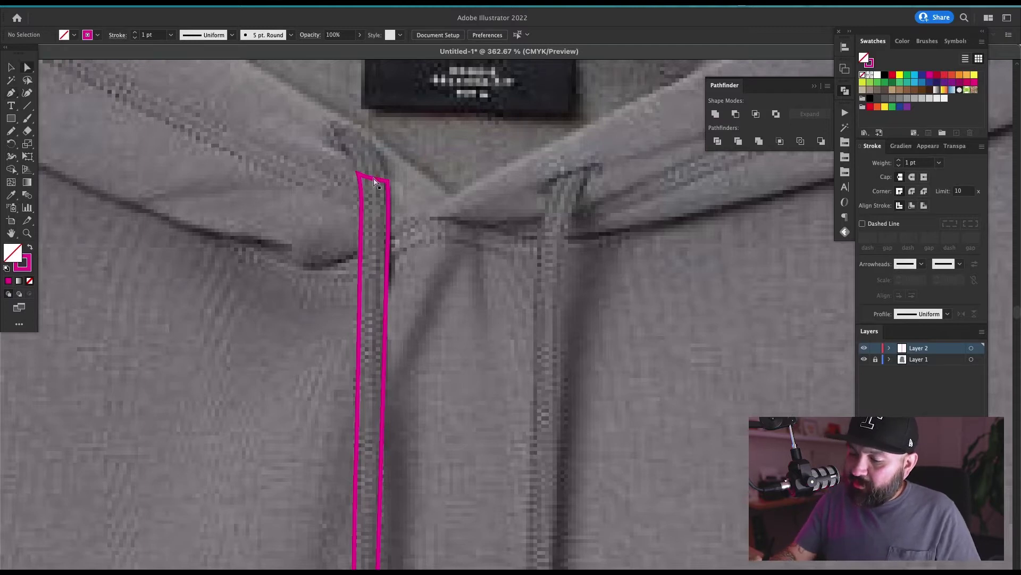
left_click(376, 178)
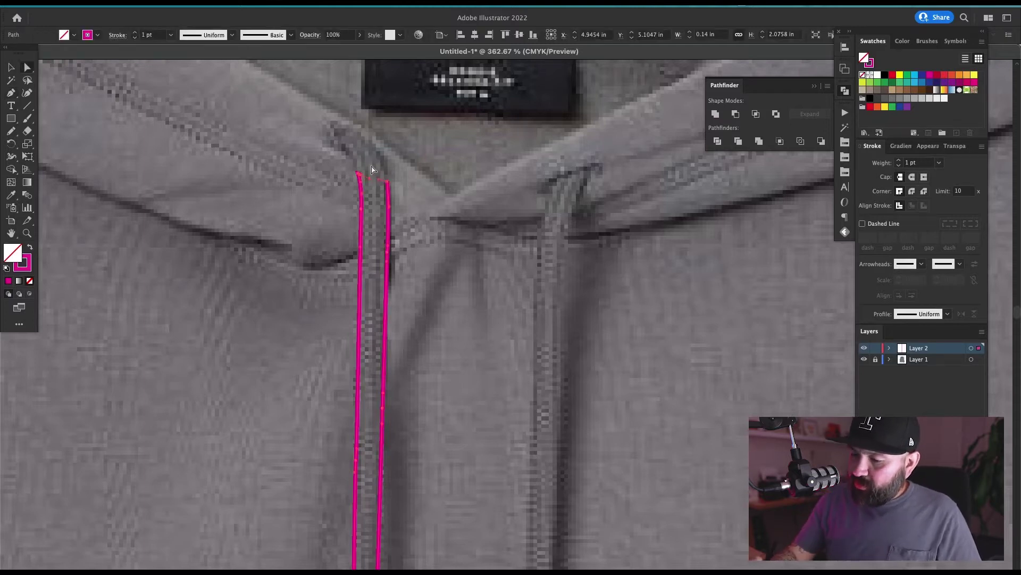
left_click(372, 169)
- Redraw the curved upper end of the left drawstring with the Pencil tool, joining the open path's two ends
left_click(360, 173)
key("b")
key("n")
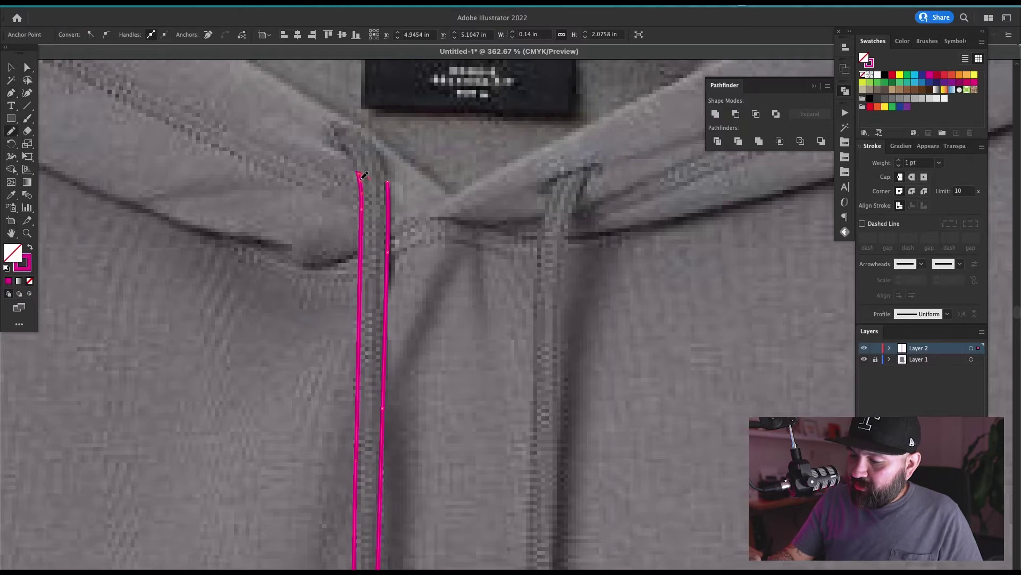
mouse_move(349, 151)
left_mouse_down()
mouse_move(336, 126)
mouse_move(392, 187)
left_mouse_up()
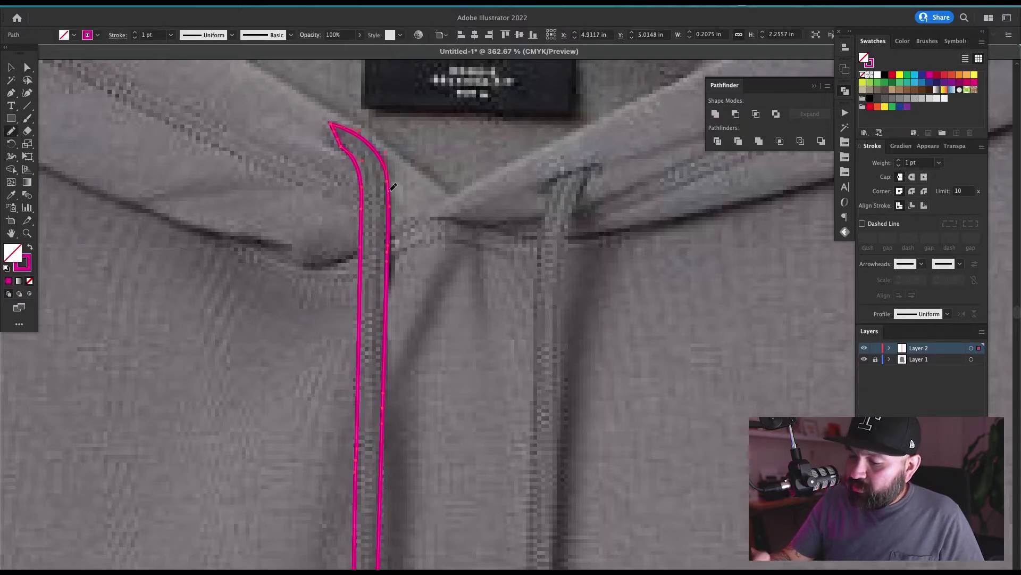
key("ctrl+shift+a")
- Trace the right drawstring with the Pen tool from its top edge down the left side to the lower end
key("p")
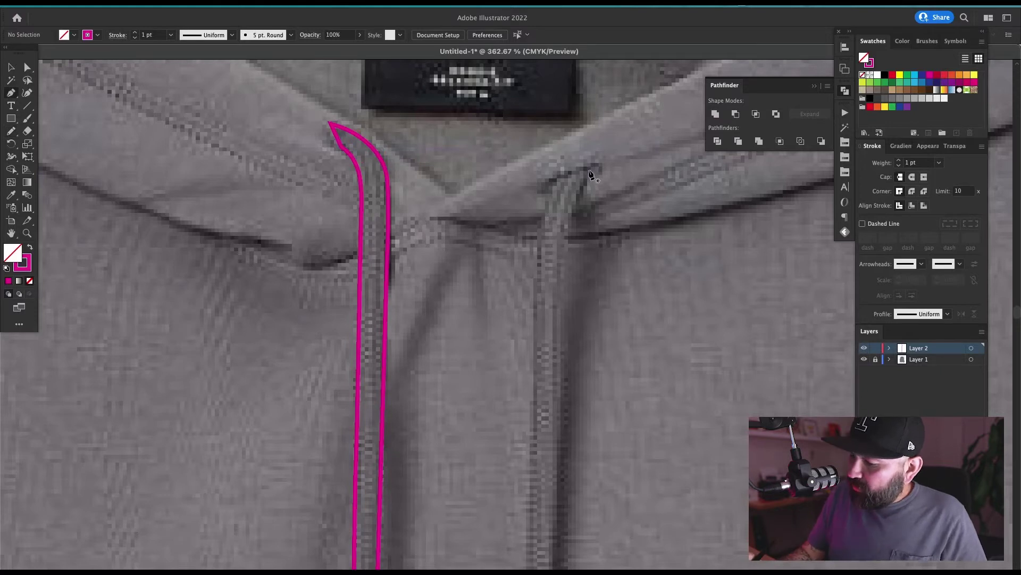
left_click(589, 170)
left_click(555, 179)
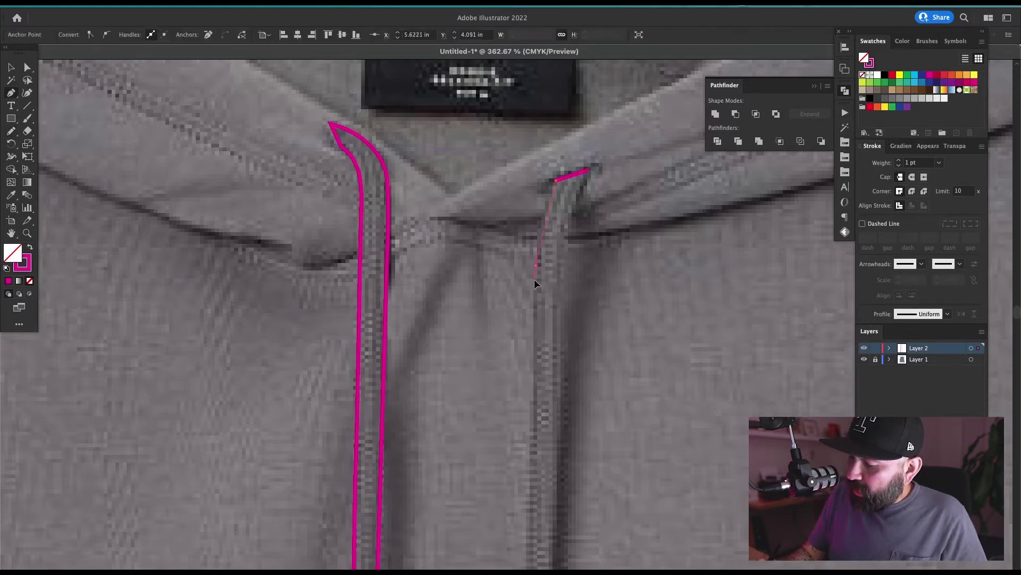
left_click_drag(535, 280, 534, 303)
left_click_drag(549, 469, 565, 285)
left_click(551, 299)
left_click_drag(552, 425, 568, 234)
left_click(565, 322)
- Round the right drawstring's lower end, trace its right side back up, and close the outline
left_click_drag(585, 368, 601, 362)
left_click_drag(598, 155, 534, 520)
left_click(529, 410)
left_click(535, 240)
left_click(556, 161)
left_click(627, 147, "super")
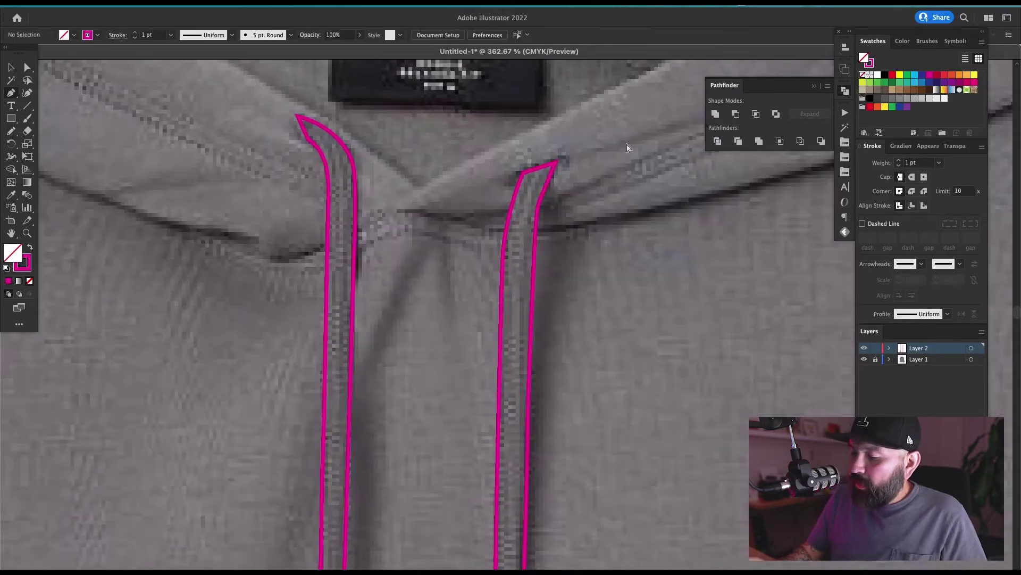
- Apply the default white fill and black stroke to both drawstring outlines
left_click_drag(570, 279, 572, 248)
key("v")
key("super+minus")
key("super+minus")
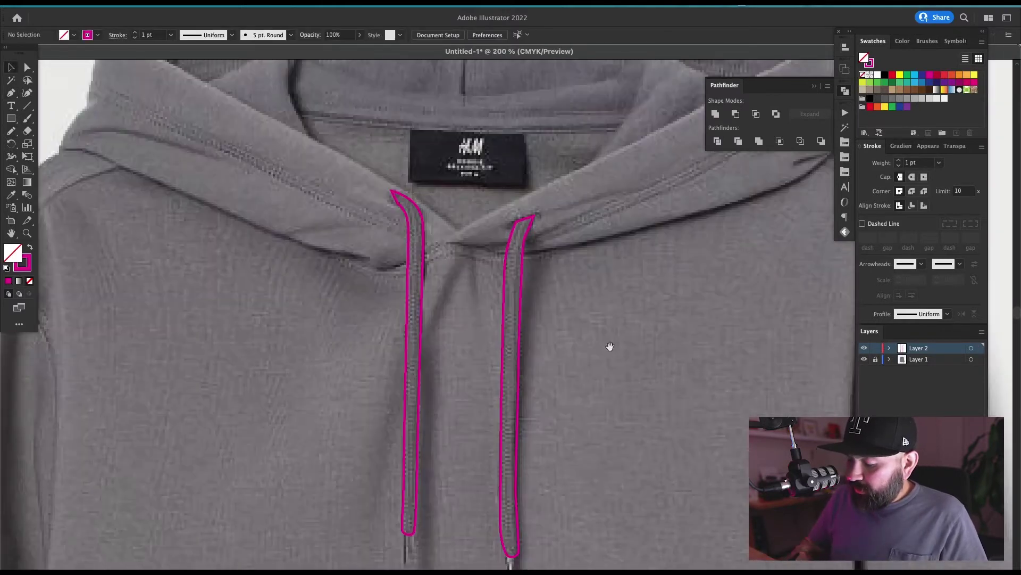
left_click_drag(611, 347, 574, 280)
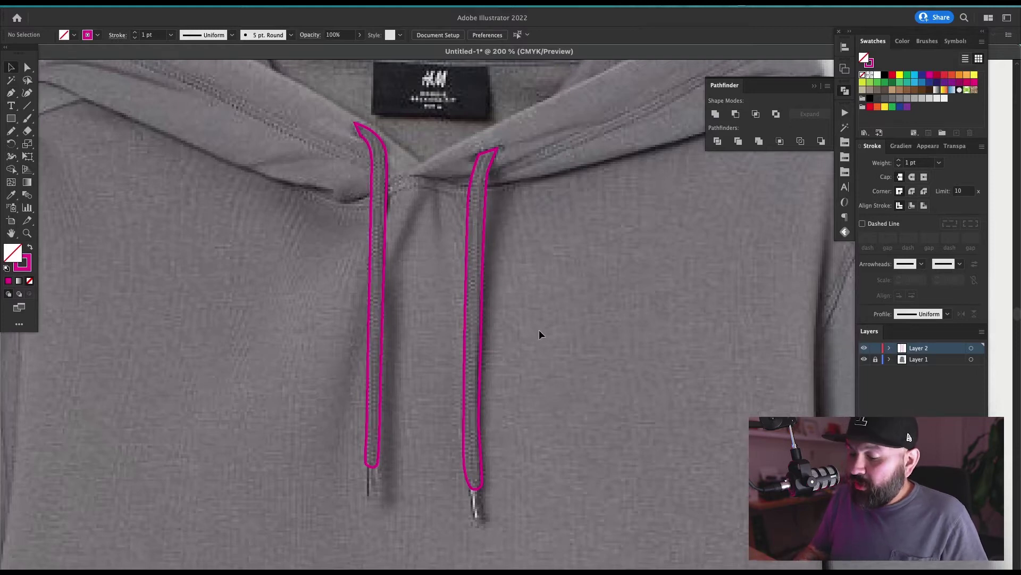
left_click_drag(539, 334, 179, 431)
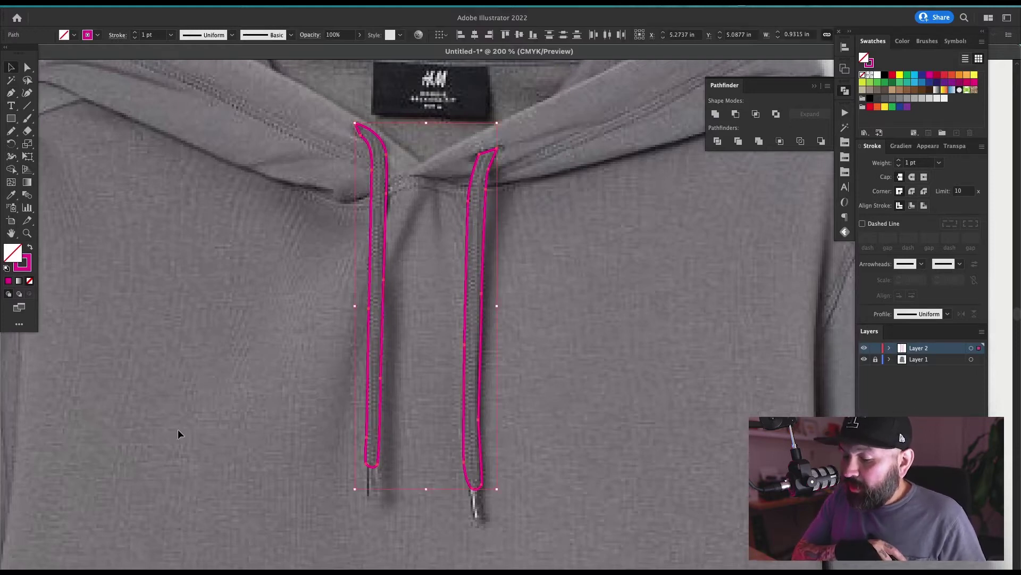
key("d")
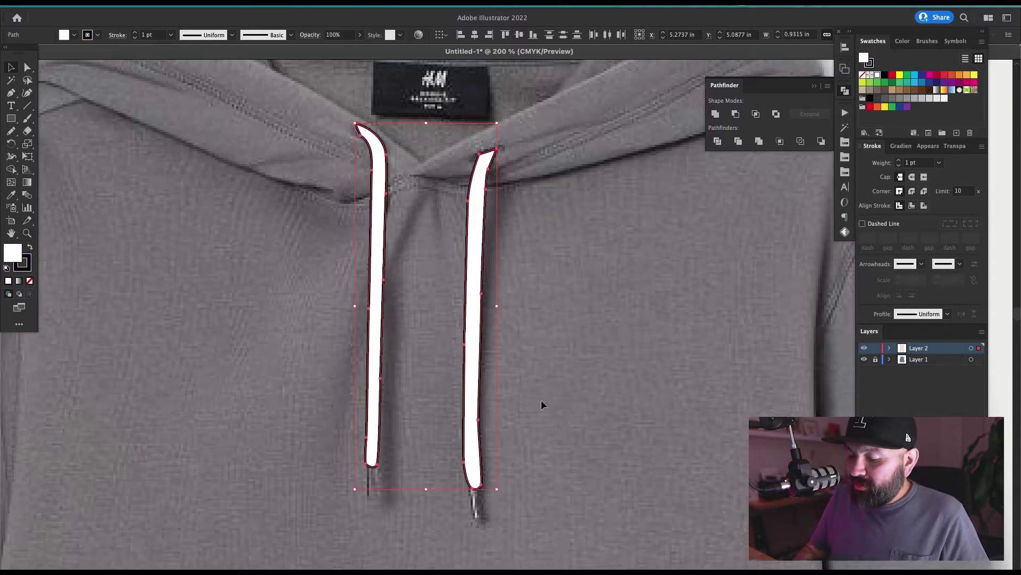
- Draw a narrow rectangle about 0.03 in wide and 0.24 in tall over the metal tip of the left drawstring
left_click(539, 271)
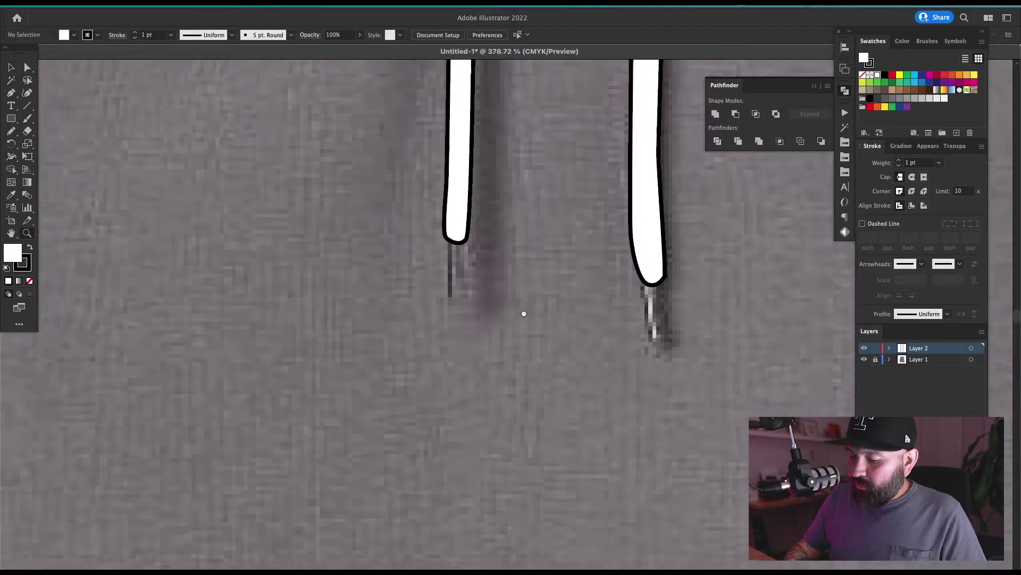
key("m")
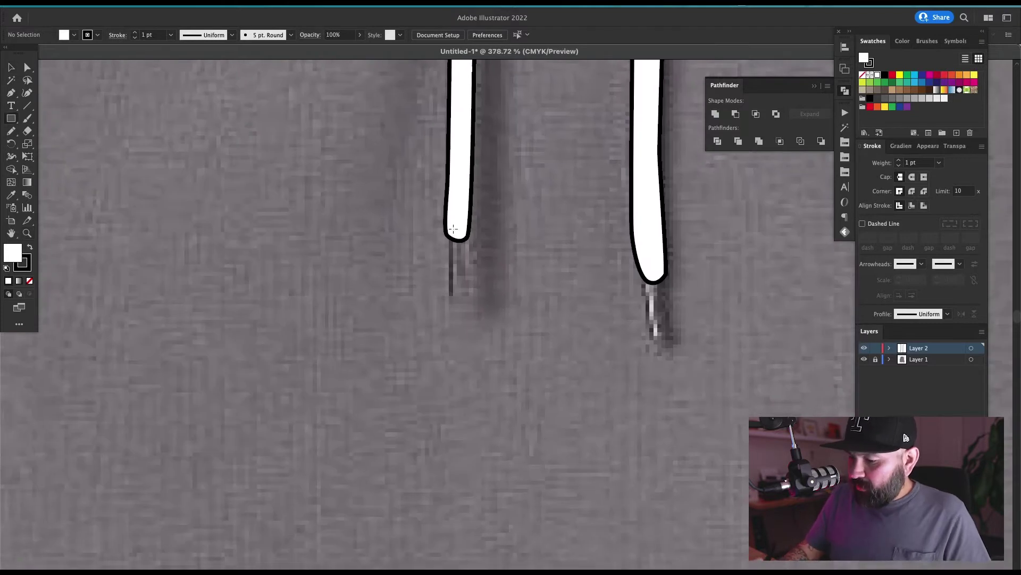
left_click_drag(453, 245, 461, 295)
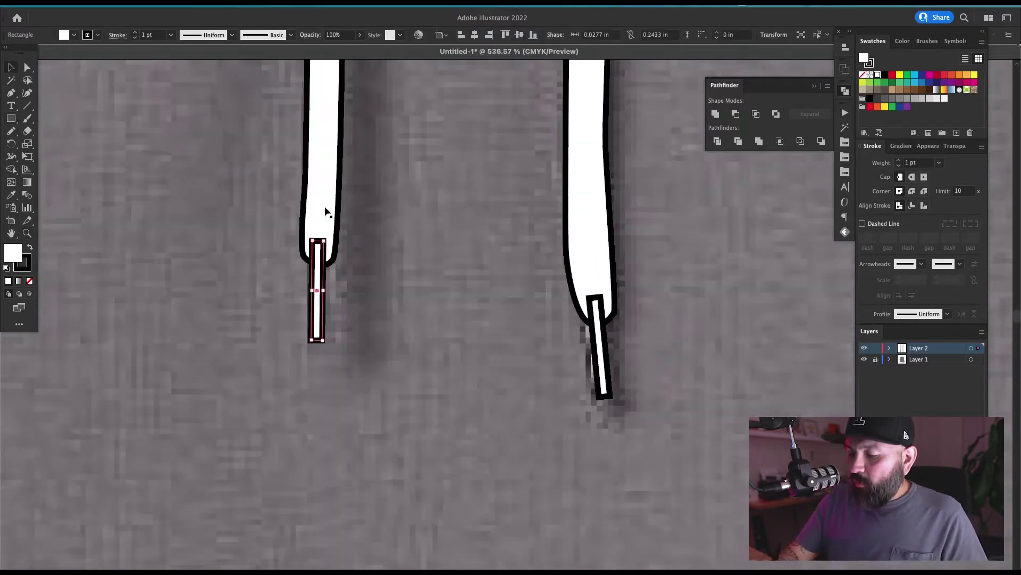
- Send the metal tip rectangles of the left and right drawstrings behind their cords
key("super+bracketleft")
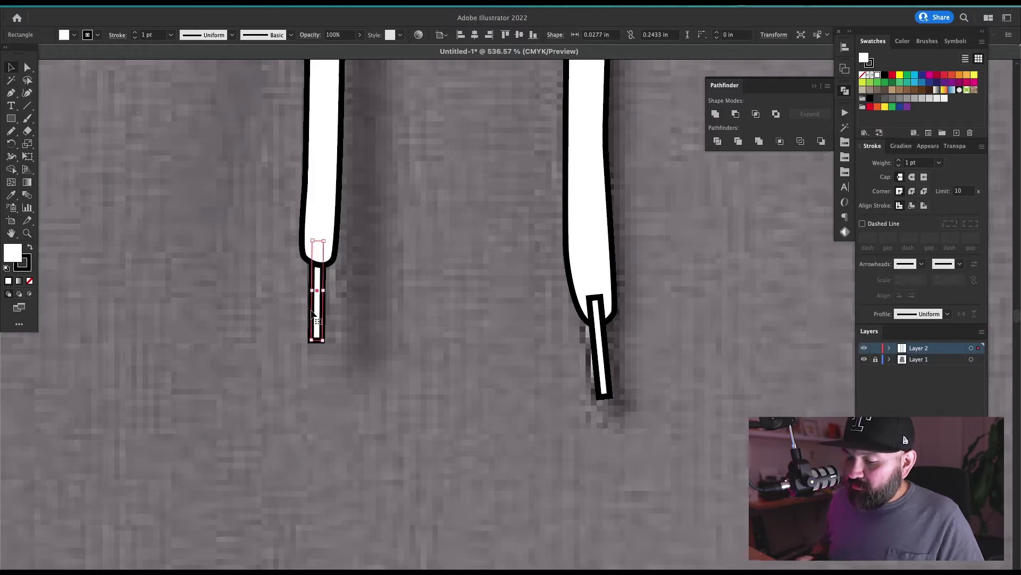
left_click(604, 348)
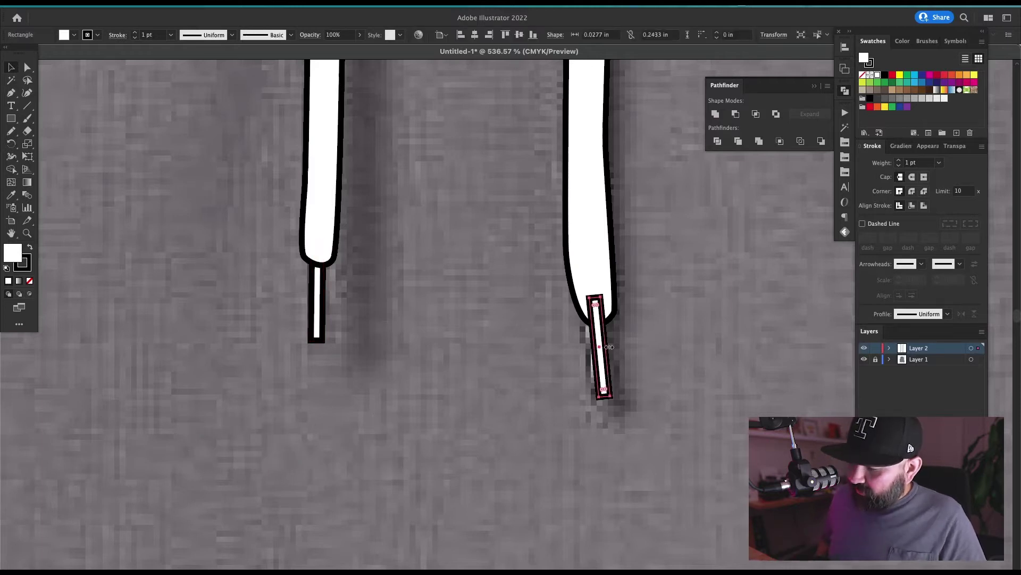
key("super+bracketleft")
left_click(683, 315)
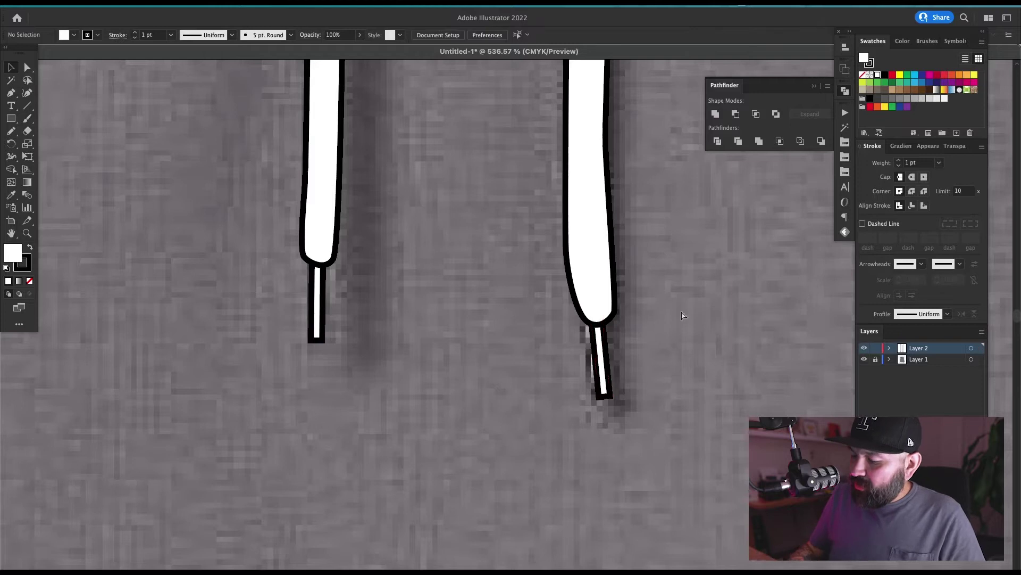
- Group each drawstring outline with its metal tip, one group for the left cord and one for the right
key("super+minus")
key("super+minus")
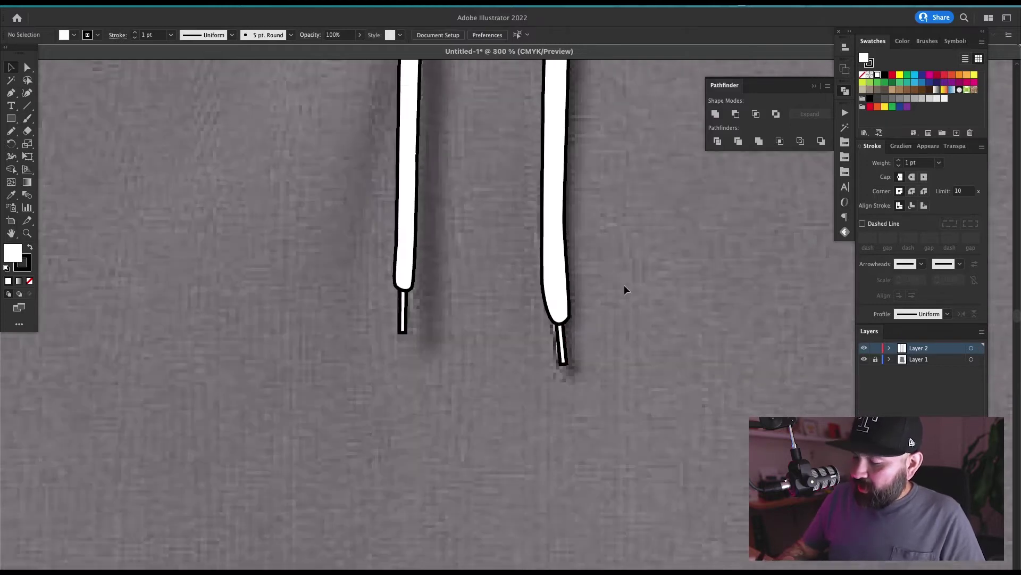
left_click_drag(624, 285, 538, 362)
scroll(600, 400, "up", 3)
key("super+g")
left_click_drag(420, 361, 360, 476)
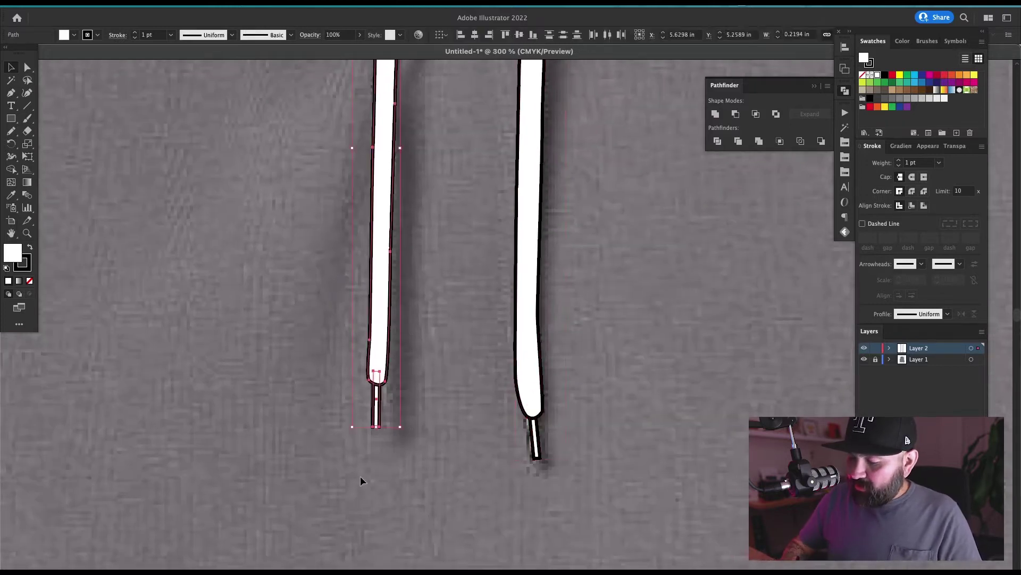
key("super+g")
left_click_drag(662, 135, 597, 400)
left_click(261, 268)
- Test selecting the right drawstring as a whole group and its metal tip individually
left_click_drag(470, 403, 514, 260)
key("super+minus")
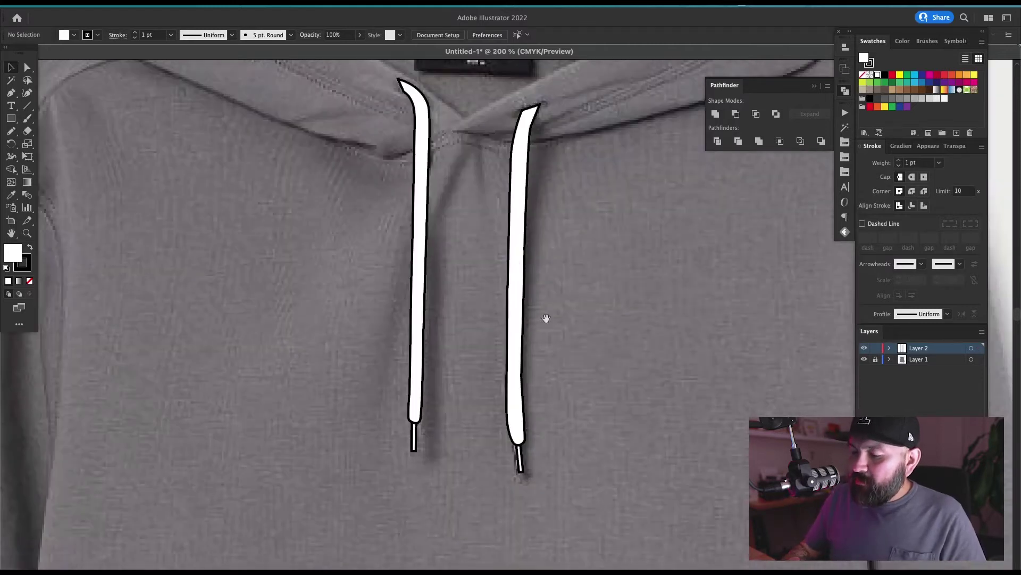
scroll(546, 318, "up", 5)
scroll(604, 319, "right", 3)
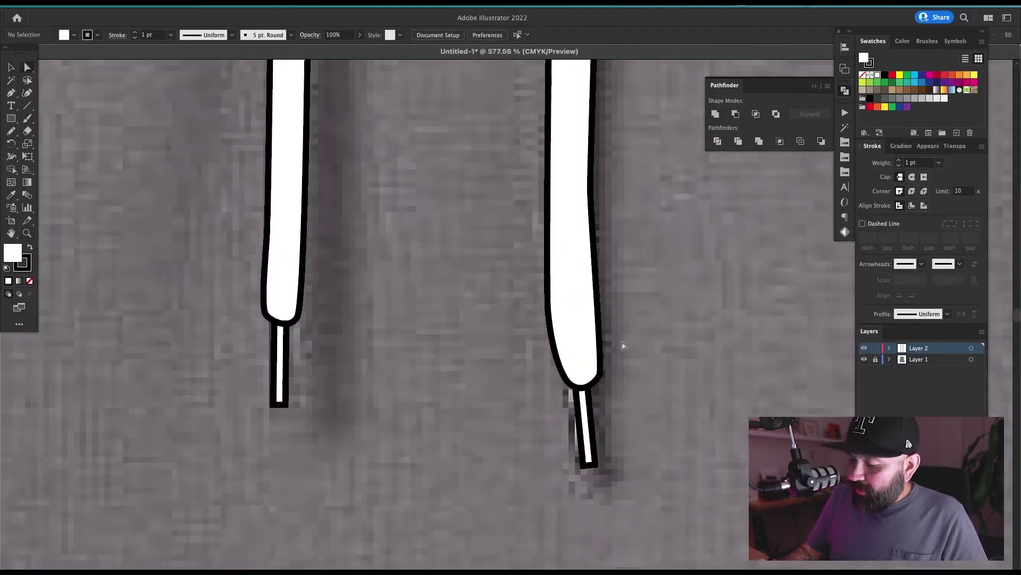
key("v")
left_click(579, 434)
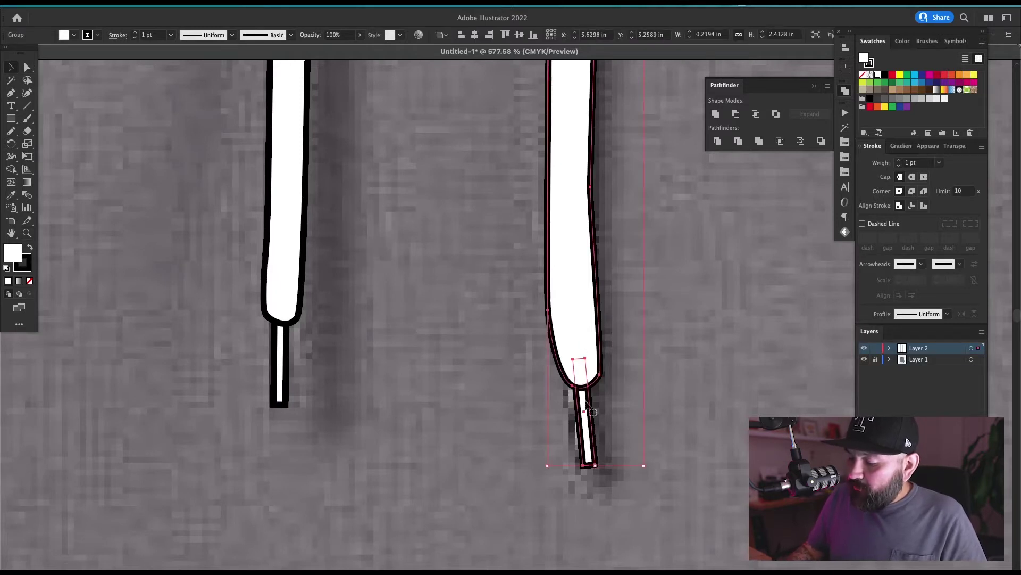
left_click(602, 395)
key("a")
left_click(587, 420)
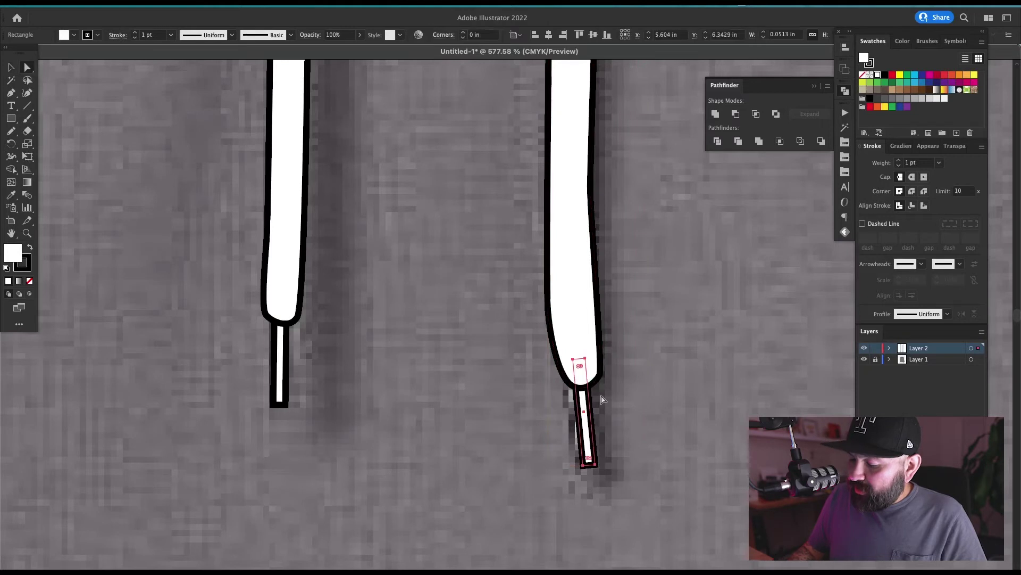
left_click(646, 291)
key("v")
key("super+minus")
key("super+minus")
key("super+minus")
key("super+minus")
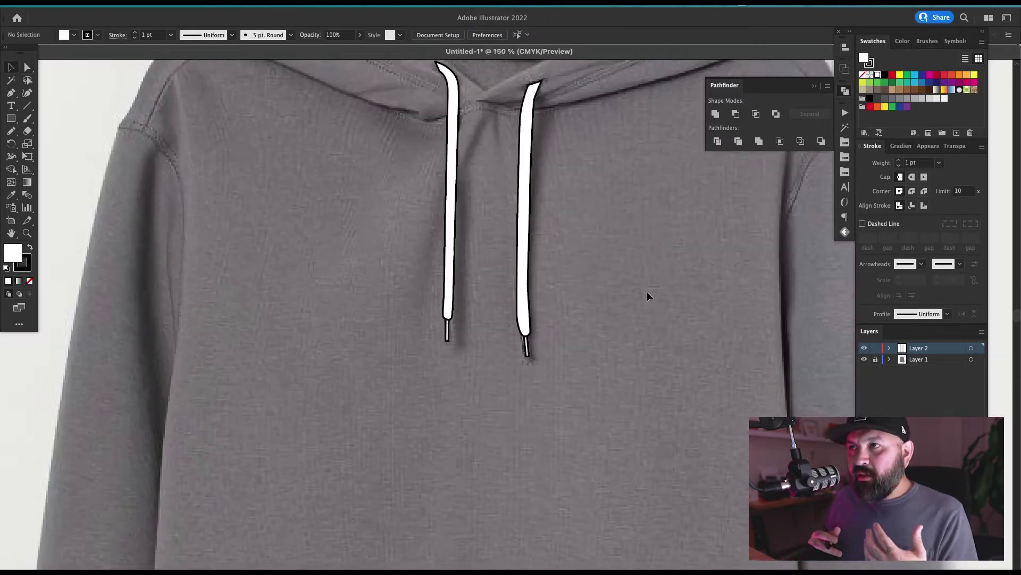
- Set the drawing colours to no fill and a magenta stroke
scroll(550, 203, "up", 5)
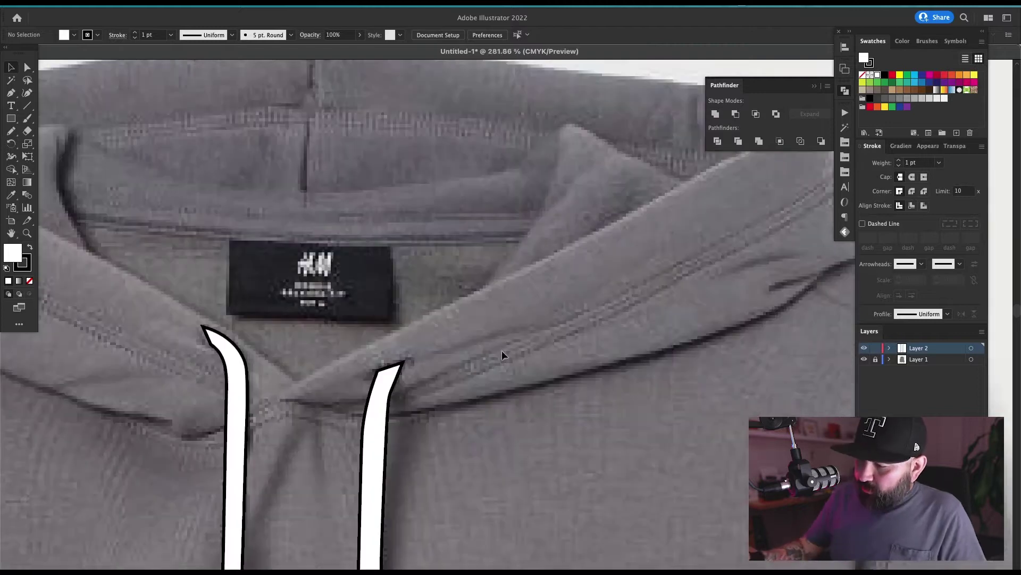
left_click(862, 75)
key("x")
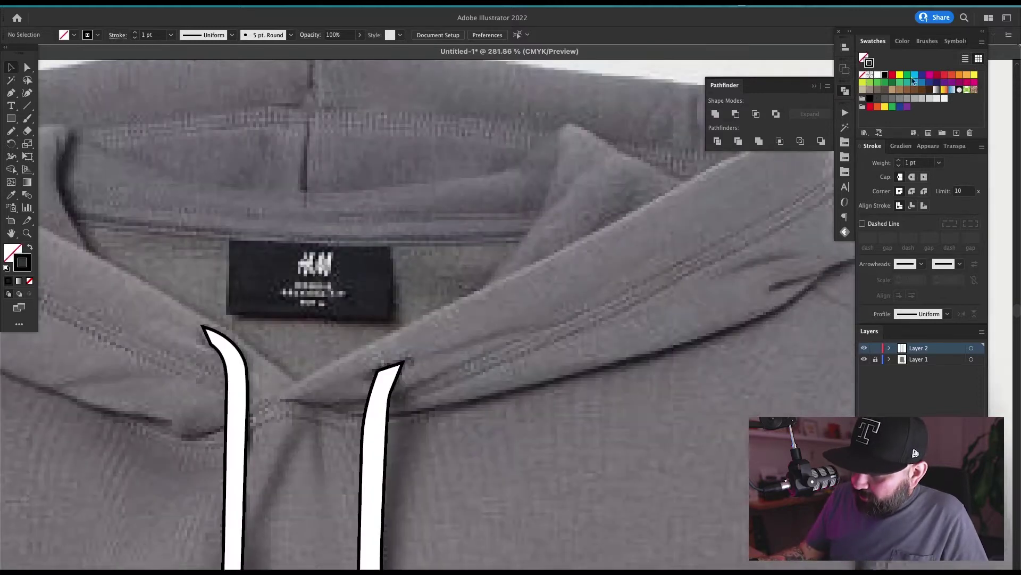
left_click(937, 76)
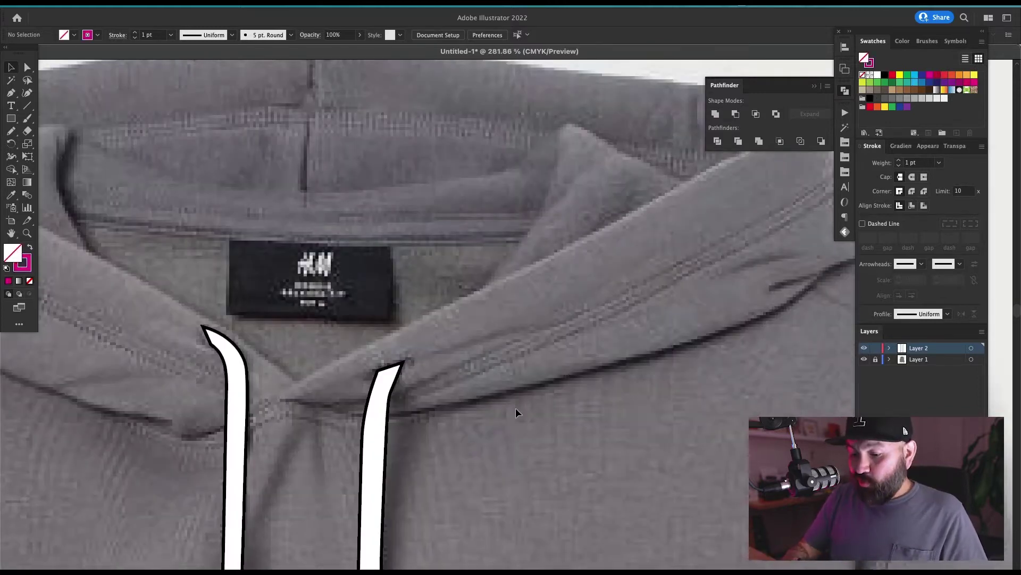
- Trace the hood with the Pen tool from the centre of the neckline along its lower right seam and up to the upper right corner
left_click_drag(515, 408, 449, 366)
key("p")
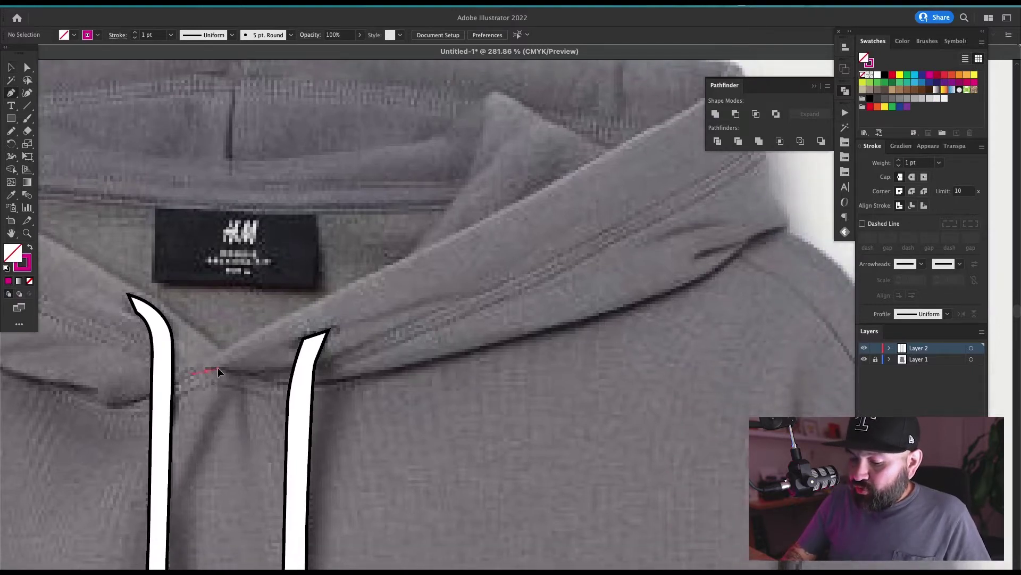
left_click_drag(218, 368, 223, 369)
left_click_drag(279, 383, 292, 385)
left_click_drag(414, 367, 462, 355)
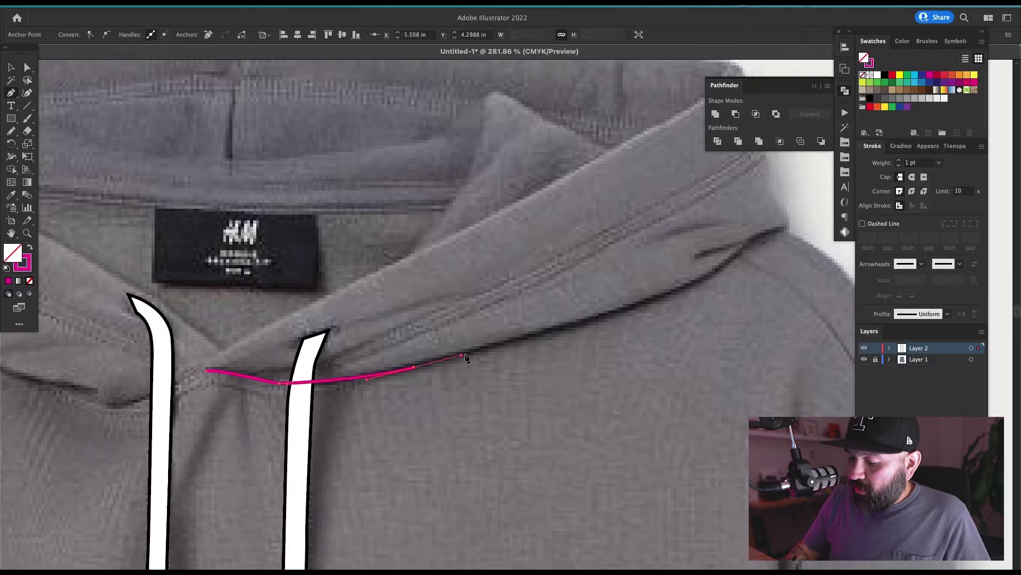
left_click_drag(683, 306, 639, 309)
left_click(690, 275)
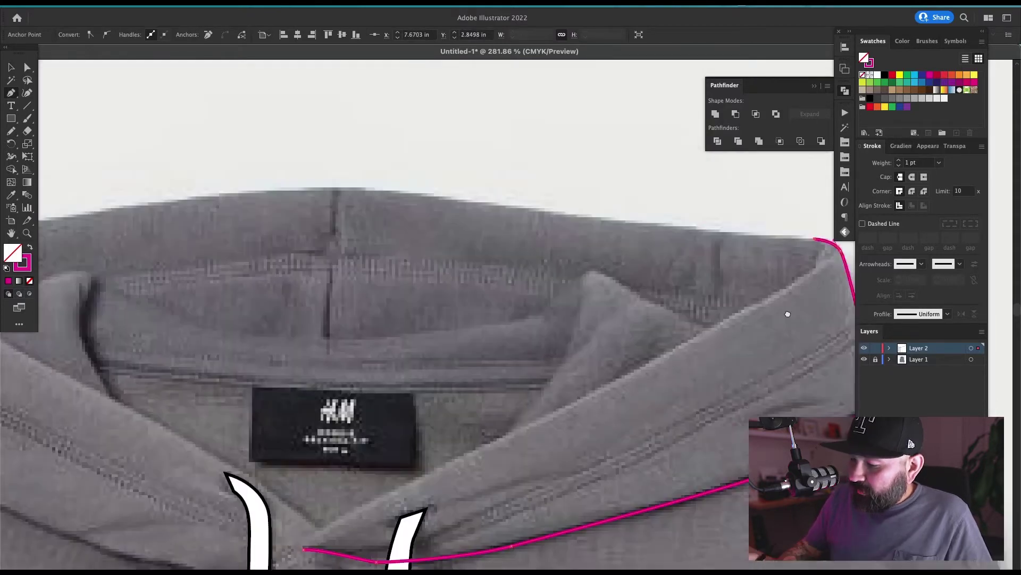
- Continue the hood outline across its top edge to the upper left corner
left_click_drag(788, 314, 800, 324)
left_click(417, 208)
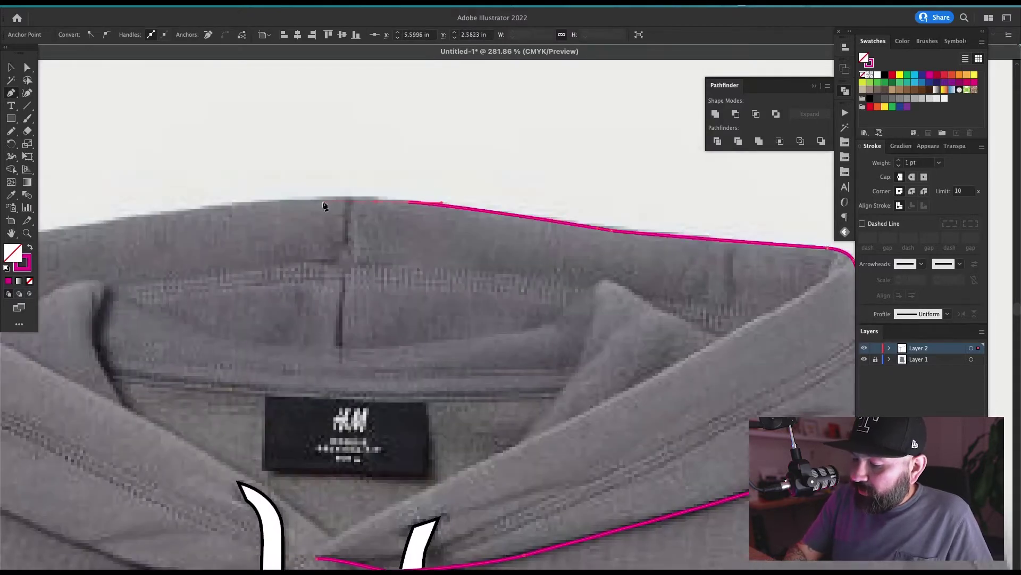
left_click(320, 204)
scroll(611, 265, "left", 10)
left_click(509, 195)
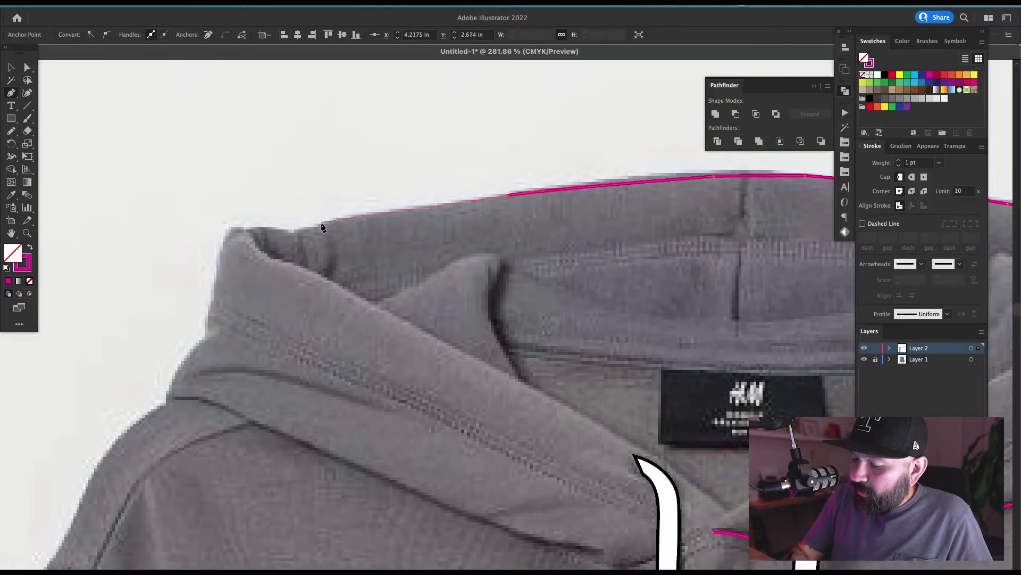
left_click(319, 223)
left_click(287, 234)
left_click(225, 232)
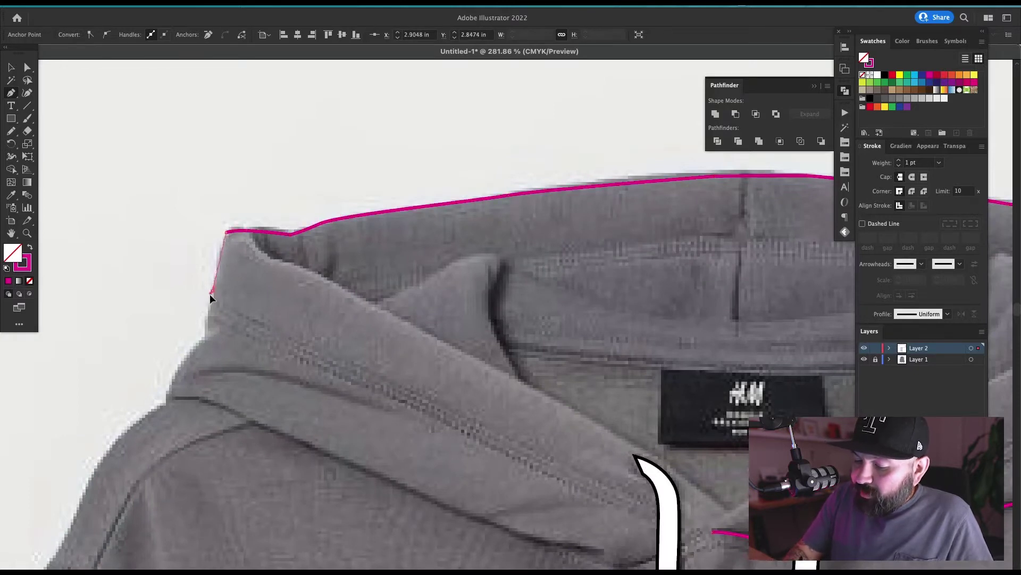
- Trace the hood's left side and lower left seam back to the neckline's centre, close the outline, and deselect it
left_click(205, 337)
left_click(167, 401)
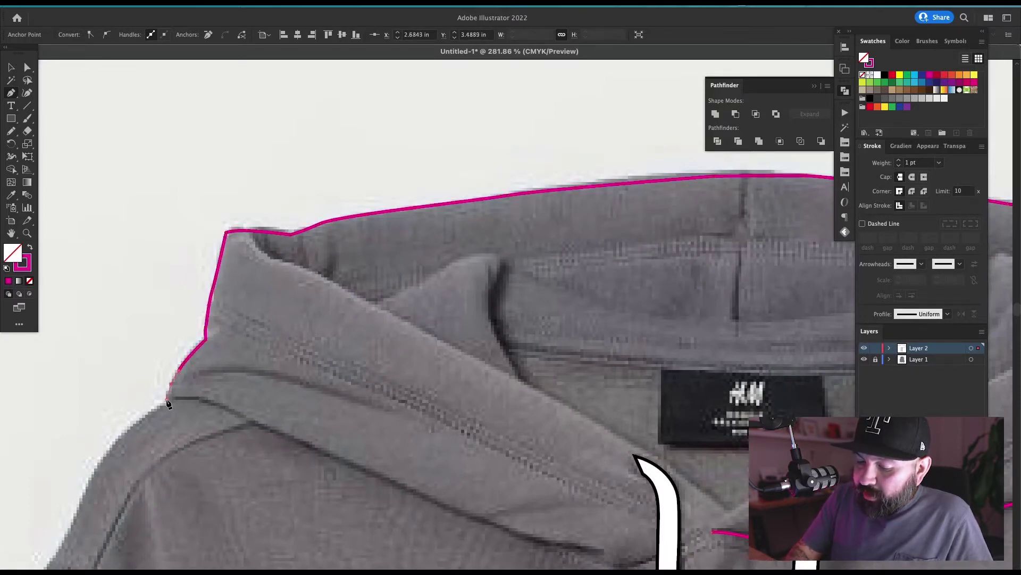
scroll(266, 245, "down", 5)
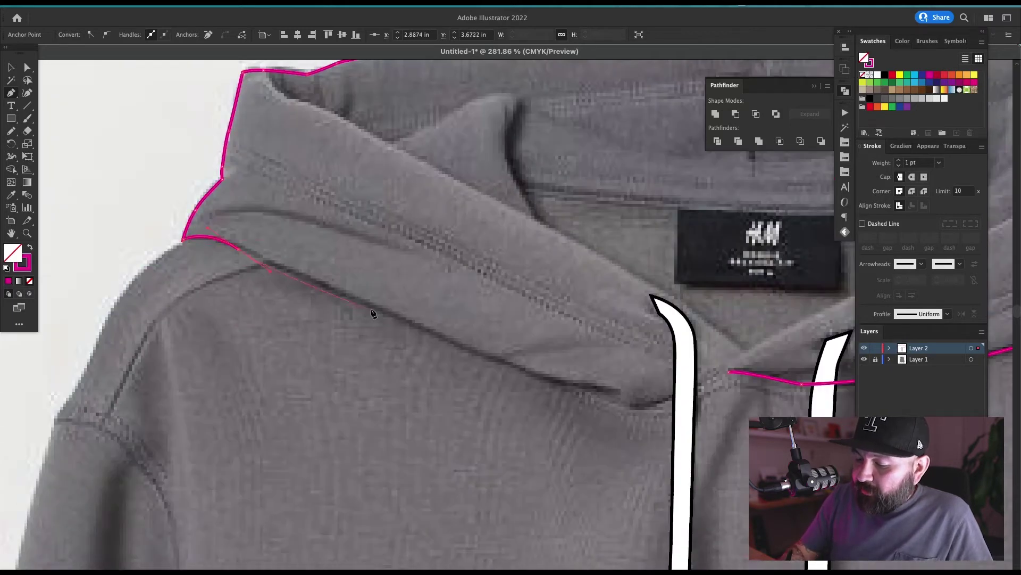
left_click(385, 312)
scroll(519, 392, "right", 3)
left_click_drag(495, 358, 515, 367)
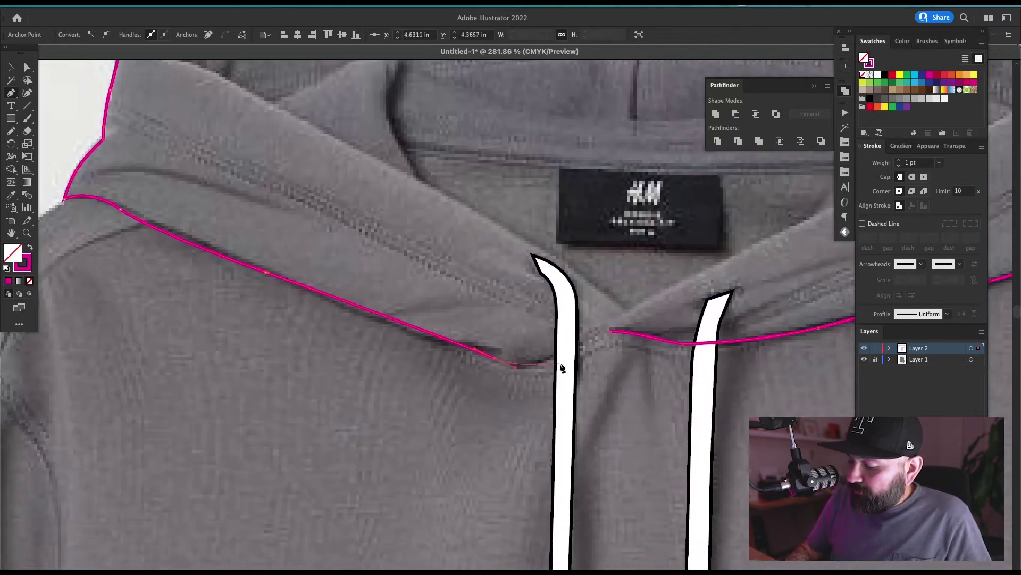
left_click(561, 364)
left_click(611, 331)
key("v")
left_click(785, 260)
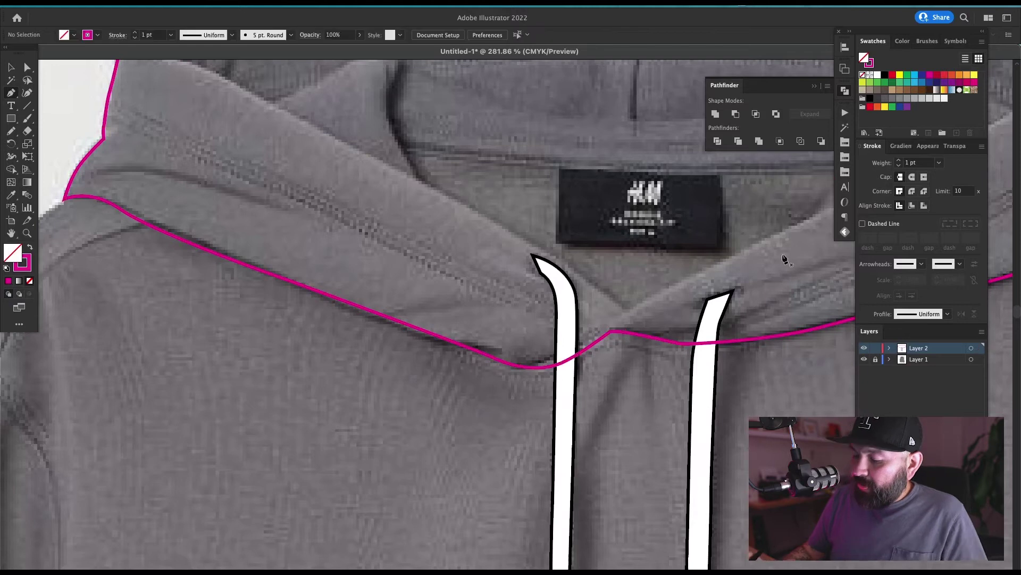
- Trace the right front edge of the hood opening from just below the neckline's centre to slightly beyond the upper right corner
left_click_drag(784, 260, 569, 417)
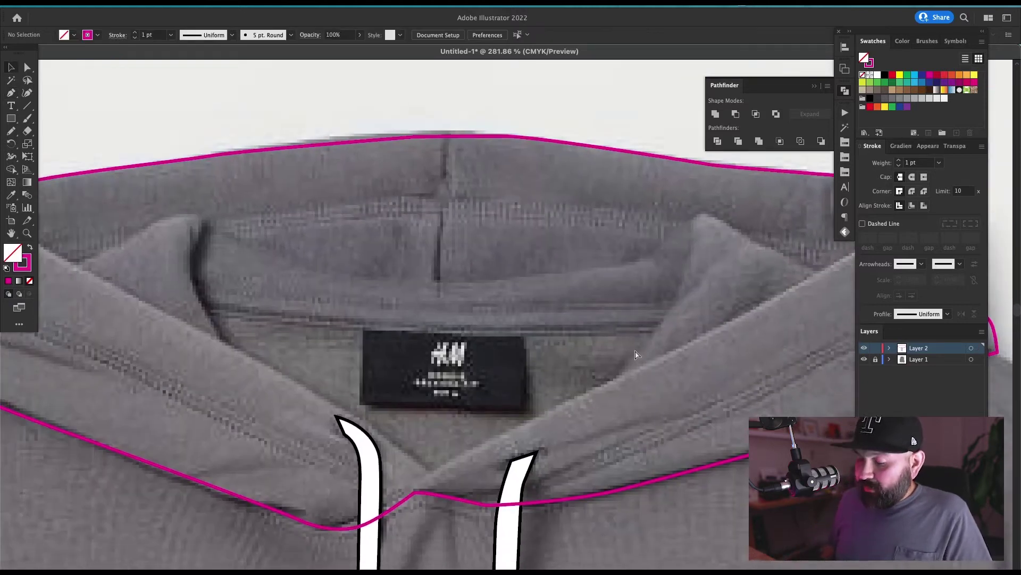
key("ctrl+minus")
key("ctrl+minus")
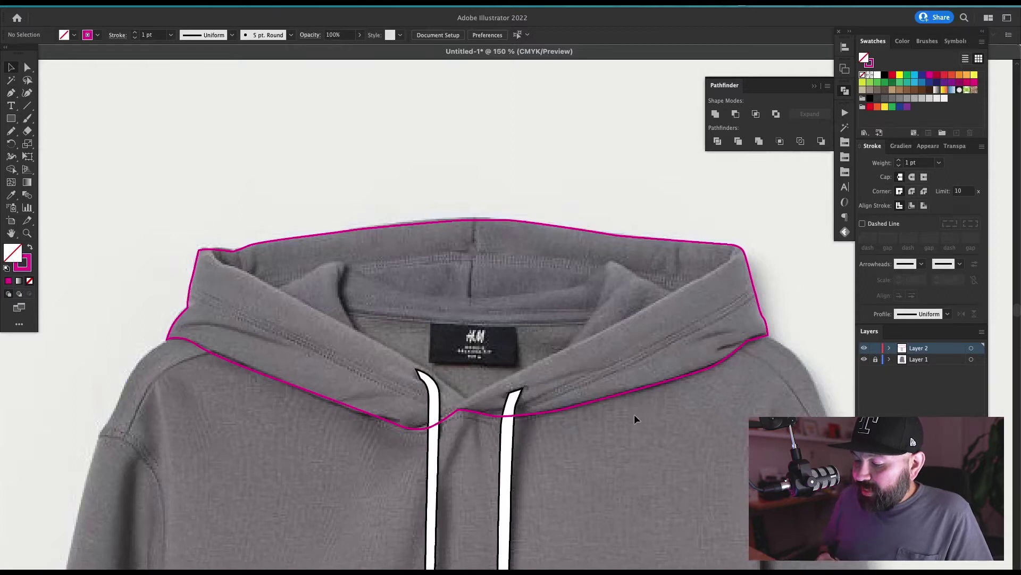
key("z")
left_click_drag(519, 394, 617, 384)
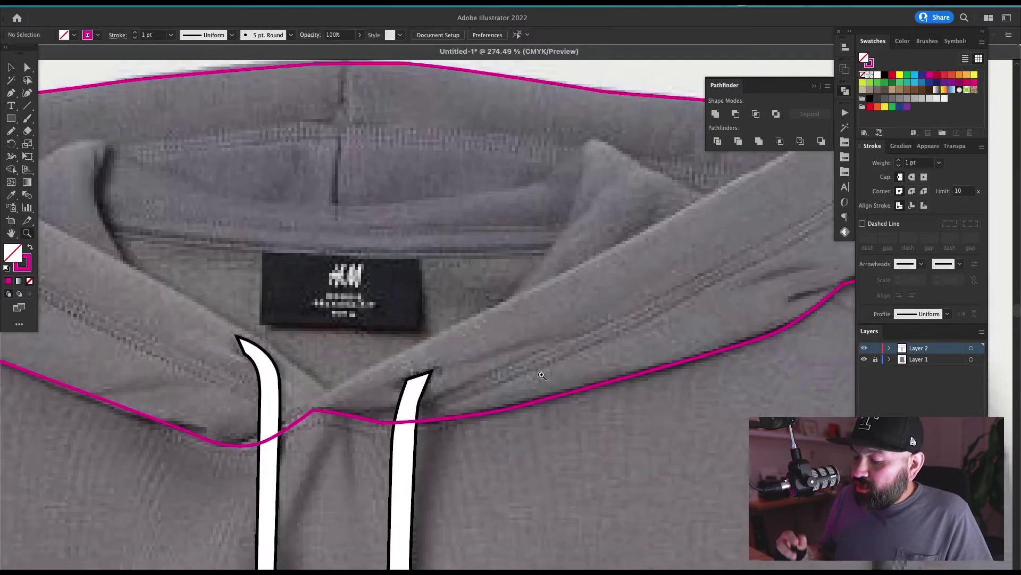
scroll(617, 383, "down", 5)
scroll(579, 440, "up", 5)
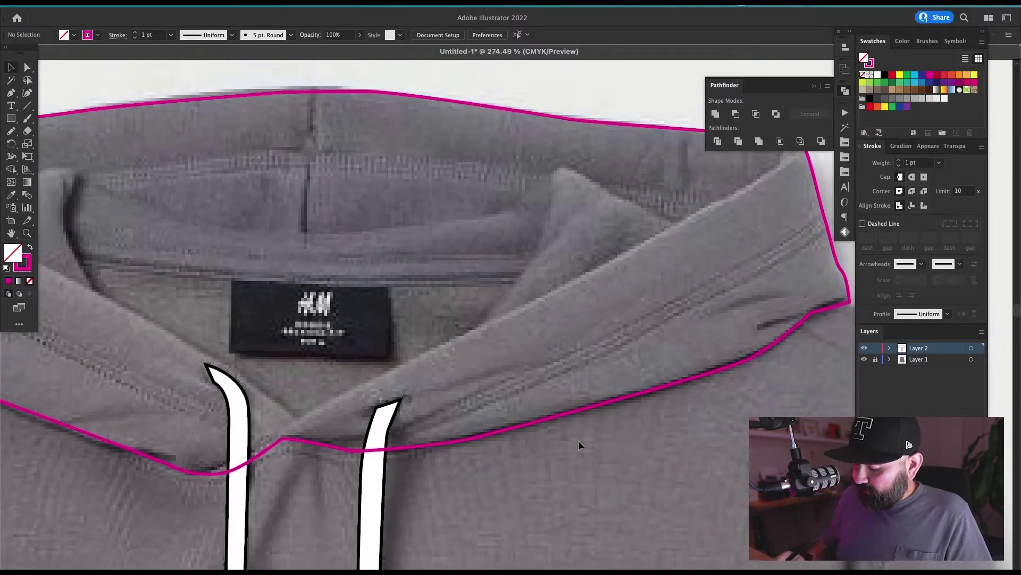
key("p")
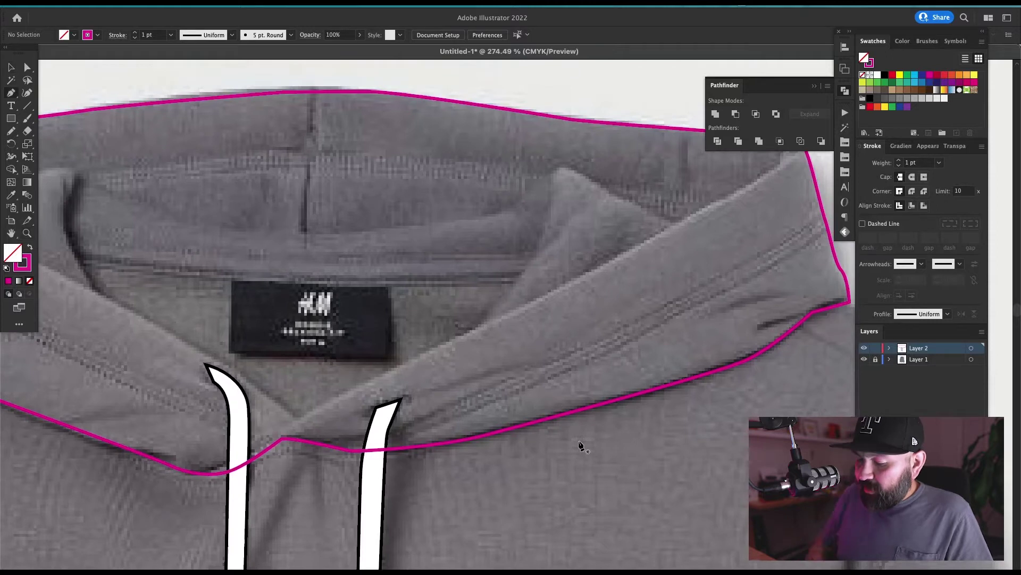
left_click(268, 463)
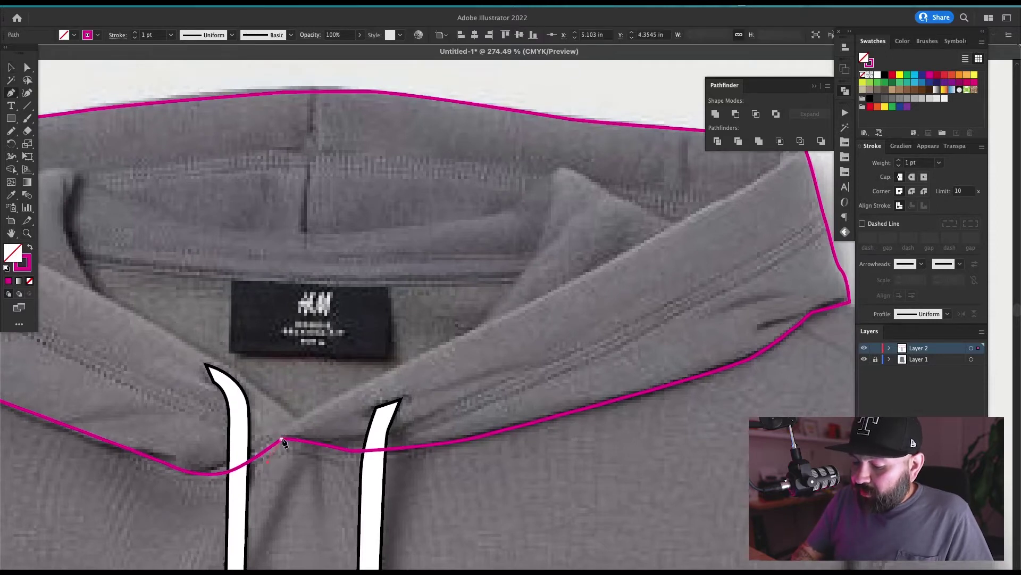
left_click_drag(283, 440, 351, 392)
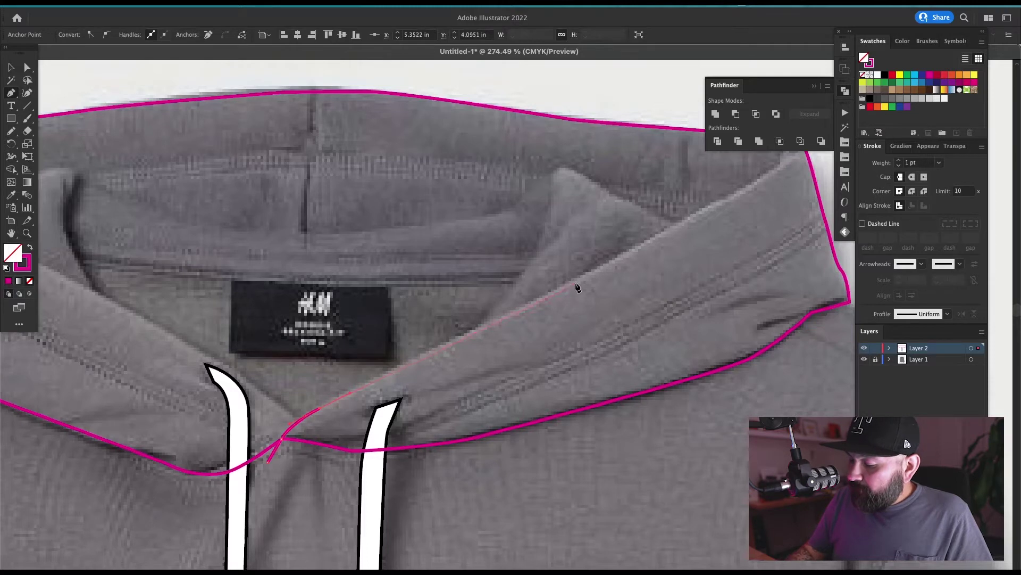
scroll(609, 261, "right", 5)
left_click(611, 256)
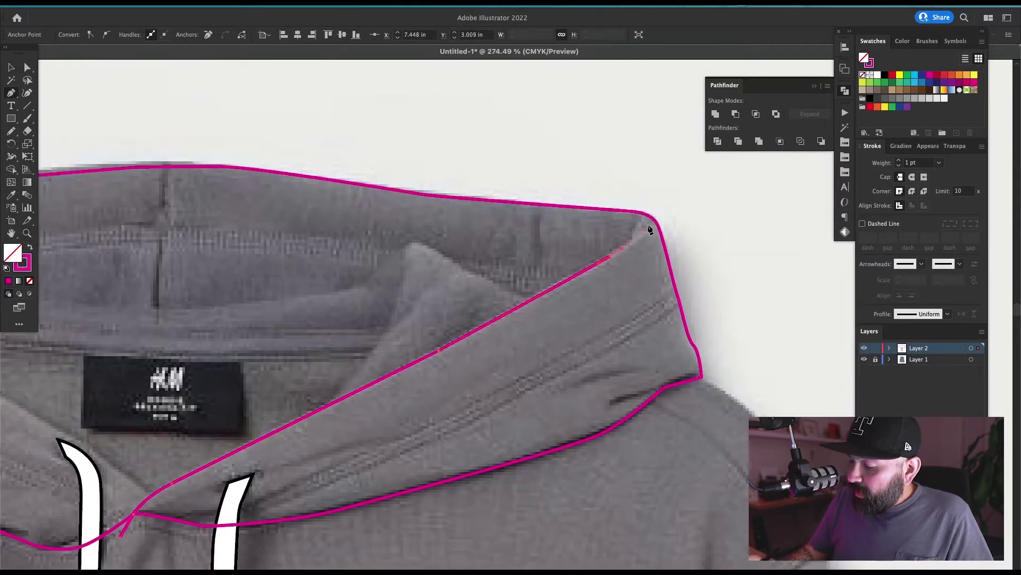
left_click_drag(645, 211, 633, 198)
left_click(631, 195)
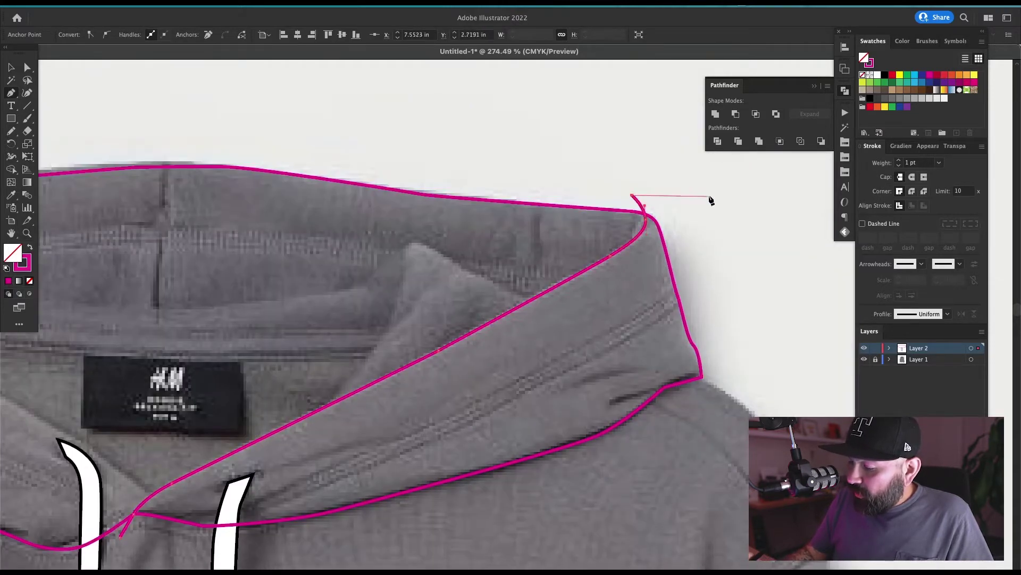
- Close the right hood panel path with a loose loop outside the hood outline, and select it together with the hood outline
left_click(712, 196)
left_click(745, 318)
left_click(738, 412)
scroll(656, 456, "down", 3)
scroll(655, 457, "left", 3)
left_click(669, 427)
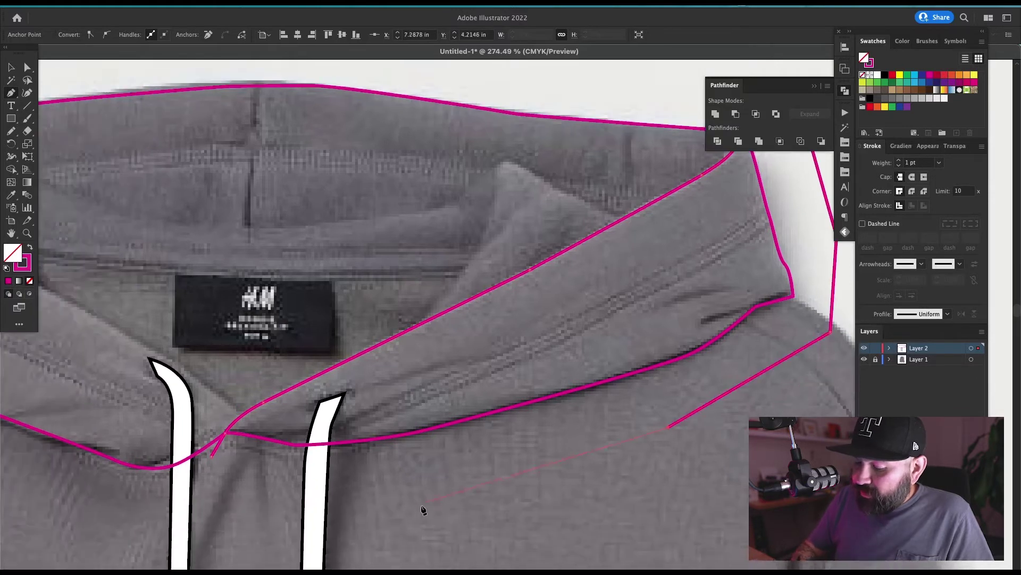
left_click(420, 505)
left_click(259, 510)
left_click(211, 457)
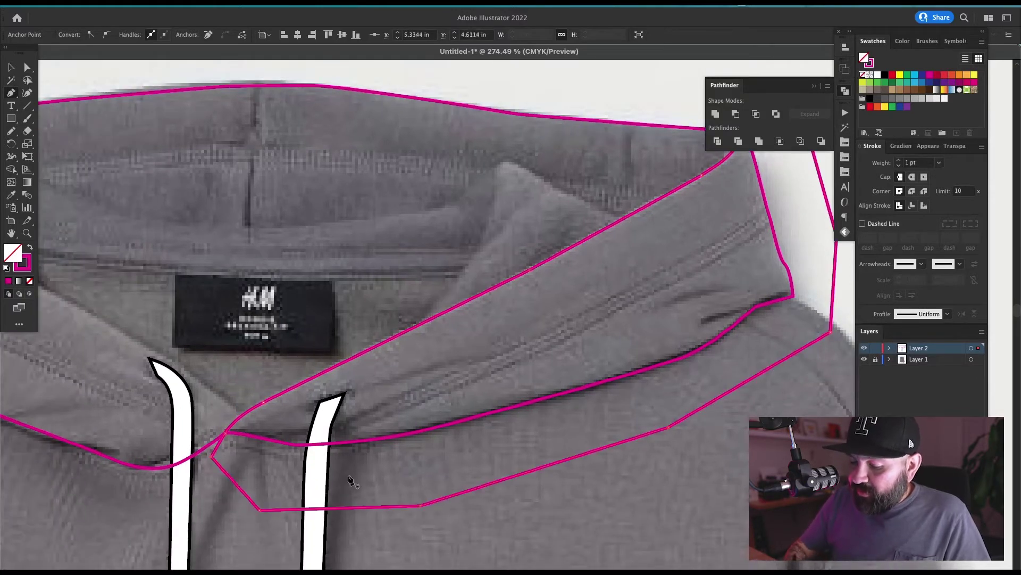
key("v")
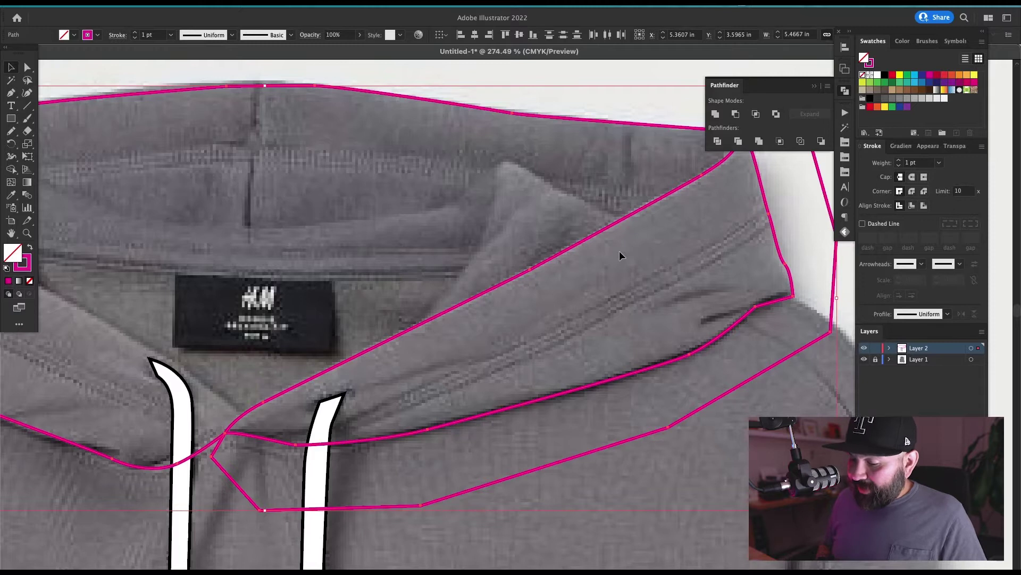
- Delete the excess region outside the right hood panel with Shape Builder and deselect the artwork
key("shift+m")
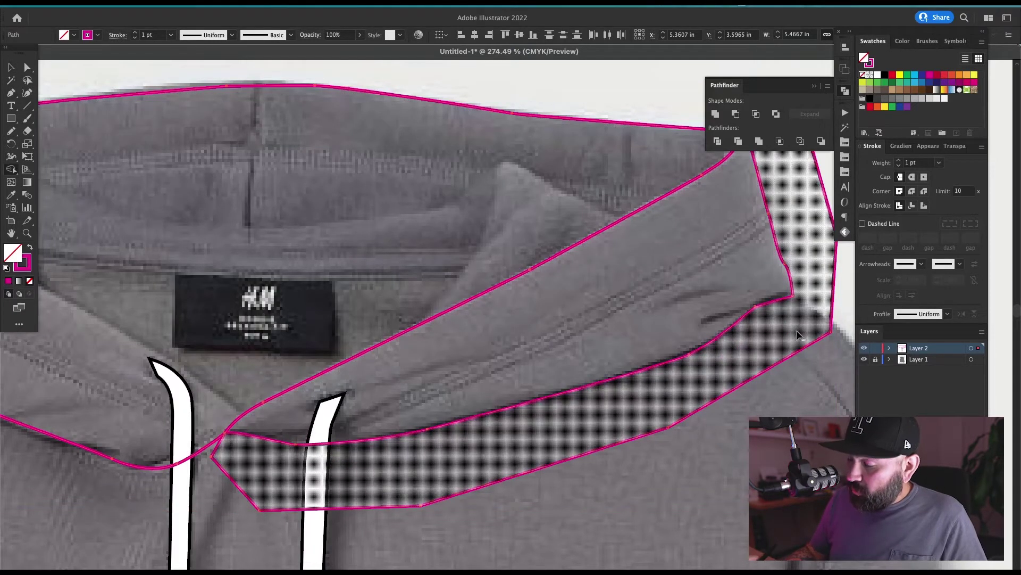
left_click(632, 411, "alt")
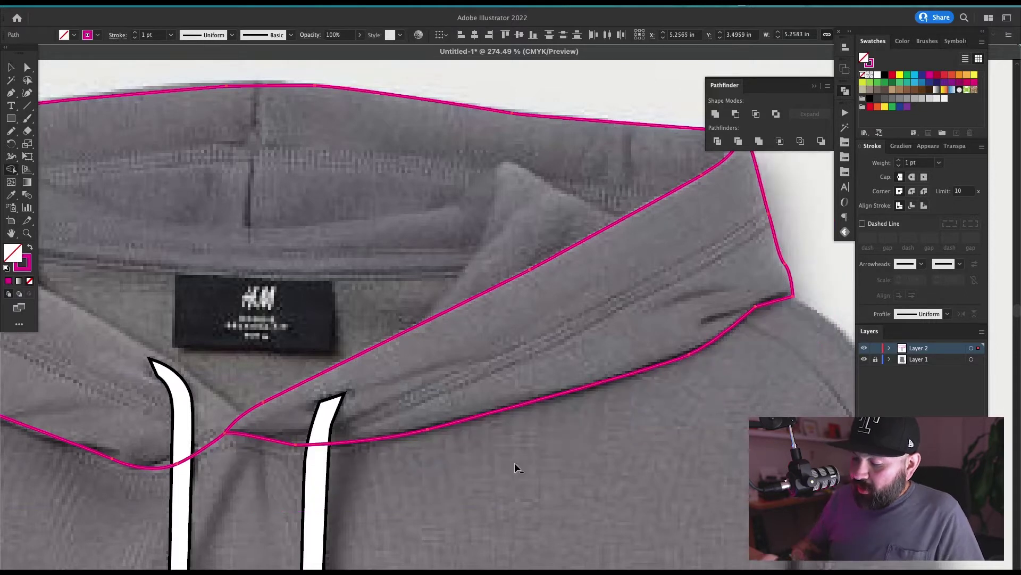
key("v")
left_click_drag(414, 404, 499, 383)
left_click(544, 397)
- Trace the left front edge of the hood opening from the upper left corner to the neckline's centre, closing it with a loose outer loop
scroll(498, 383, "left", 10)
key("p")
left_click(167, 147)
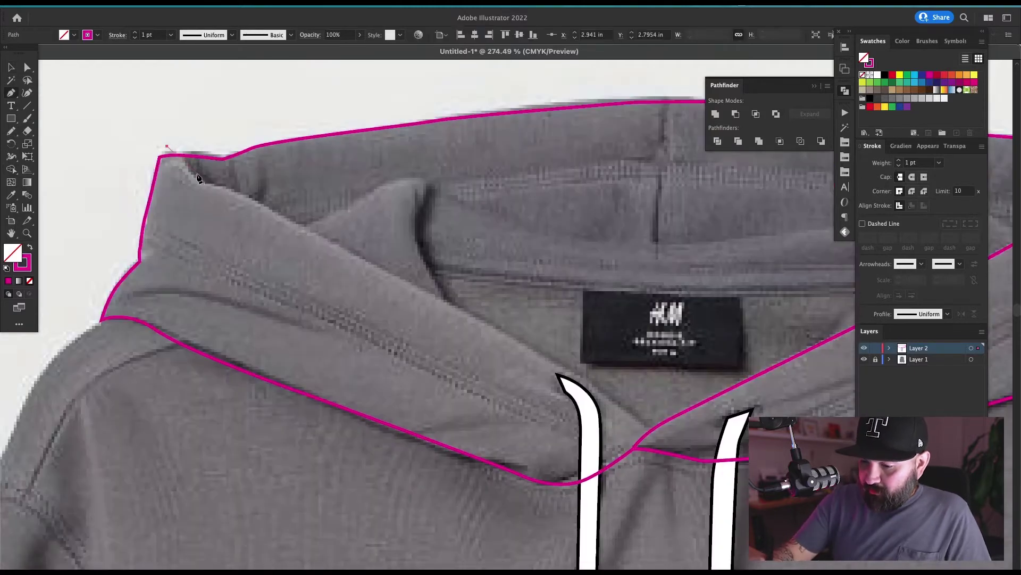
left_click(194, 176)
left_click(229, 189)
left_click(328, 238)
left_click(473, 316)
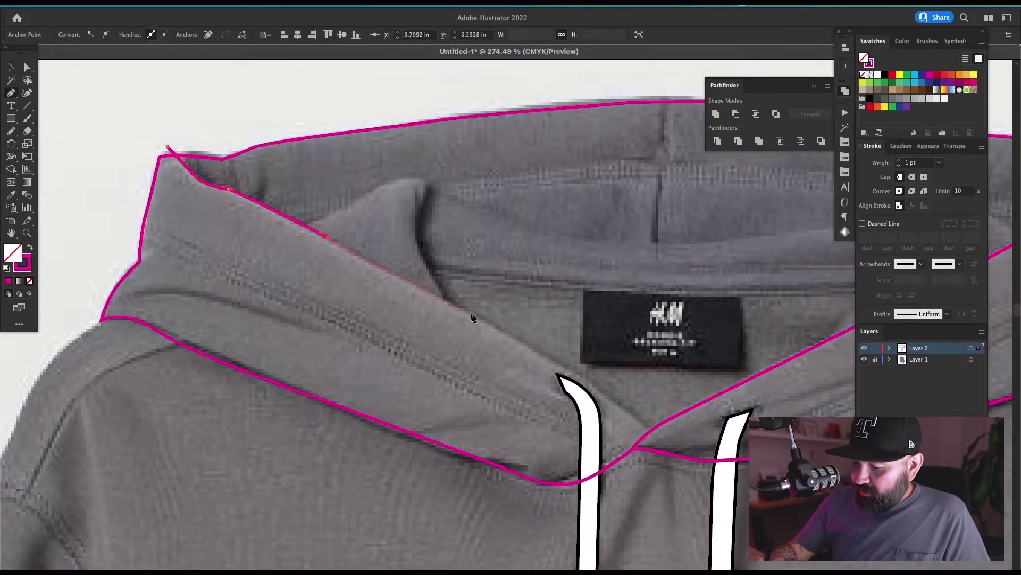
left_click(591, 383)
left_click(651, 428)
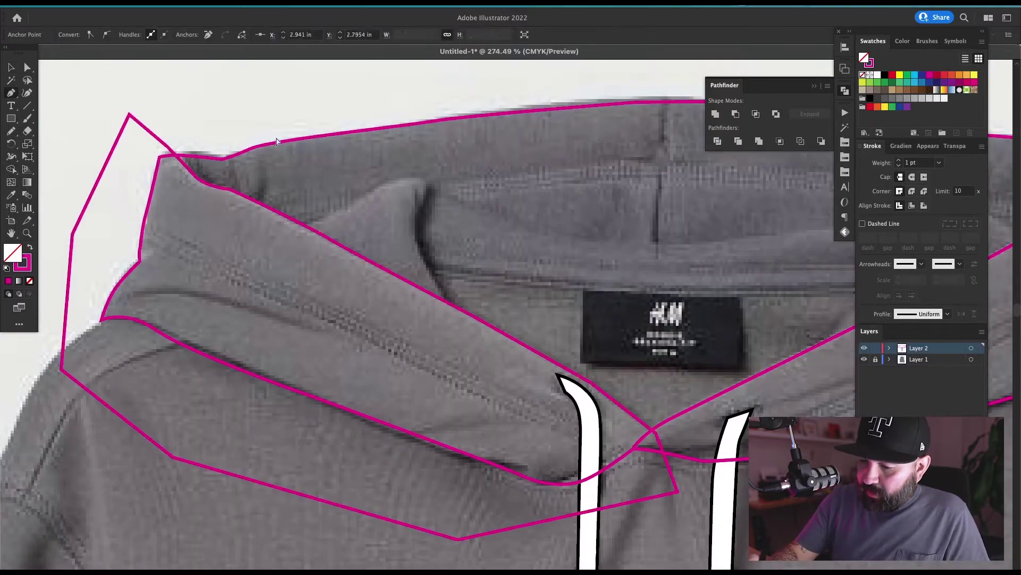
- Select the left panel path together with the hood outline and delete the excess region outside the hood with Shape Builder
key("v")
left_click(209, 103)
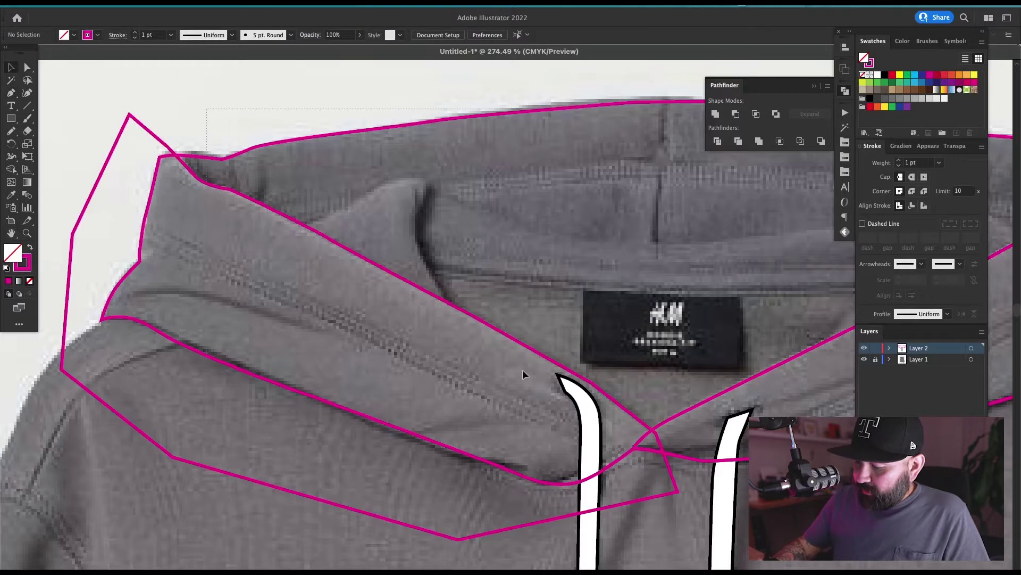
left_click(497, 529)
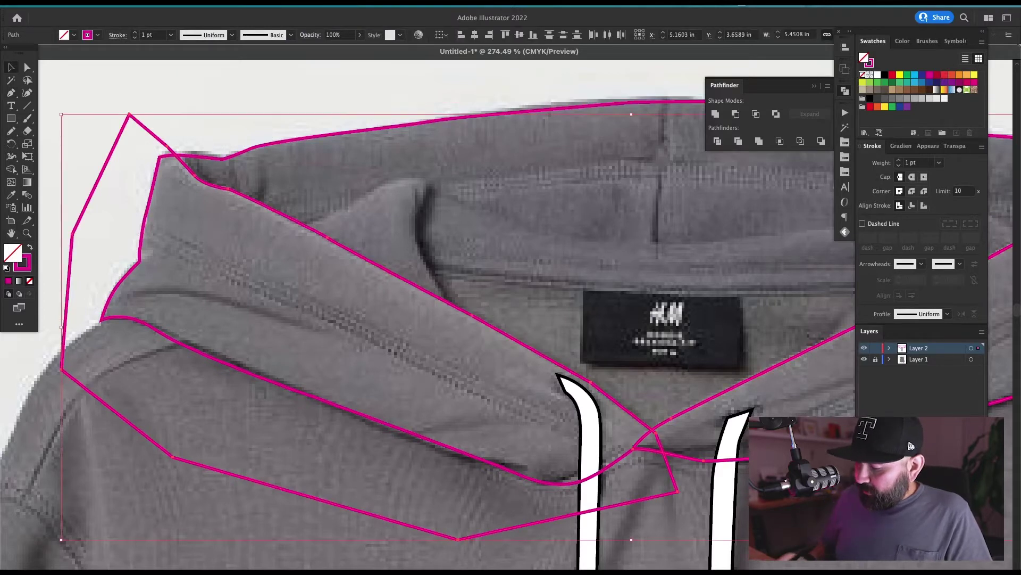
left_click_drag(192, 111, 524, 545)
key("q")
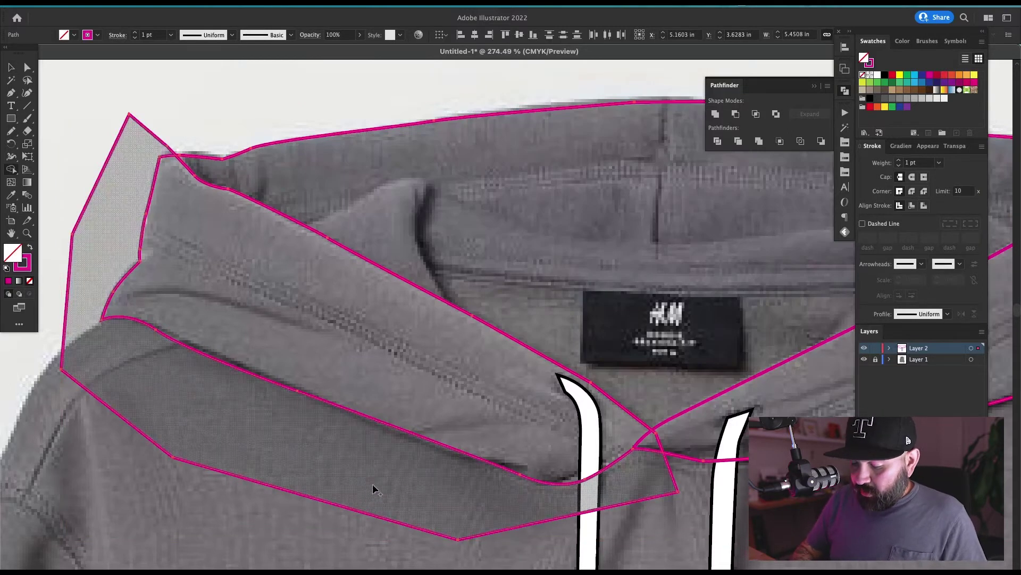
left_click(178, 424, "alt")
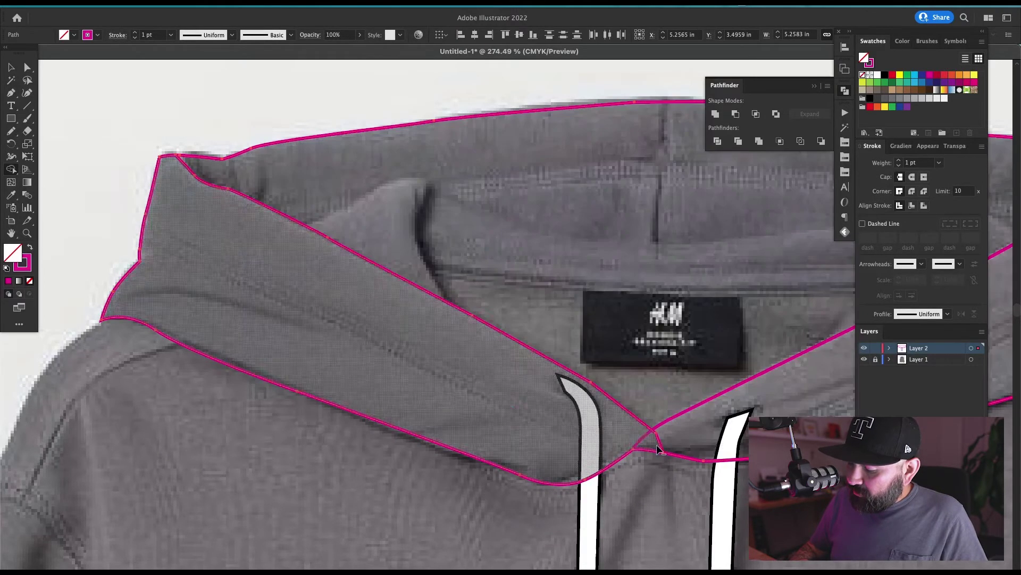
- Merge the small overlapping piece at the neckline's centre into the right hood panel with Shape Builder, and deselect
left_click_drag(671, 447, 603, 459)
key("v")
left_click(620, 423)
left_click_drag(619, 416, 564, 285)
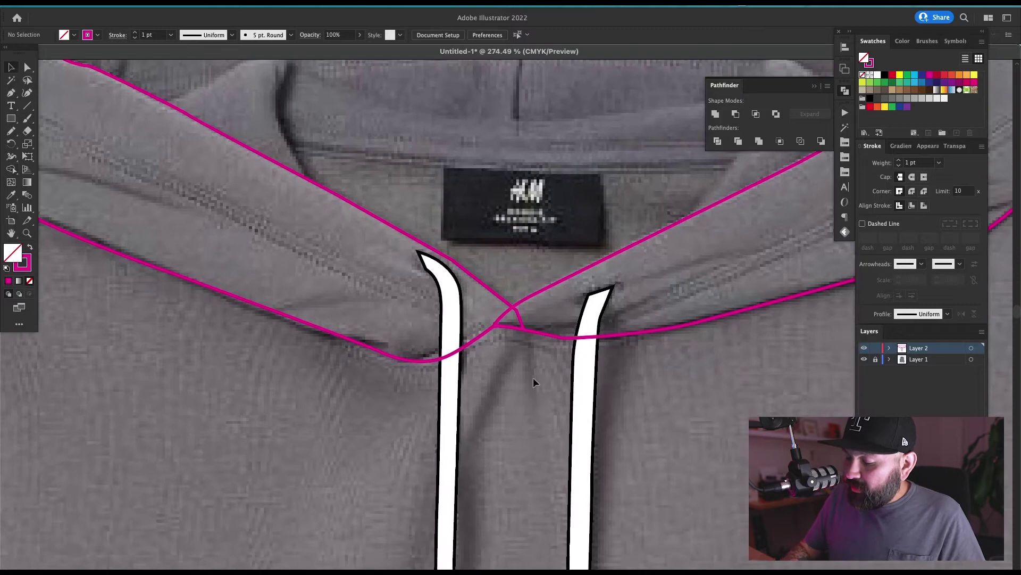
left_click(502, 301)
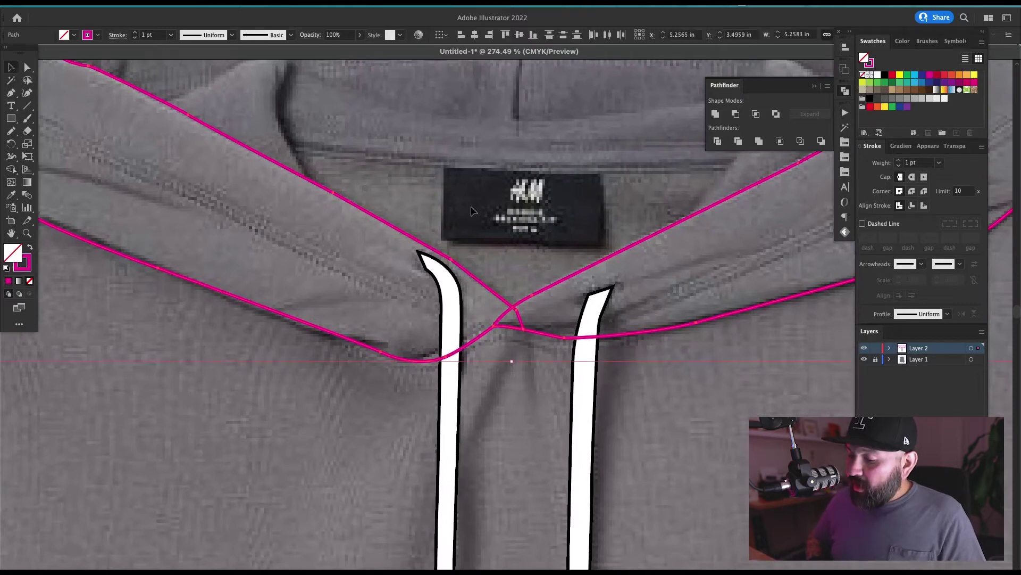
key("shift+m")
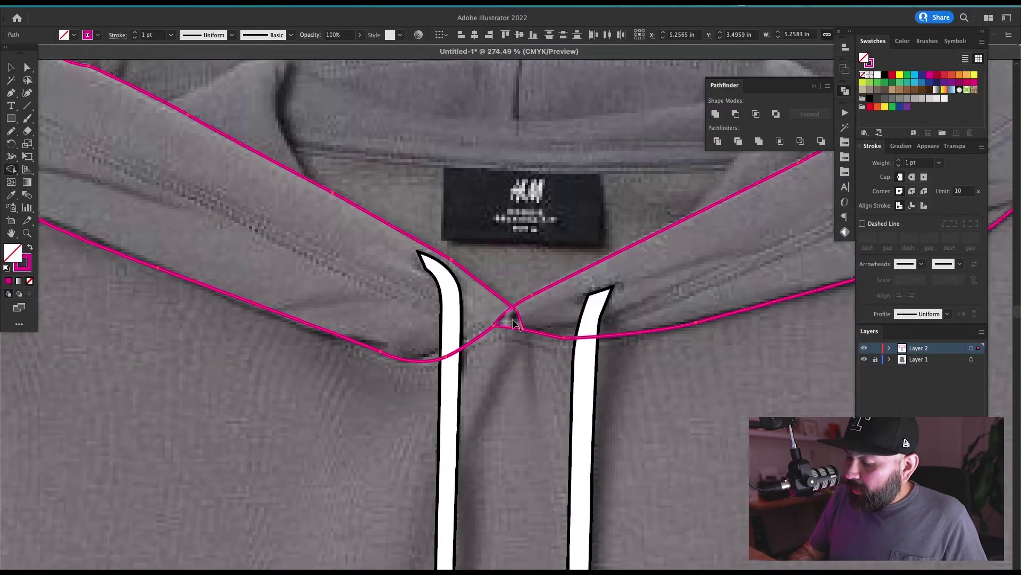
mouse_move(516, 319)
left_mouse_down()
mouse_move(674, 260)
mouse_move(687, 339)
left_mouse_up()
left_click_drag(599, 398, 608, 395)
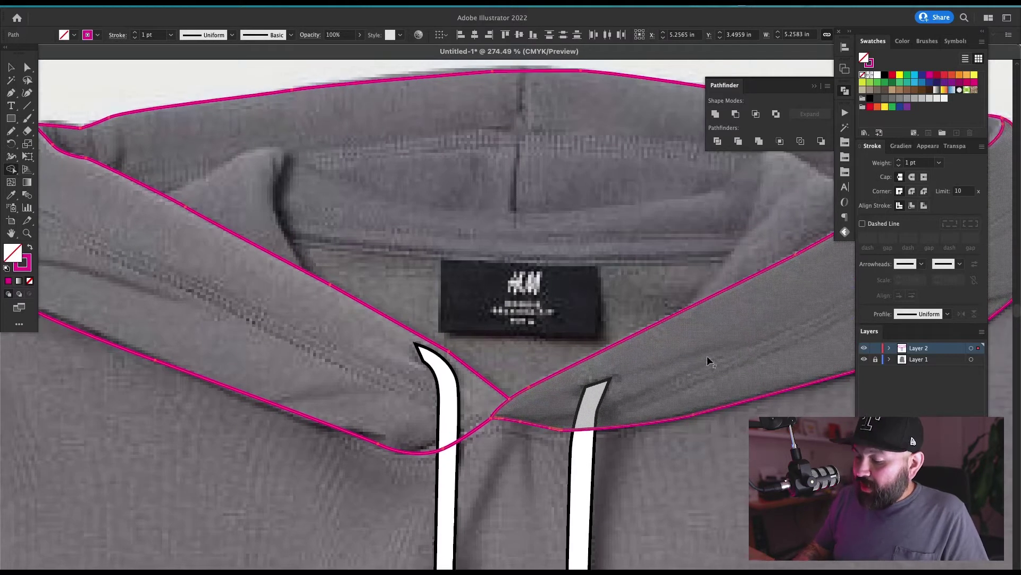
key("super+shift+a")
key("ctrl+minus")
key("ctrl+minus")
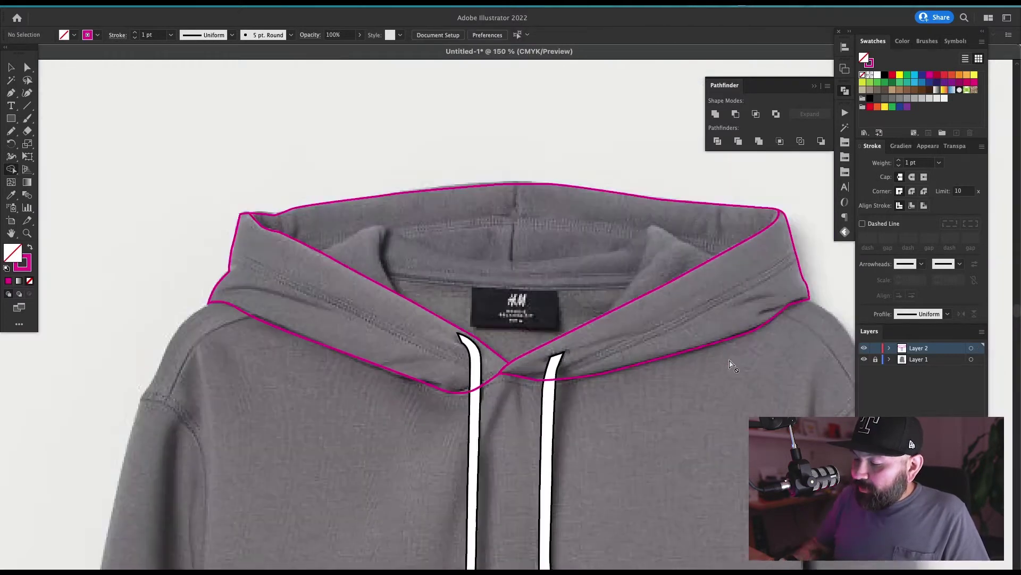
- Draw the curved back neck seam just above the label with the Pencil tool and close the path with a loose loop above the hood
key("v")
scroll(475, 299, "up", 5)
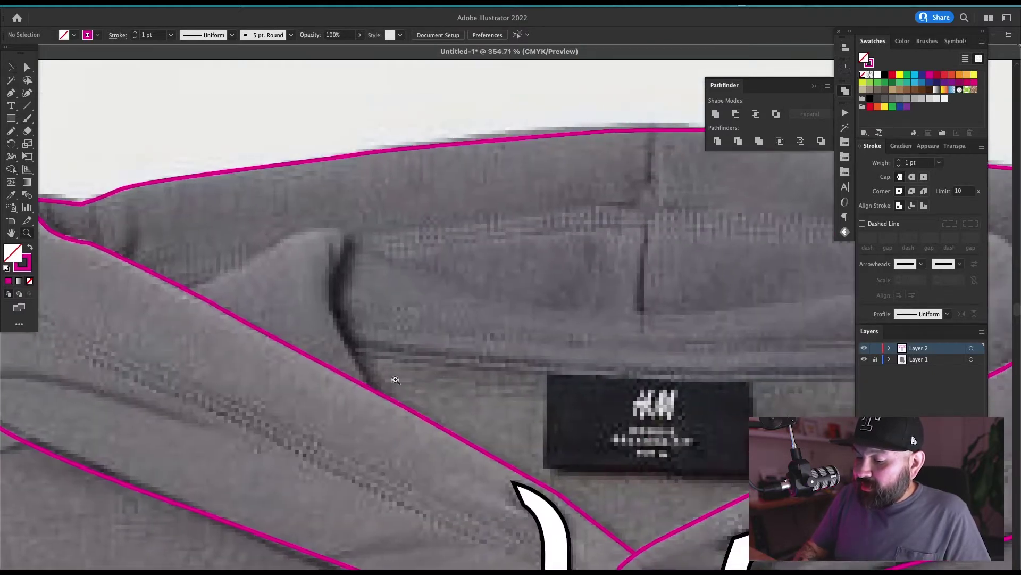
key("ctrl+minus")
key("ctrl+minus")
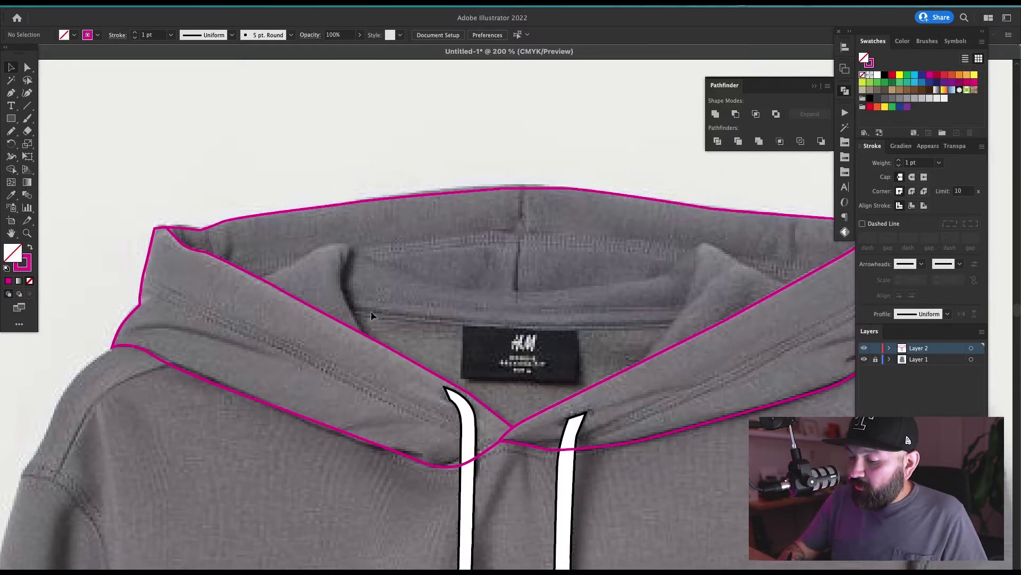
scroll(413, 335, "right", 1)
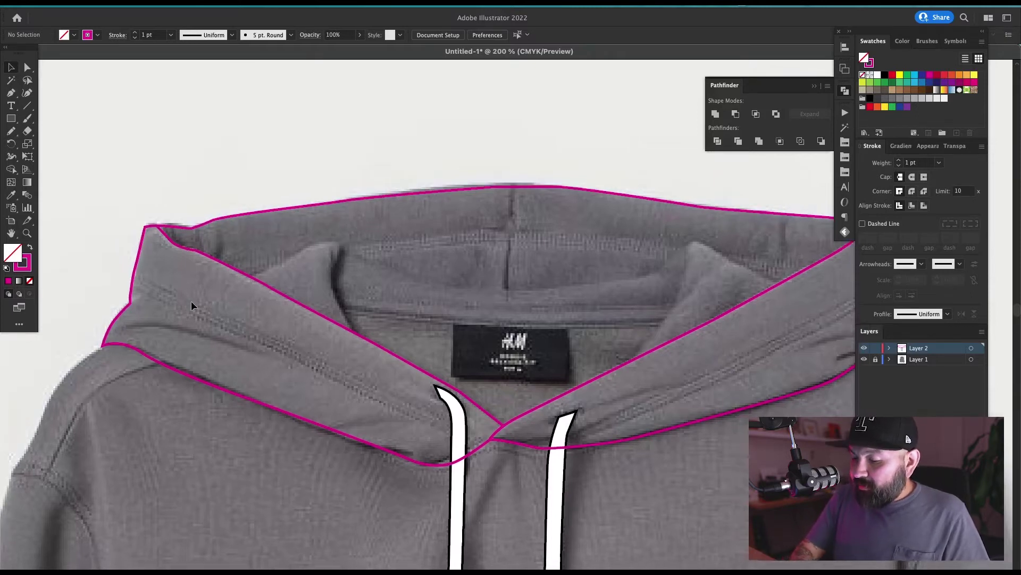
left_click_drag(693, 354, 685, 365)
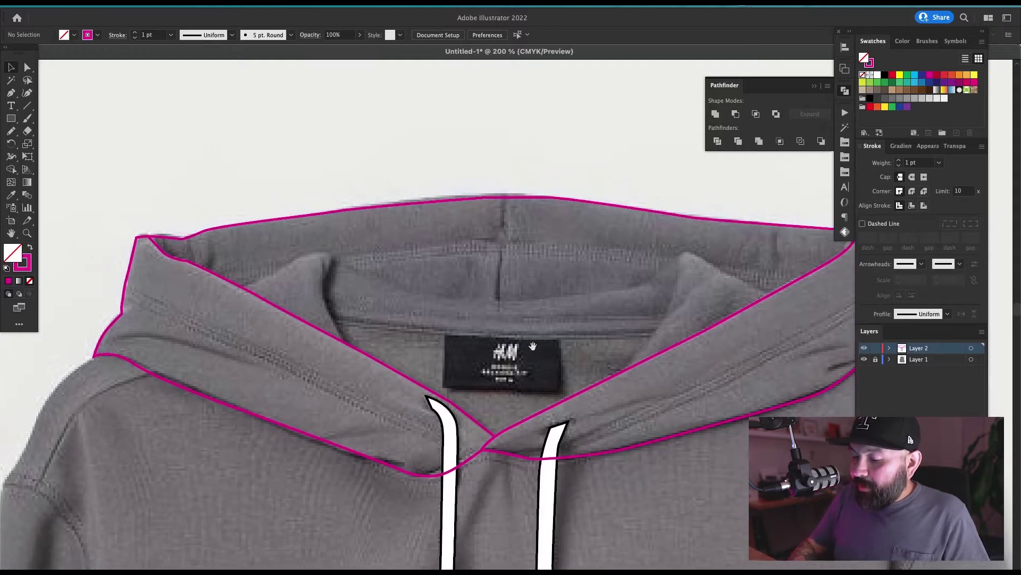
left_click_drag(630, 331, 607, 347)
key("n")
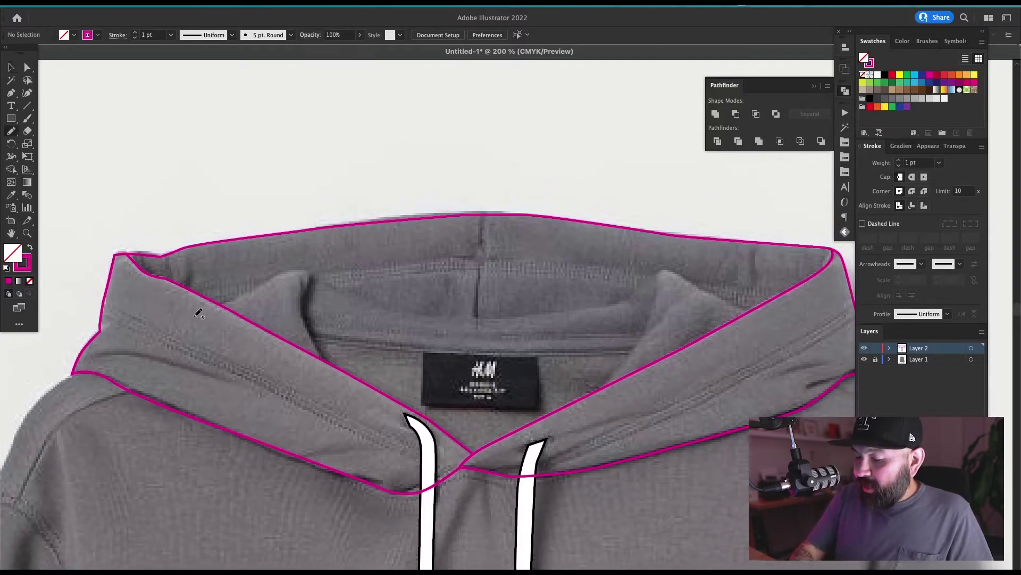
left_click_drag(775, 331, 772, 334)
scroll(745, 403, "up", 2)
scroll(745, 404, "right", 2)
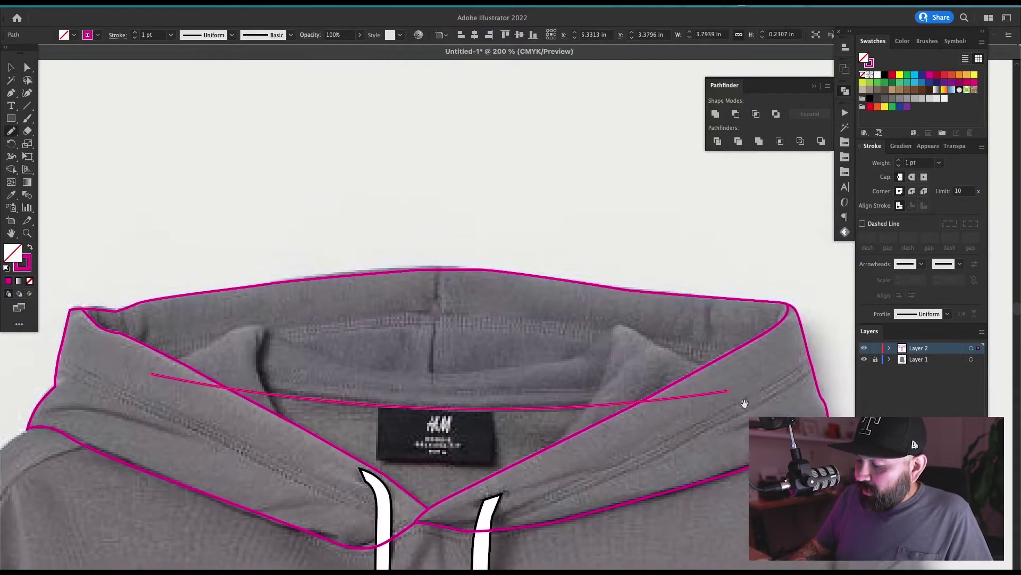
mouse_move(736, 384)
left_mouse_down()
mouse_move(735, 250)
mouse_move(520, 209)
mouse_move(304, 199)
mouse_move(205, 218)
mouse_move(172, 262)
left_mouse_up()
left_click_drag(148, 368, 151, 373)
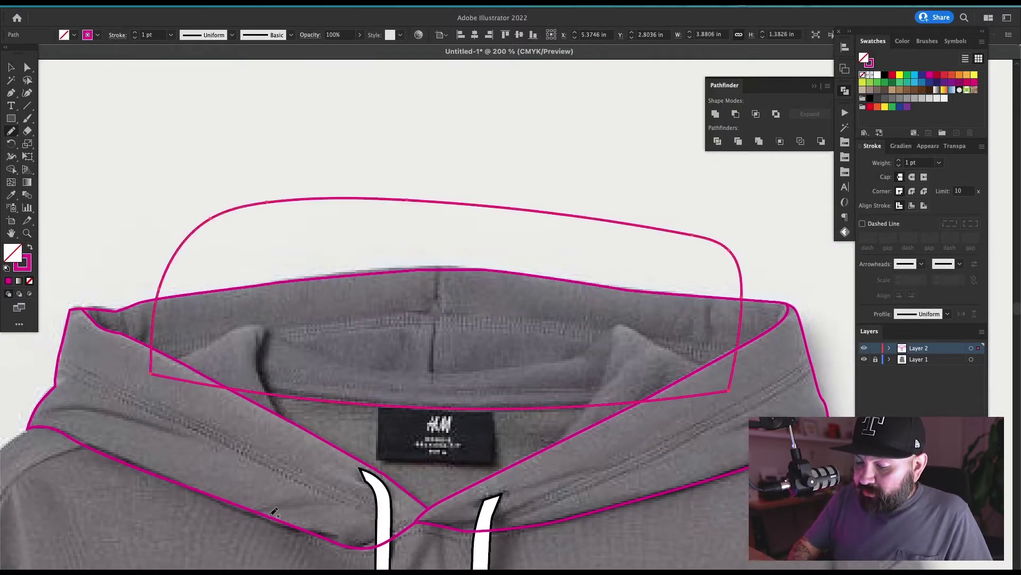
key("super+shift+a")
- Use Shape Builder to merge the overlapping pieces into the side and back hood panels and delete the excess above the hood
key("v")
mouse_move(768, 213)
left_mouse_down()
mouse_move(680, 287)
mouse_move(620, 298)
left_mouse_up()
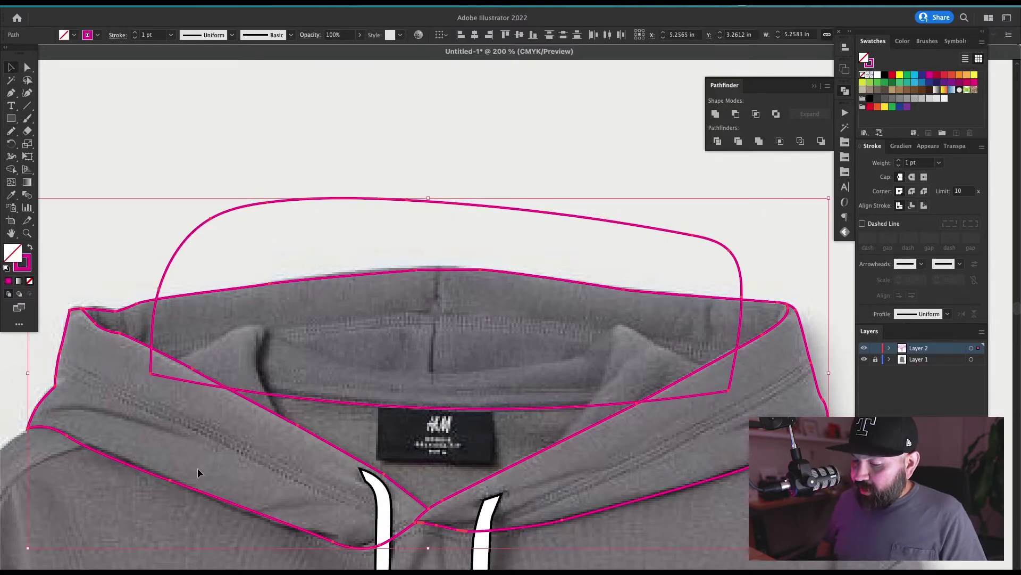
key("shift+m")
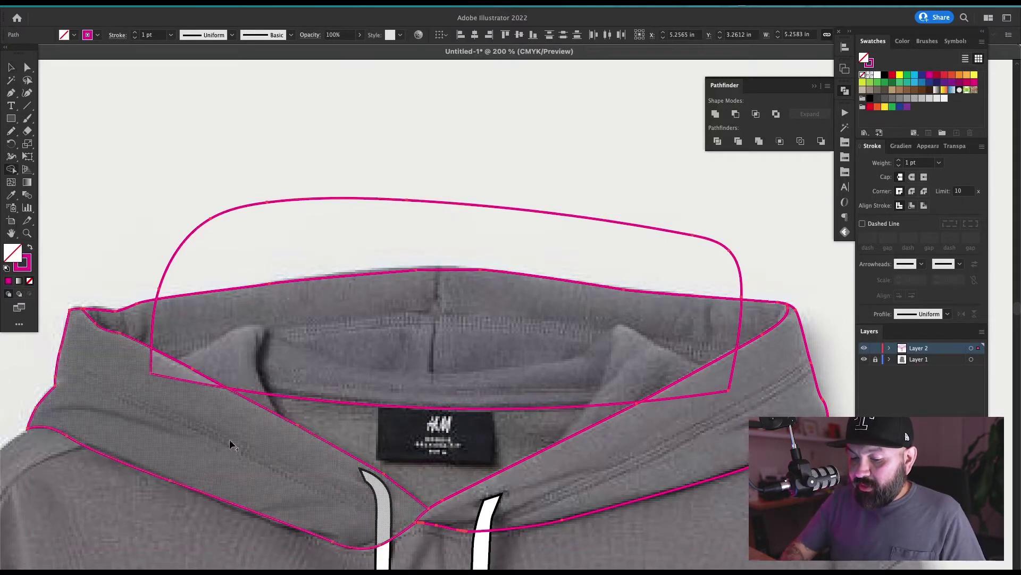
left_click_drag(166, 371, 235, 451)
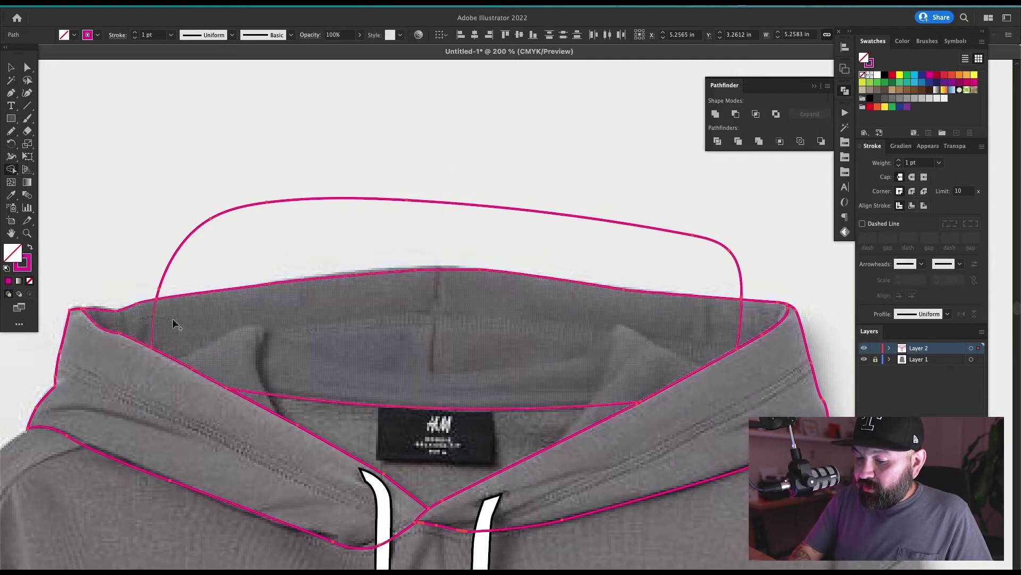
mouse_move(351, 326)
left_mouse_down()
mouse_move(695, 334)
mouse_move(760, 329)
left_mouse_up()
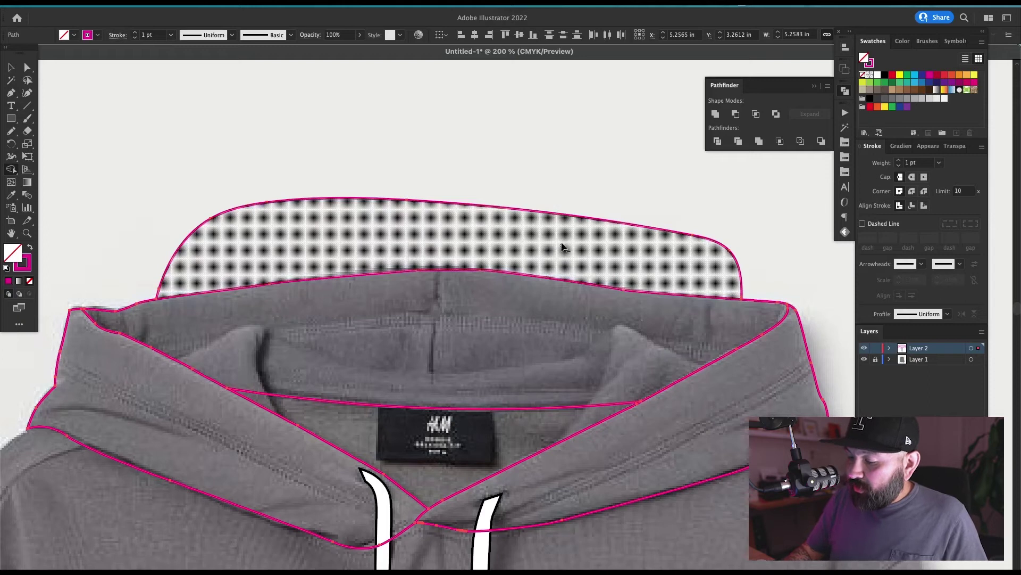
left_click_drag(562, 242, 574, 155)
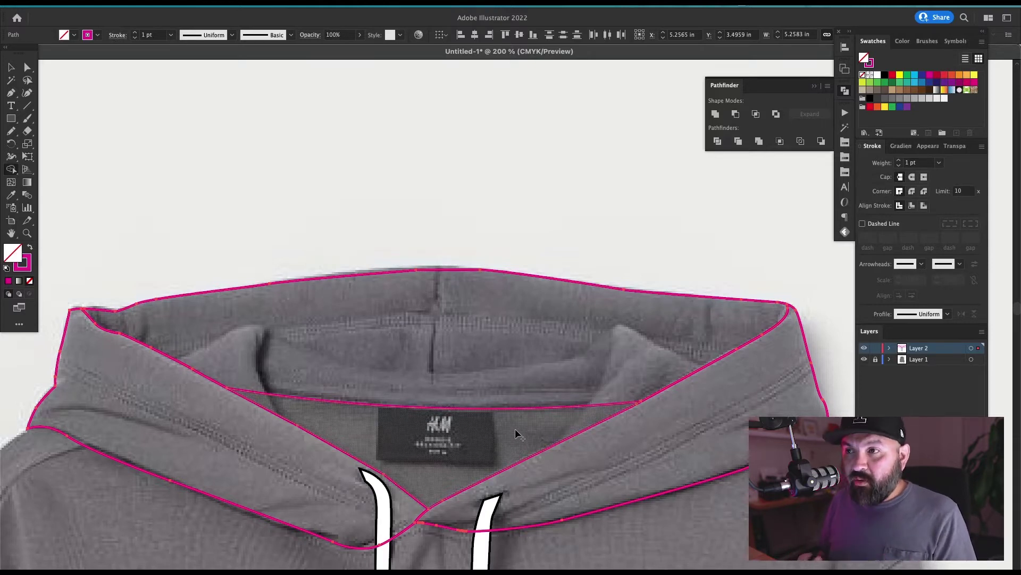
key("v")
left_click(595, 215)
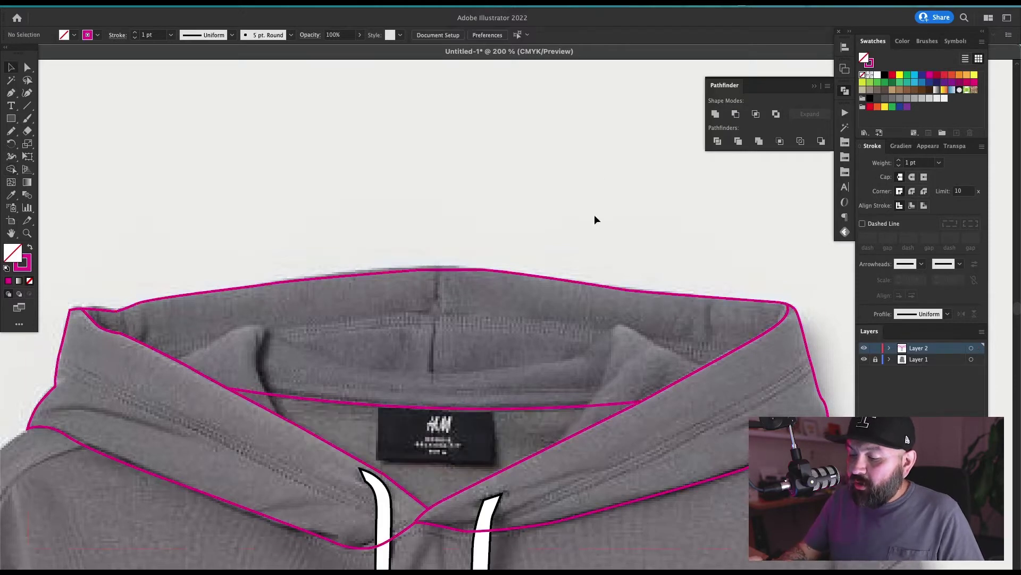
- Apply the default white fill and black stroke to all hood panels and send them behind the drawstrings
scroll(636, 287, "down", 1)
left_click_drag(780, 253, 216, 438)
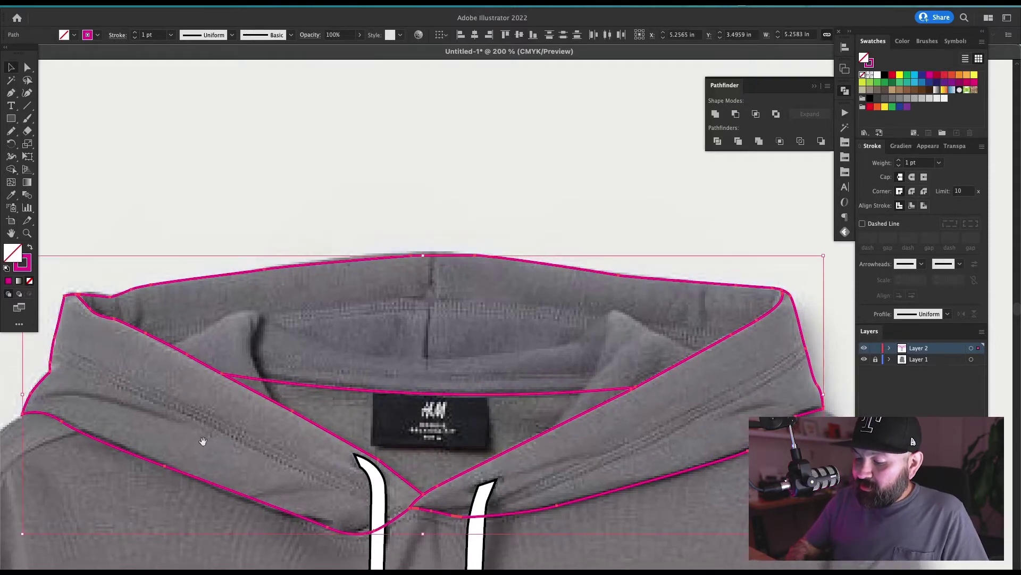
scroll(529, 317, "down", 3)
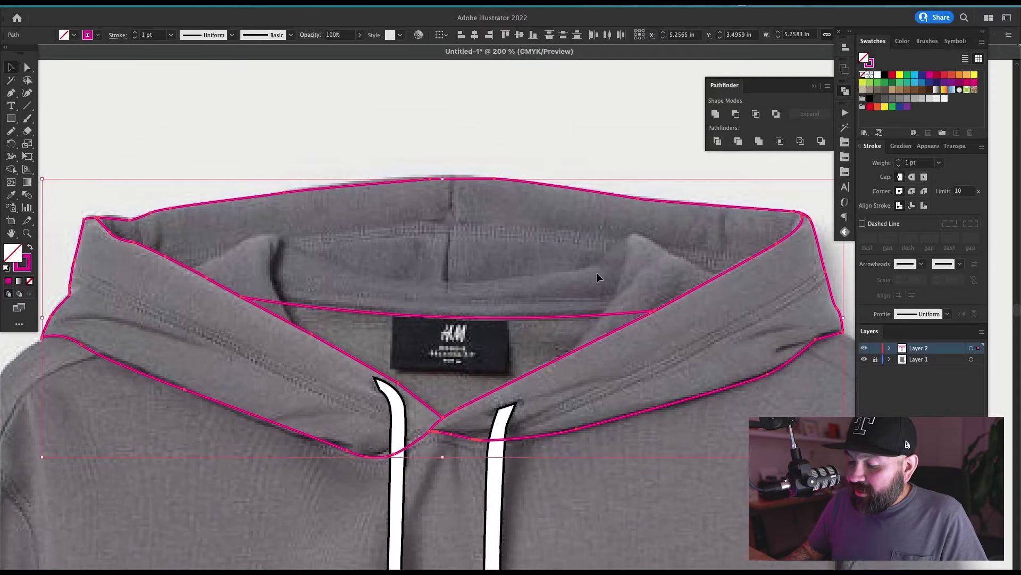
key("d")
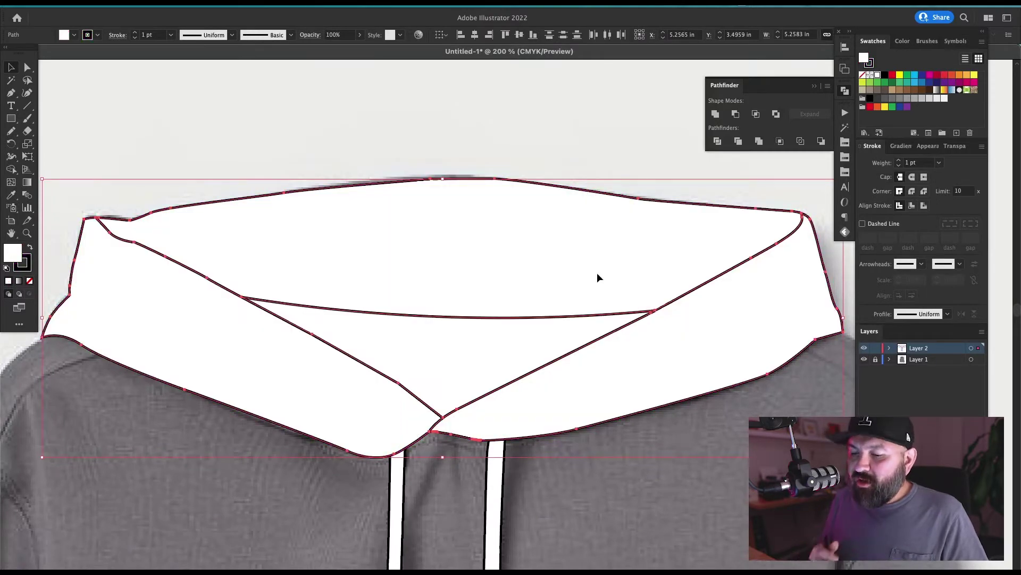
scroll(597, 273, "down", 5)
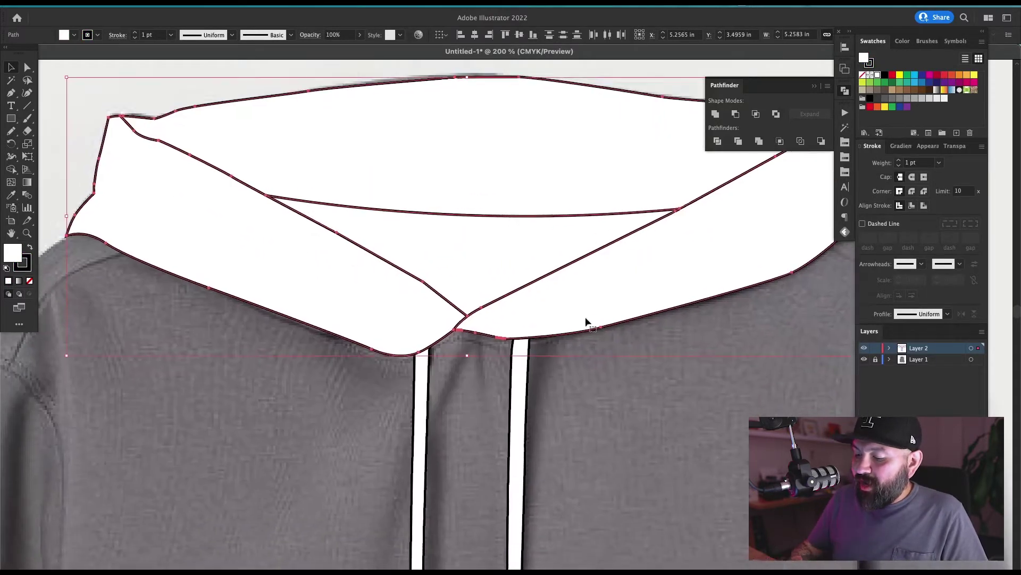
key("super+bracketleft")
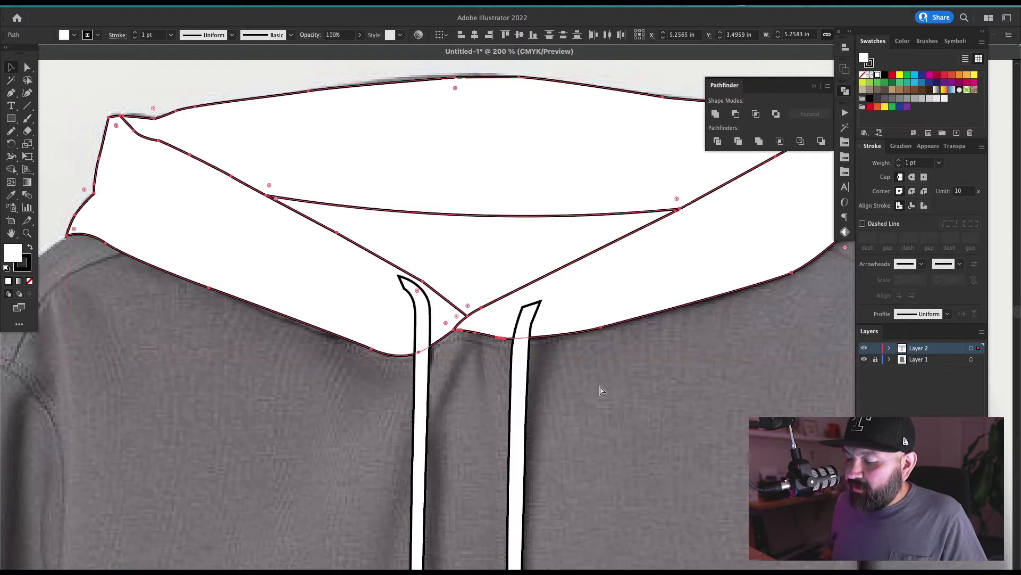
left_click(600, 390)
left_click_drag(622, 391, 586, 206)
key("super+minus")
scroll(586, 206, "down", 3)
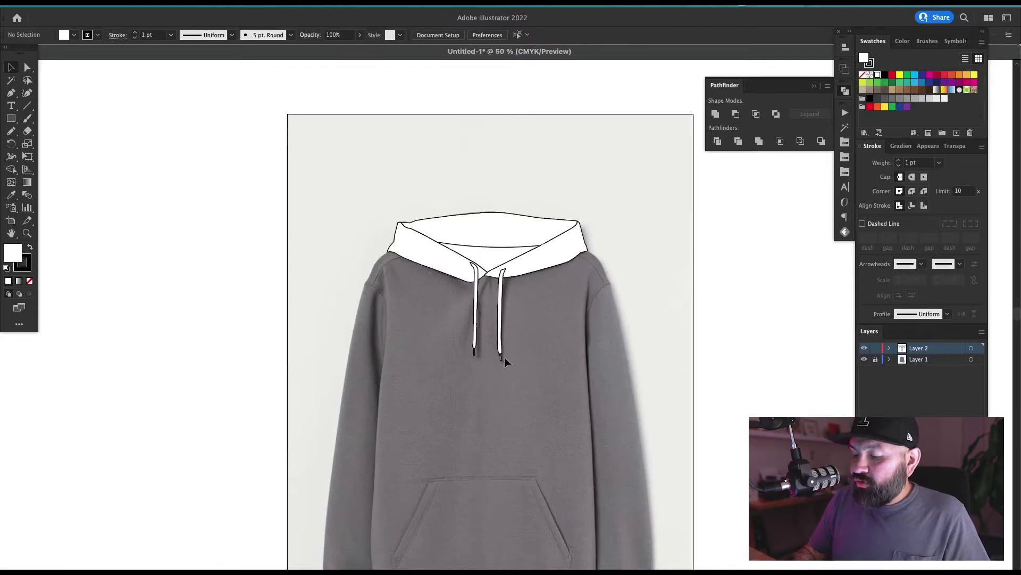
scroll(574, 247, "up", 3)
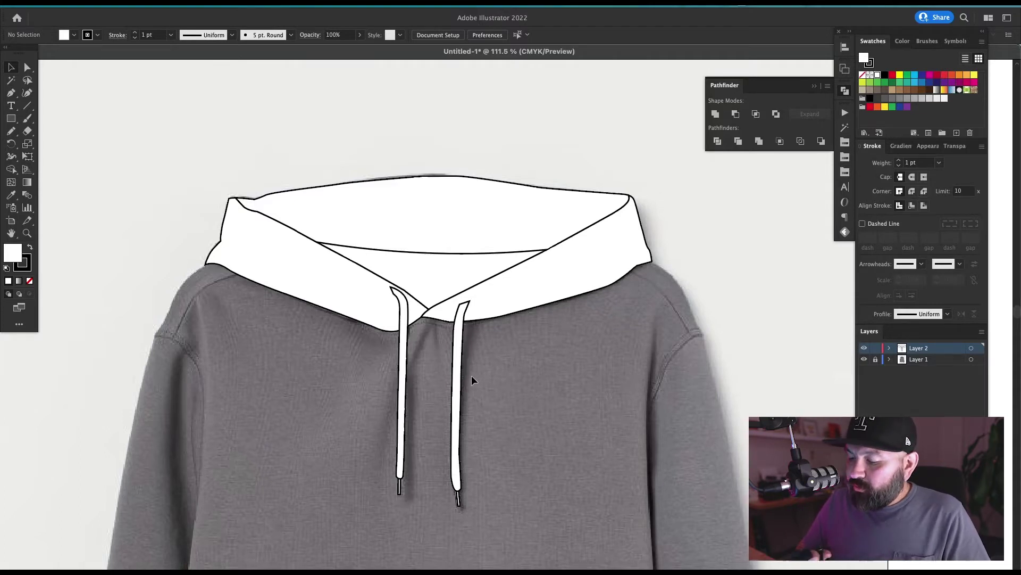
scroll(557, 346, "down", 2)
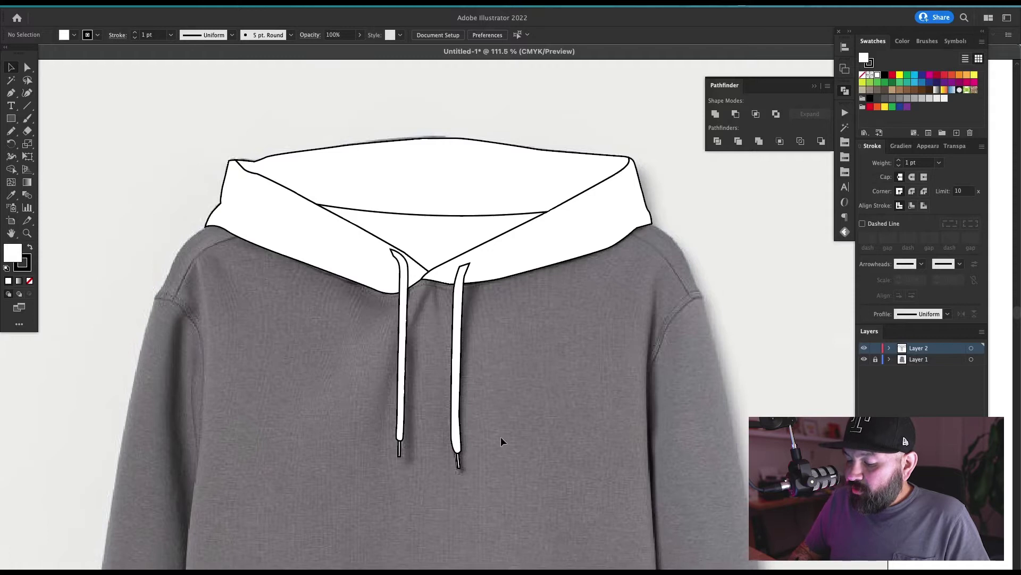
left_click(439, 445)
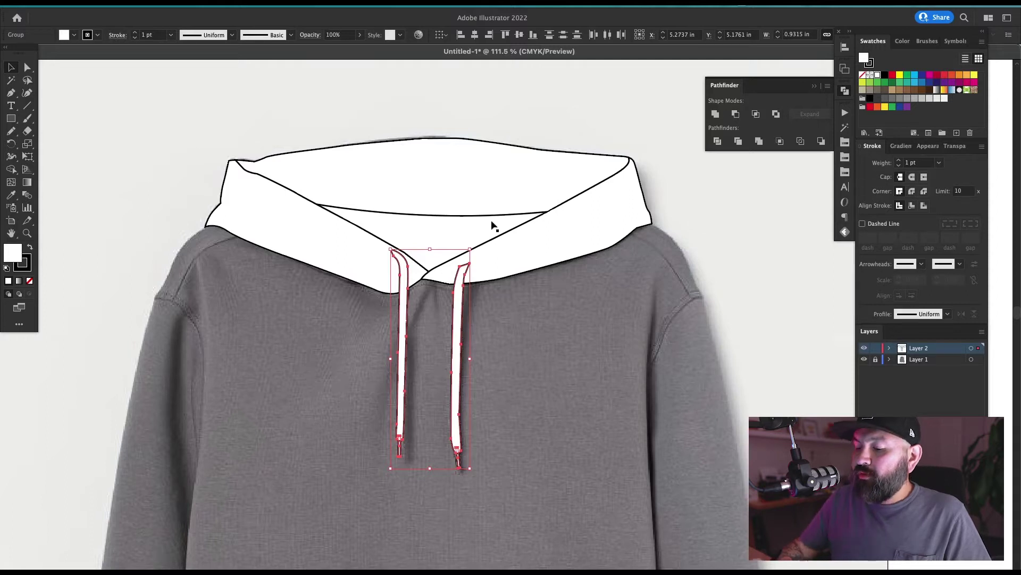
scroll(575, 234, "down", 10)
left_click_drag(427, 510, 446, 427)
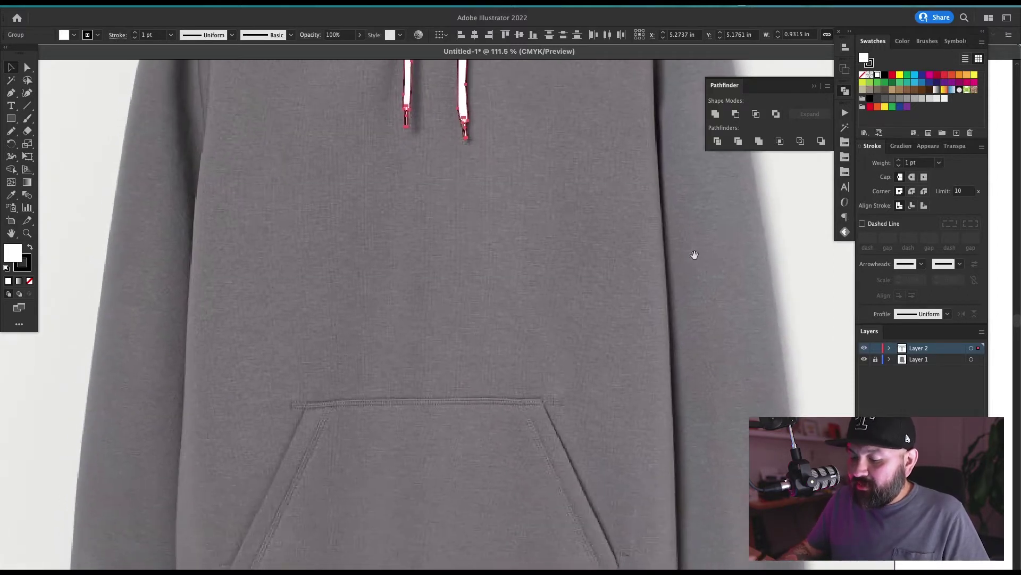
left_click_drag(509, 369, 474, 502)
left_click_drag(522, 160, 518, 364)
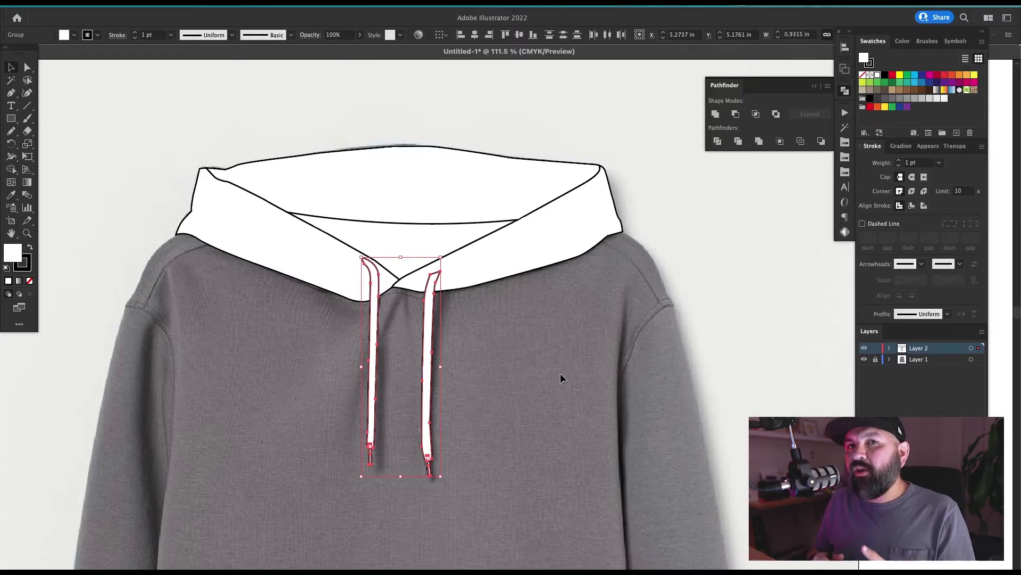
- Use Shape Builder on the hood and drawstrings to merge each drawstring's top section with its lower length, and deselect
left_click(565, 126)
left_click_drag(563, 123, 235, 396)
key("z")
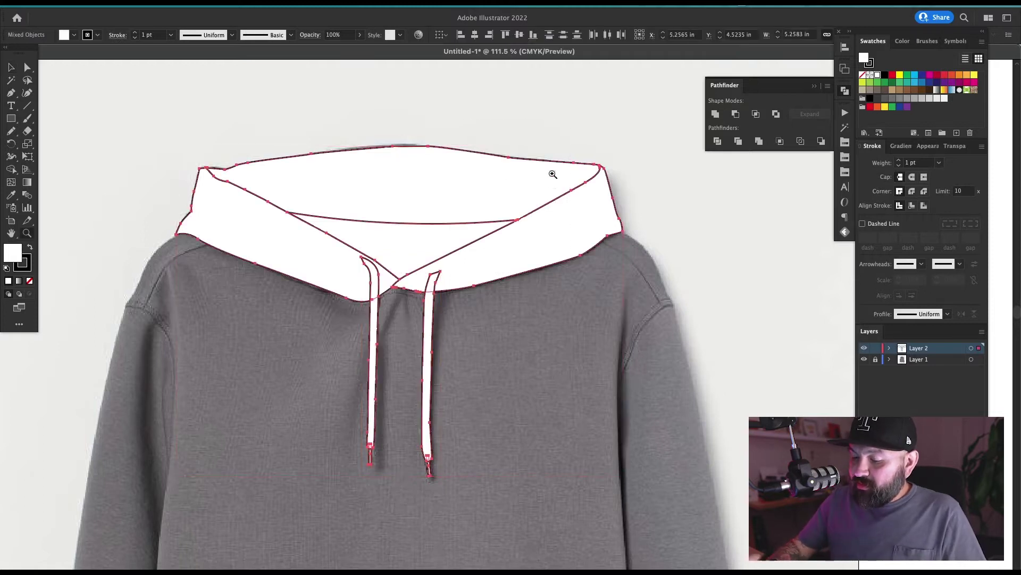
left_click_drag(552, 174, 337, 472)
left_click_drag(505, 349, 523, 273)
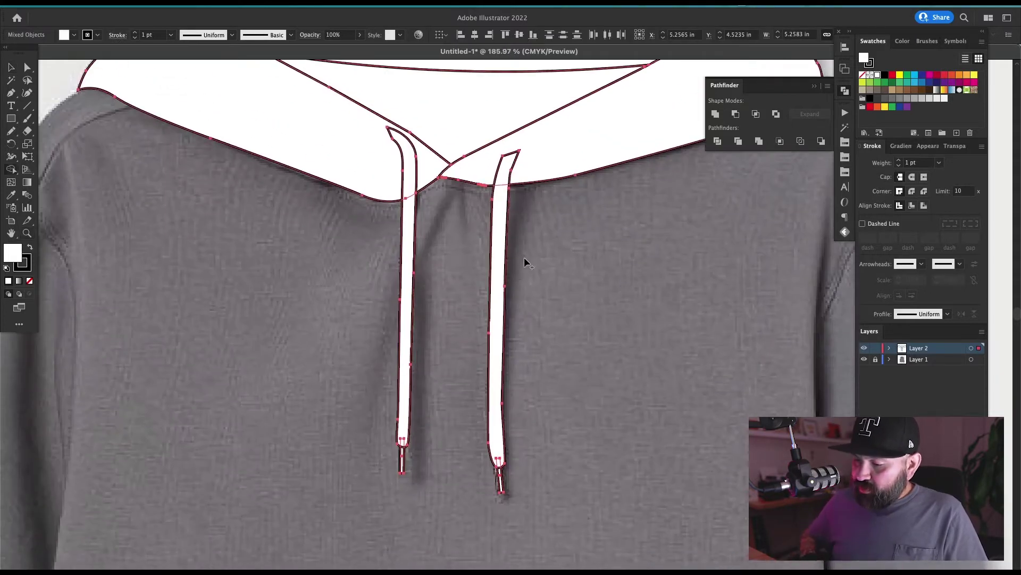
key("shift+m")
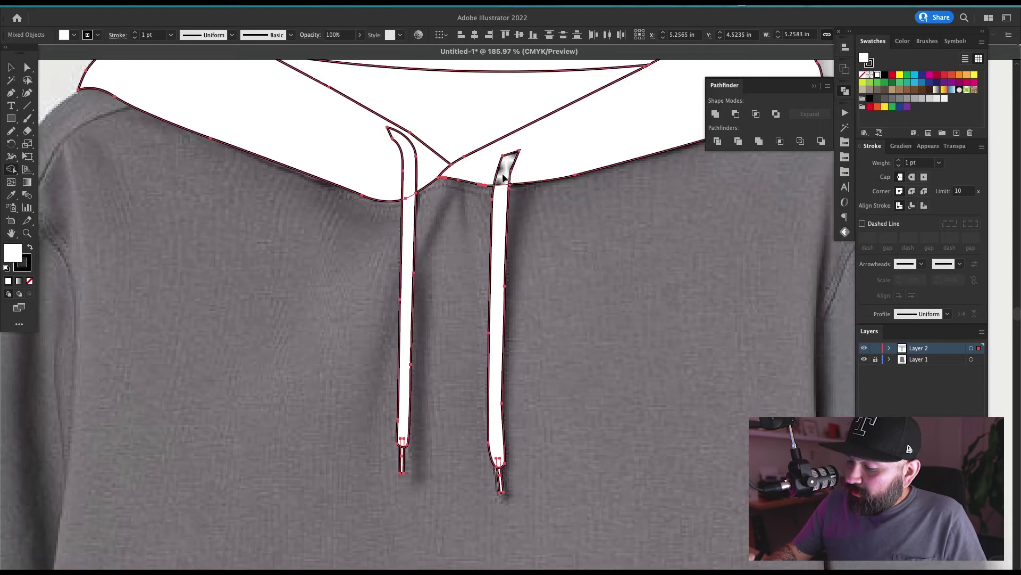
left_click_drag(505, 173, 503, 194)
left_click_drag(409, 186, 411, 218)
scroll(565, 285, "down", 5)
left_click_drag(425, 298, 423, 313)
mouse_move(520, 318)
left_mouse_down()
mouse_move(522, 334)
mouse_move(580, 365)
left_mouse_up()
key("v")
left_click(580, 364)
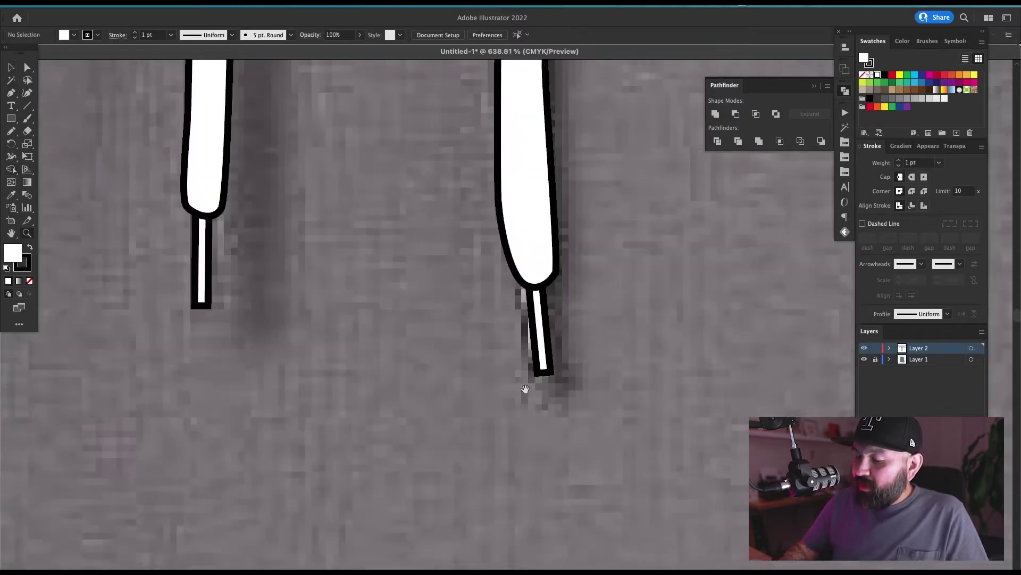
- Try moving the drawstring tips away from their cords to check that they are separate shapes, and undo the moves
left_click_drag(525, 392, 483, 438)
left_click(502, 373)
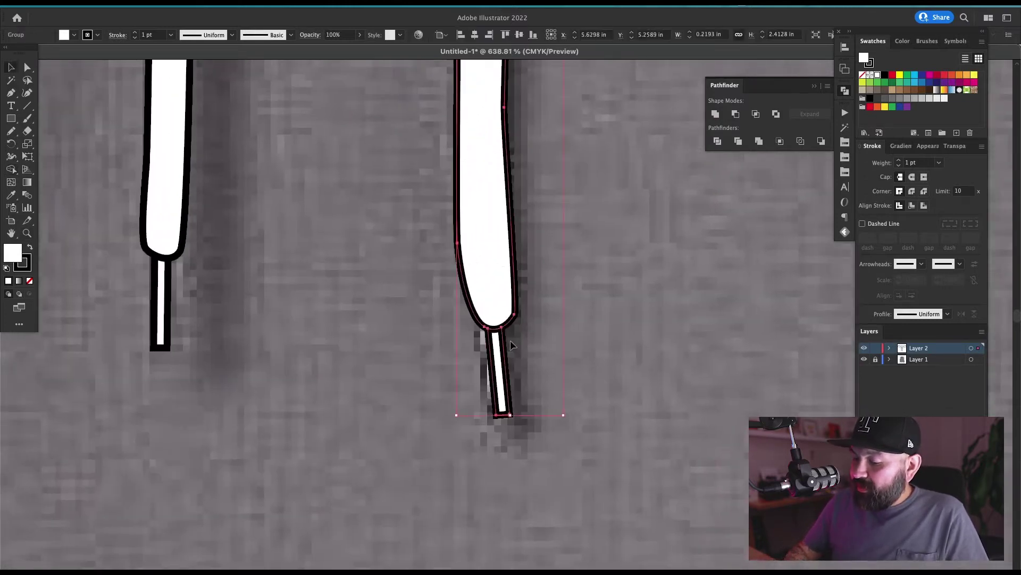
key("a")
left_click_drag(506, 391, 584, 360)
key("ctrl+z")
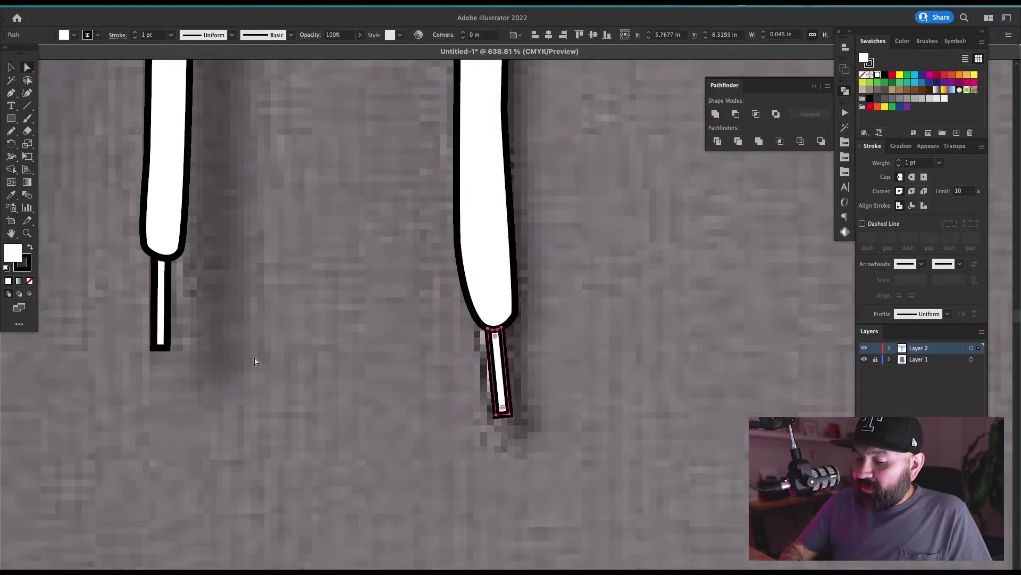
left_click_drag(161, 329, 312, 342)
left_click_drag(429, 395, 557, 443)
key("super+z")
left_click(702, 328)
key("v")
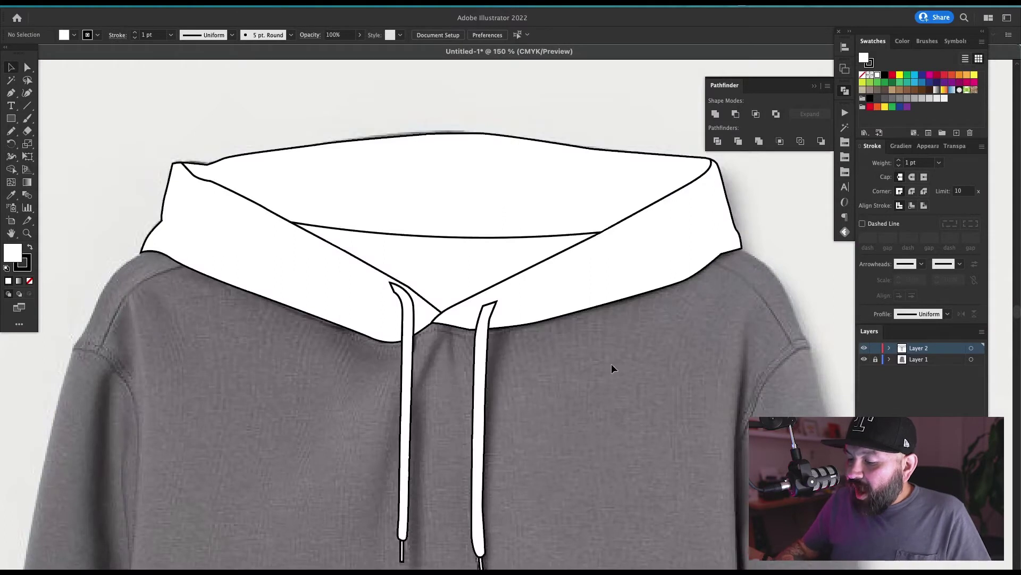
- Try moving individual hood panels out of place to check that they are separate shapes, and undo the moves
left_click_drag(488, 377, 545, 372)
key("ctrl+z")
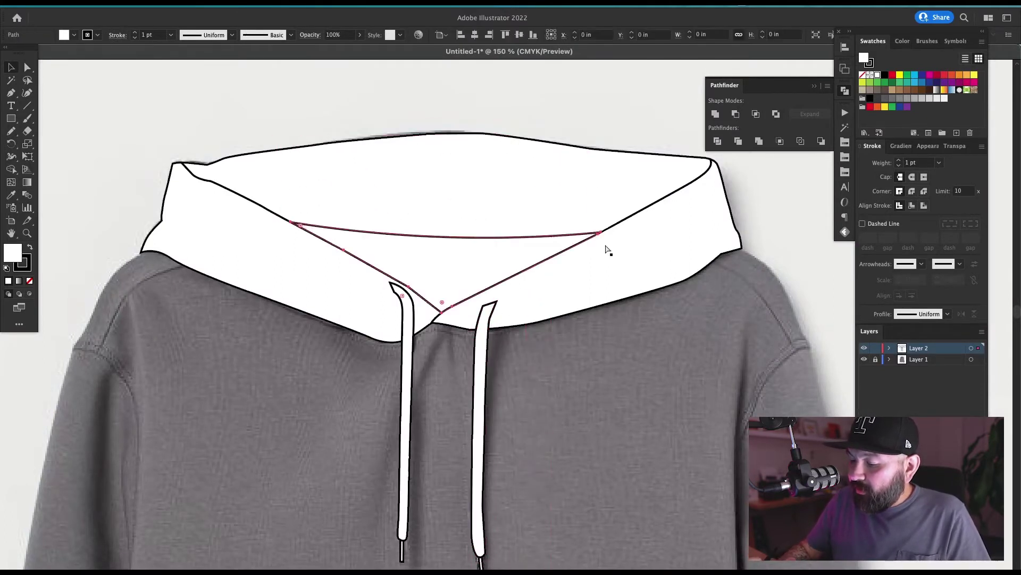
left_click(673, 322)
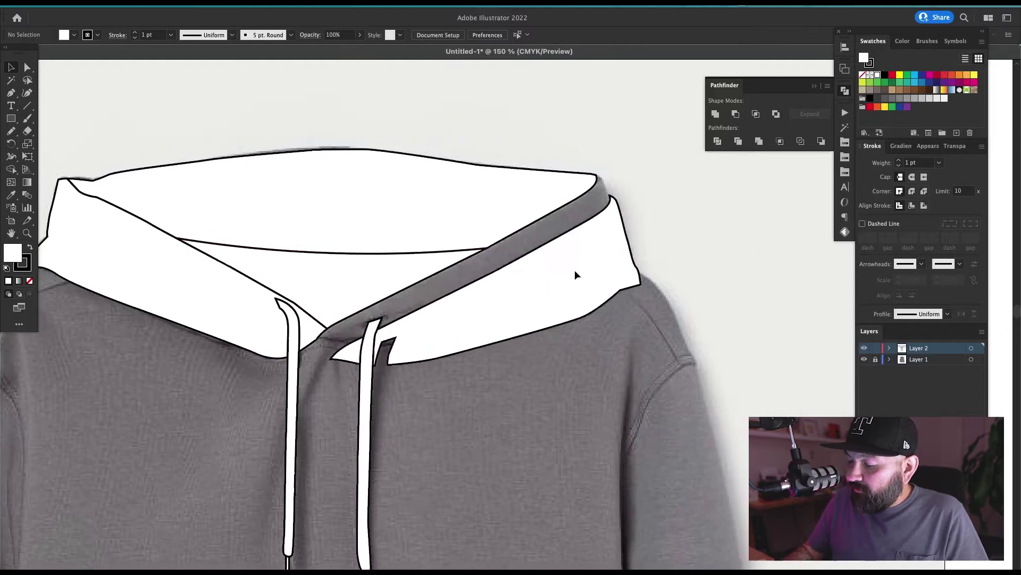
left_click_drag(575, 274, 665, 281)
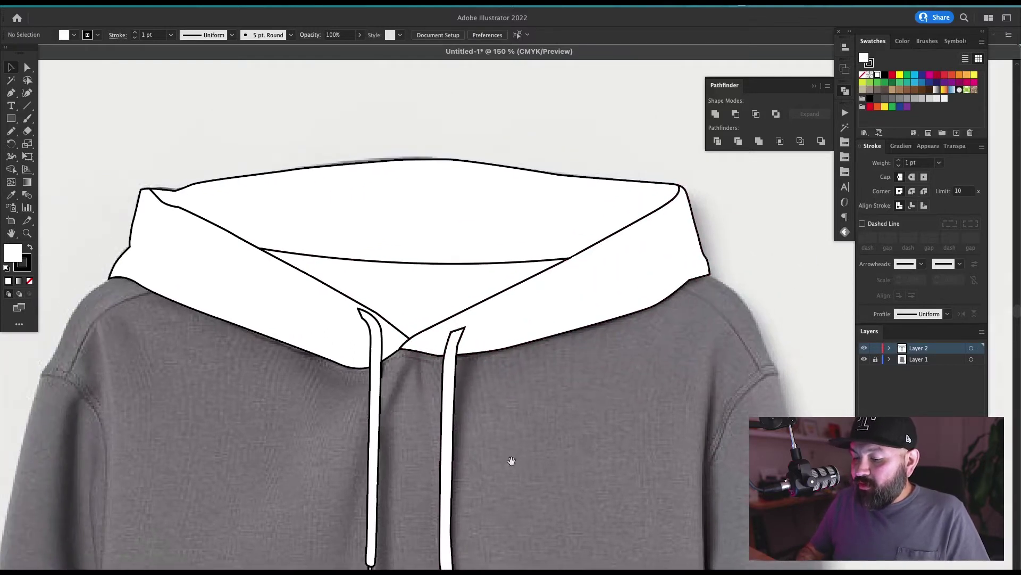
left_click_drag(511, 463, 560, 388)
- Set no fill and a magenta stroke for the new paths
scroll(569, 349, "down", 1)
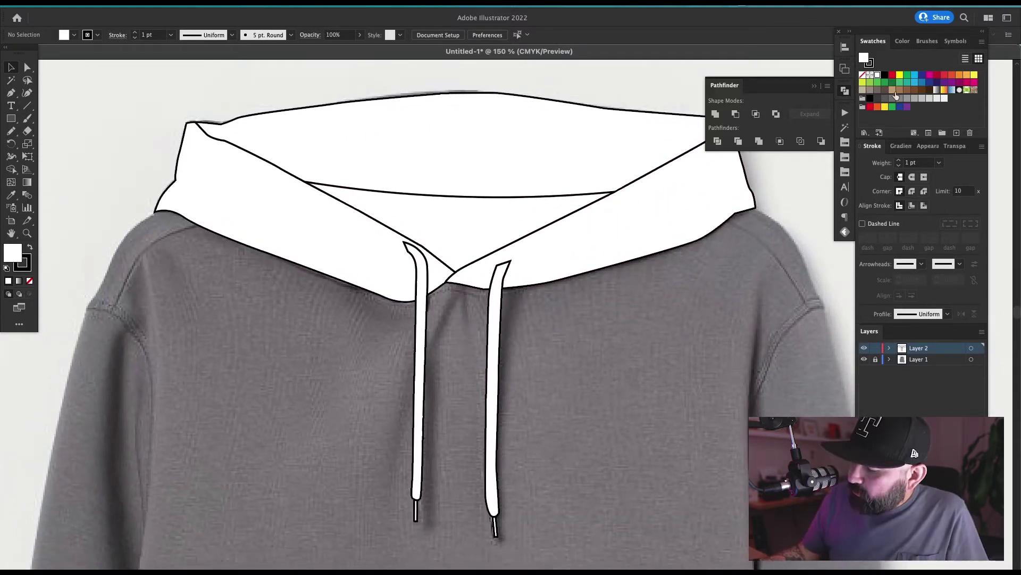
key("slash")
key("x")
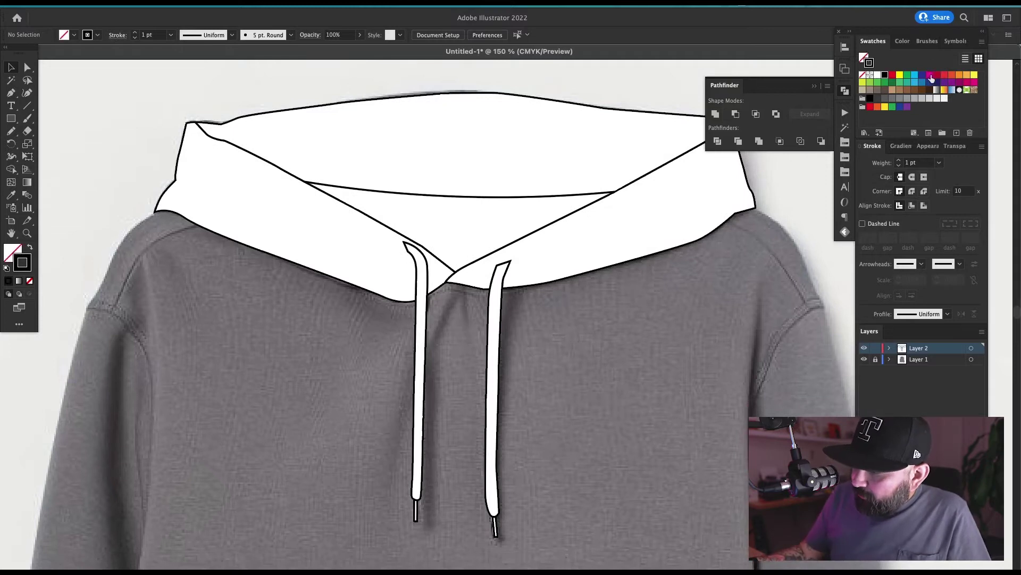
left_click(929, 75)
- Start the body outline with the Pen tool at the hood's left corner, tracing the left shoulder, armhole seam and side down
left_click_drag(414, 418, 611, 367)
key("m")
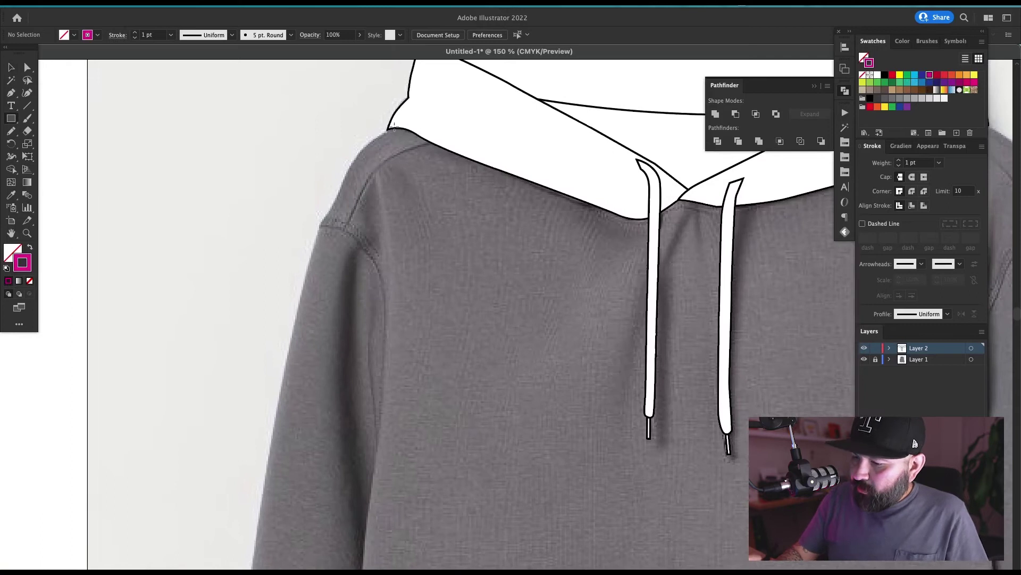
key("p")
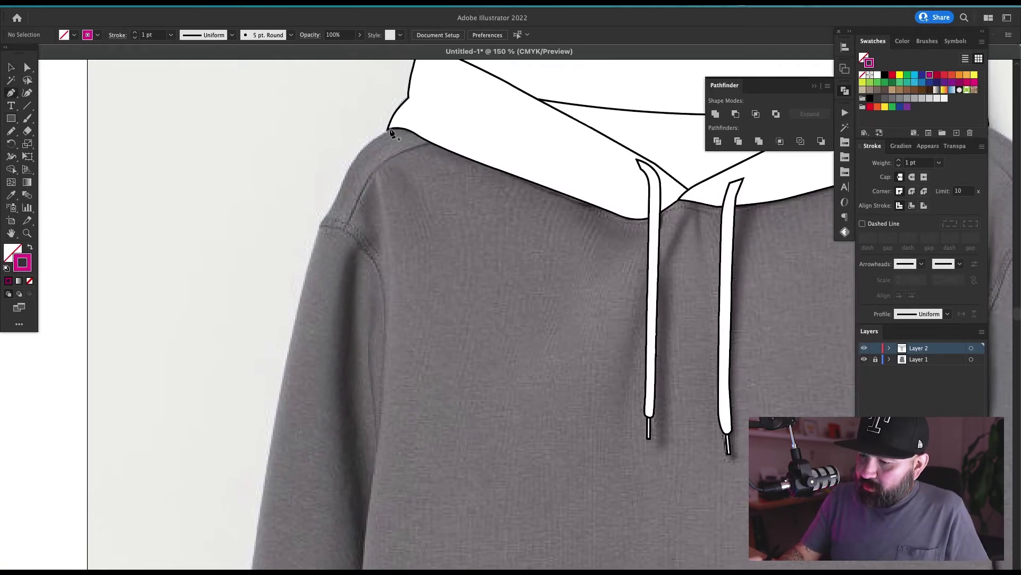
left_click(388, 131)
left_click_drag(320, 226, 307, 245)
left_click_drag(379, 269, 393, 329)
left_click(367, 538)
mouse_move(388, 543)
left_mouse_down()
mouse_move(416, 342)
mouse_move(461, 194)
left_mouse_up()
left_click(412, 415)
- Continue the body outline around the lower left corner and along the bottom hem to the right corner
left_click_drag(443, 478, 525, 197)
left_click(531, 422)
scroll(569, 405, "right", 10)
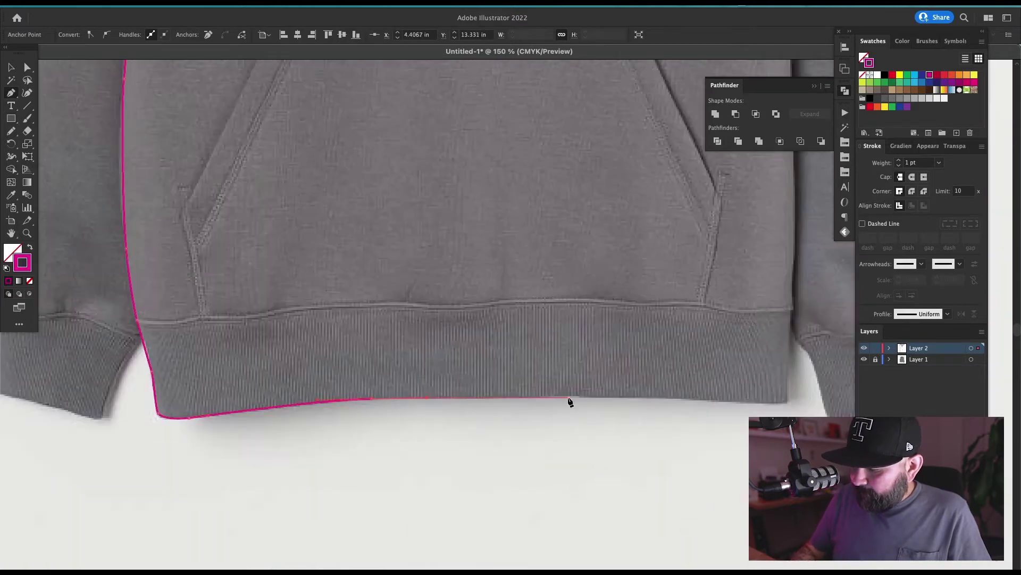
left_click(700, 406)
- Trace the body outline up the right side, around the armhole seam and over the right shoulder to the hood
scroll(586, 319, "up", 10)
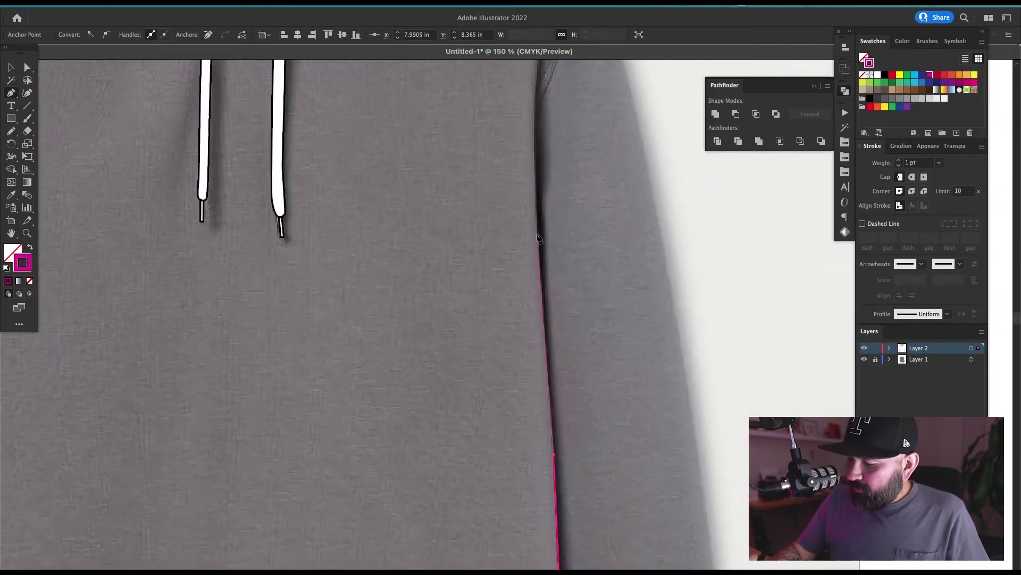
left_click_drag(540, 168, 502, 442)
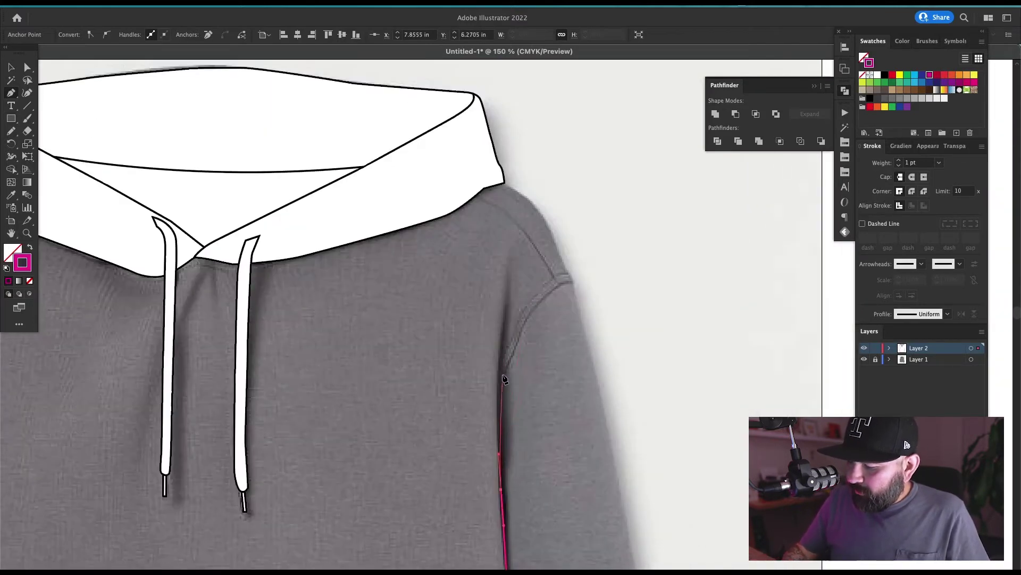
left_click(573, 284)
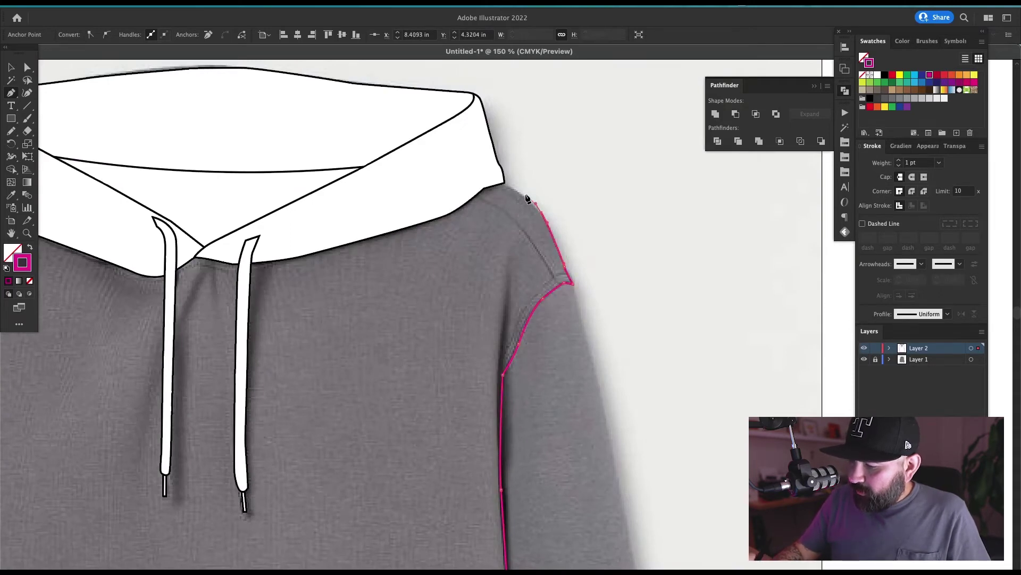
left_click(513, 188)
left_click(496, 176)
- Run the body outline loosely across the hood and close it at the starting point on the left shoulder
left_click_drag(425, 261, 632, 286)
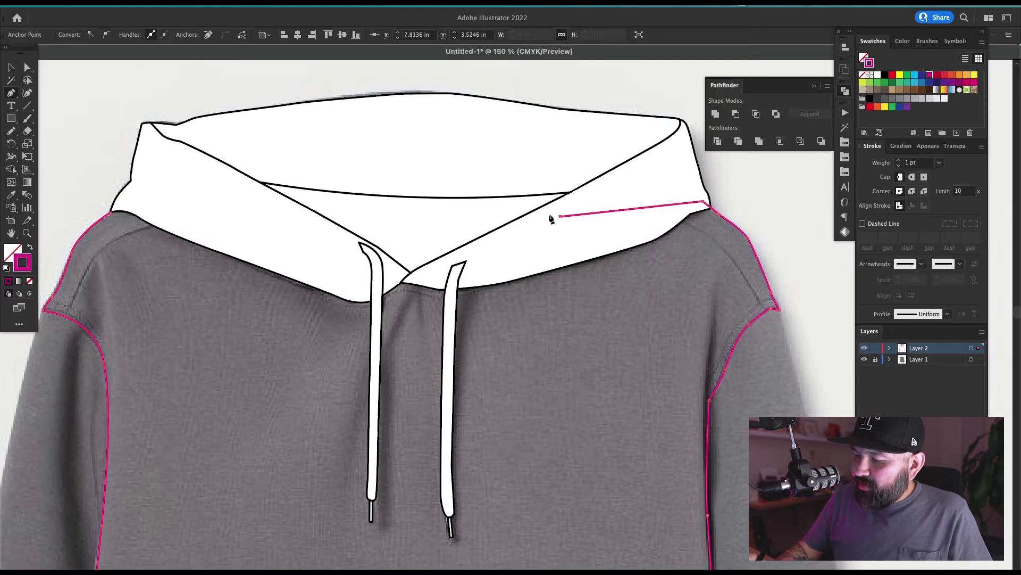
left_click(205, 195)
left_click_drag(205, 196, 452, 234)
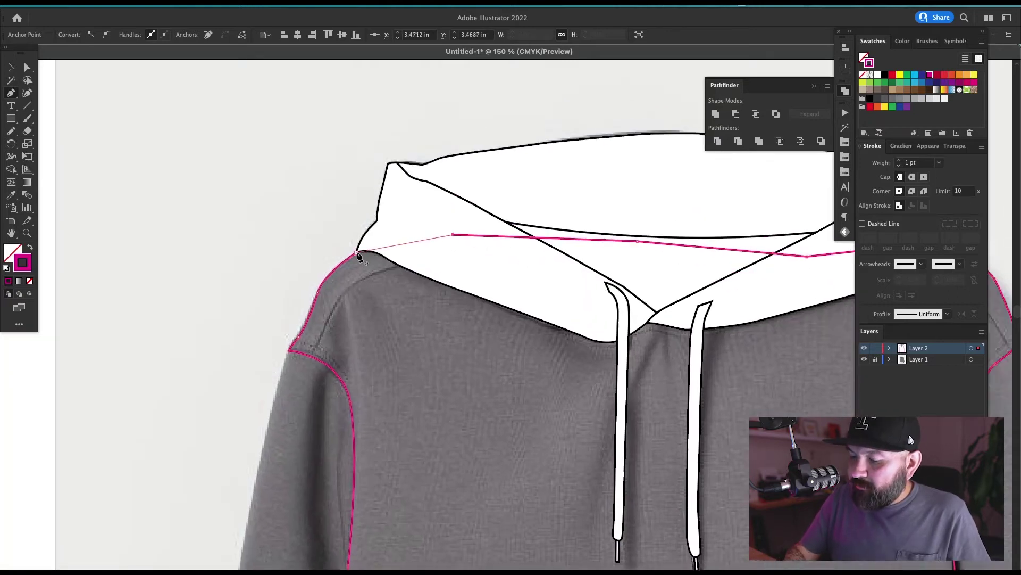
left_click(357, 254)
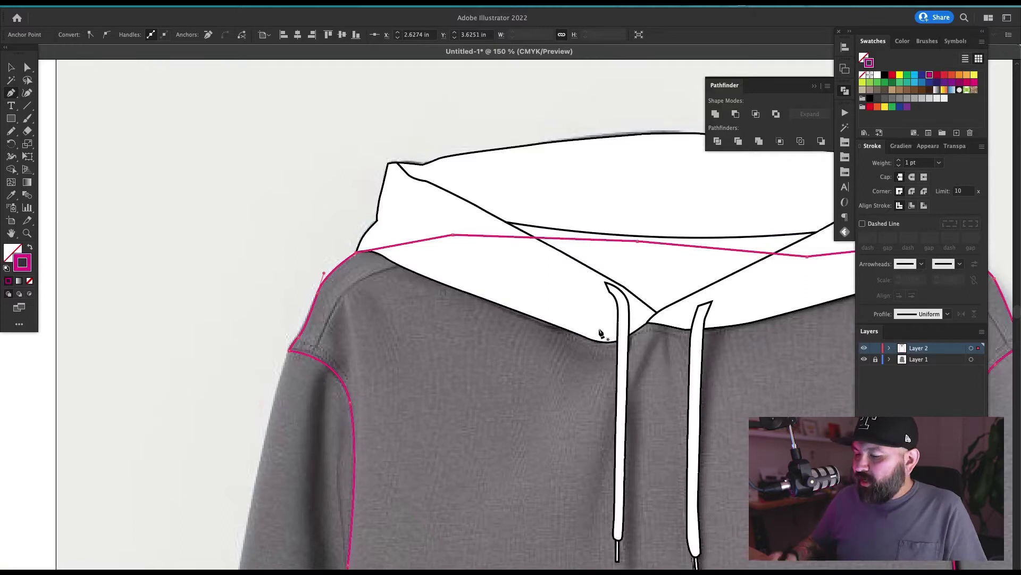
- Draw the seam above the ribbed waistband with the Pencil tool, extending it past both sides of the body
scroll(600, 333, "down", 15)
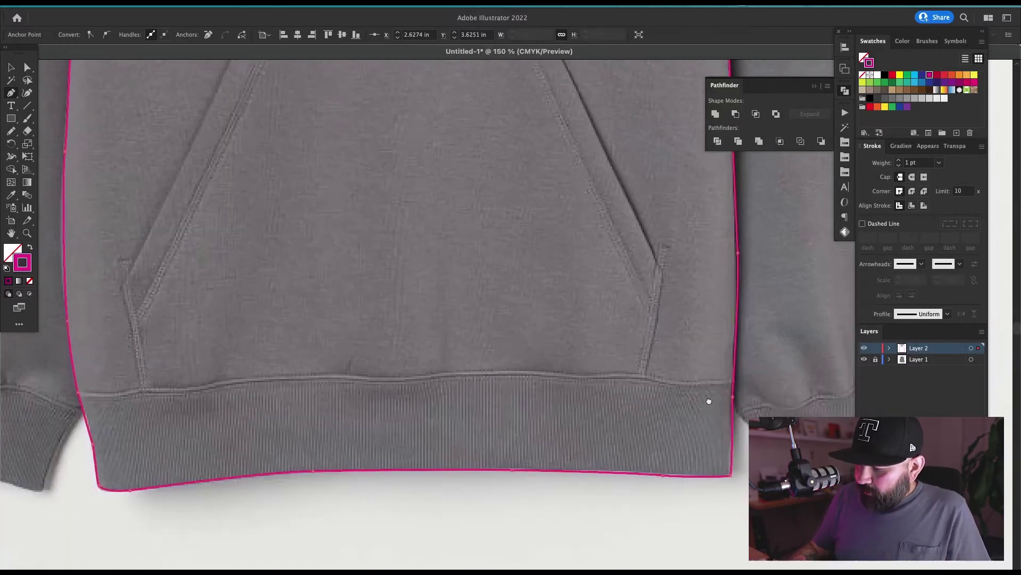
key("ctrl+shift+a")
key("n")
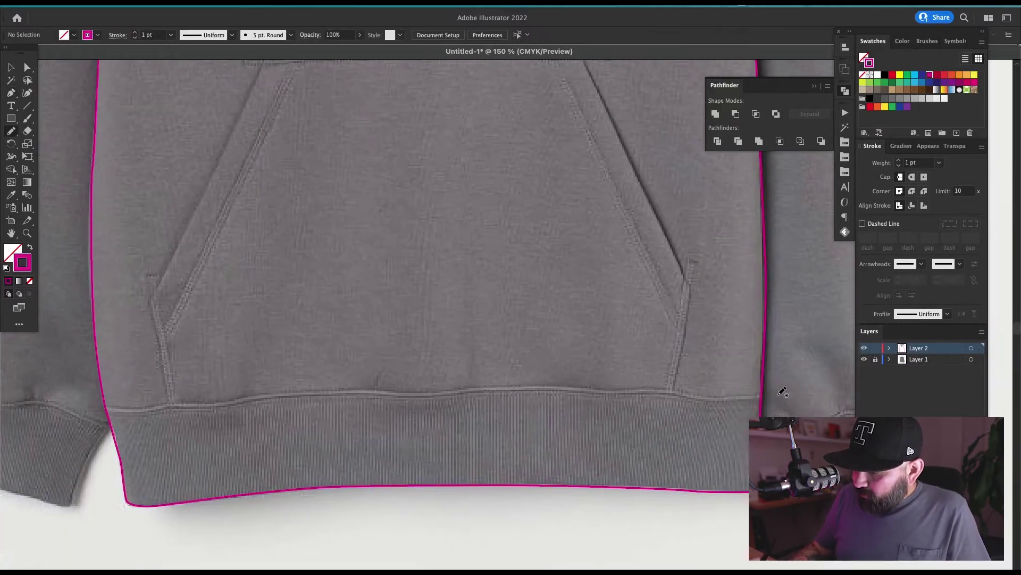
left_click_drag(730, 397, 470, 386)
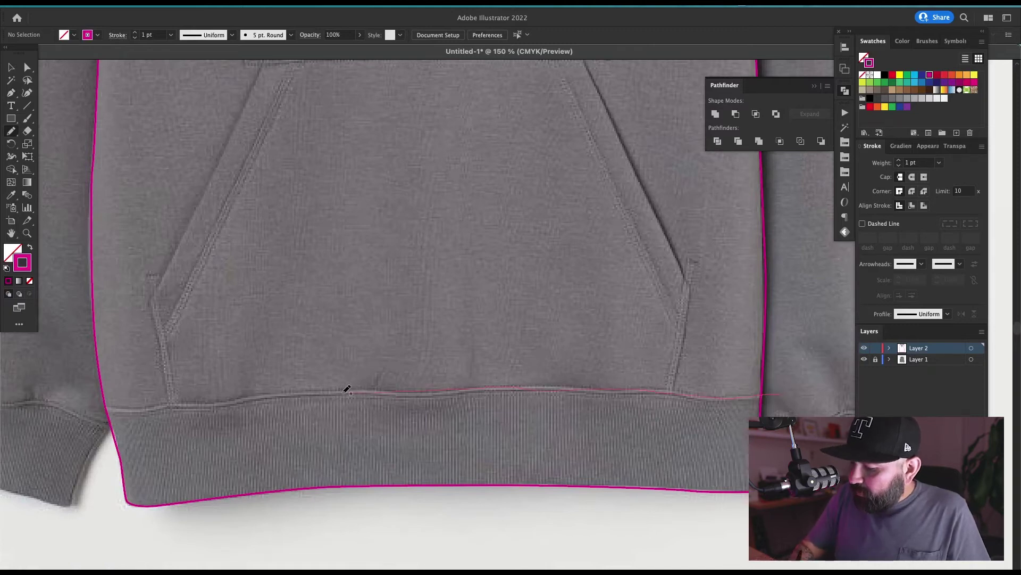
left_click_drag(345, 392, 66, 415)
- Extend the waistband seam path into a loose closed loop below the hem, and leave it deselected
left_click_drag(376, 436, 490, 290)
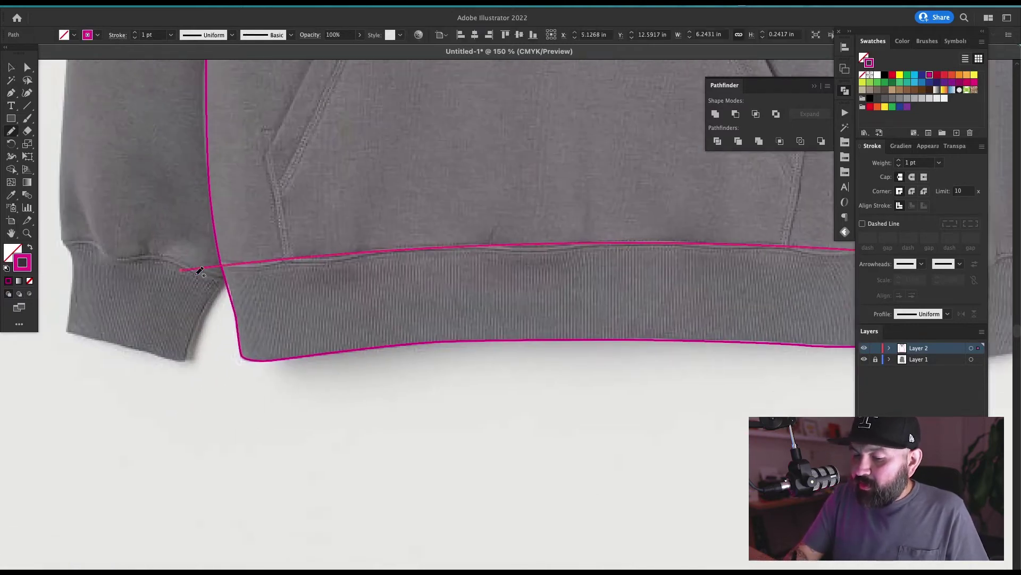
mouse_move(200, 272)
left_mouse_down()
mouse_move(187, 265)
mouse_move(212, 392)
mouse_move(677, 424)
mouse_move(415, 440)
mouse_move(691, 424)
mouse_move(713, 275)
mouse_move(701, 270)
left_mouse_up()
key("v")
left_click(701, 445)
left_click_drag(701, 445, 669, 343)
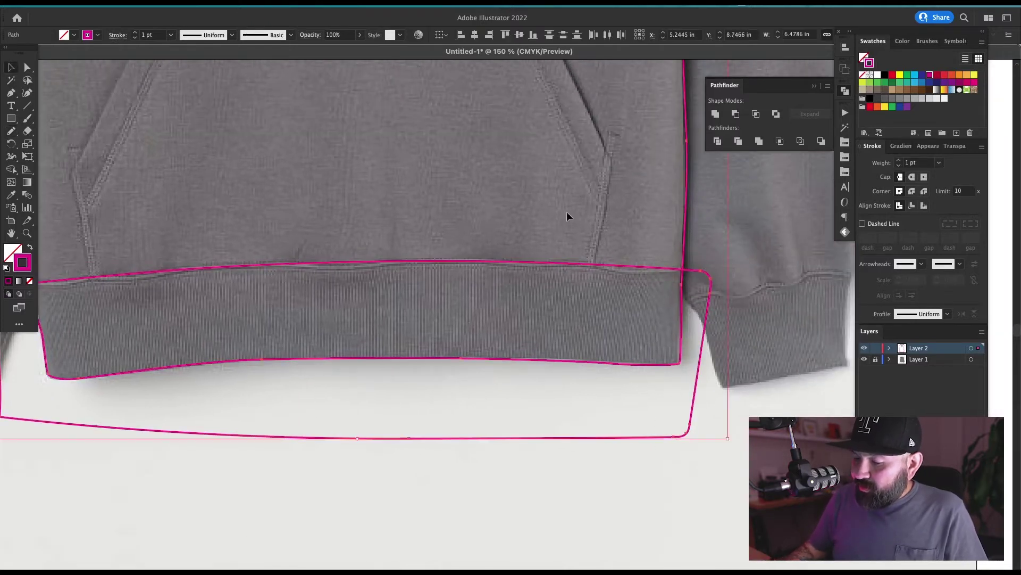
scroll(566, 211, "up", 3)
scroll(478, 242, "left", 5)
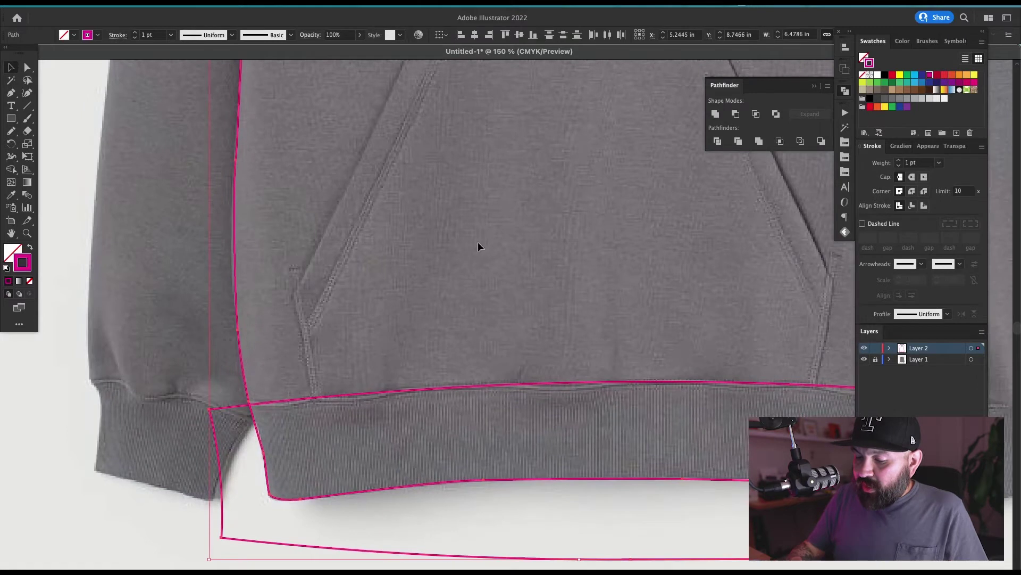
left_click(617, 354)
- Trace the front pocket's outer edge as an open path with the Pen tool, starting and ending below the waistband seam
key("super+minus")
key("super+minus")
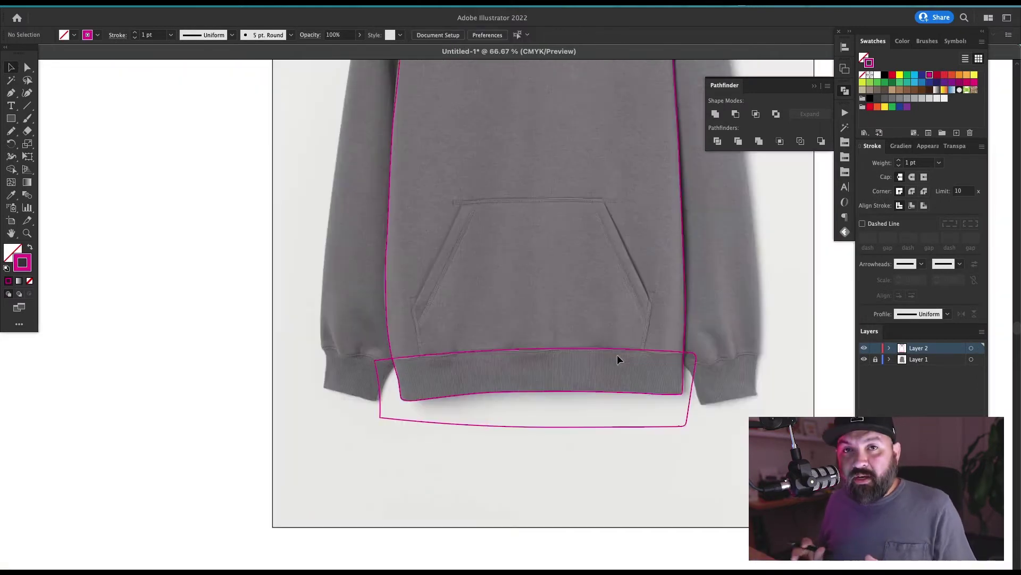
key("z")
left_click_drag(565, 297, 700, 325)
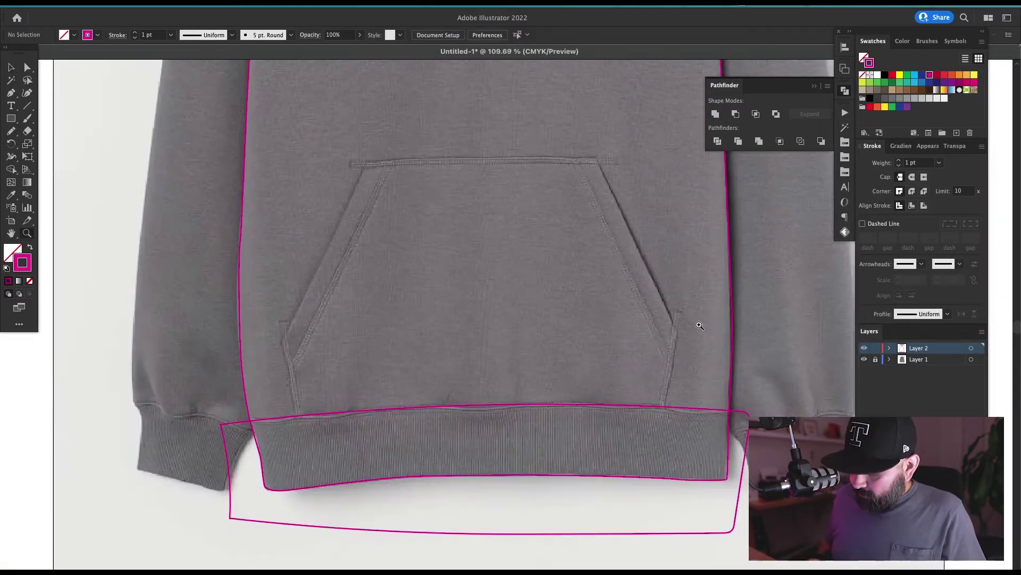
key("p")
left_click(305, 437)
left_click(281, 339)
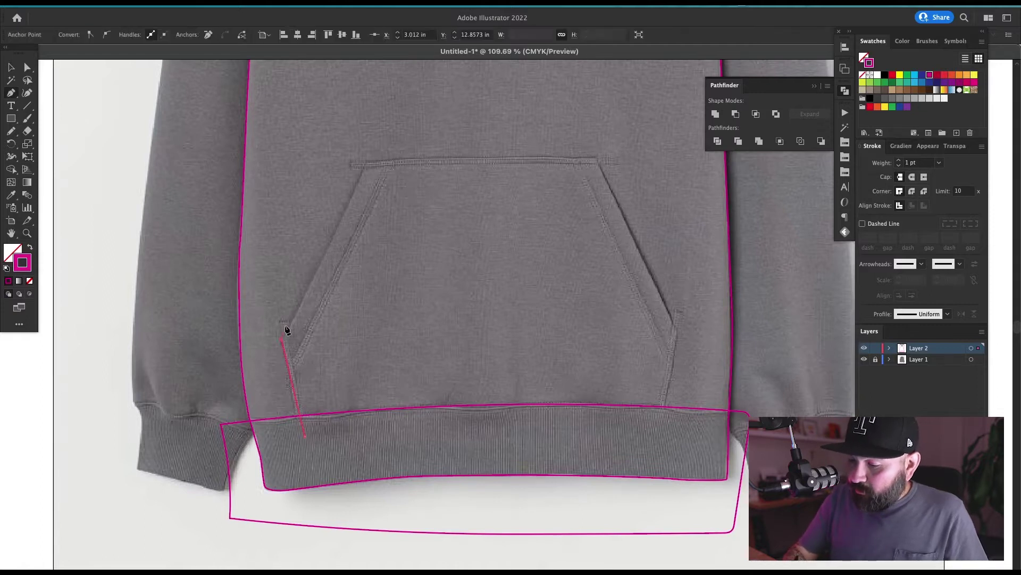
left_click(365, 166)
left_click(598, 160)
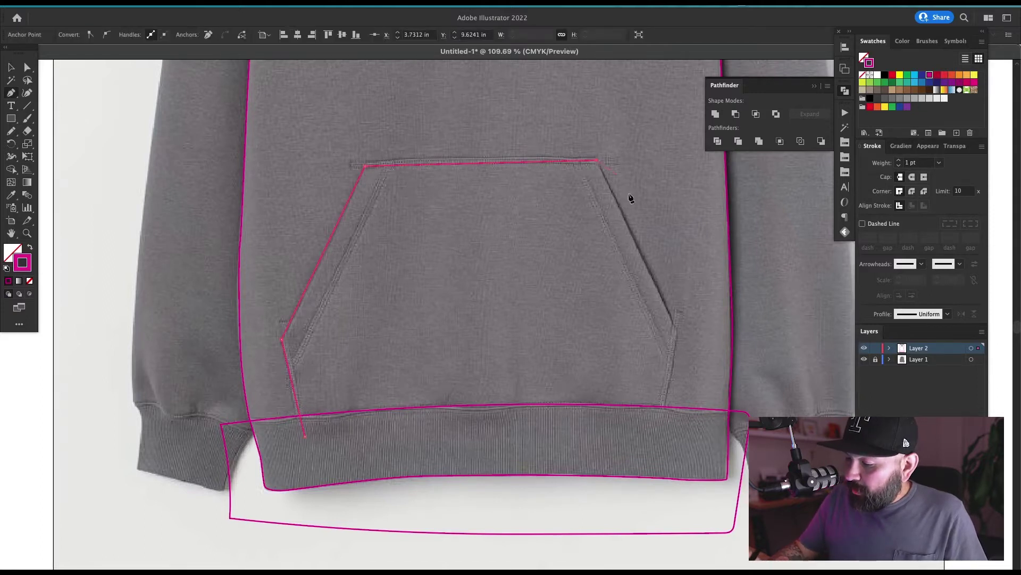
left_click(677, 328)
left_click(661, 426)
left_click_drag(707, 133, 633, 282)
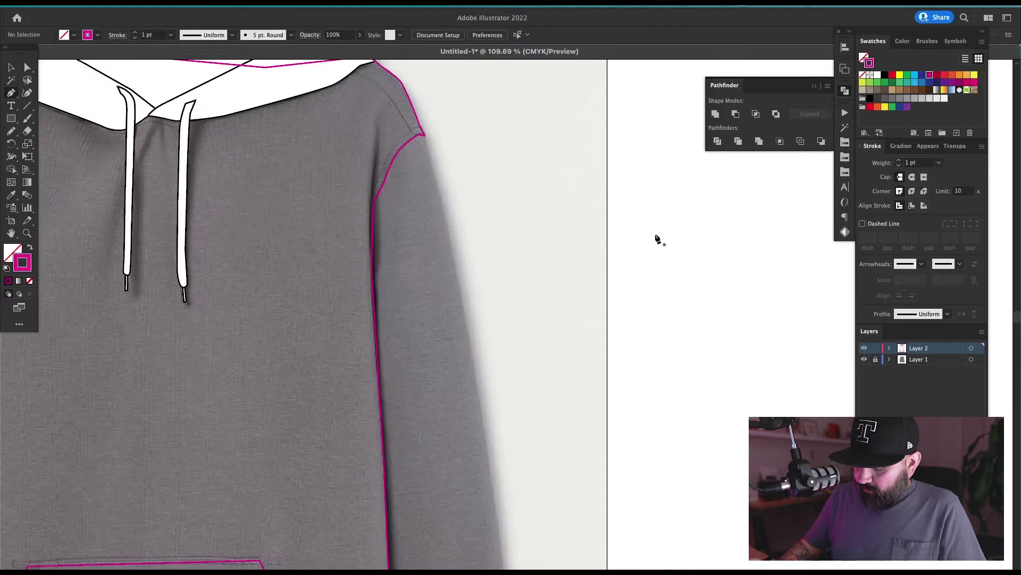
- Draw the right sleeve with the Pencil tool from the shoulder down to the cuff, closing it loosely inside the body
key("n")
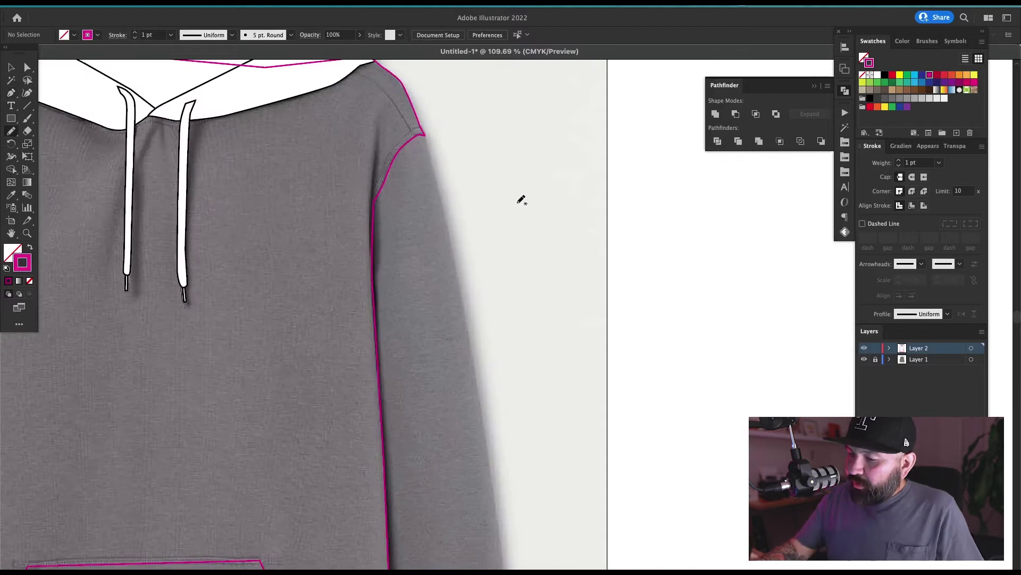
mouse_move(421, 125)
left_mouse_down()
mouse_move(447, 192)
mouse_move(497, 497)
mouse_move(575, 180)
left_mouse_up()
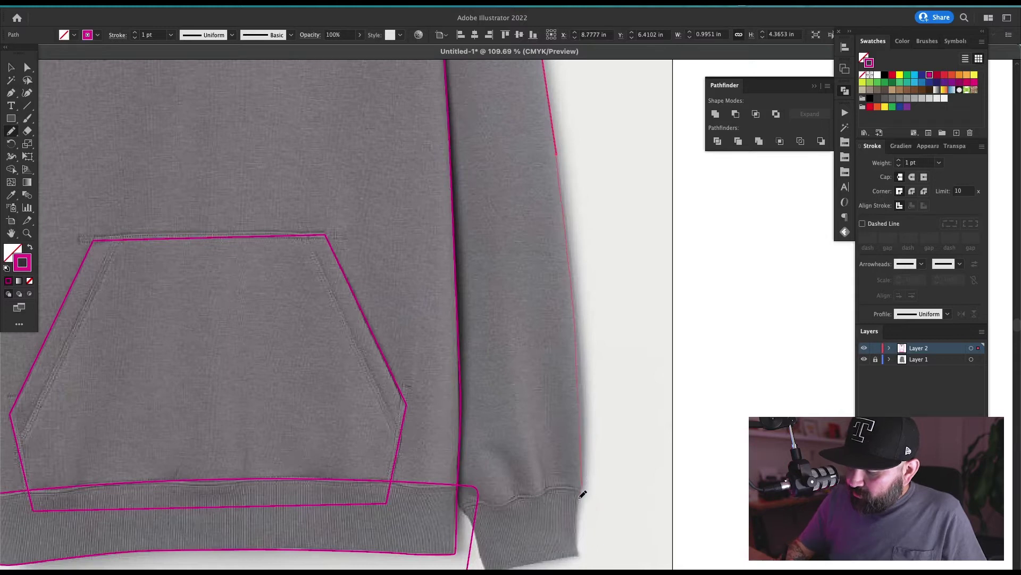
mouse_move(582, 548)
left_mouse_down()
mouse_move(649, 452)
mouse_move(670, 452)
left_mouse_up()
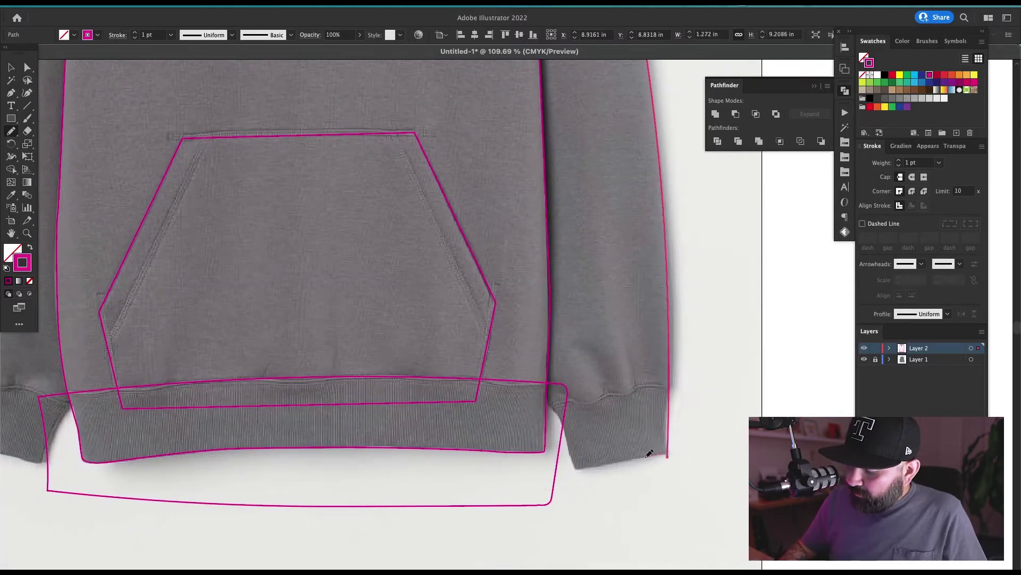
left_click_drag(503, 154, 501, 548)
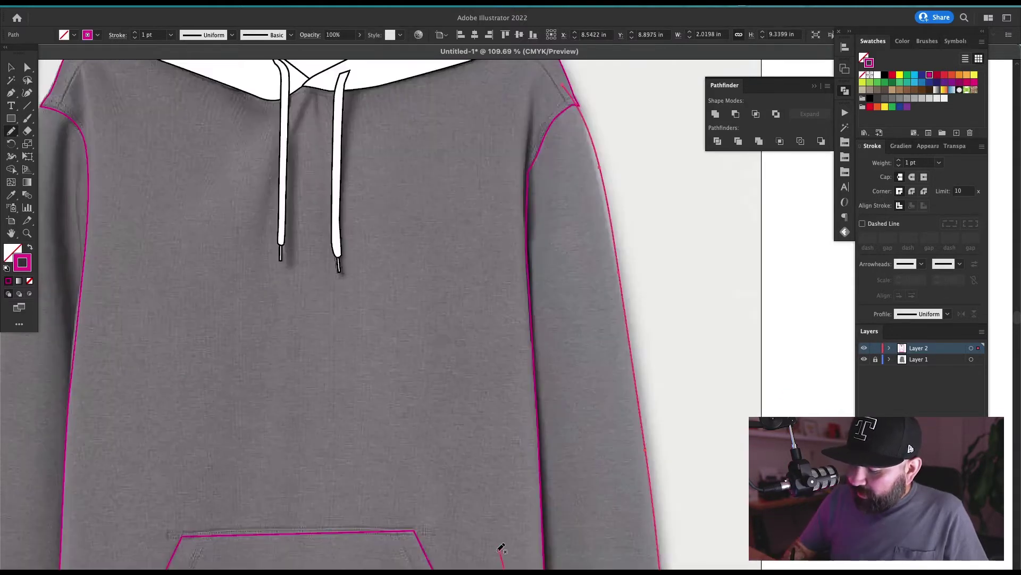
mouse_move(489, 416)
left_mouse_down()
mouse_move(486, 181)
mouse_move(530, 100)
left_mouse_up()
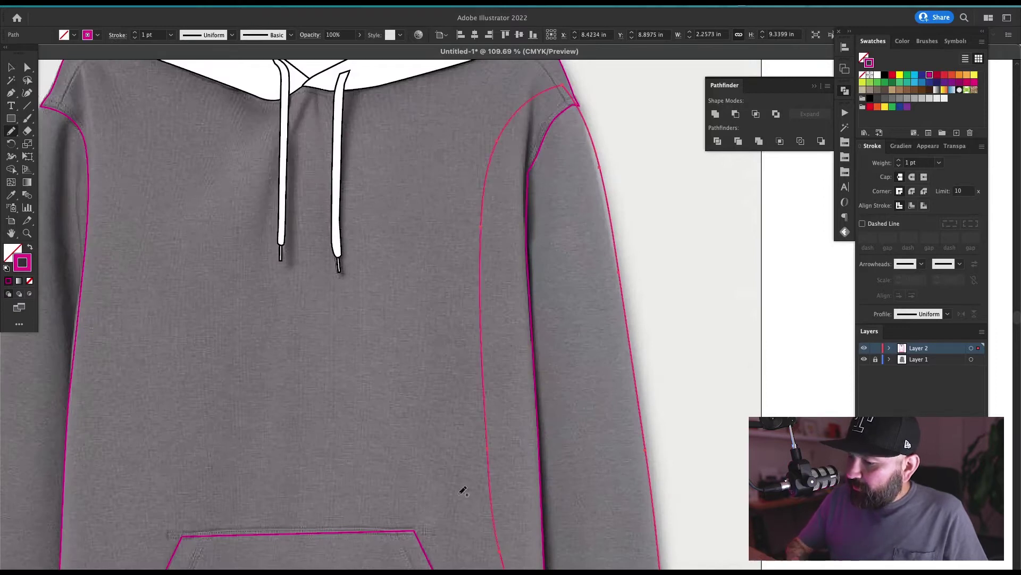
scroll(463, 485, "left", 15)
scroll(688, 360, "up", 3)
left_click_drag(461, 132, 395, 428)
left_click_drag(395, 427, 458, 98)
left_click_drag(486, 264, 426, 532)
key("super+z")
- Draw the left sleeve's shoulder end and trace its outer edge and cuff with the Pencil tool
mouse_move(488, 131)
left_mouse_down()
mouse_move(408, 266)
mouse_move(421, 234)
mouse_move(442, 230)
mouse_move(538, 285)
left_mouse_up()
left_click_drag(547, 395, 638, 205)
left_click_drag(525, 134, 508, 222)
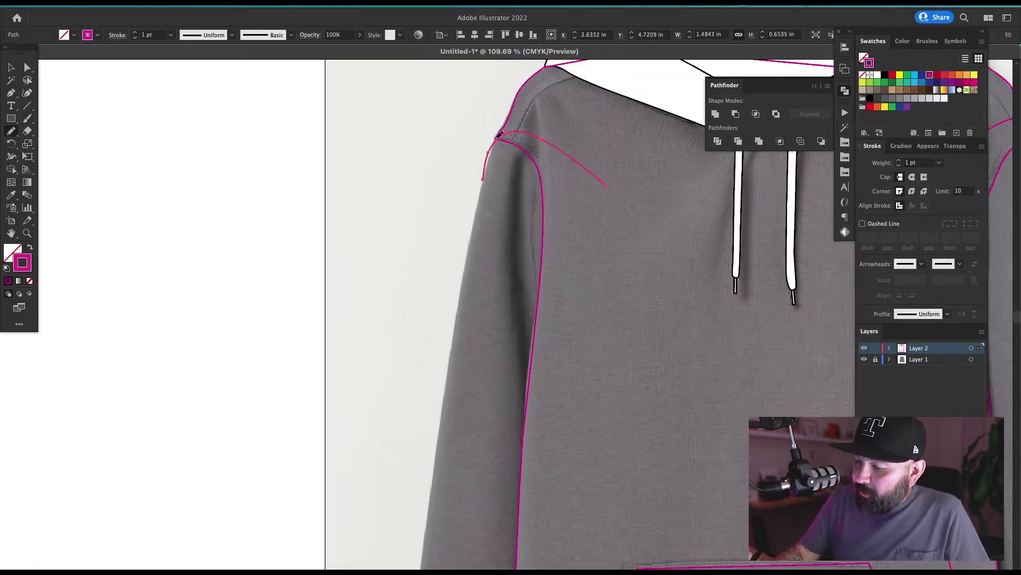
left_click_drag(498, 136, 426, 500)
left_click_drag(426, 501, 500, 239)
left_click_drag(499, 239, 473, 536)
left_click_drag(478, 535, 491, 338)
- Run the left sleeve's inner side loosely over the body, close the path at the shoulder and deselect it
mouse_move(484, 341)
left_mouse_down()
mouse_move(500, 403)
mouse_move(620, 237)
left_mouse_up()
mouse_move(654, 209)
left_mouse_down()
mouse_move(583, 513)
mouse_move(593, 143)
left_mouse_up()
left_click_drag(615, 146, 584, 402)
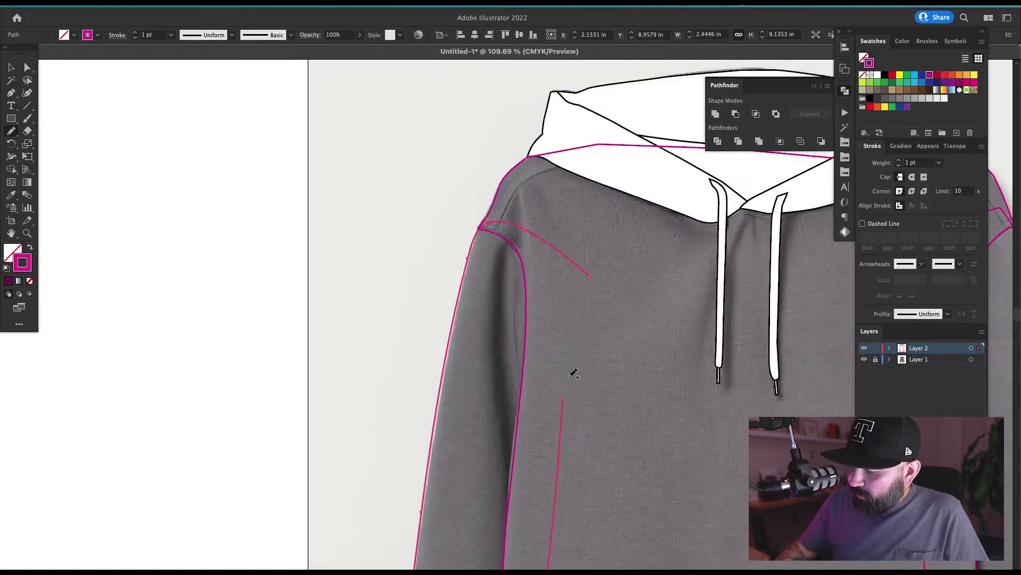
left_click_drag(587, 281, 589, 274)
left_click_drag(662, 417, 500, 225)
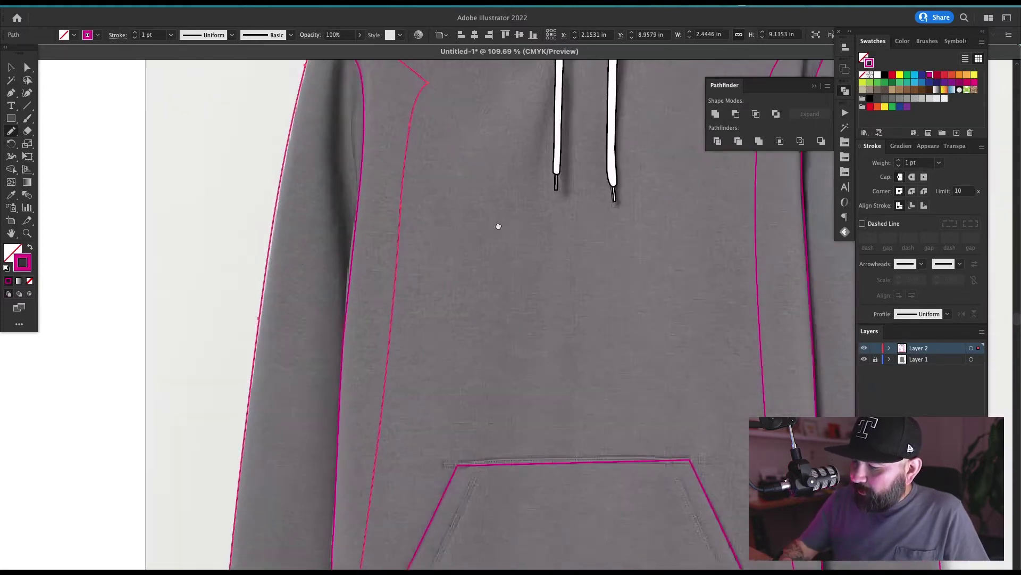
mouse_move(703, 425)
left_mouse_down()
mouse_move(479, 226)
mouse_move(660, 273)
mouse_move(668, 248)
left_mouse_up()
left_click(659, 345, "super")
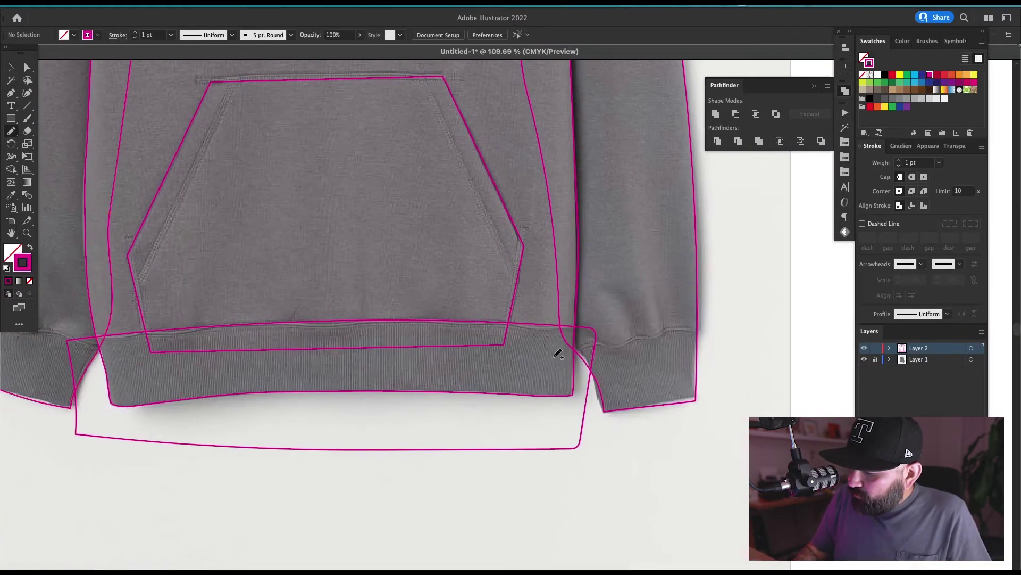
- Draw a closed Pencil loop around each cuff that follows the cuff seam and overruns the sleeve edges, and deselect
mouse_move(561, 356)
left_mouse_down()
mouse_move(714, 319)
mouse_move(719, 406)
mouse_move(574, 424)
mouse_move(560, 359)
left_mouse_up()
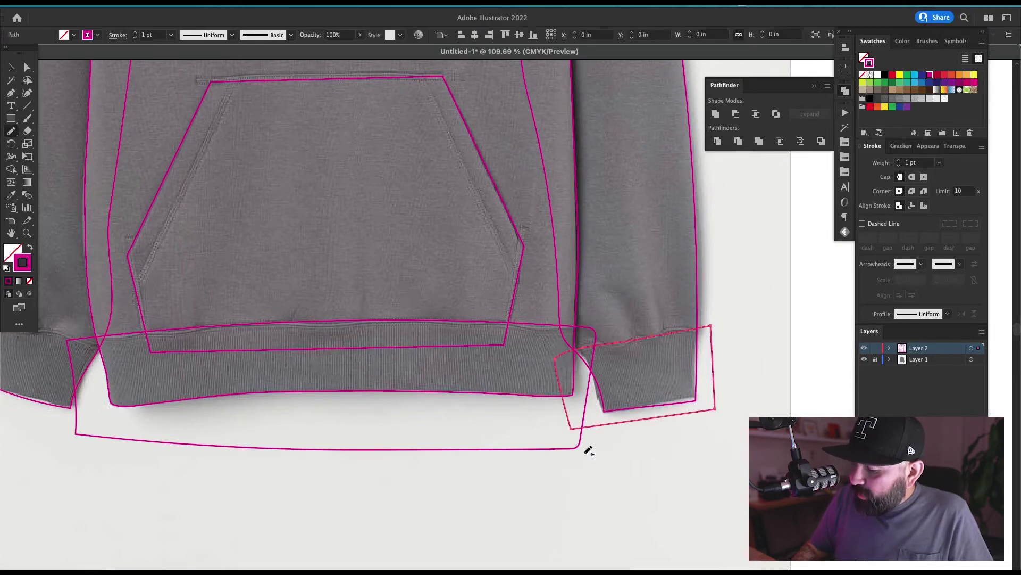
scroll(665, 412, "left", 2)
scroll(456, 451, "left", 5)
scroll(457, 451, "up", 1)
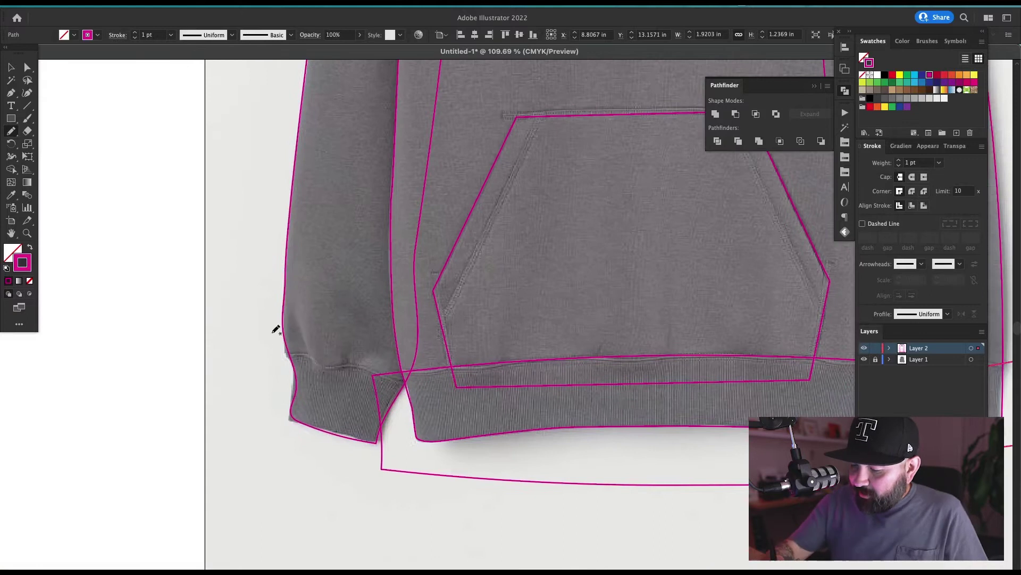
left_click_drag(269, 357, 296, 351)
mouse_move(364, 364)
left_mouse_down()
mouse_move(423, 383)
mouse_move(416, 434)
mouse_move(318, 481)
mouse_move(267, 413)
mouse_move(270, 354)
left_mouse_up()
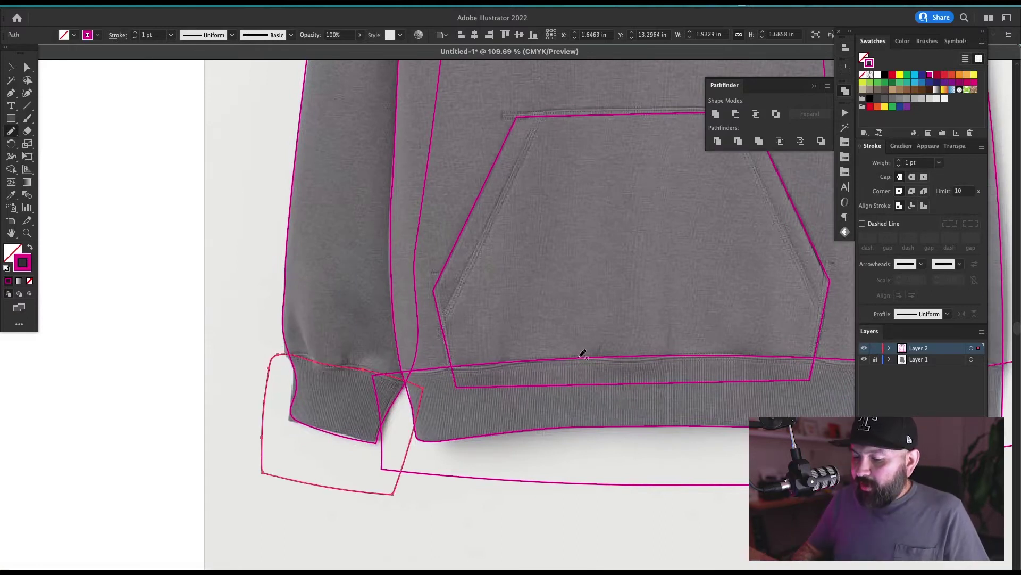
key("ctrl+shift+a")
- Group all the finished hood and drawstring artwork and lock the group
key("v")
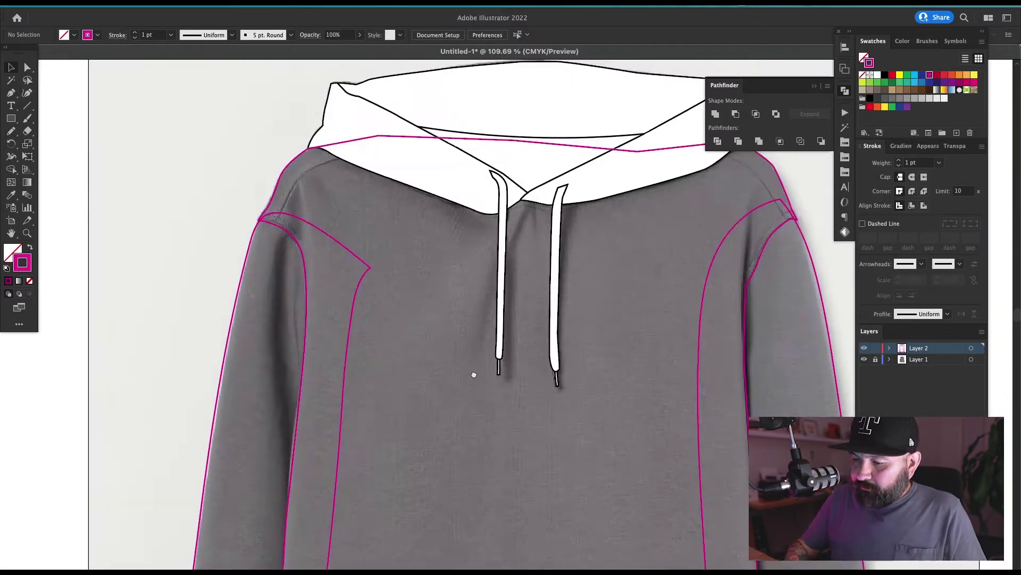
left_click_drag(602, 430, 534, 412)
key("super+minus")
key("super+minus")
key("super+minus")
scroll(534, 413, "down", 3)
scroll(585, 361, "right", 3)
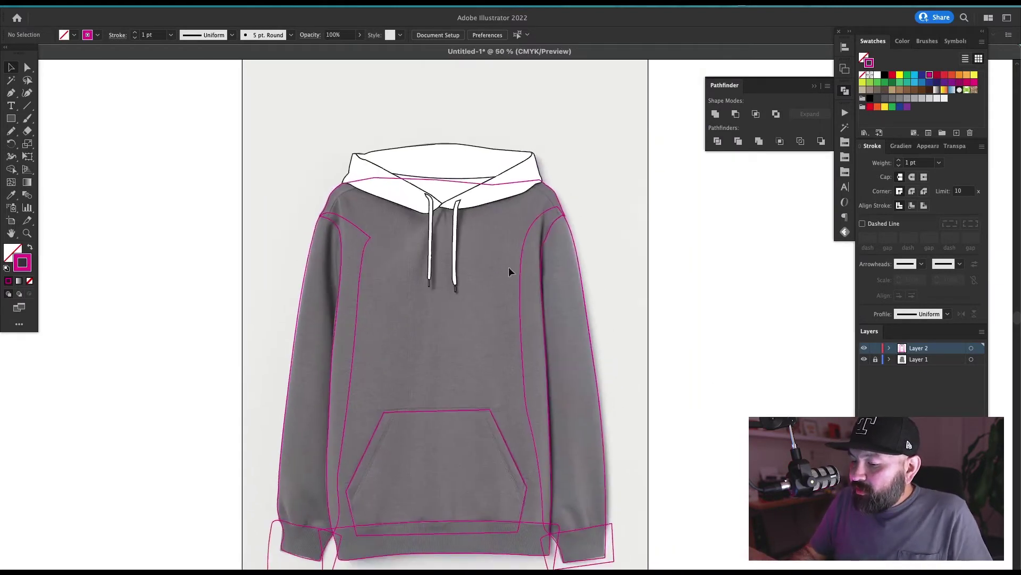
left_click(429, 218)
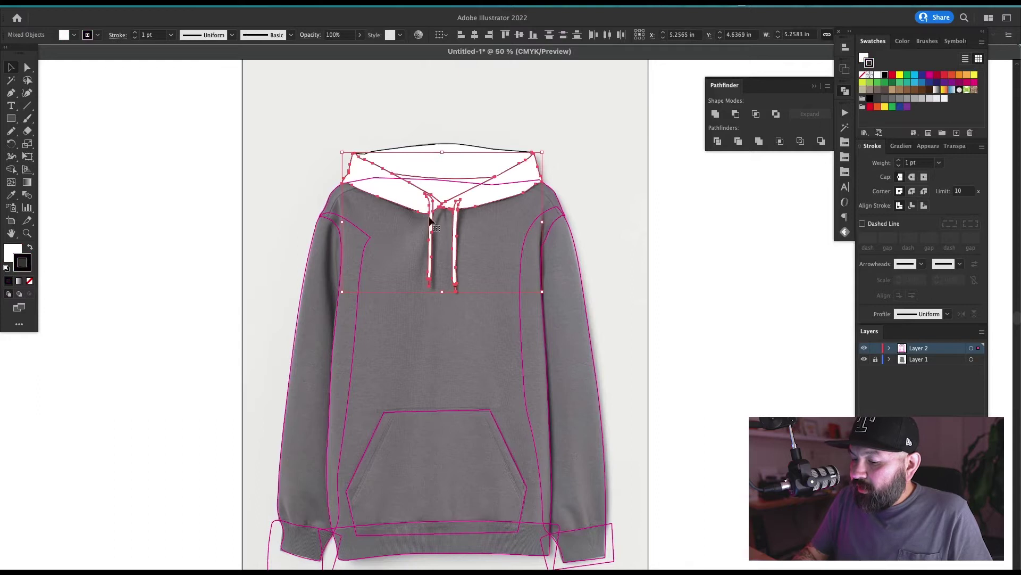
left_click(459, 142, "shift")
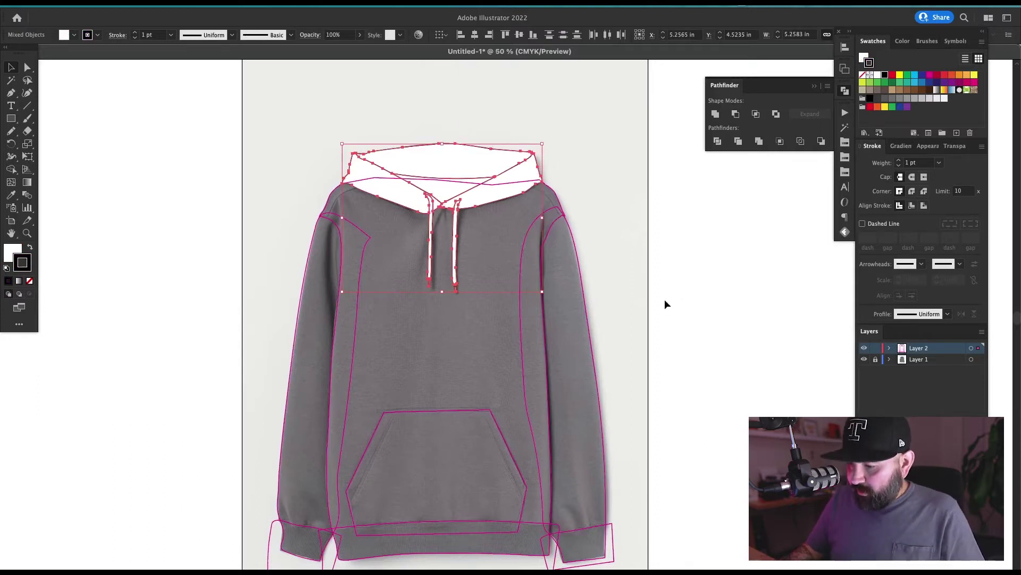
key("ctrl+g")
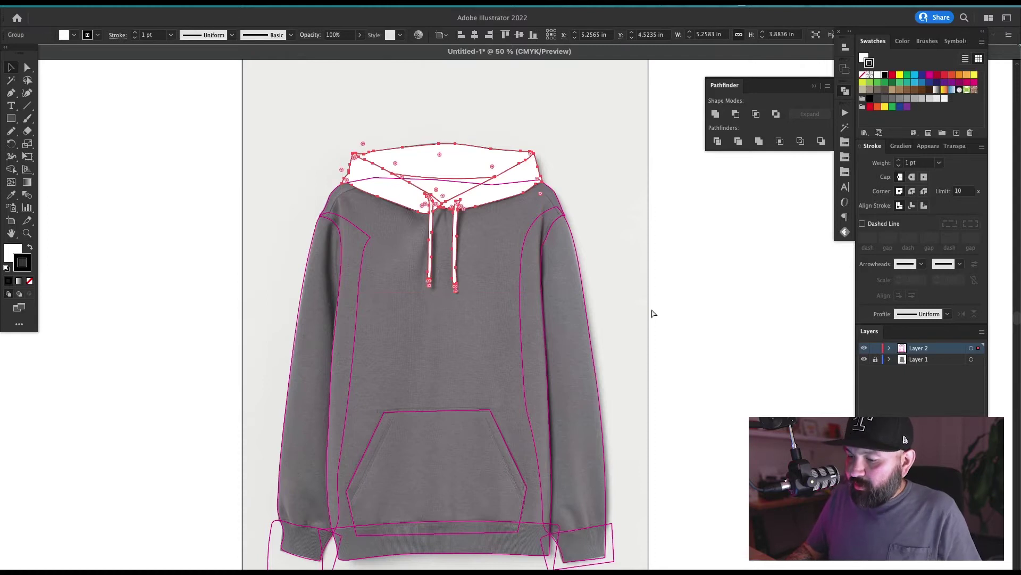
key("ctrl+2")
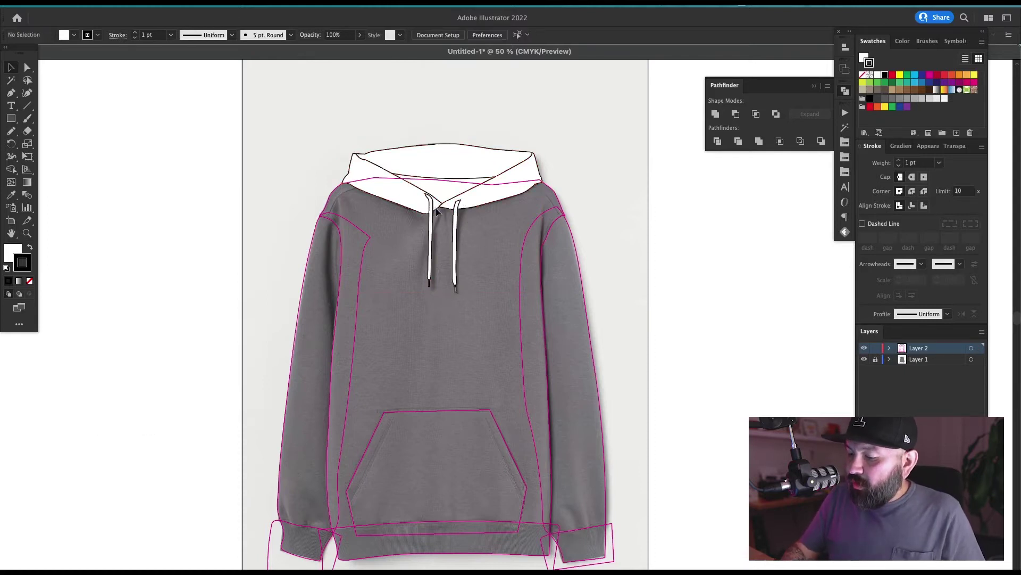
- Select all the unlocked magenta outlines and remove the excess areas below the cuffs and waistband with the Shape Builder tool
left_click_drag(550, 393, 558, 342)
left_click_drag(691, 320, 654, 316)
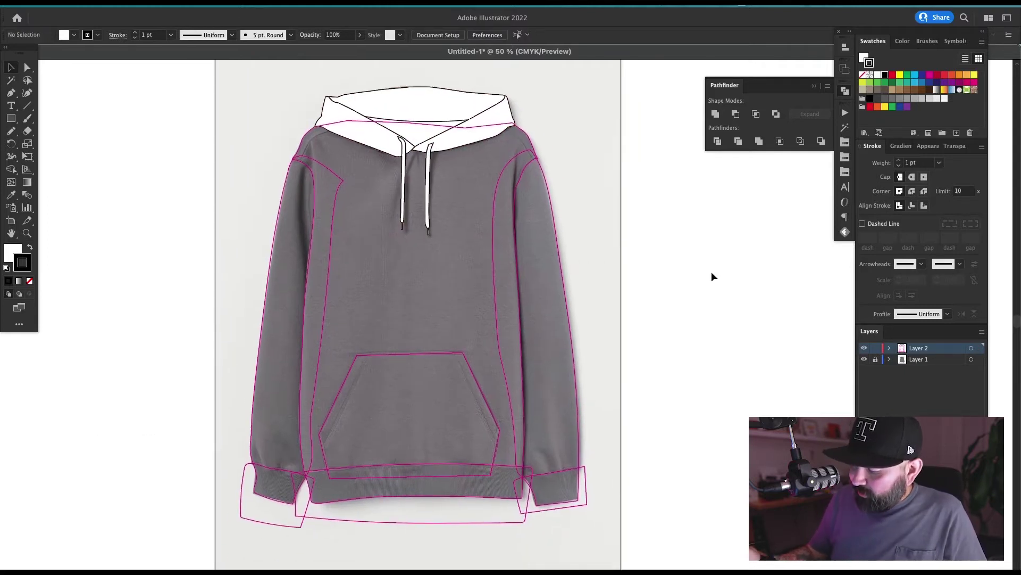
left_click_drag(598, 112, 603, 140)
key("super+a")
scroll(601, 298, "down", 2)
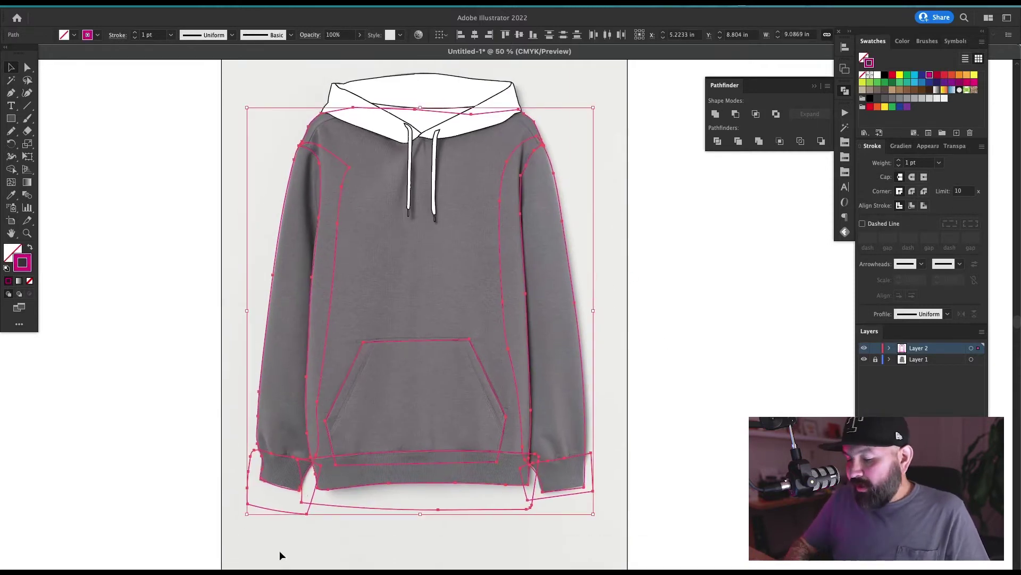
left_click_drag(423, 460, 449, 490)
key("z")
left_click_drag(267, 144, 599, 292)
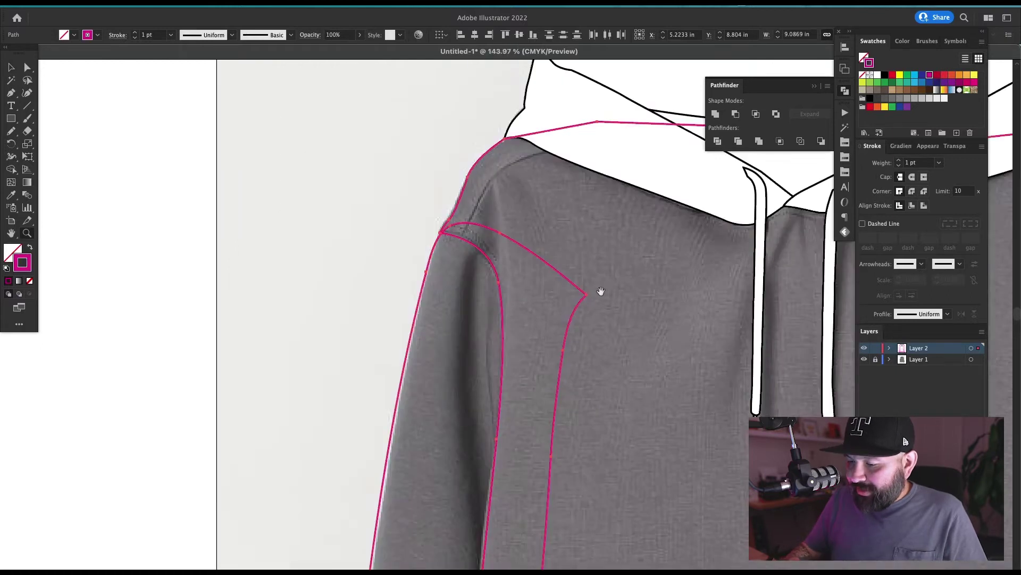
left_click_drag(662, 324, 481, 343)
scroll(595, 442, "down", 4)
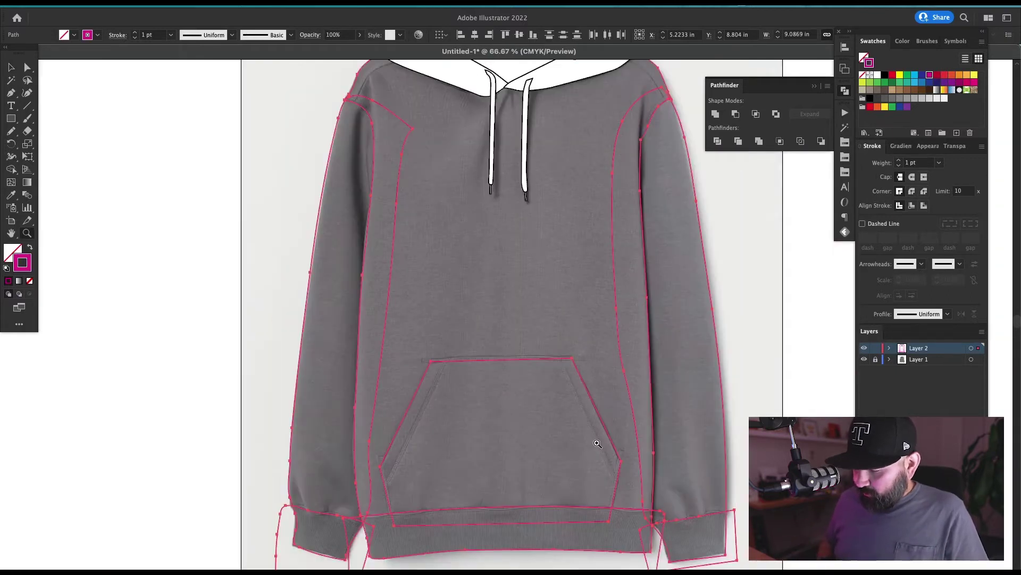
key("shift+m")
scroll(707, 367, "down", 5)
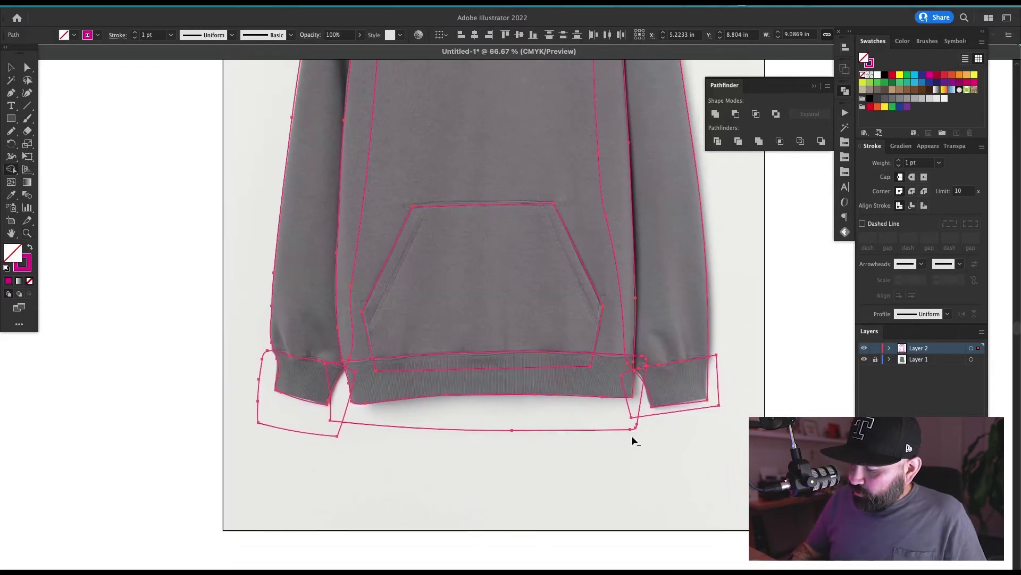
left_click(638, 414, "alt")
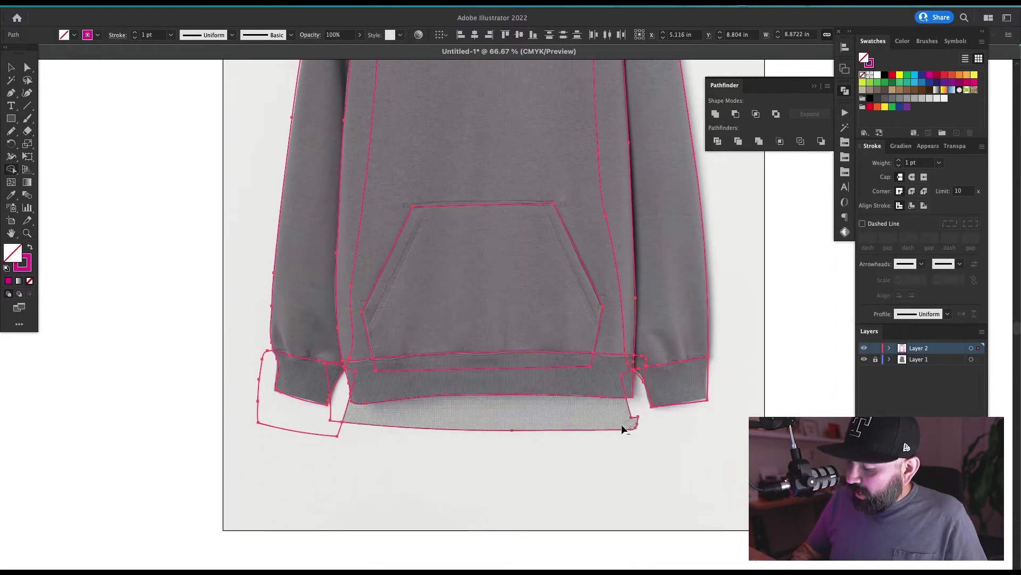
left_click(629, 424, "alt")
left_click(343, 421, "alt")
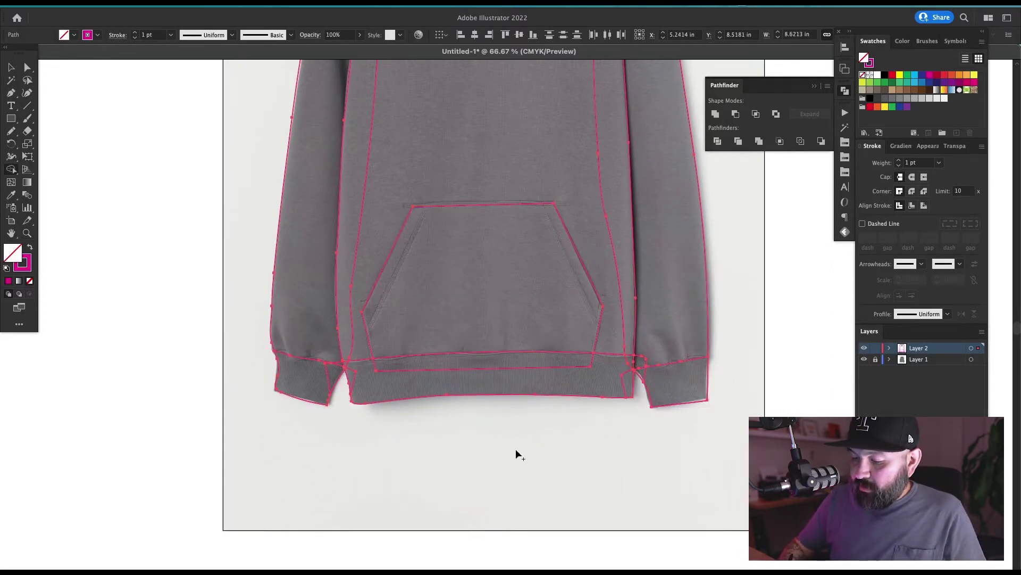
- Merge the areas where both sleeve outlines overlap the body into one body shape with the Shape Builder tool
left_click_drag(478, 302, 452, 509)
left_click_drag(434, 192, 479, 190)
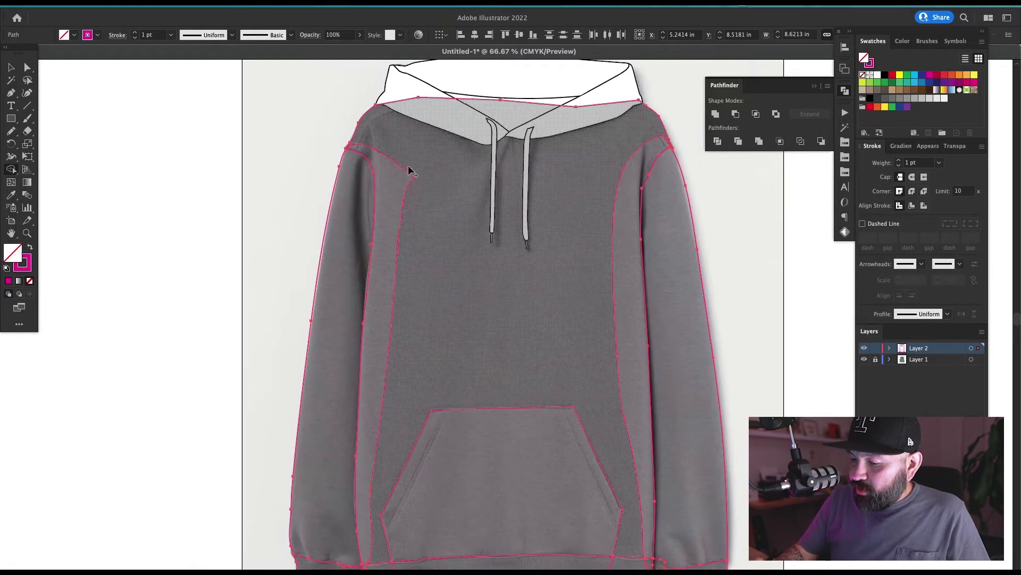
left_click_drag(409, 170, 401, 180)
left_click_drag(662, 311, 599, 305)
left_click_drag(554, 138, 578, 176)
left_click_drag(589, 456, 598, 290)
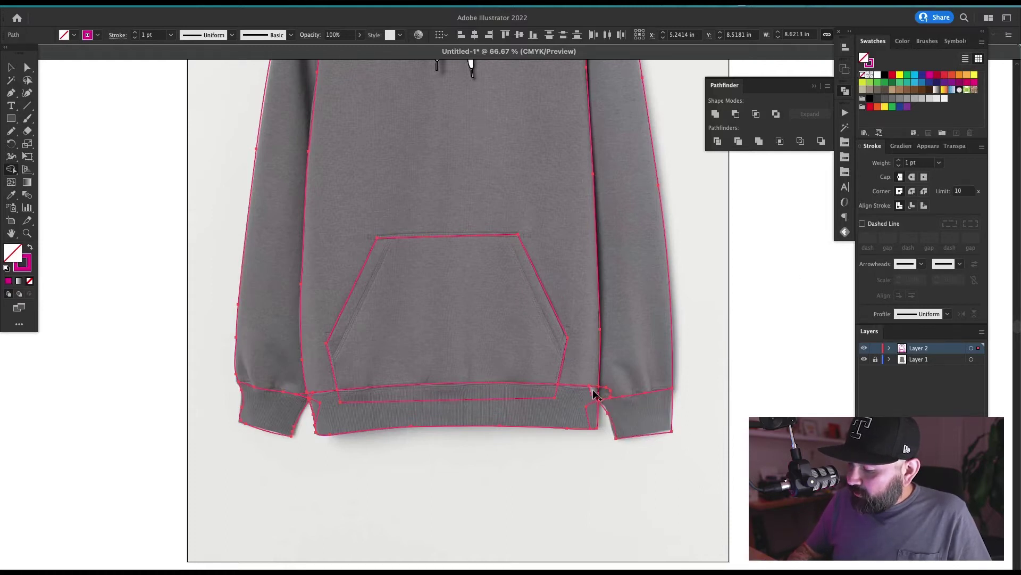
- Merge the overlapping pocket and cuff pieces into the waistband, and the waistband's overrun beside the left cuff into the sleeve
mouse_move(594, 392)
left_mouse_down()
mouse_move(590, 410)
mouse_move(536, 394)
left_mouse_up()
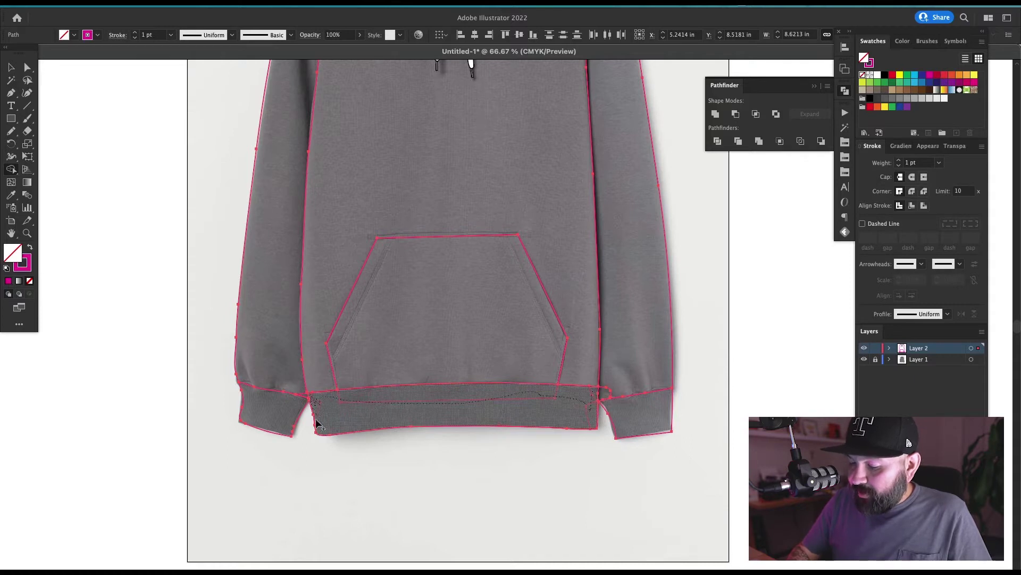
left_click_drag(316, 424, 317, 426)
key("z")
left_click_drag(365, 449, 279, 488)
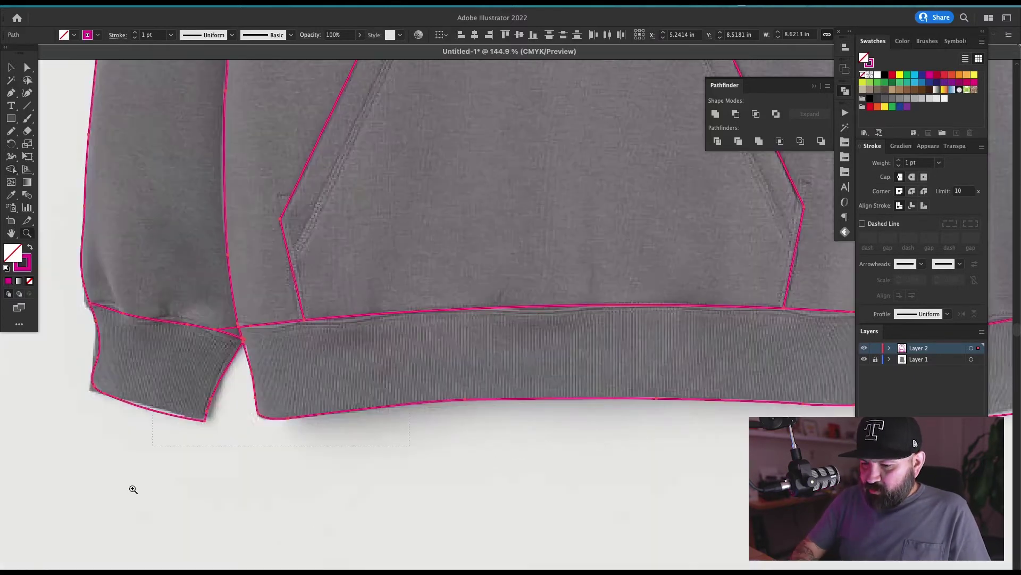
left_click_drag(133, 489, 133, 489)
left_click_drag(558, 303, 536, 350)
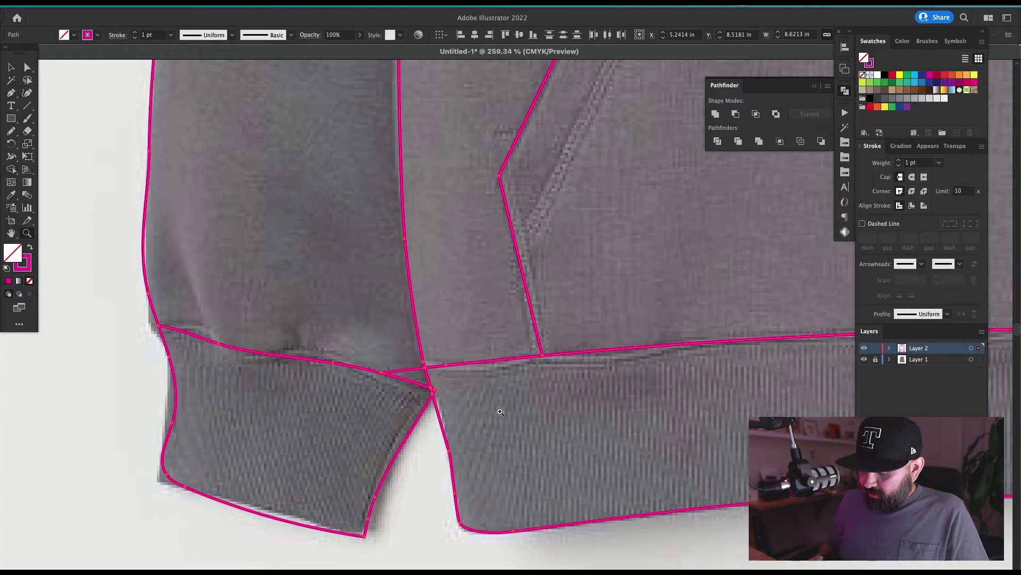
key("shift+m")
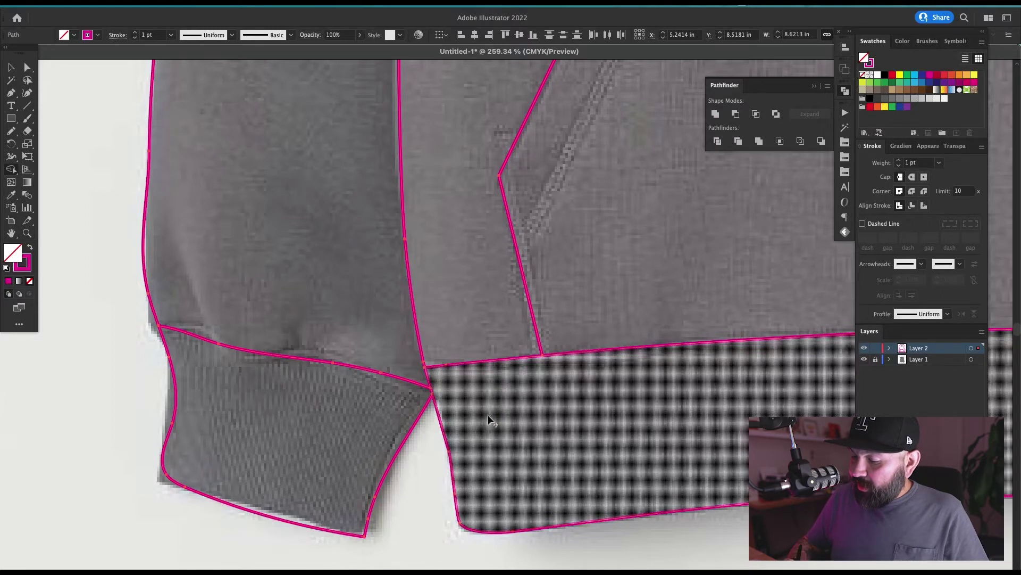
- Merge the waistband's overrun above the right cuff into the right sleeve
scroll(490, 420, "right", 15)
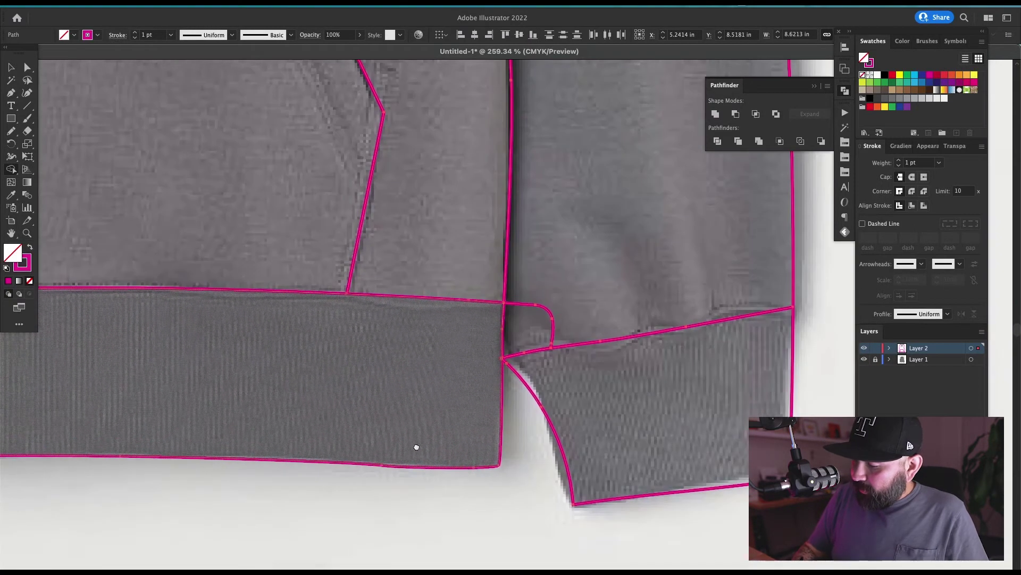
left_click_drag(416, 447, 412, 445)
left_click_drag(534, 326, 570, 196)
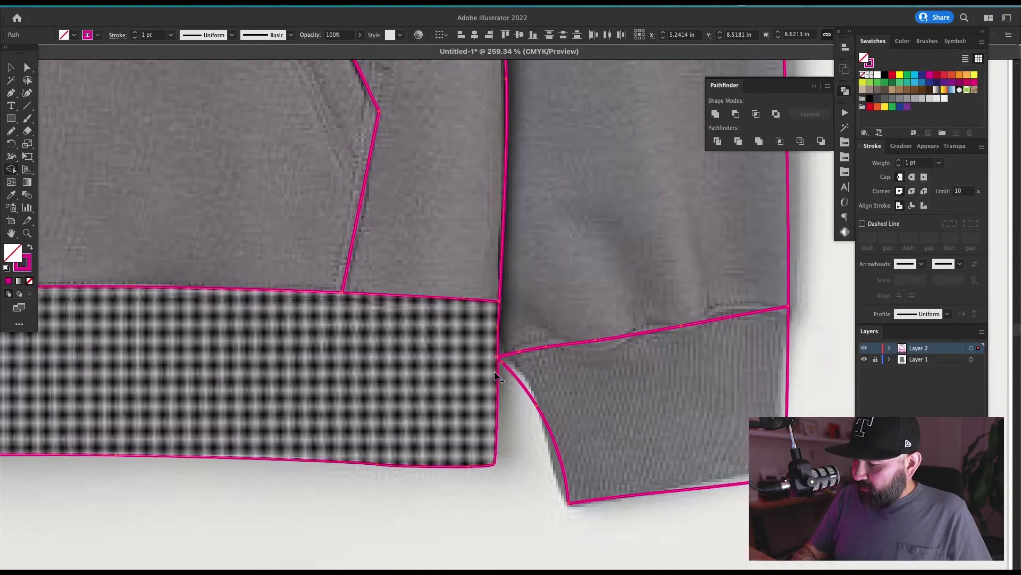
- Clean up the tiny sliver where the right cuff's corner crosses the waistband edge with the Shape Builder tool
key("z")
left_click_drag(476, 388, 534, 321)
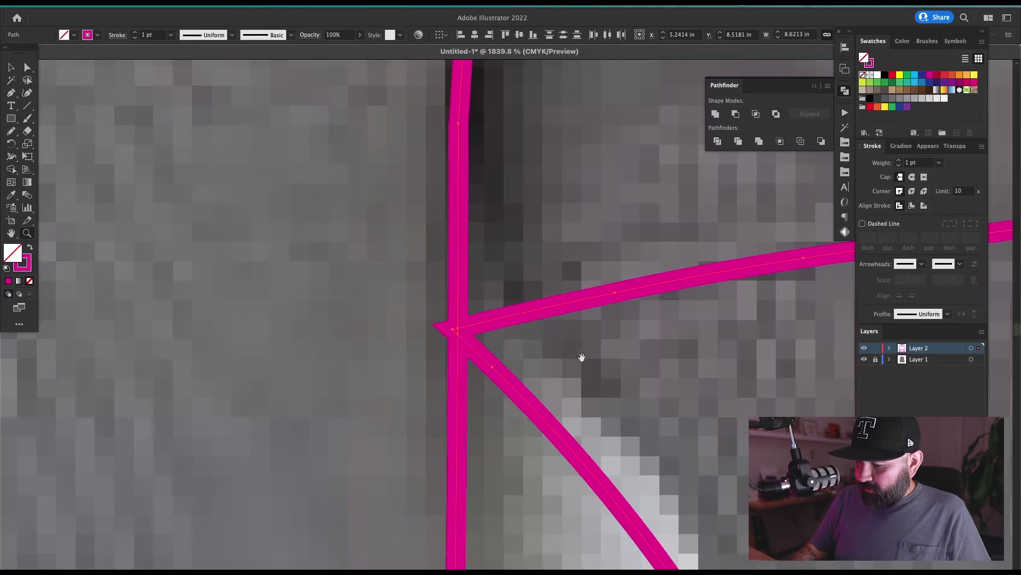
scroll(581, 357, "right", 1)
key("v")
key("shift+m")
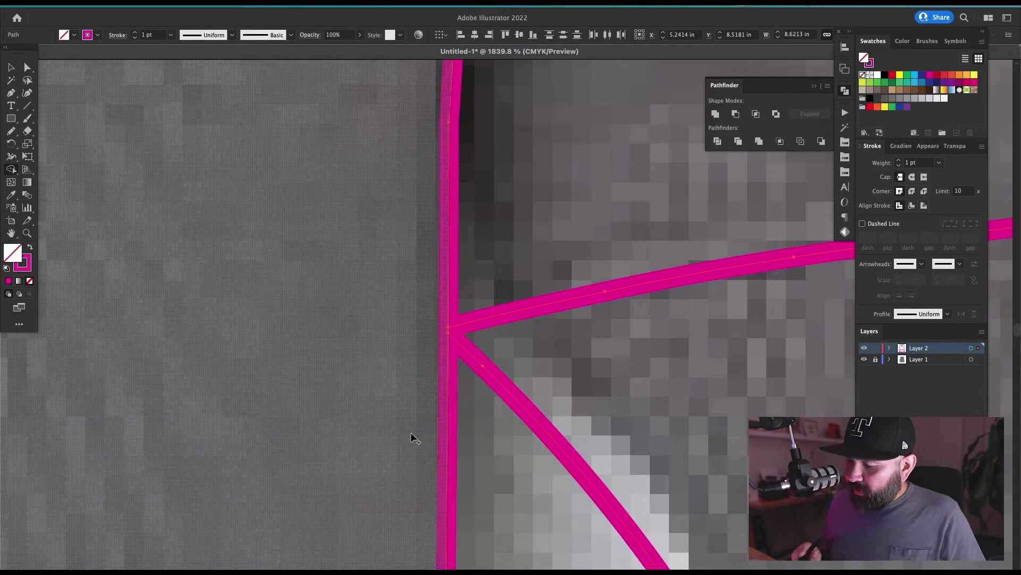
- Unlock all objects and bring the hood and drawstring group in front of the body outline
key("ctrl+1")
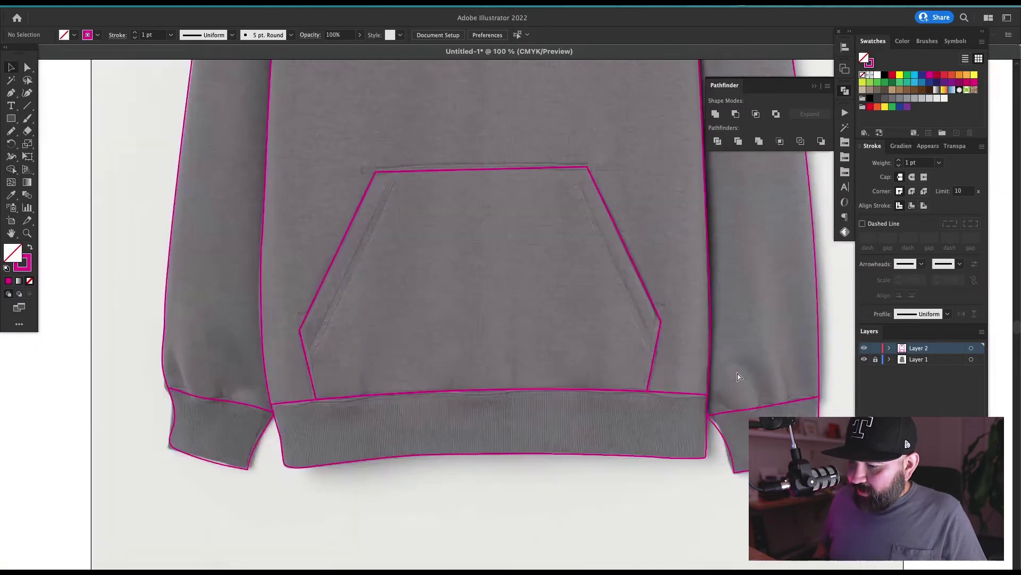
key("super+minus")
key("super+minus")
left_click_drag(661, 364, 600, 507)
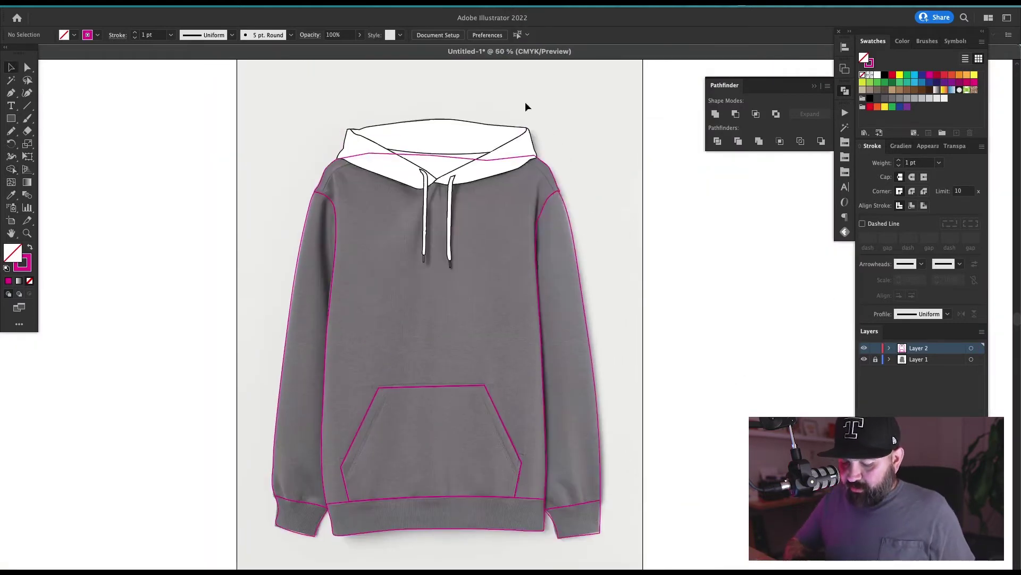
key("ctrl+alt+2")
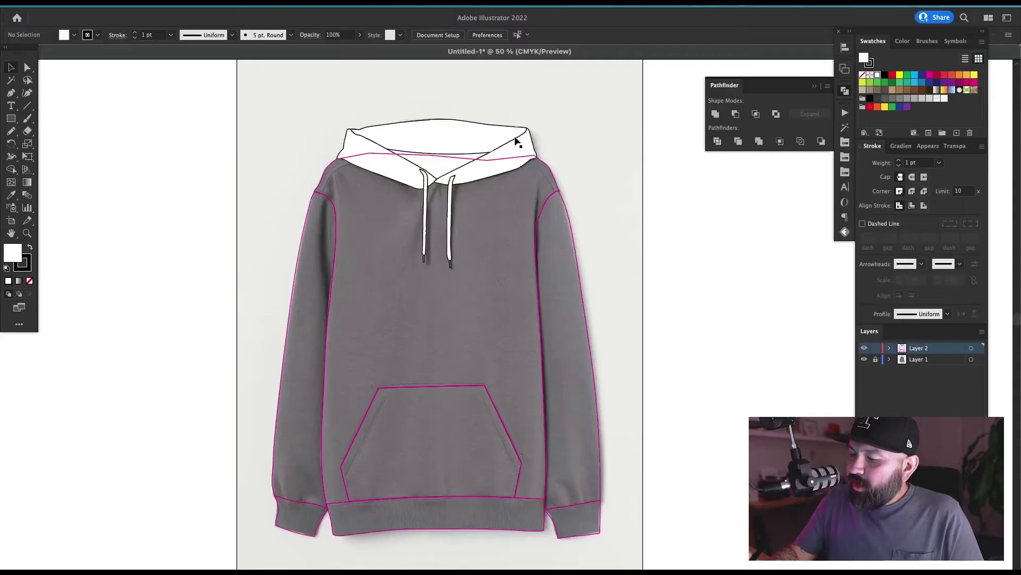
left_click(517, 142)
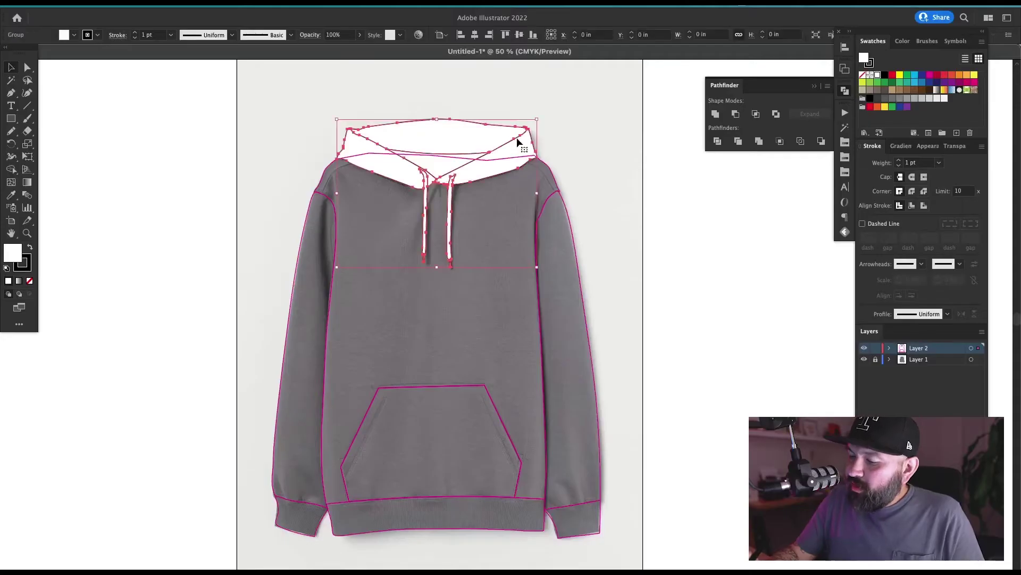
key("a")
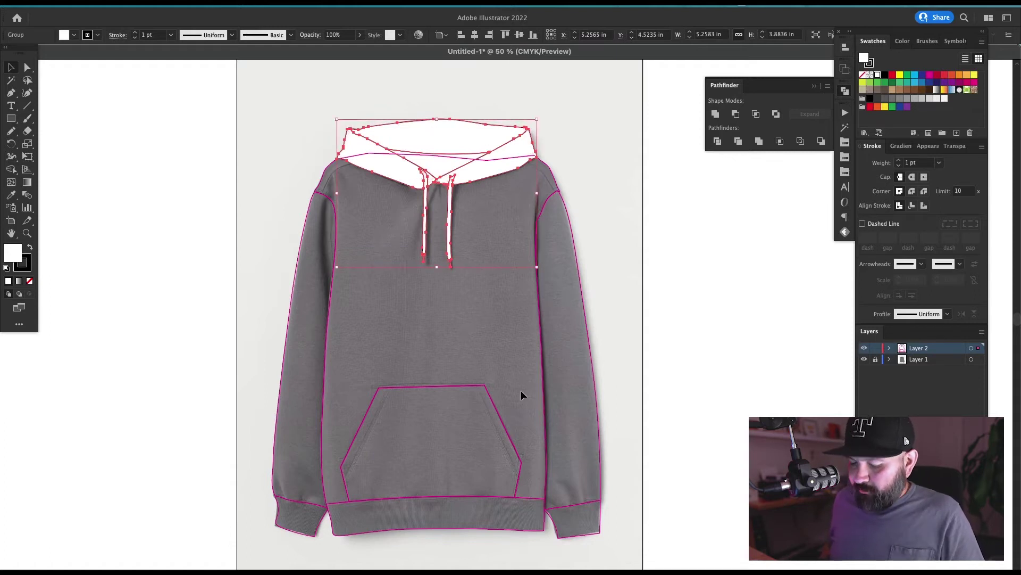
key("v")
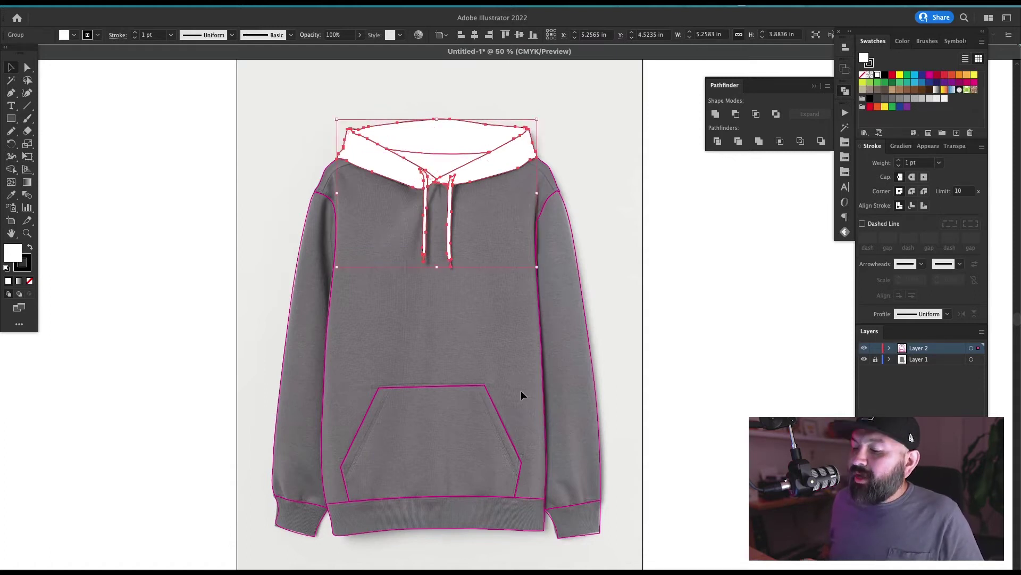
left_click(522, 390)
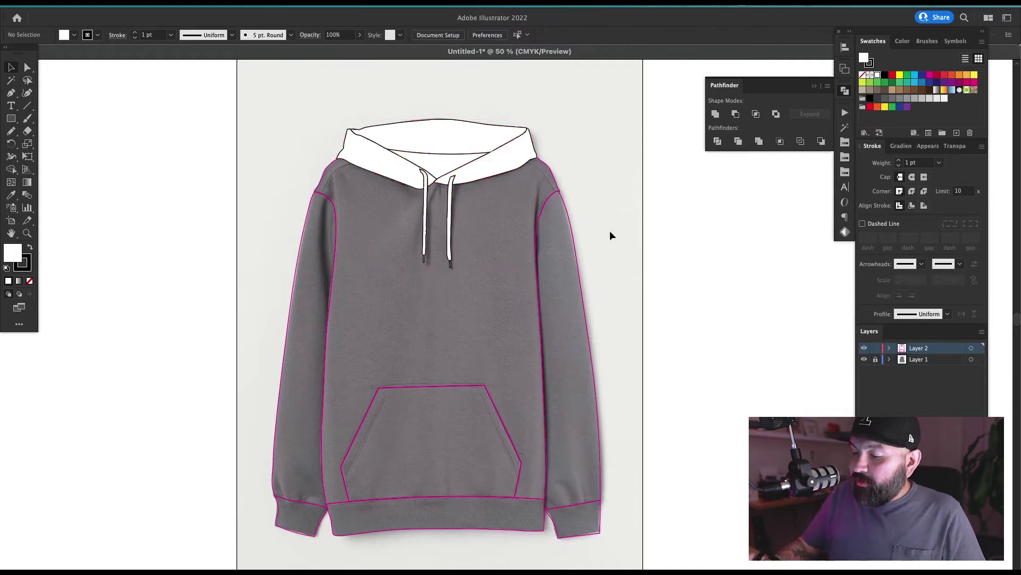
- Apply the default white fill and black stroke to the body, sleeve, cuff, waistband and pocket paths
scroll(609, 231, "right", 1)
left_click_drag(623, 378, 221, 526)
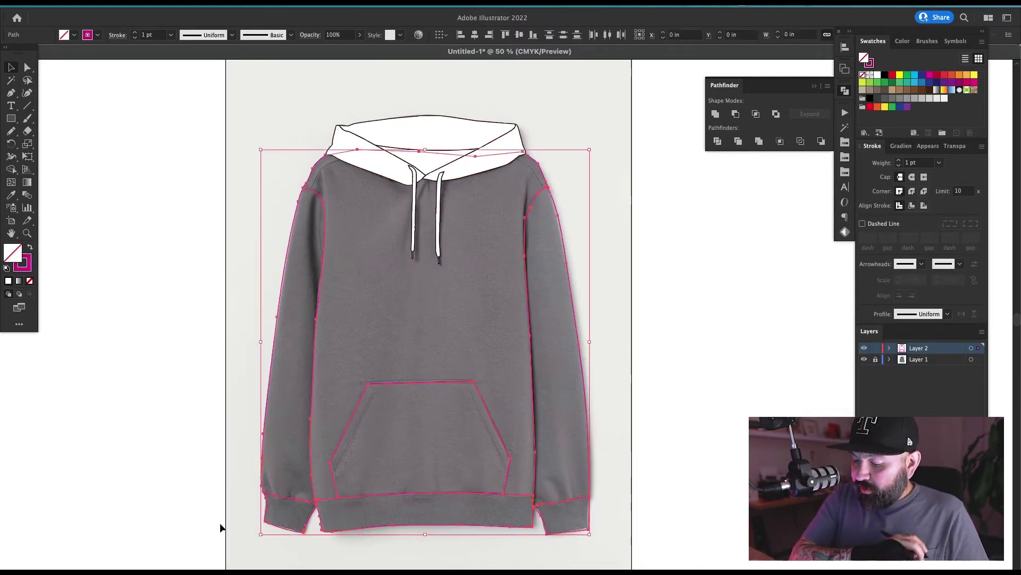
key("d")
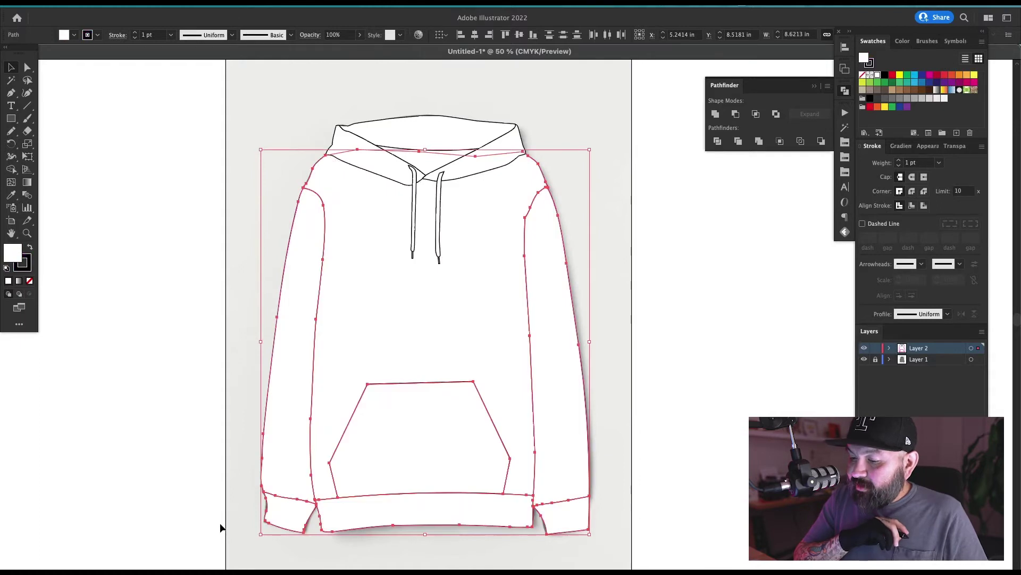
left_click(221, 527)
- Hide Layer 1 with the hoodie photo so only the traced artwork shows
scroll(612, 331, "down", 1)
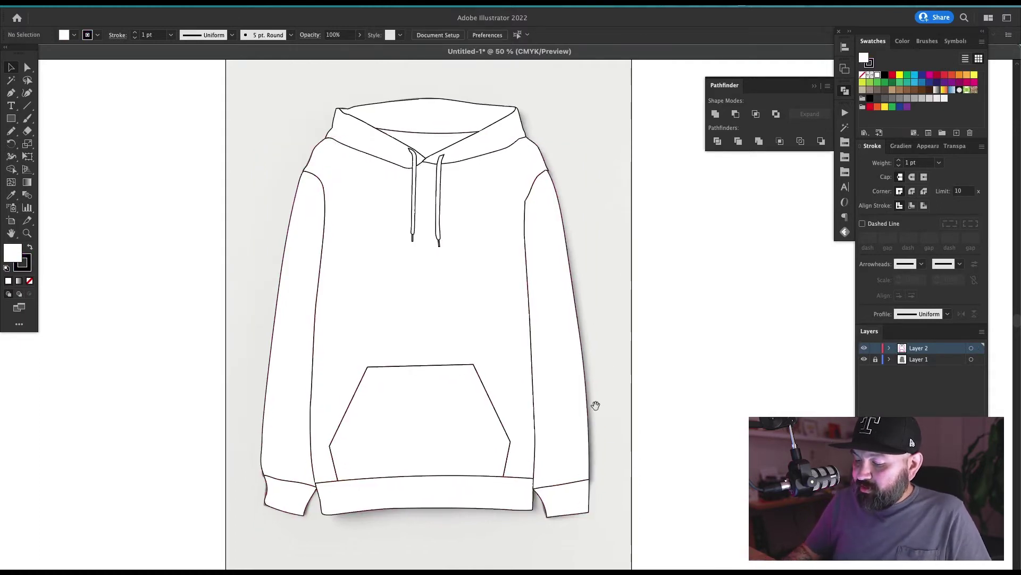
scroll(595, 406, "right", 1)
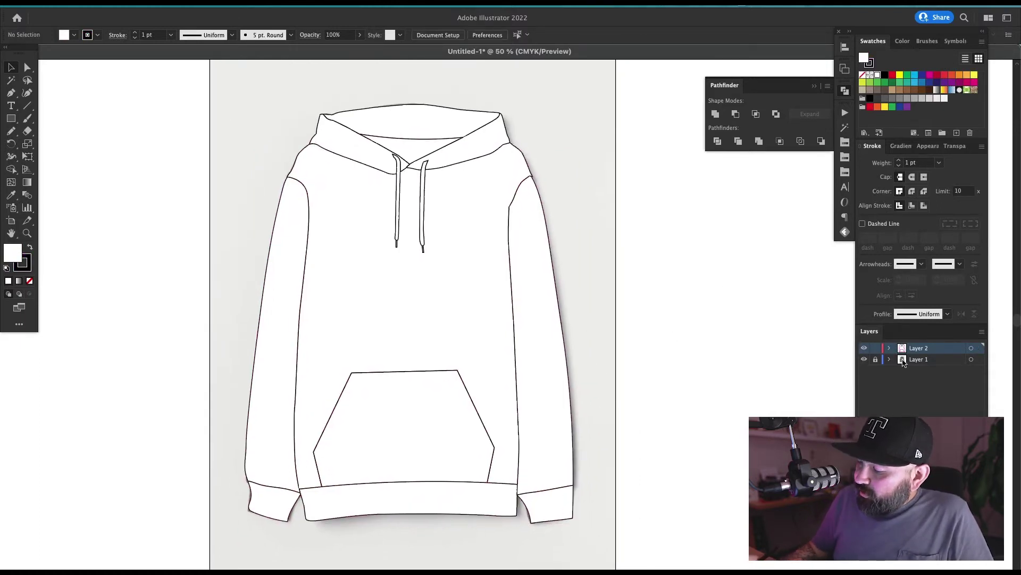
left_click(864, 359)
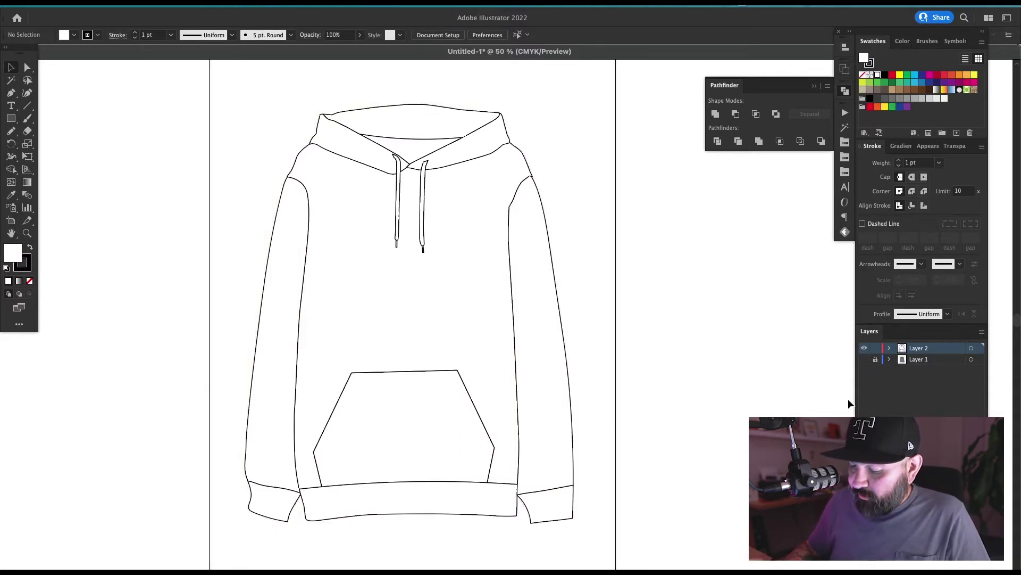
- Select all the artwork and merge the body areas overlapping the hood into the hood shapes with the Shape Builder tool
key("ctrl+a")
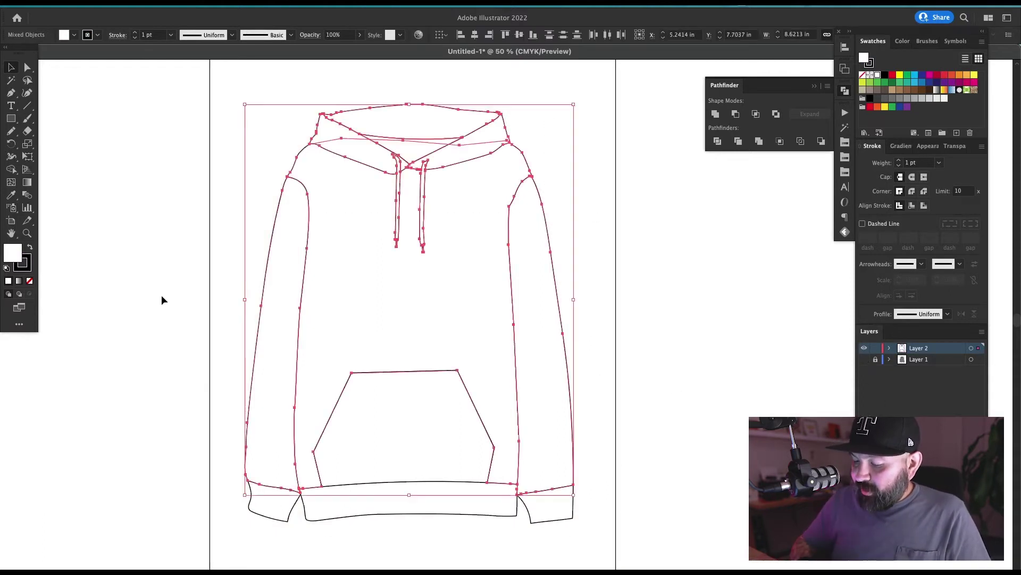
left_click(608, 133)
key("super+a")
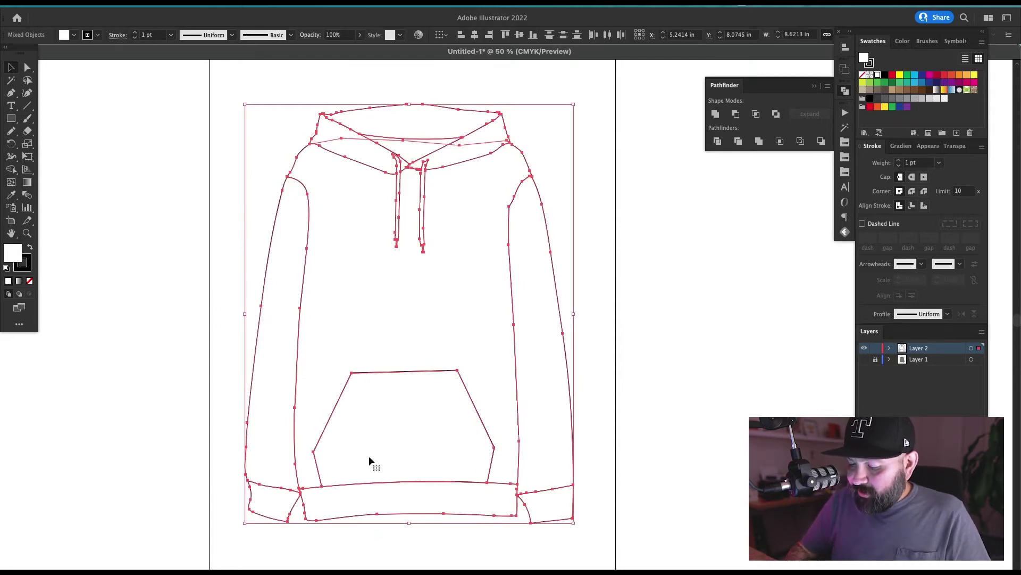
left_click_drag(550, 497, 592, 413)
scroll(532, 276, "up", 2)
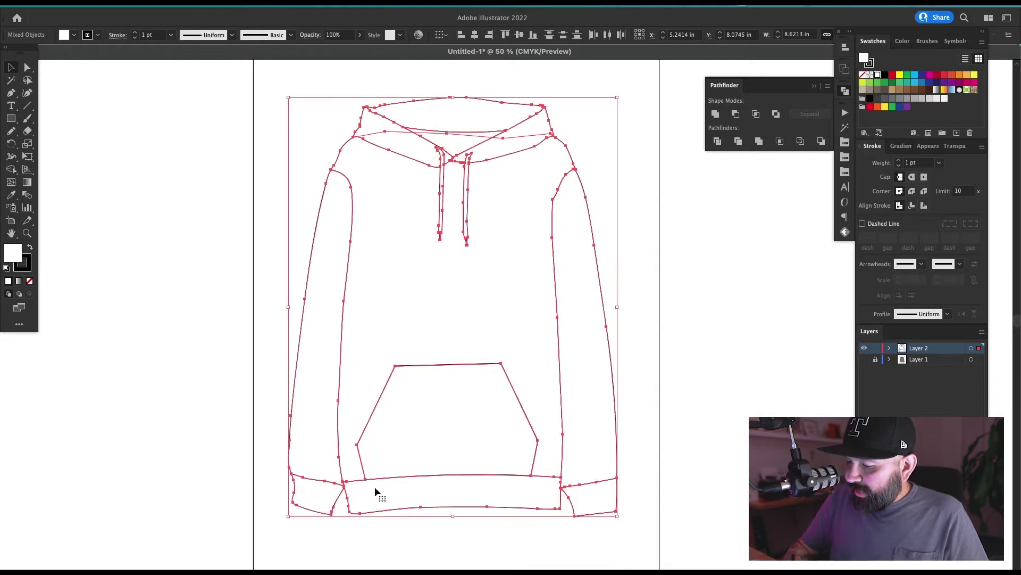
scroll(585, 383, "up", 2)
key("z")
left_click_drag(601, 119, 287, 308)
left_click_drag(637, 305, 536, 250)
key("shift+m")
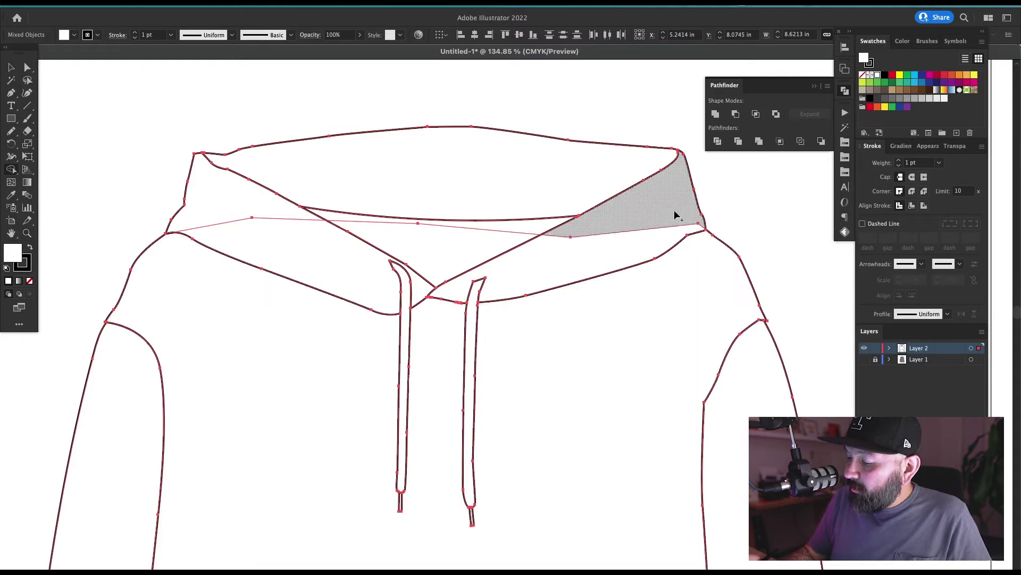
left_click_drag(667, 228, 637, 250)
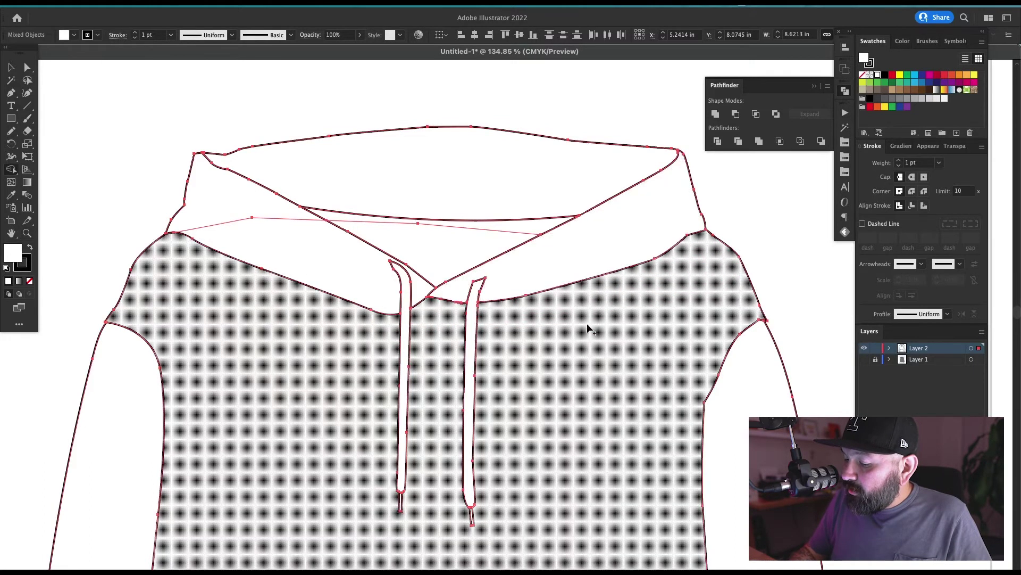
left_click_drag(520, 230, 514, 232)
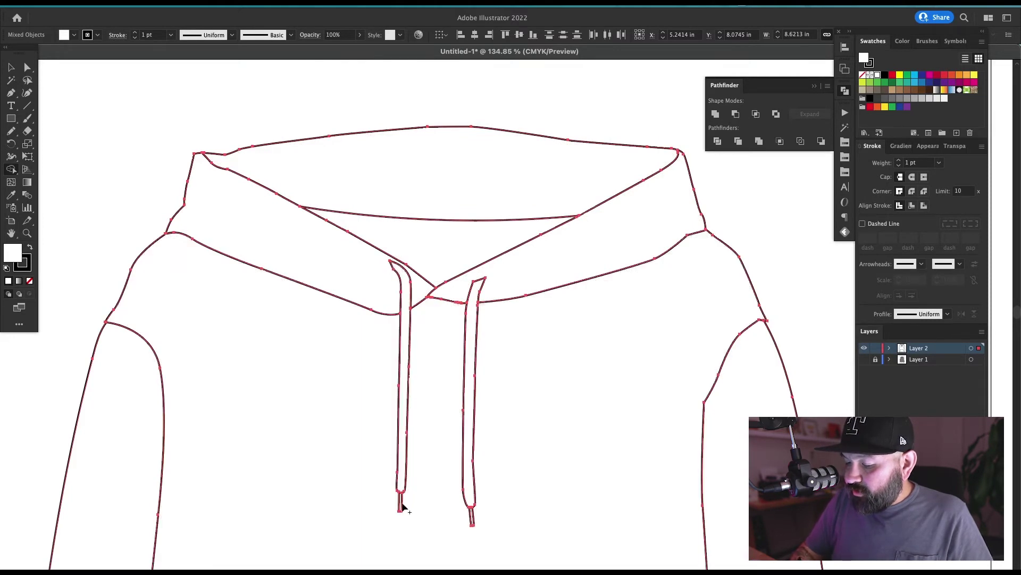
- Try to fill the selected hoodie artwork with cyan
left_click_drag(486, 462, 521, 351)
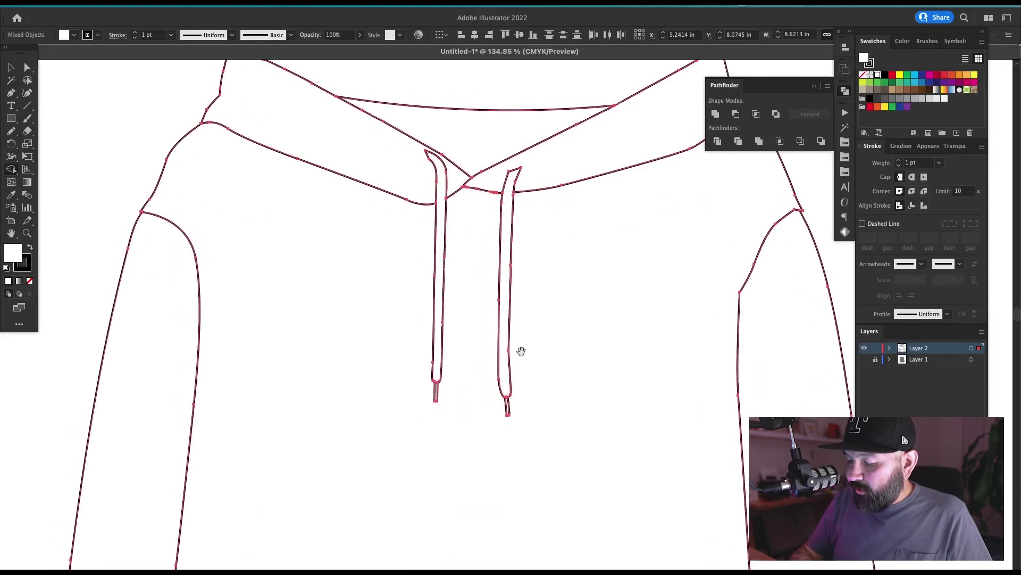
left_click(506, 385)
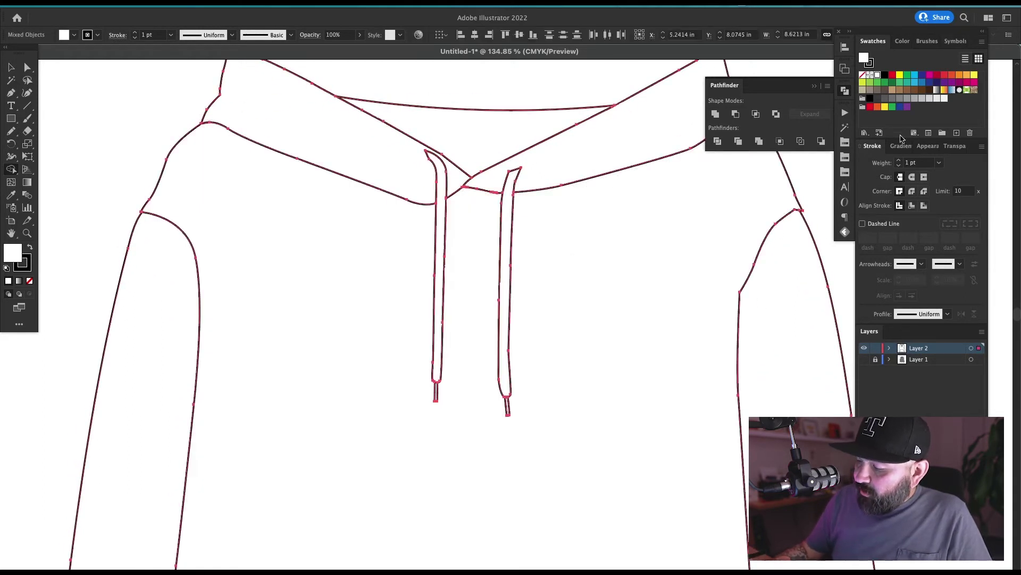
left_click(915, 76)
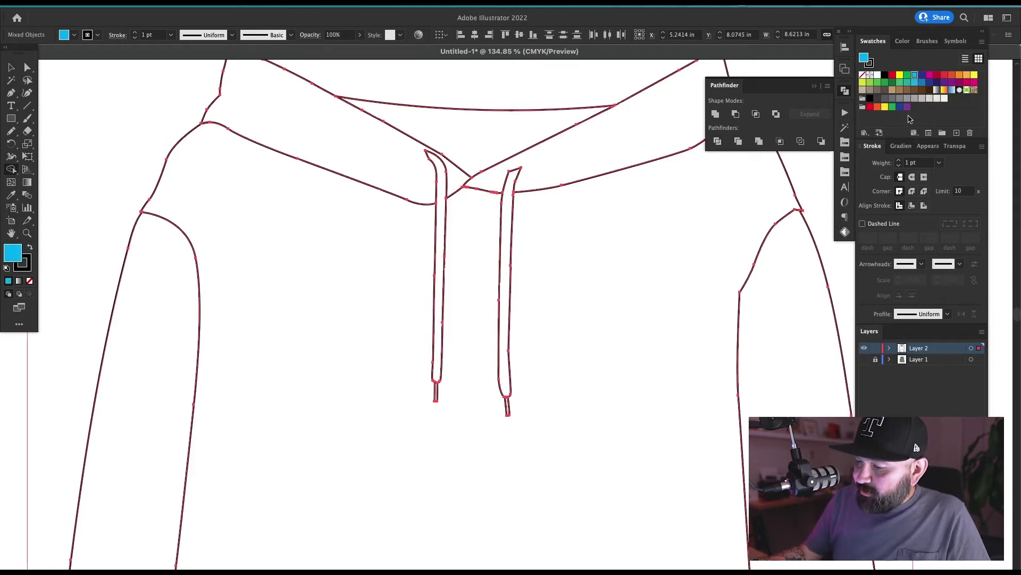
key("super+shift+a")
key("super+a")
mouse_move(690, 296)
left_mouse_down()
mouse_move(641, 326)
mouse_move(667, 318)
left_mouse_up()
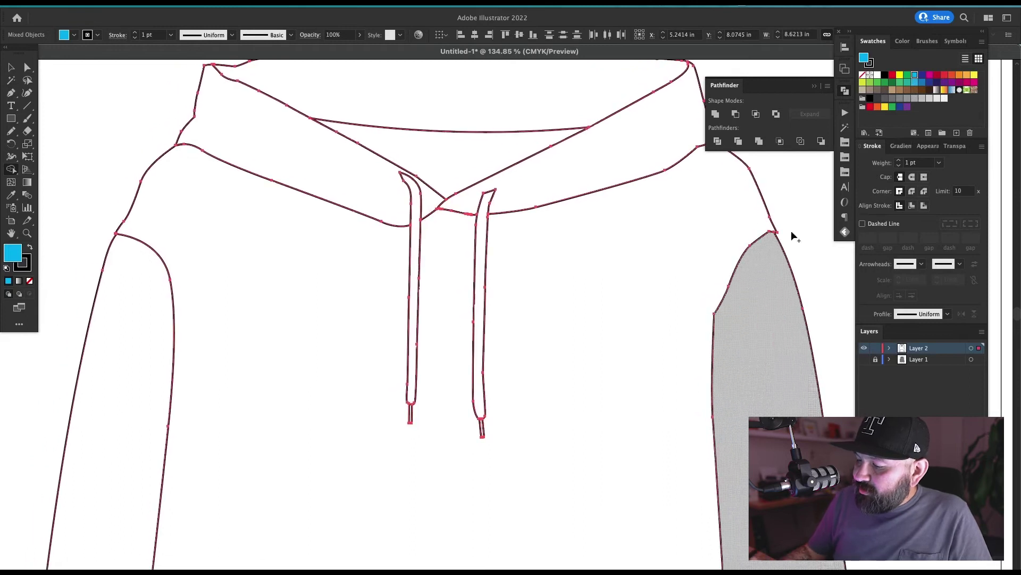
- Undo the cyan fill and fill all the hoodie shapes with yellow
key("super+z")
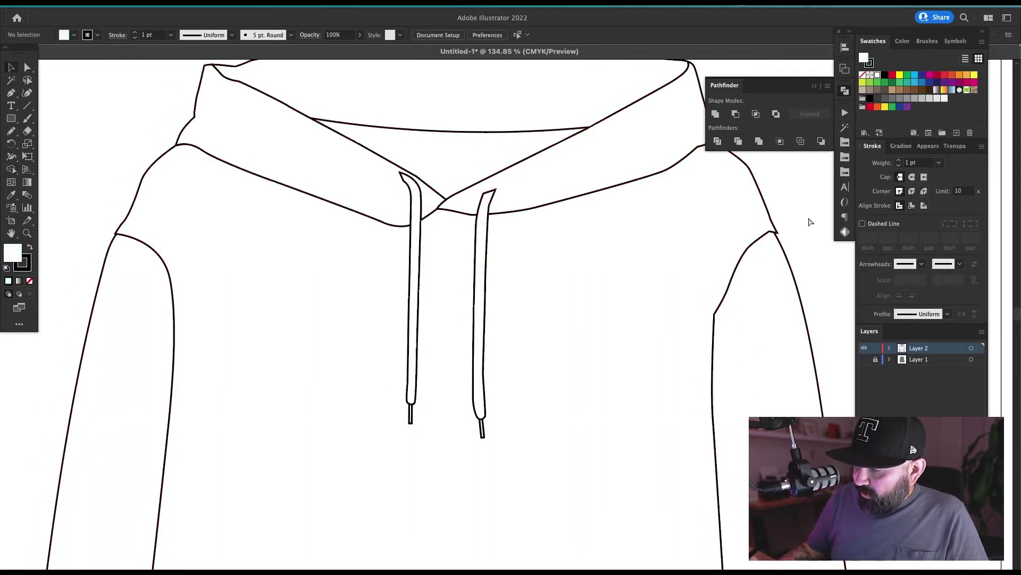
left_click(901, 77)
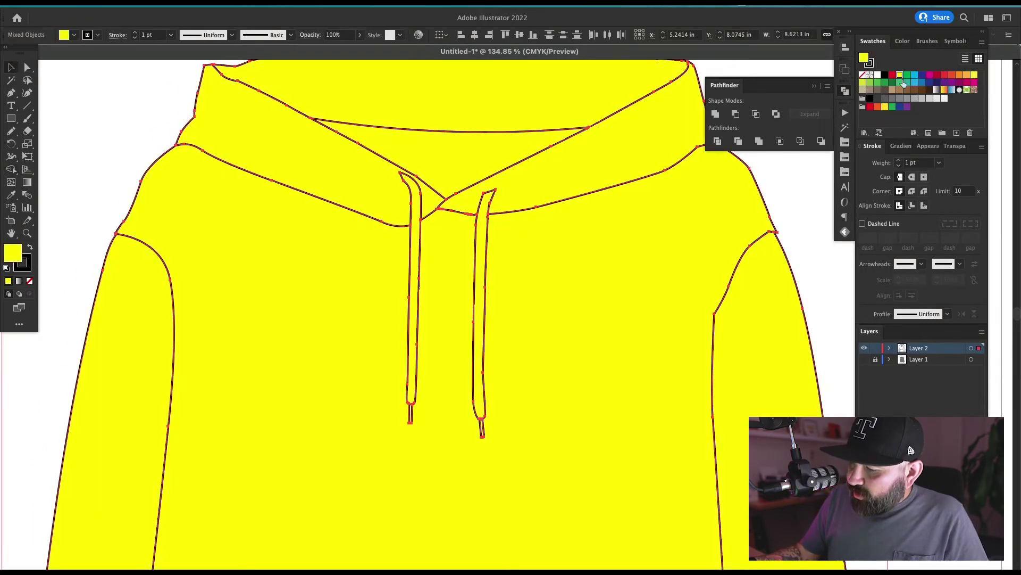
key("super+shift+a")
- Take the left and right drawstring tips away one at a time to check the body behind them, undoing each change
key("z")
left_click_drag(415, 462, 564, 463)
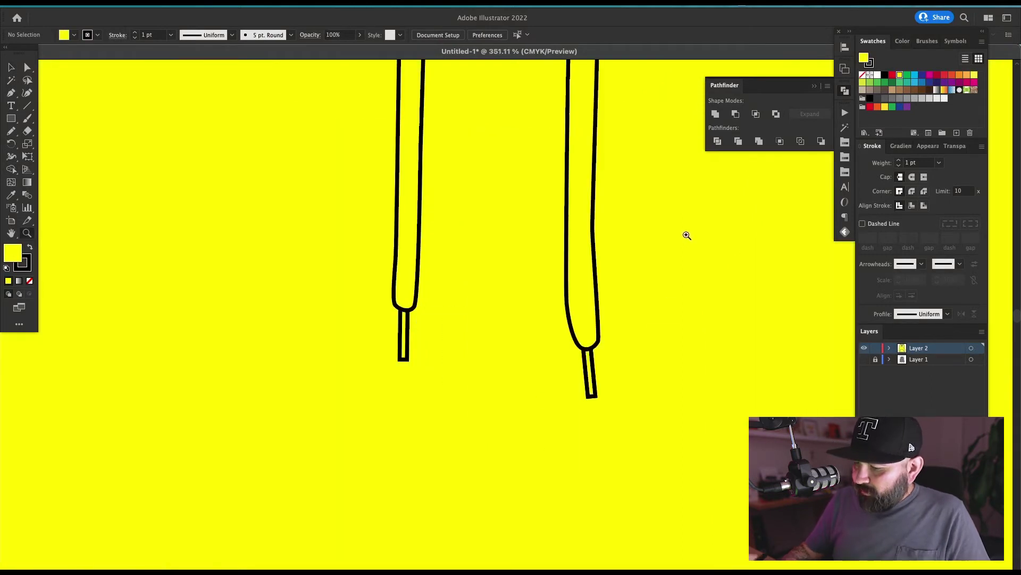
left_click_drag(468, 344, 711, 313)
key("a")
left_click_drag(403, 290, 509, 311)
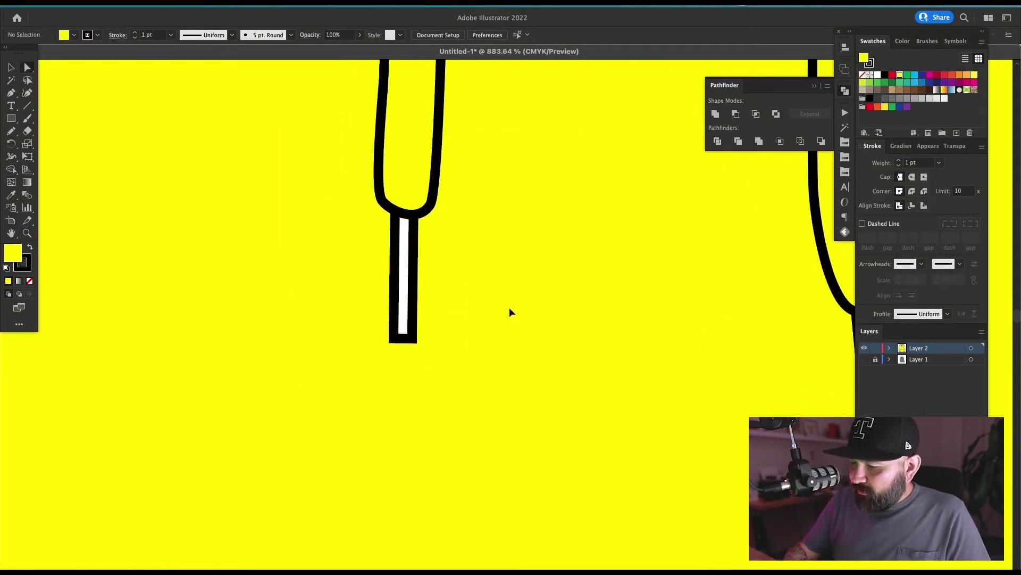
key("super+z")
left_click_drag(565, 359, 327, 396)
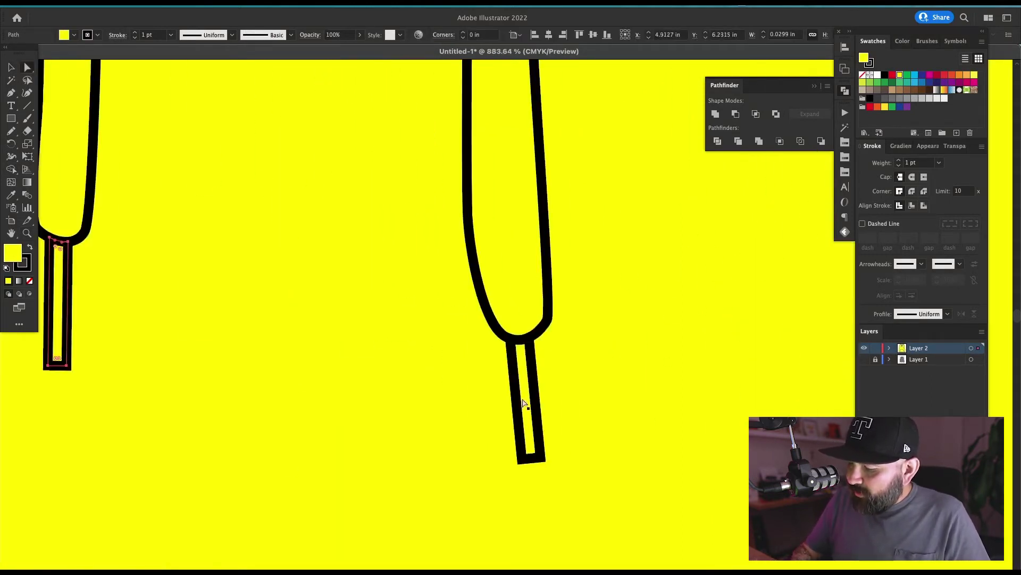
left_click_drag(522, 402, 610, 376)
key("super+z")
left_click(573, 379)
- Relaunch Adobe Illustrator 2022 and return to the recovered hoodie document
key("super+a")
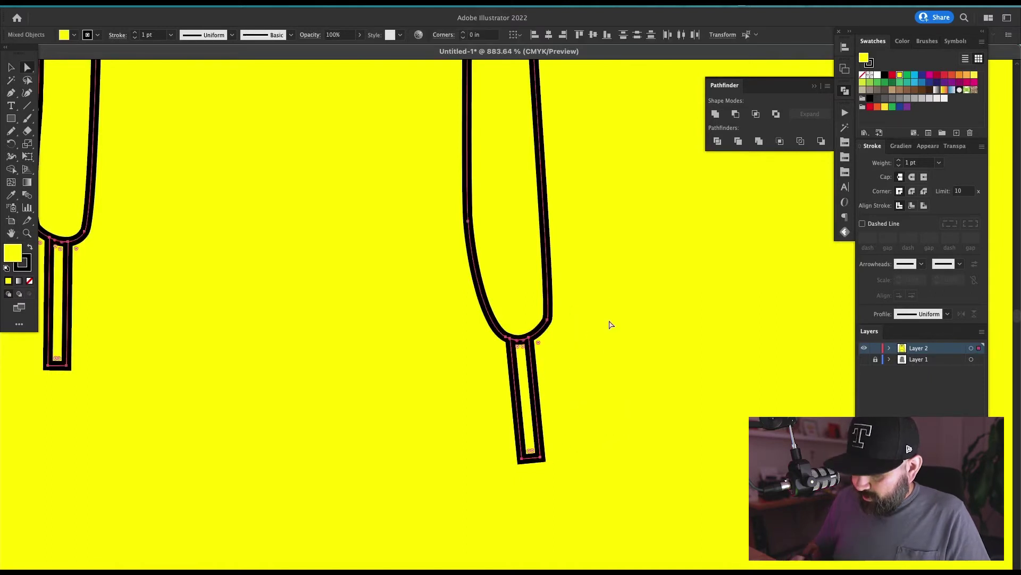
key("shift+m")
key("super+h")
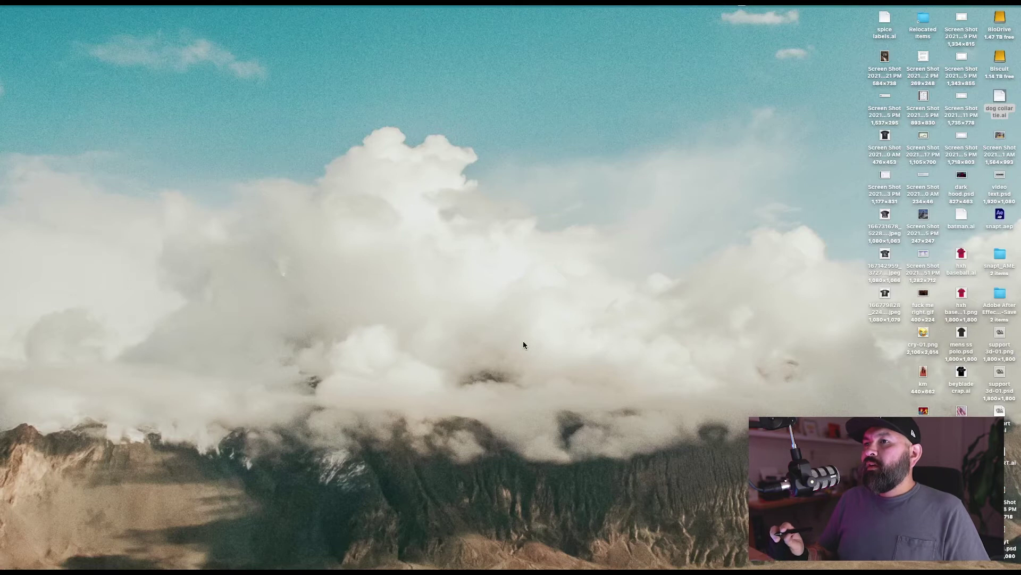
key("super+Tab")
key("super+shift+Tab")
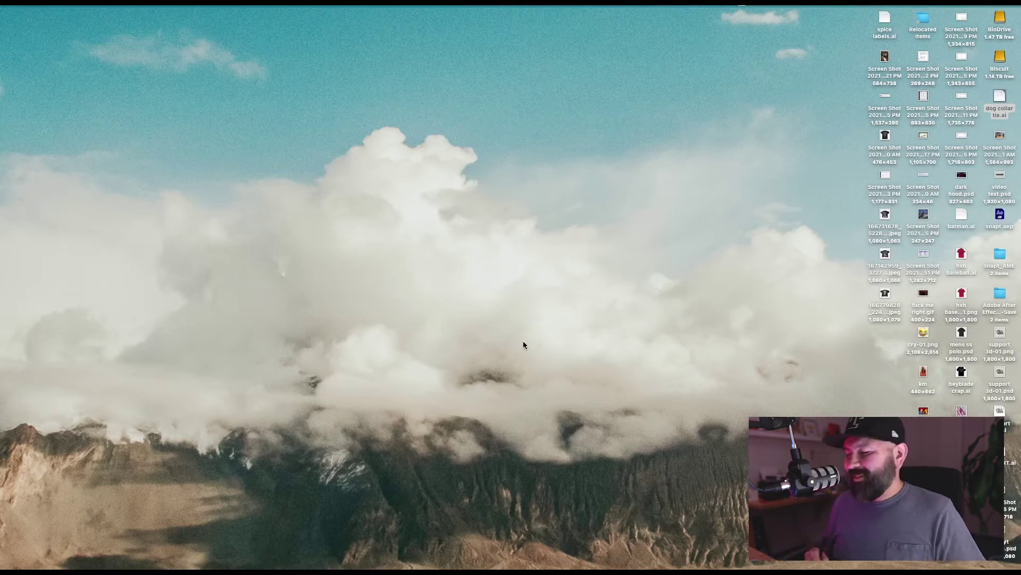
left_click(385, 542)
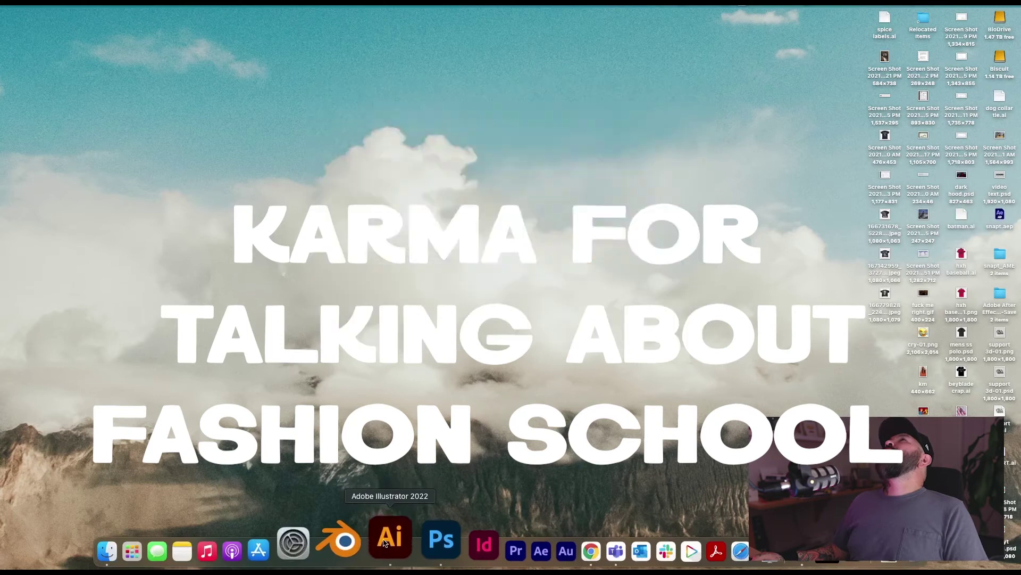
left_click(385, 542)
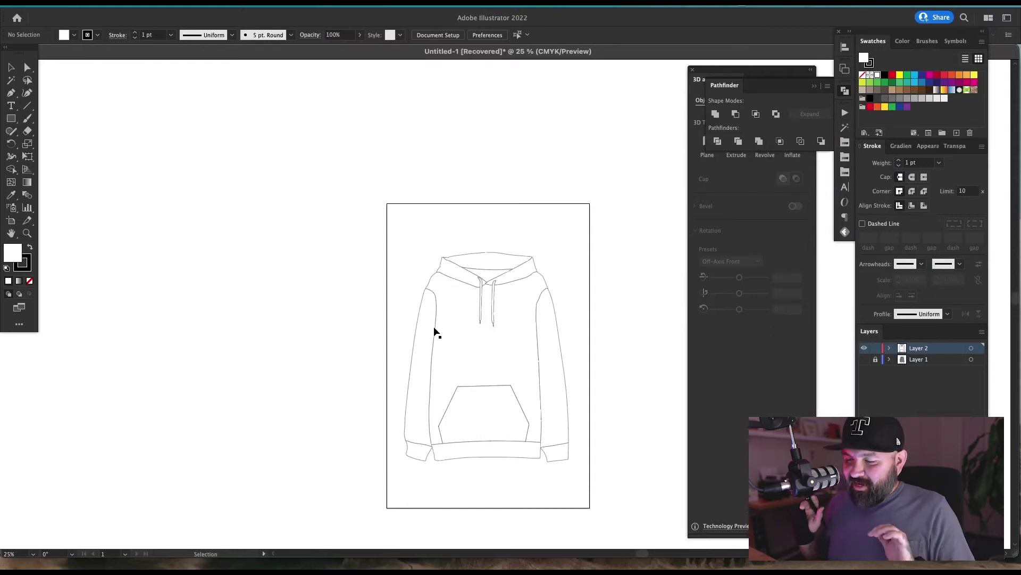
- Select all the hoodie shapes in the recovered document and fill them with green
left_click_drag(575, 236, 372, 423)
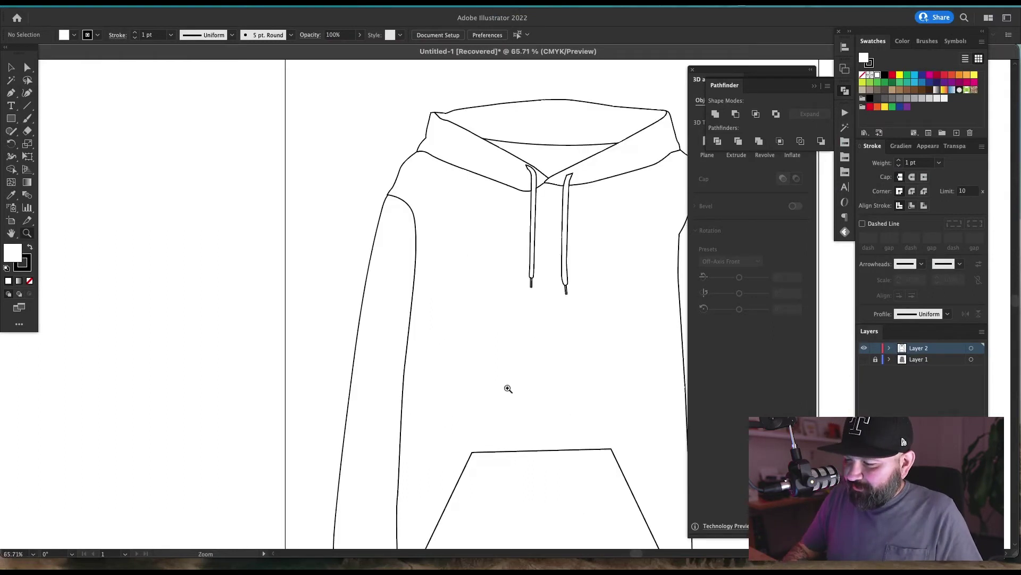
left_click_drag(506, 387, 406, 392)
key("super+a")
scroll(590, 402, "down", 5)
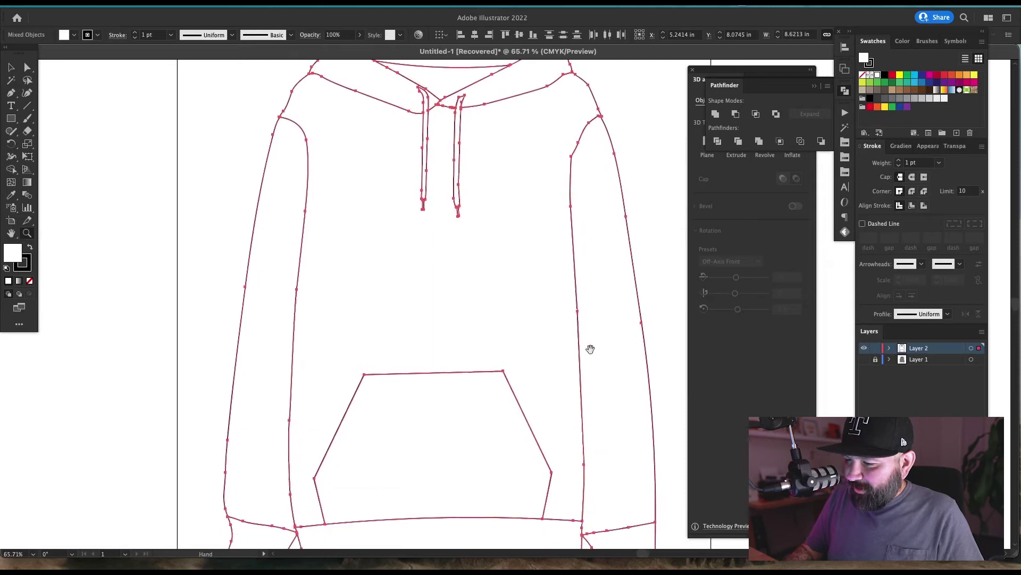
left_click(909, 80)
key("v")
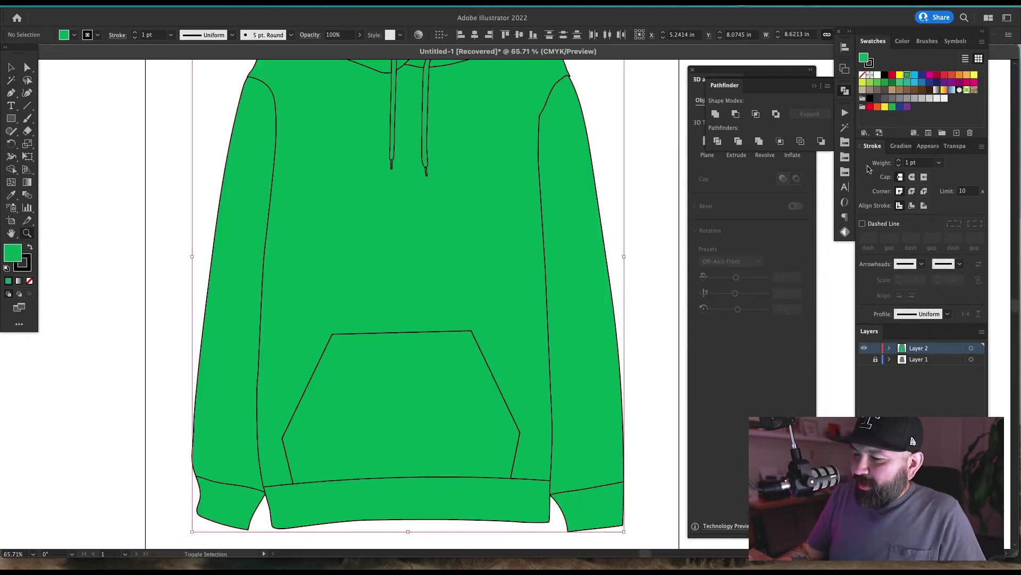
- Select all the hoodie shapes again and change their fill from green to yellow
key("shift+super+a")
scroll(590, 367, "up", 3)
key("super+a")
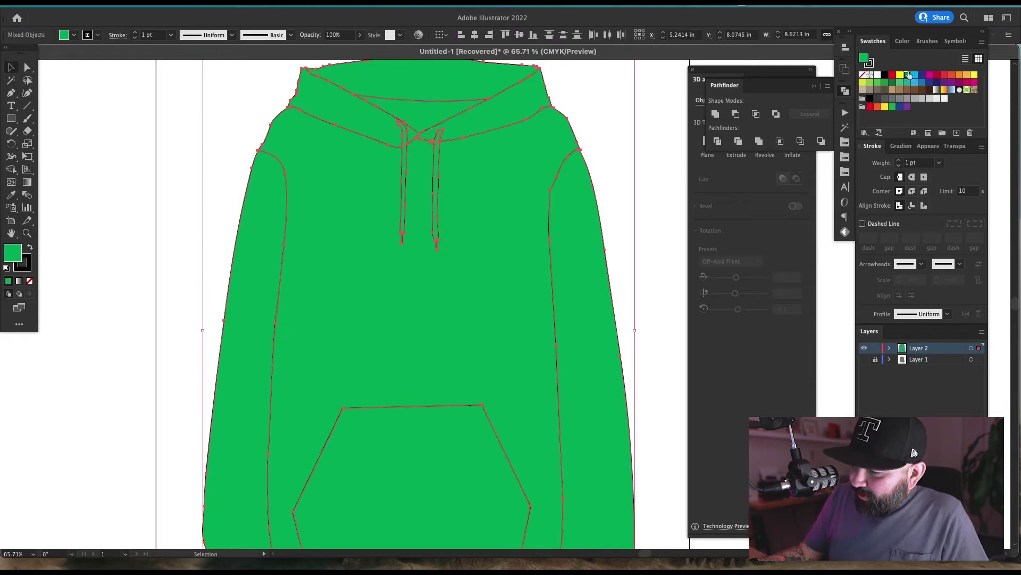
left_click(900, 75)
key("shift+super+a")
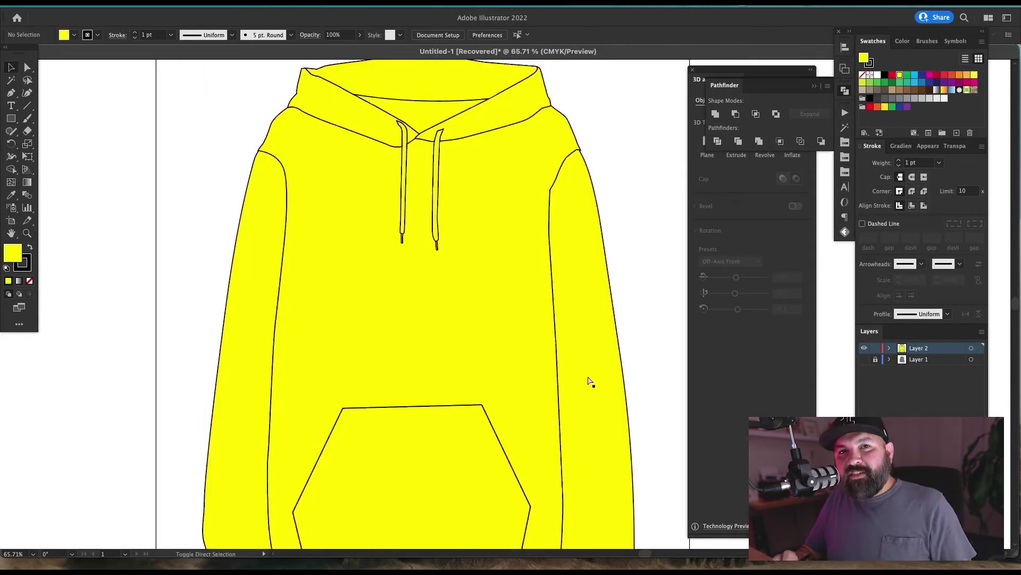
- Save the recovered document as hoodie.ai in Illustrator 2020 format
key("super+s")
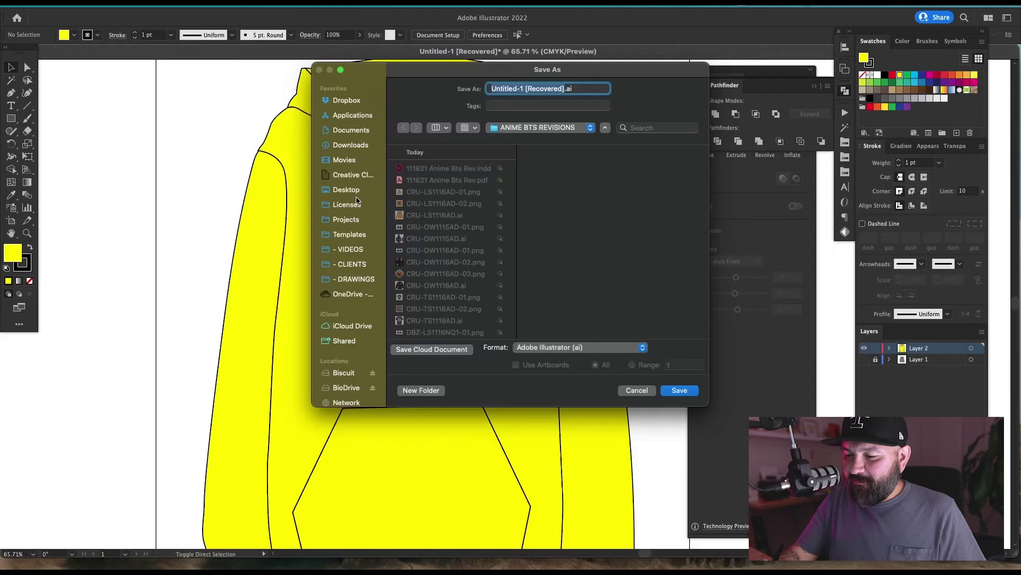
key("Return")
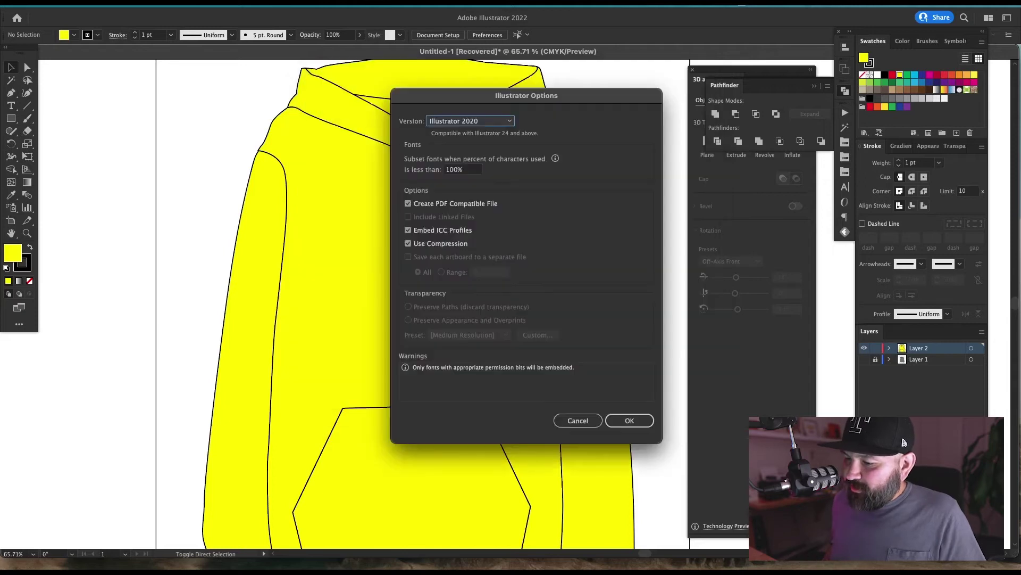
key("Return")
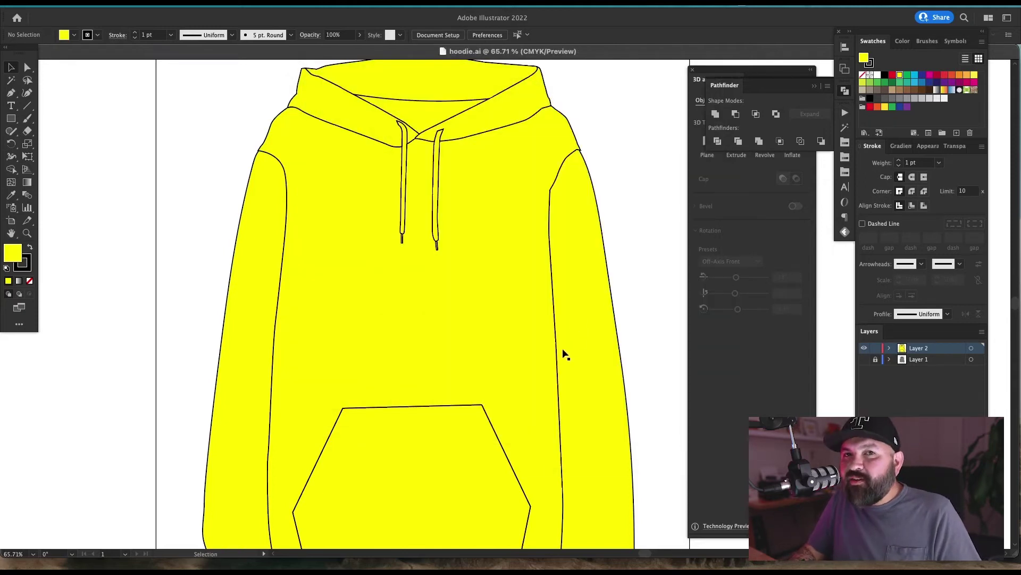
- Move the left and right drawstring tips aside one at a time to test their shapes, undoing each move
key("z")
left_click_drag(367, 292, 588, 199)
left_click_drag(601, 144, 279, 433)
left_click_drag(659, 334, 463, 339)
key("a")
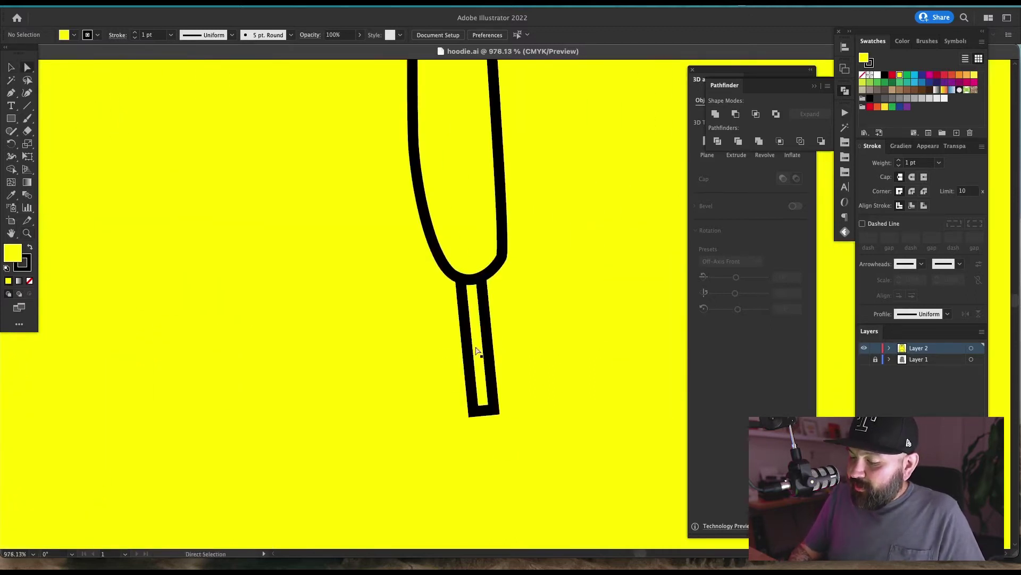
left_click_drag(286, 328, 605, 361)
left_click_drag(284, 277, 345, 286)
key("super+z")
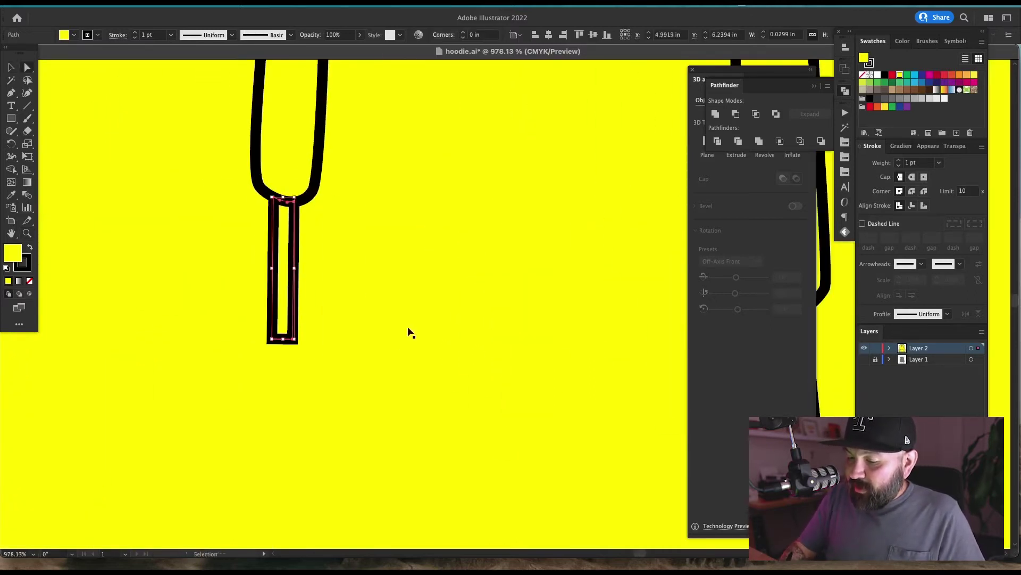
left_click_drag(581, 387, 255, 360)
left_click_drag(476, 361, 527, 340)
key("super+z")
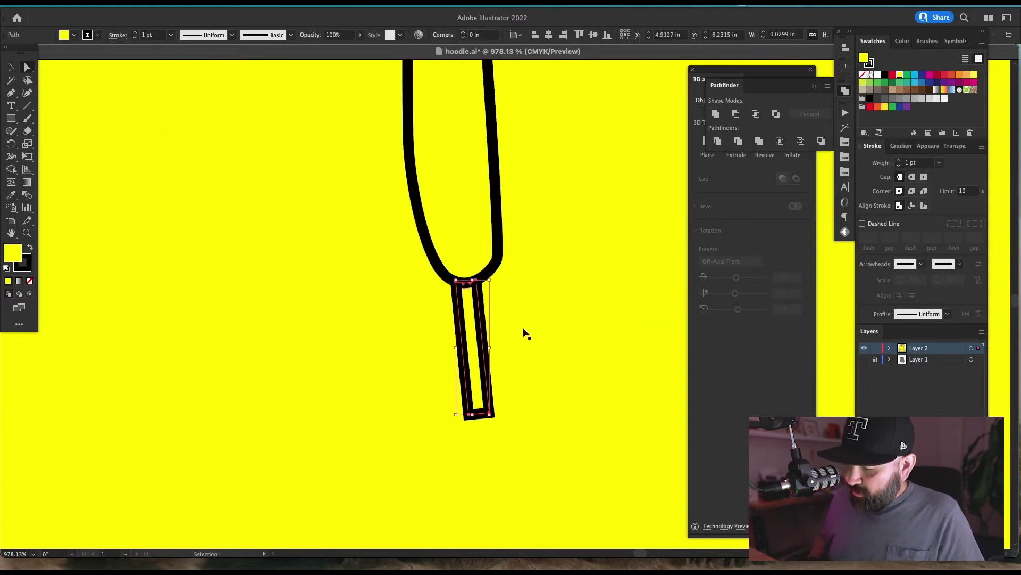
- Select all the hoodie shapes and unify the left drawstring's regions with the Shape Builder tool
key("super+minus")
key("super+minus")
key("super+minus")
key("super+minus")
key("super+minus")
key("super+minus")
key("super+minus")
key("super+minus")
key("super+minus")
key("super+a")
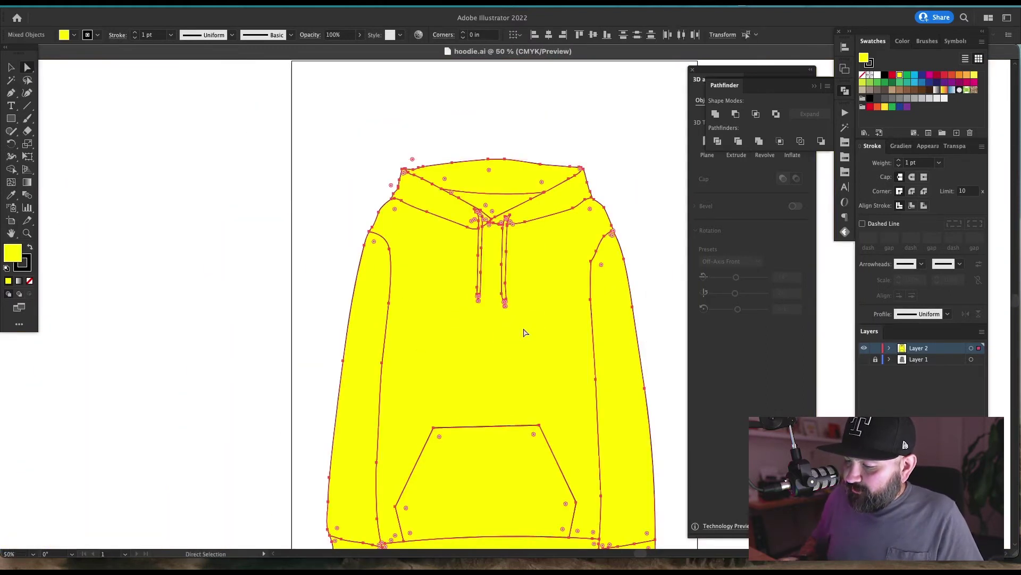
key("z")
left_click_drag(475, 227, 491, 534)
left_click_drag(410, 539, 408, 547)
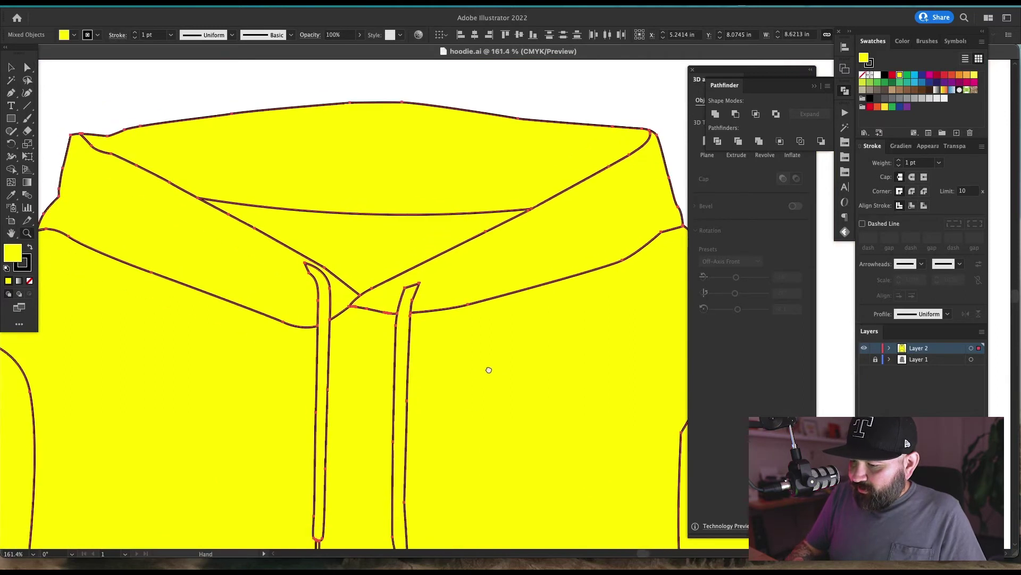
left_click_drag(487, 368, 489, 356)
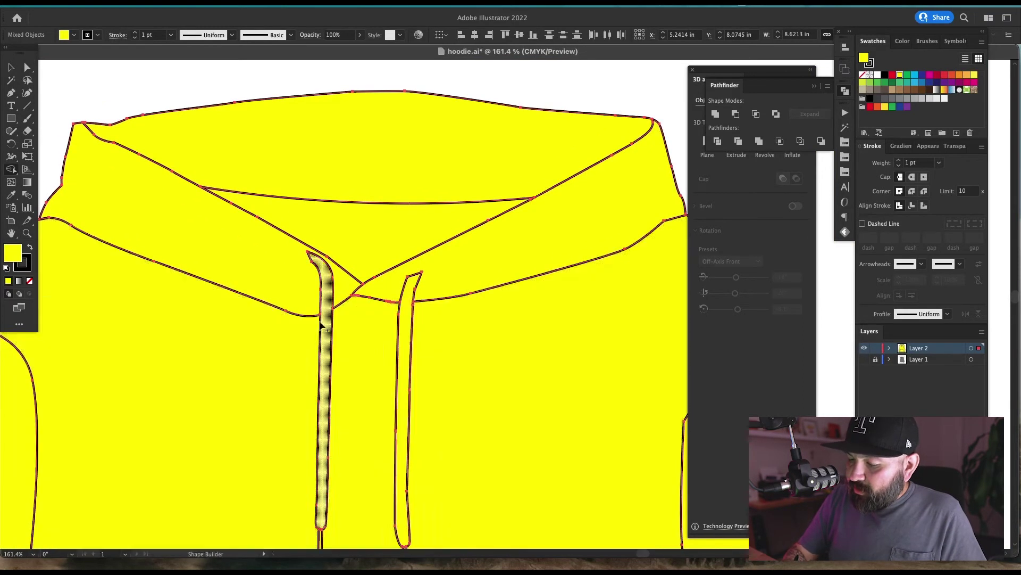
left_click(324, 322)
left_click(326, 308)
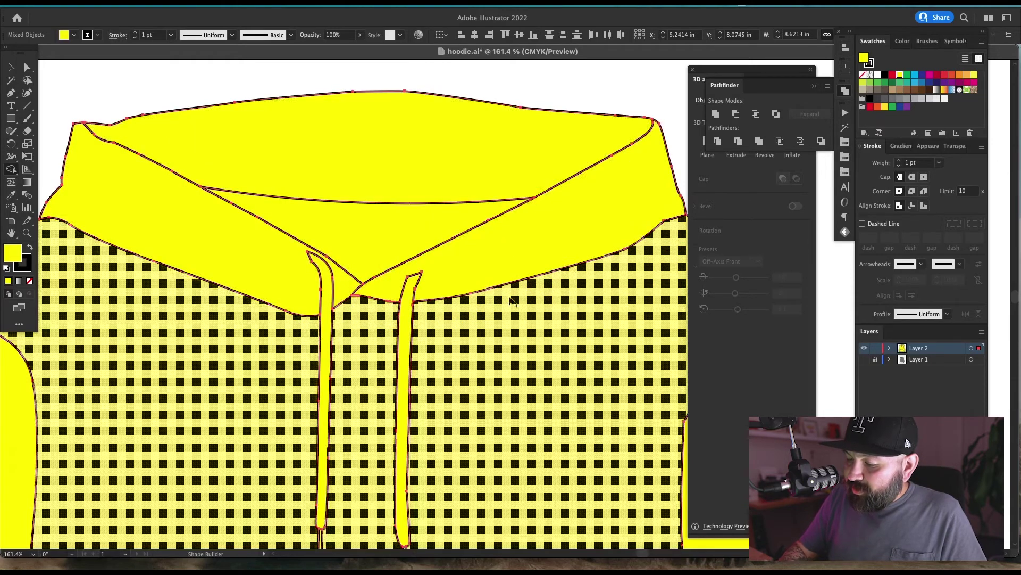
- Examine the drawstring tips, body, pocket and sleeves with Shape Builder to check that each is a separate region
scroll(511, 299, "down", 5)
scroll(511, 299, "left", 3)
left_click_drag(479, 376, 512, 345)
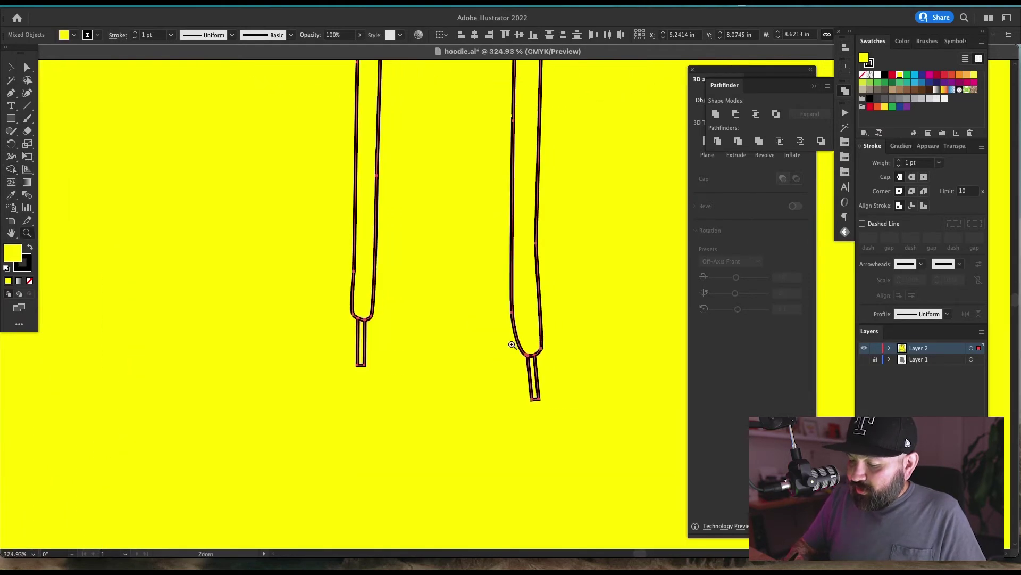
key("shift+m")
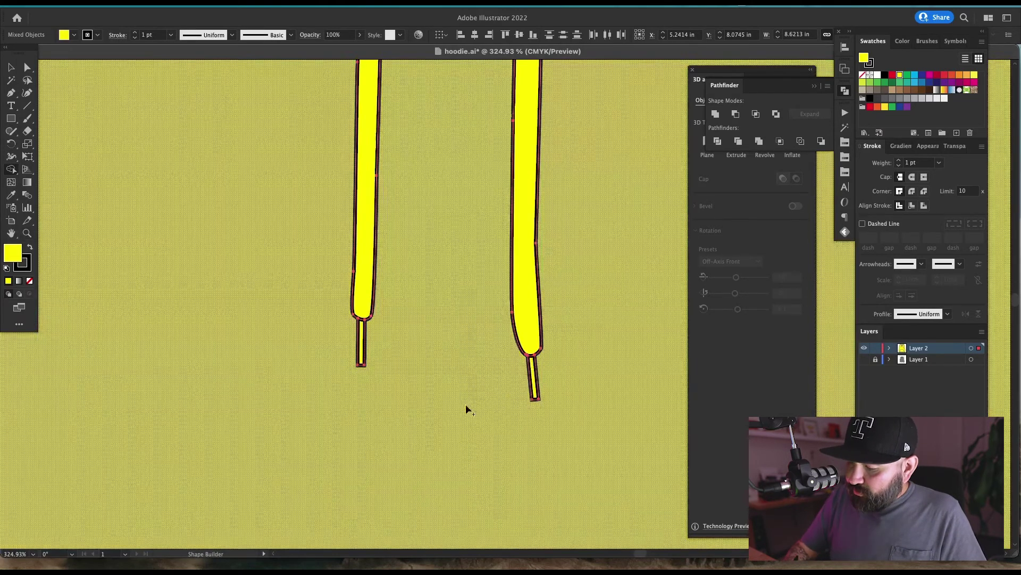
key("super+minus")
key("super+minus")
key("super+minus")
key("super+minus")
key("super+minus")
key("super+minus")
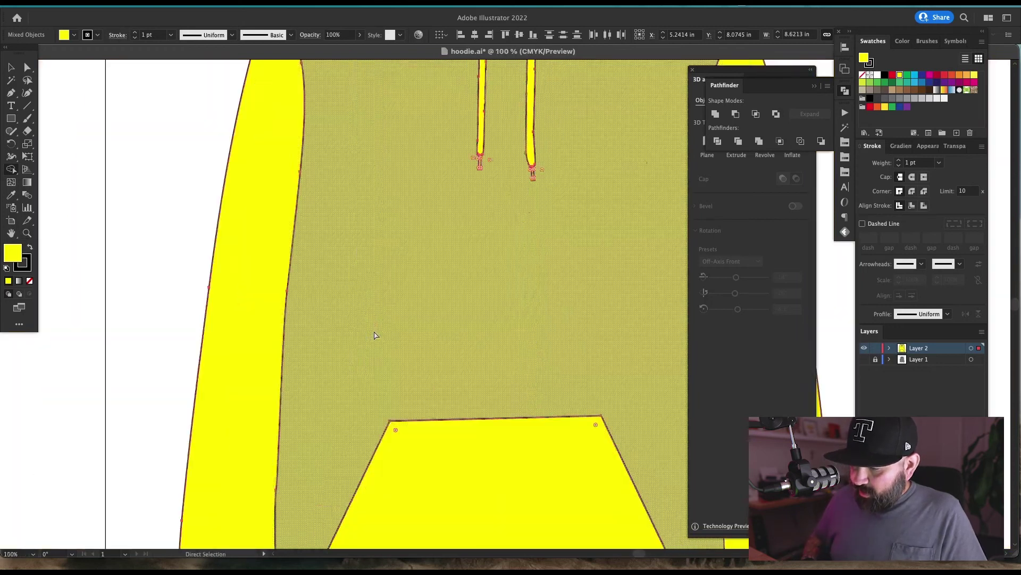
key("space")
scroll(374, 330, "down", 2)
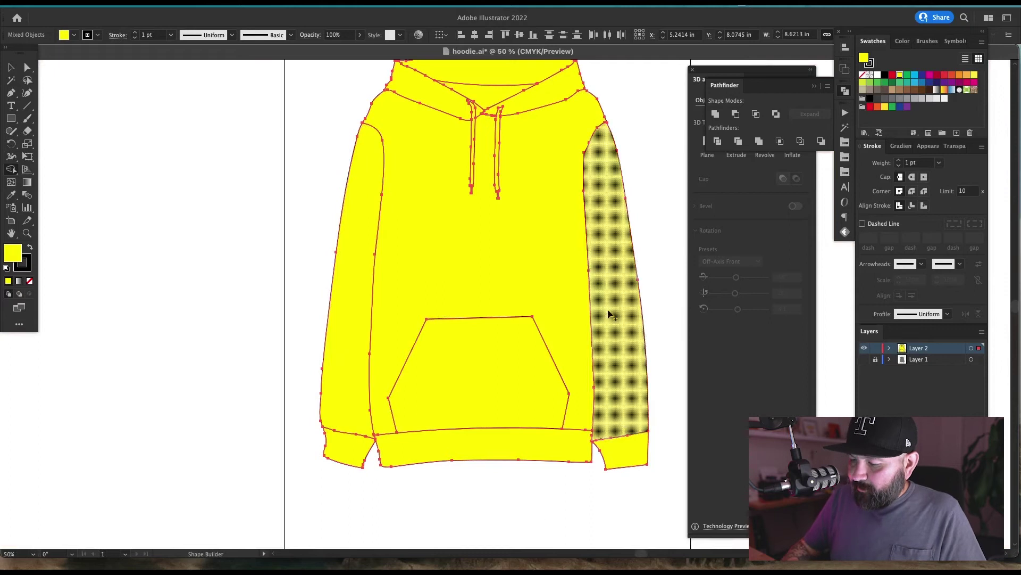
- Try moving a drawstring away from the hoodie body, undo the last changes and deselect everything
key("super+shift+a")
key("v")
key("space")
left_click_drag(591, 249, 520, 362)
key("z")
left_click_drag(492, 219, 381, 335)
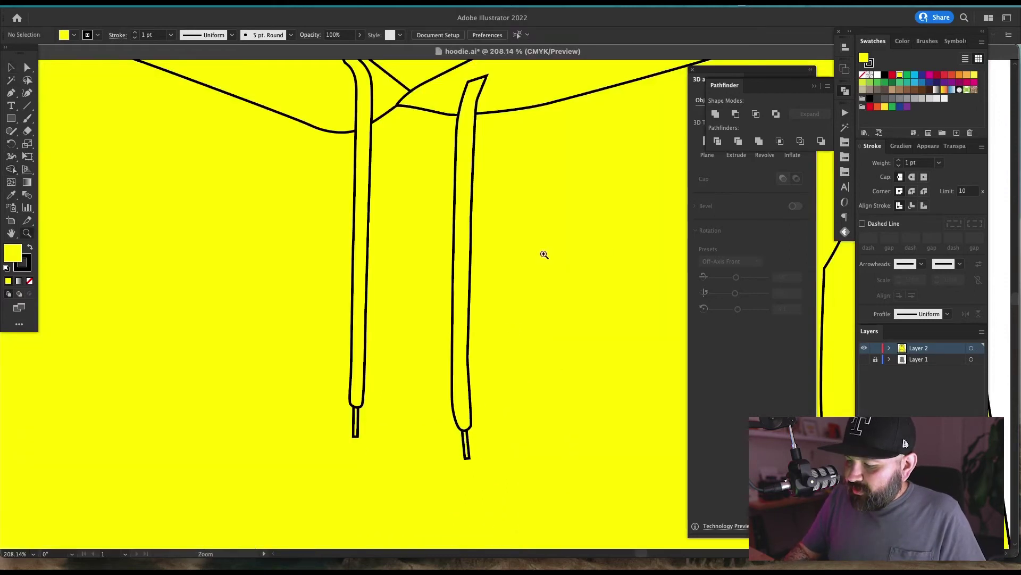
left_click_drag(543, 284, 351, 478)
key("space")
left_click_drag(570, 379, 457, 316)
key("a")
key("v")
left_click_drag(446, 382, 475, 375)
key("ctrl+z")
key("ctrl+z")
key("ctrl+z")
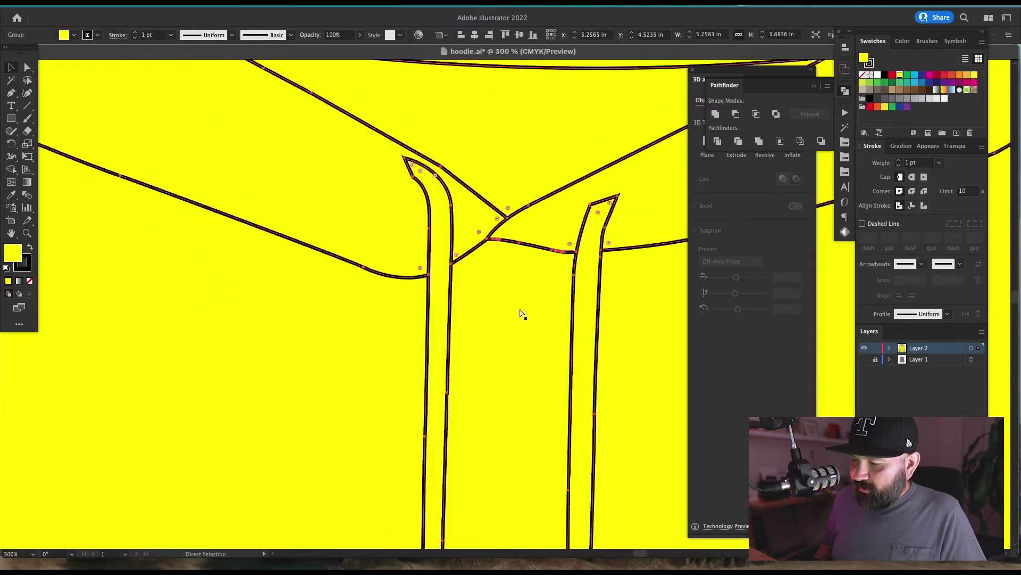
key("ctrl+1")
key("ctrl+shift+a")
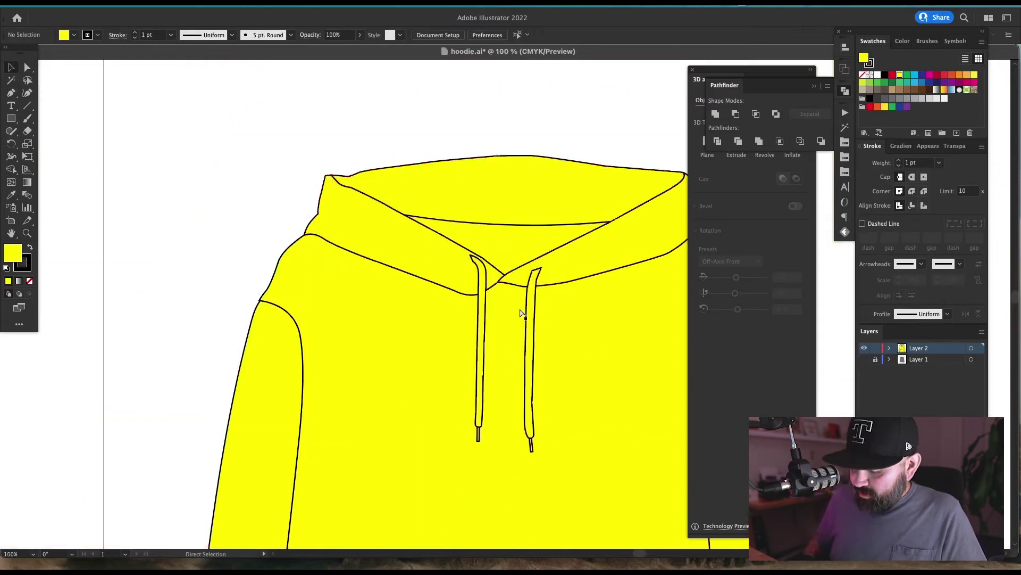
key("ctrl+minus")
key("ctrl+minus")
key("ctrl+minus")
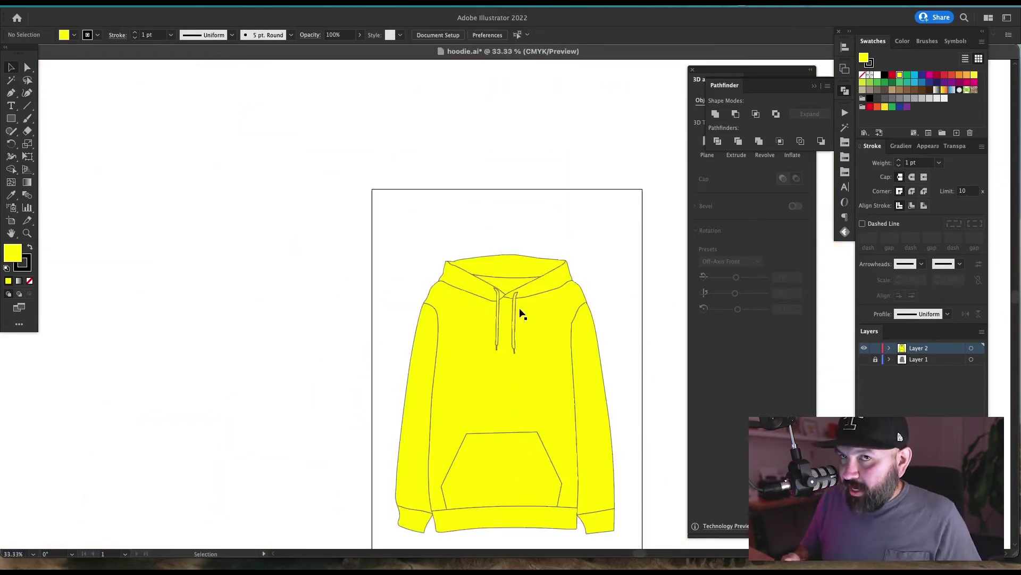
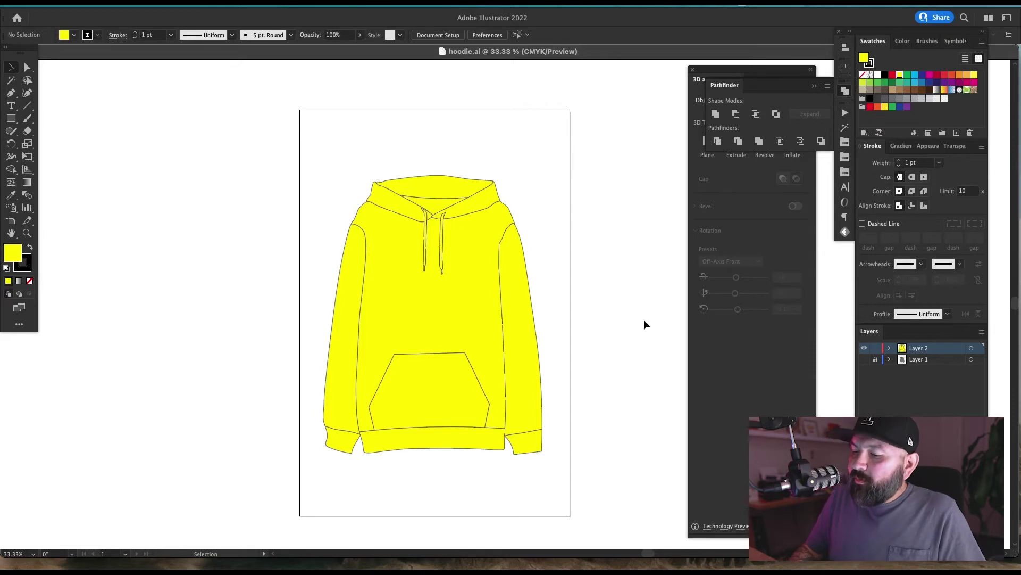
- Remove the fill from all the hoodie shapes, leaving only their outlines
key("super+a")
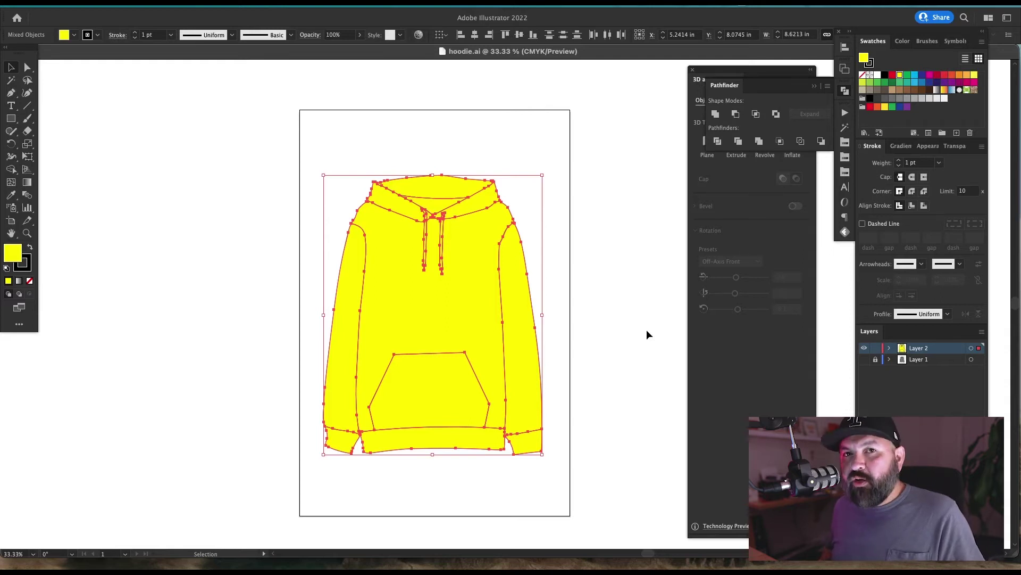
key("slash")
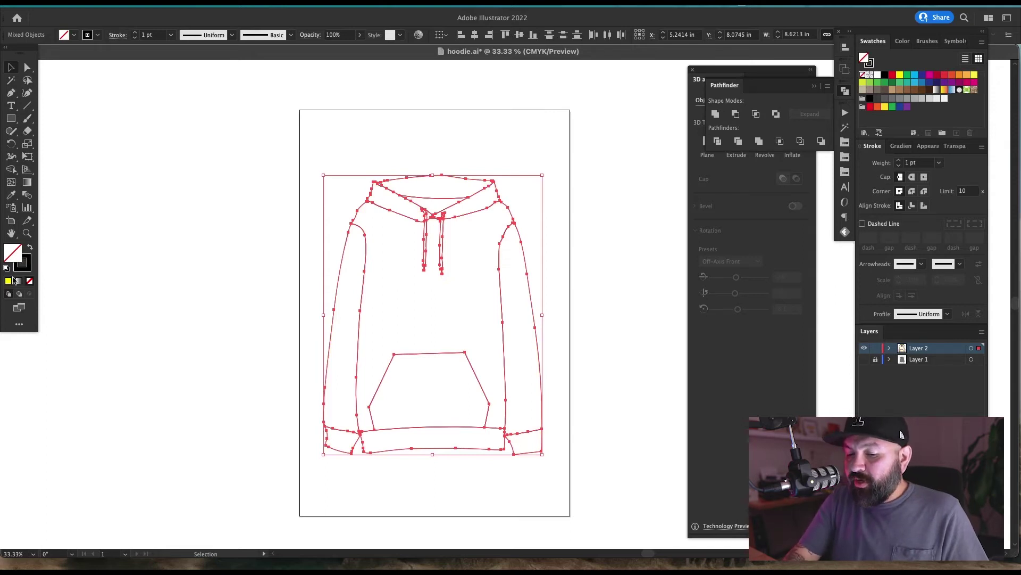
left_click(581, 392)
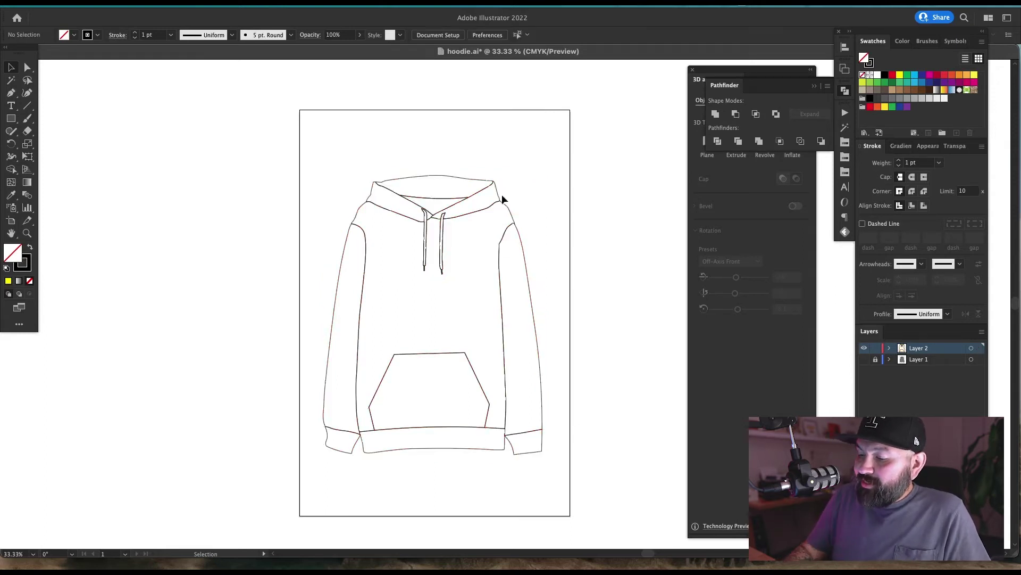
- Show the hoodie photo on Layer 1 behind the outlines for tracing the stitching at the shoulder seam
left_click(865, 360)
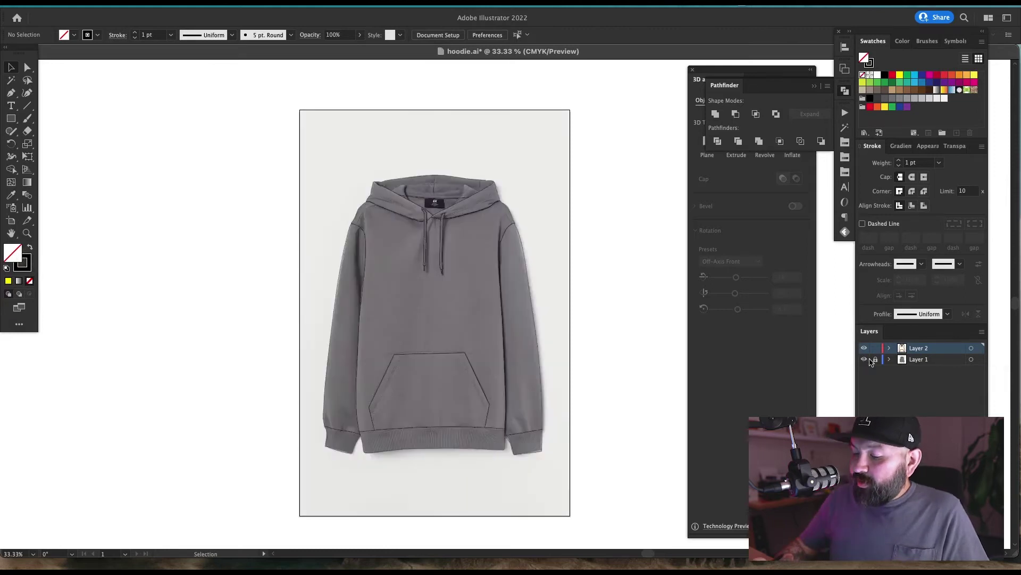
left_click(875, 359)
key("z")
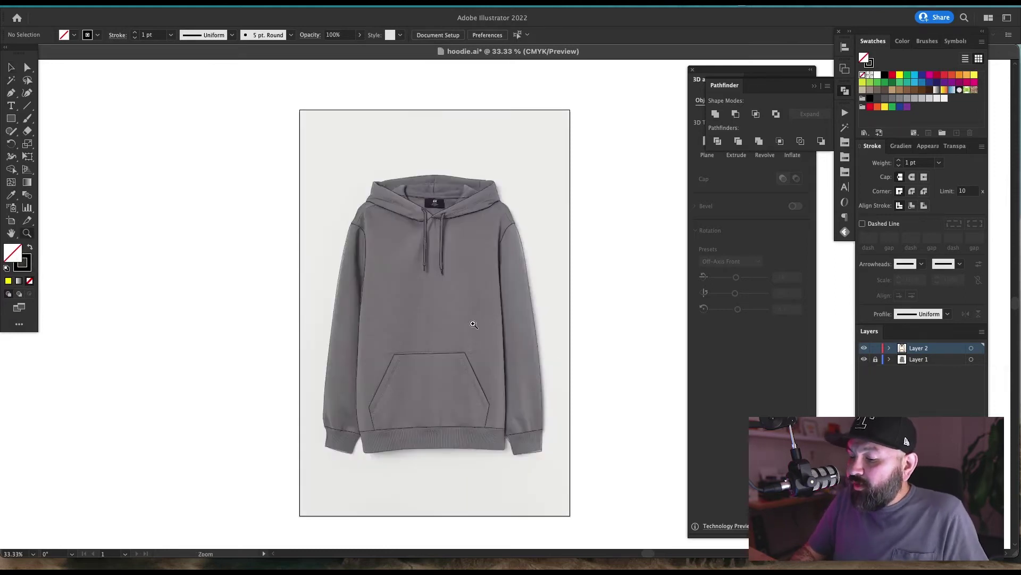
left_click_drag(526, 151, 224, 356)
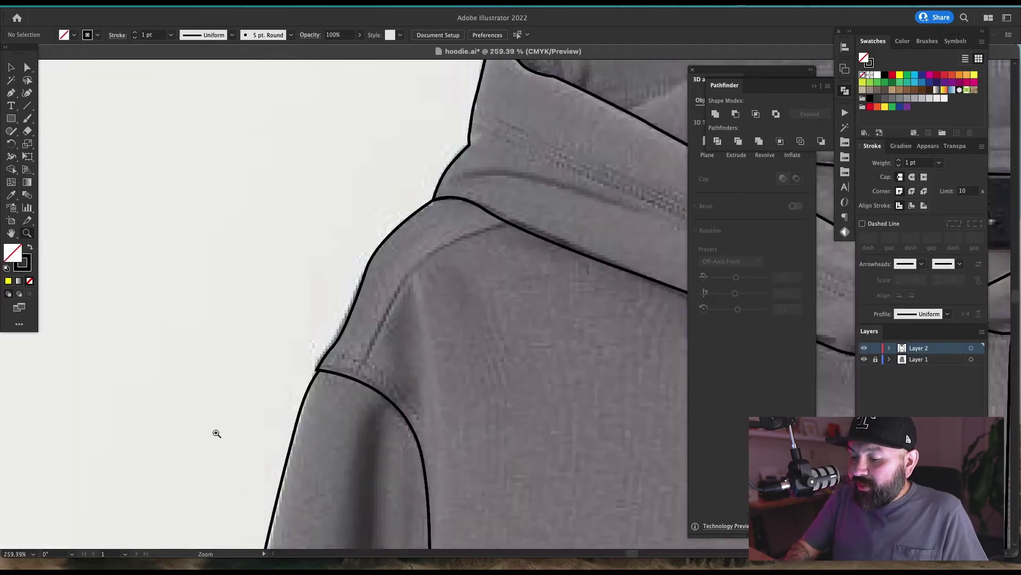
left_click_drag(571, 333, 530, 313)
key("v")
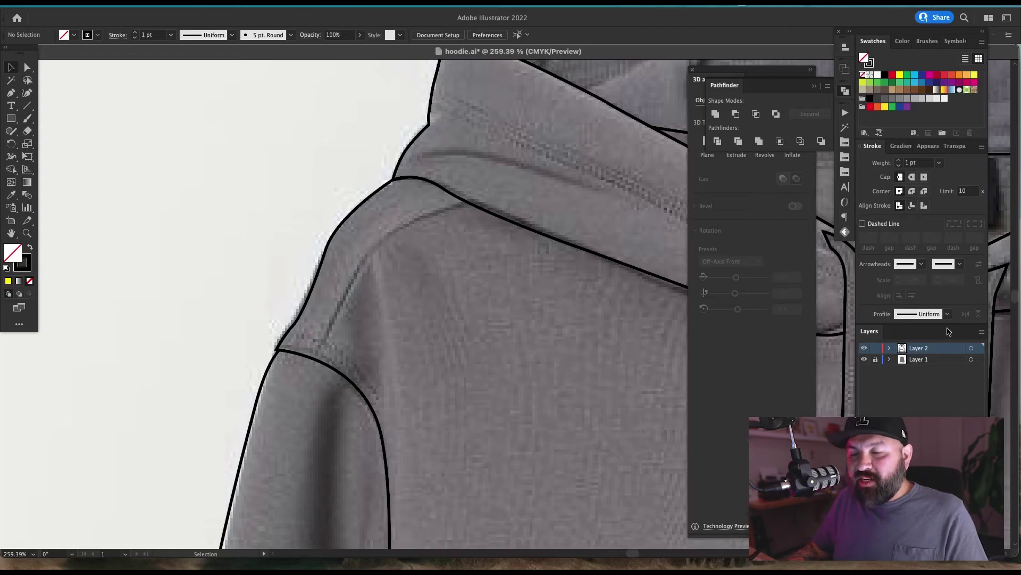
- Add one new layer above Layer 2 and name it stitching
key("super+l")
key("super+l")
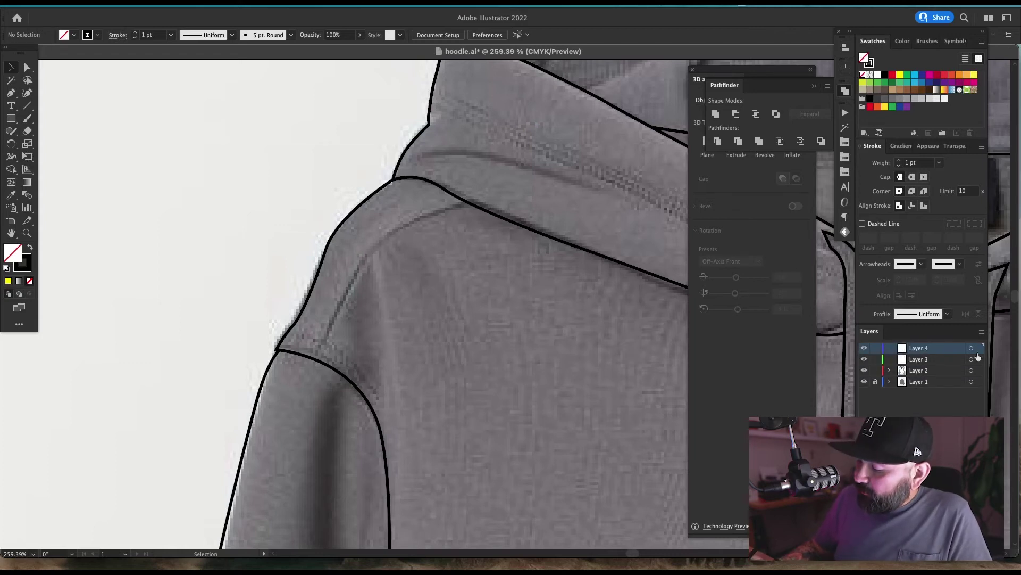
key("super+z")
double_click(919, 348)
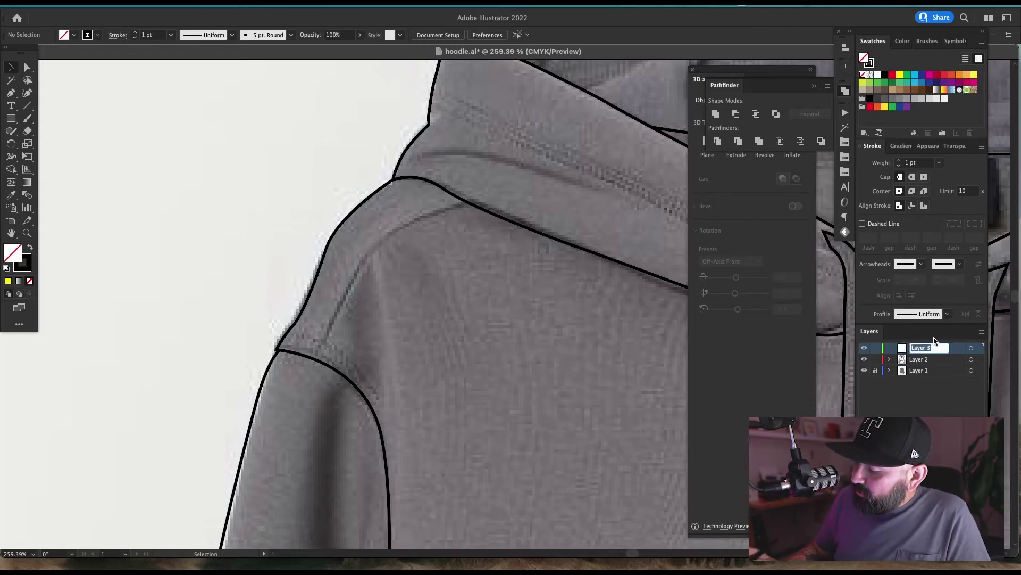
type("stitching")
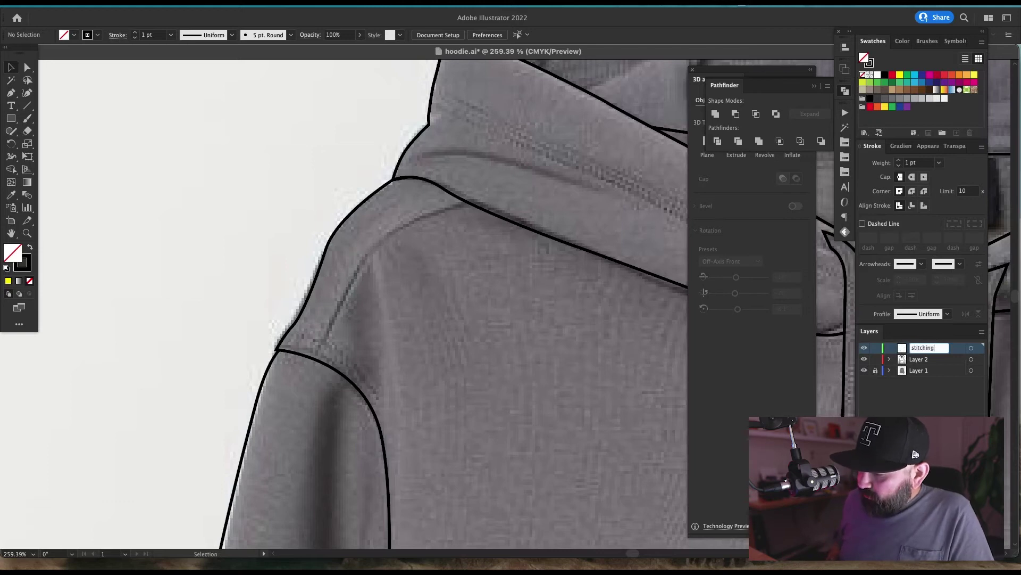
key("Return")
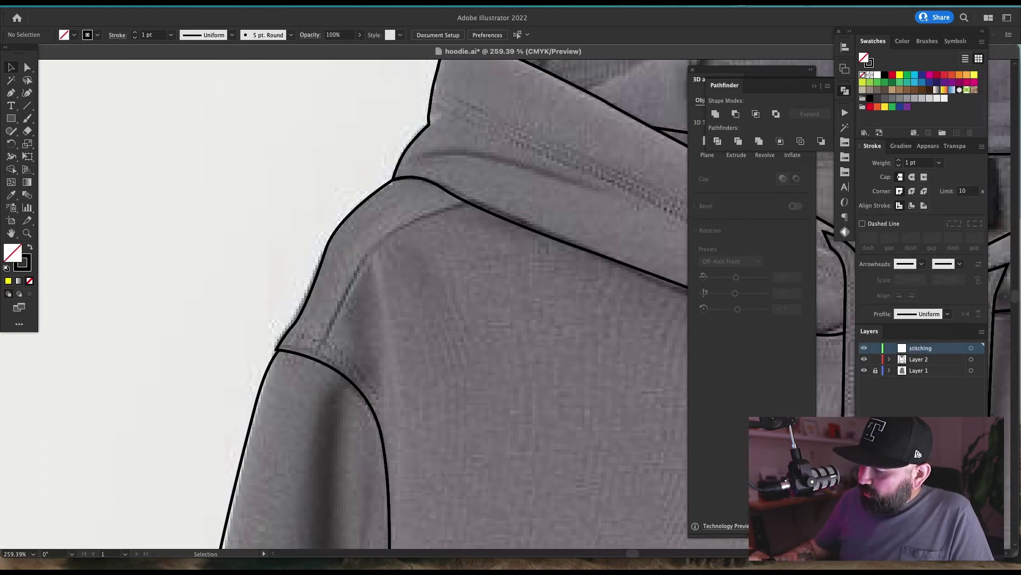
- Lock Layer 2, make the stitching layer active and unlock Layer 2 again
left_click(875, 360)
left_click(948, 361)
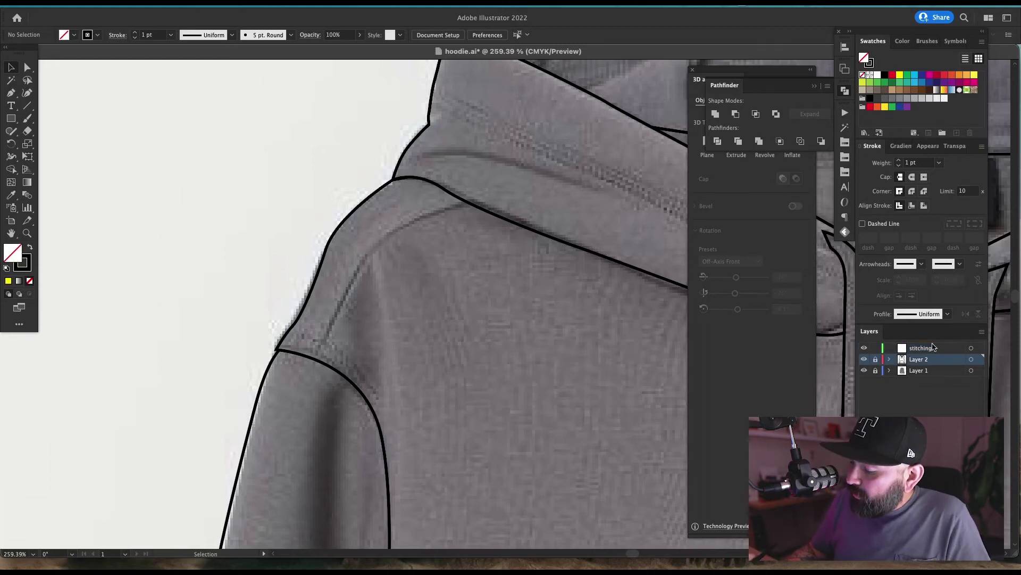
left_click(933, 347)
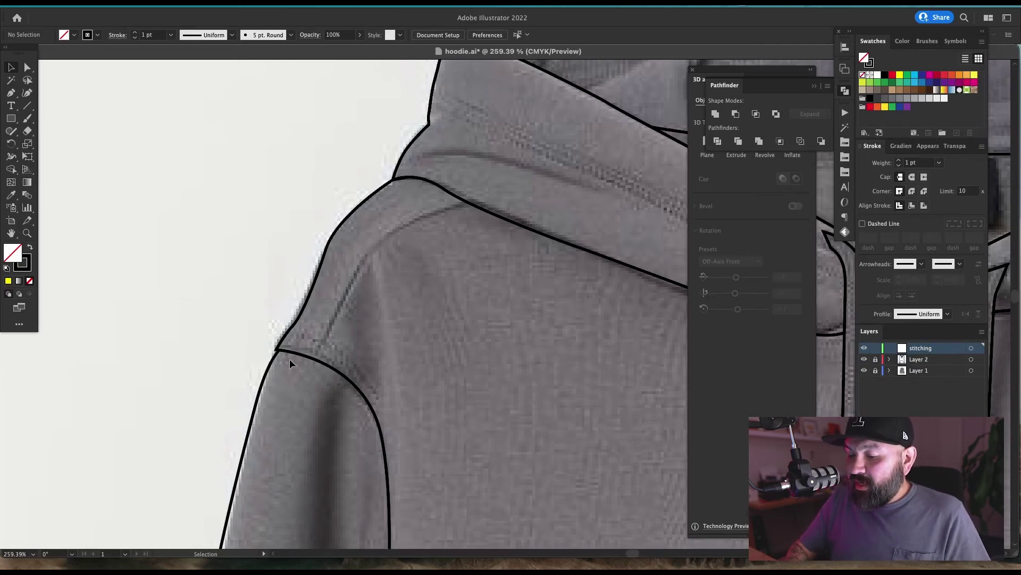
left_click(876, 359)
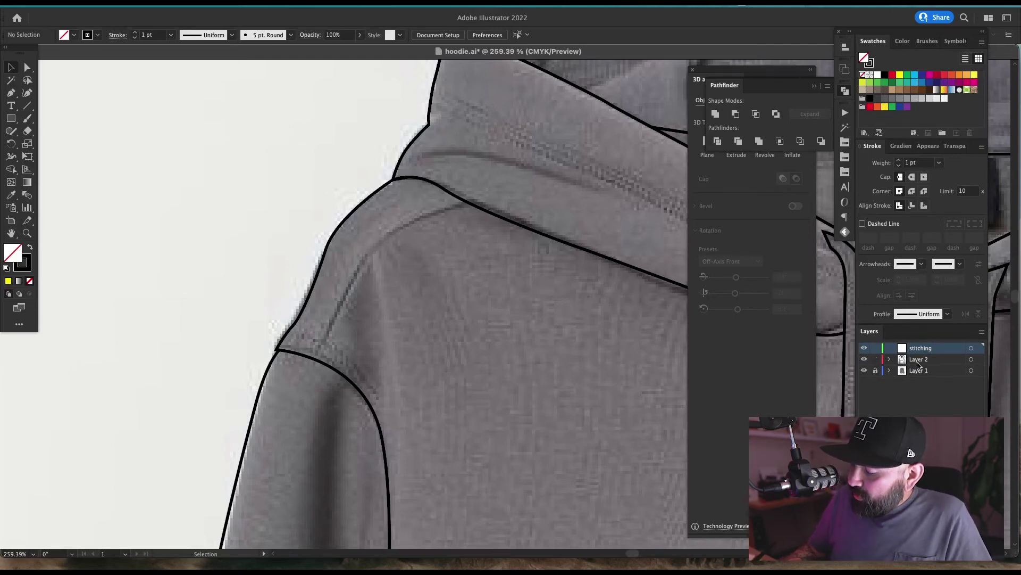
- On Layer 2, draw a closed freehand Pencil shape over the left shoulder, its inner edge following the seam from sleeve to hood
left_click(919, 359)
key("a")
left_click(331, 240)
left_click_drag(488, 371, 445, 393)
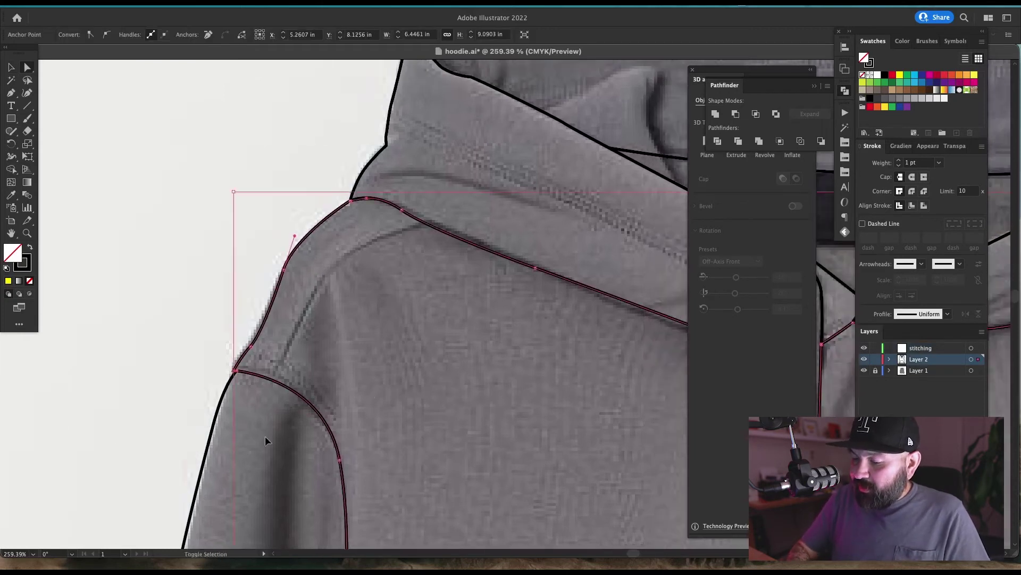
left_click(268, 436, "super")
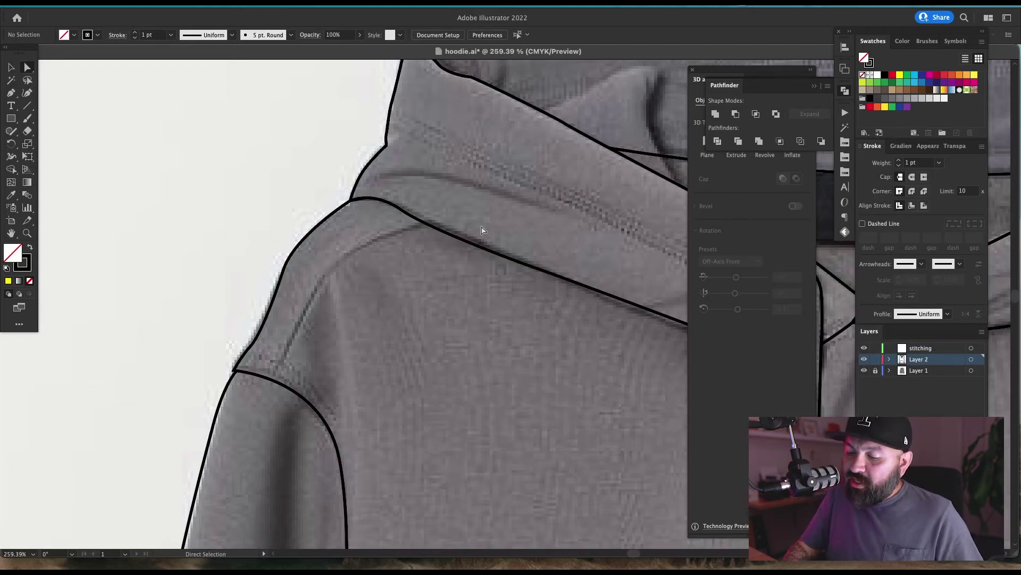
key("v")
scroll(454, 351, "up", 1)
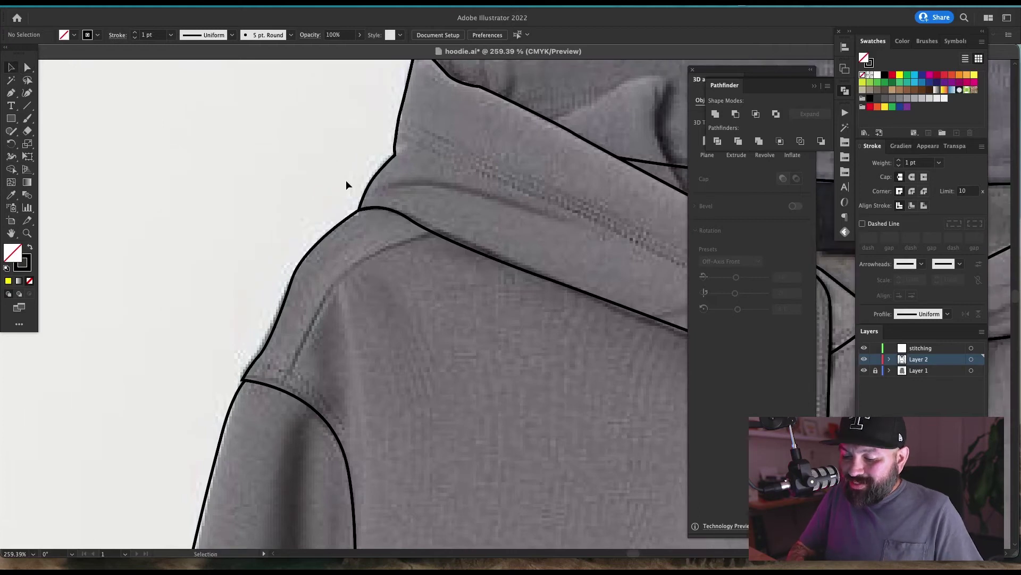
key("n")
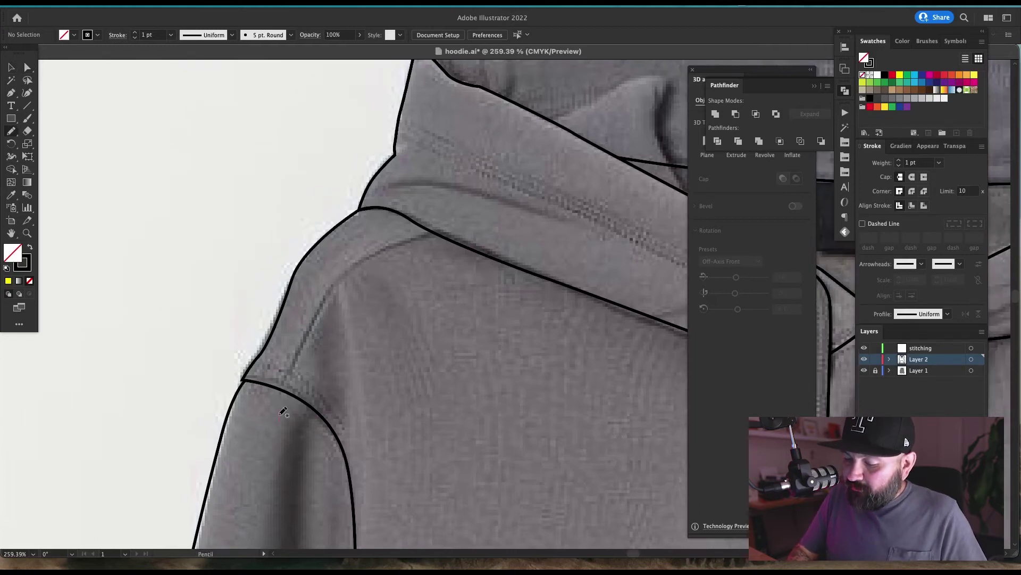
mouse_move(279, 419)
left_mouse_down()
mouse_move(316, 316)
mouse_move(377, 257)
mouse_move(463, 226)
left_mouse_up()
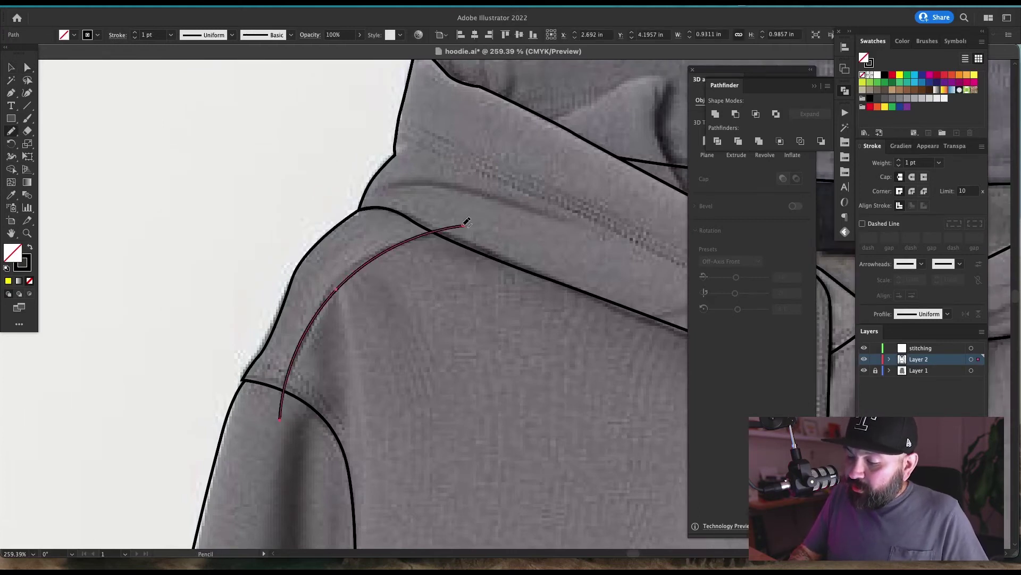
mouse_move(365, 173)
left_mouse_down()
mouse_move(247, 267)
mouse_move(183, 395)
mouse_move(279, 424)
left_mouse_up()
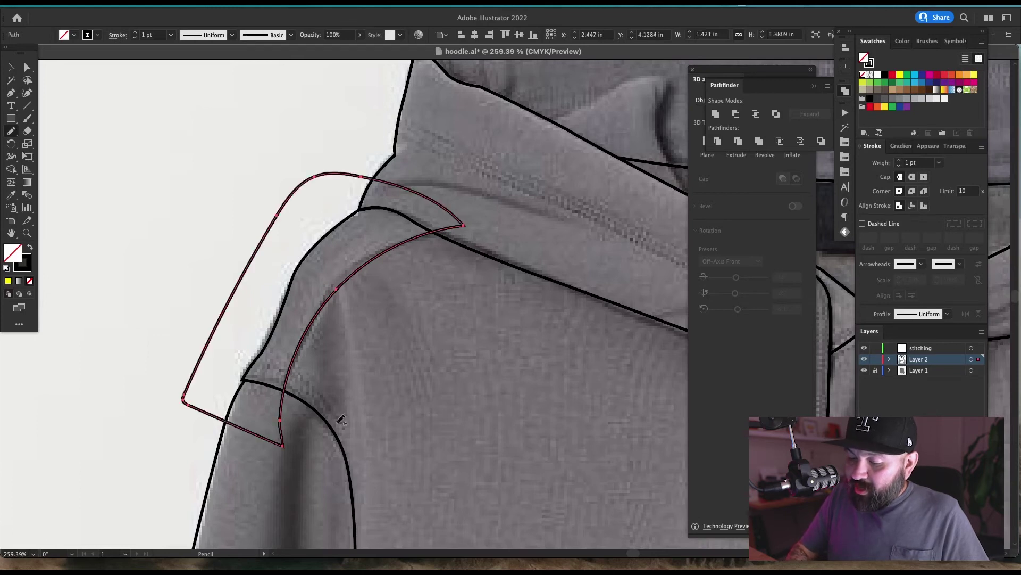
left_click_drag(437, 367, 435, 375)
key("super+shift+a")
- Trim the left shoulder shape with Shape Builder, removing its excess outside the hoodie and merging the overlaps into the hood and sleeve
key("v")
left_click_drag(153, 209, 482, 428)
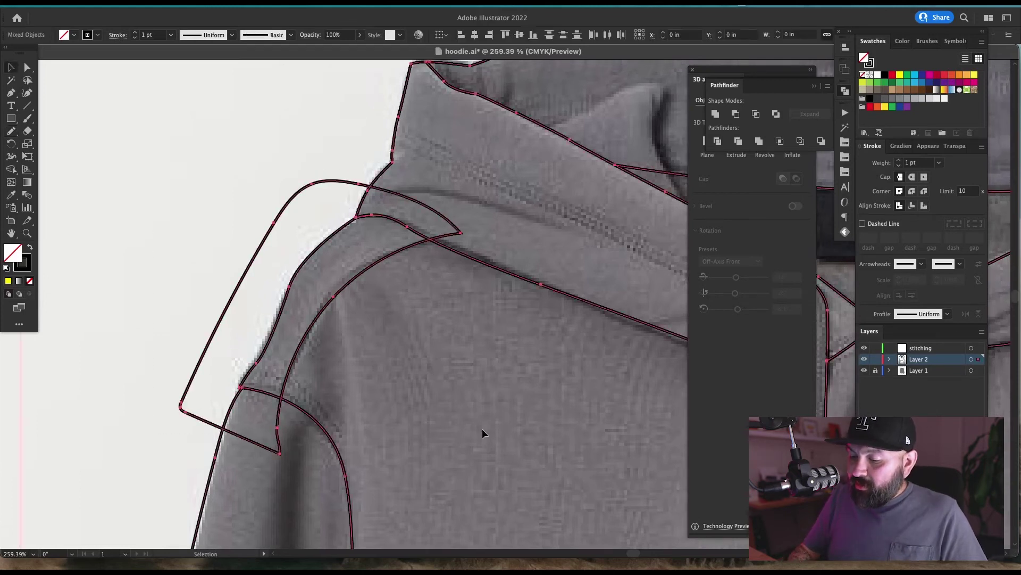
key("shift+m")
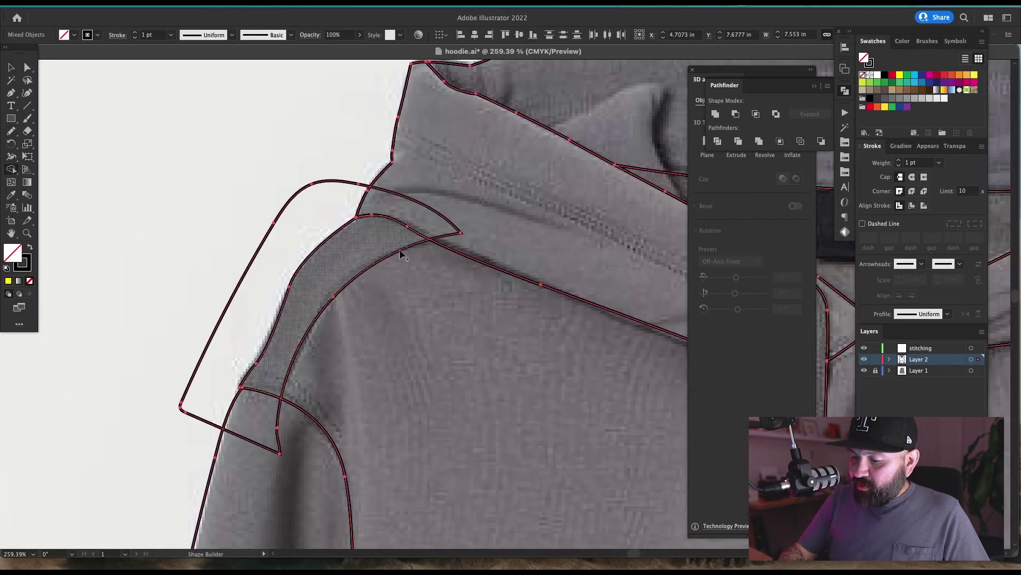
left_click(345, 204, "alt")
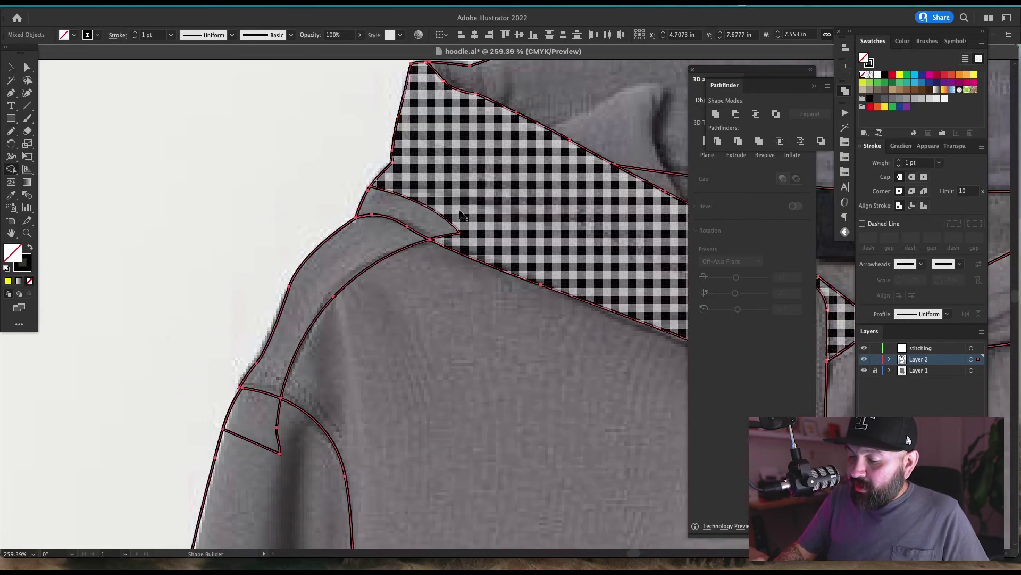
left_click_drag(461, 212, 451, 230)
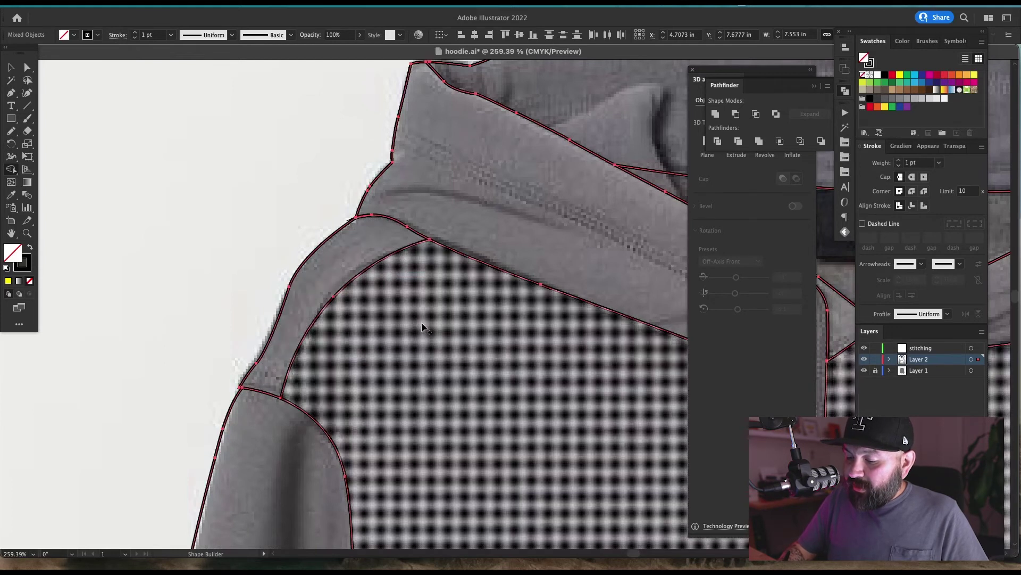
key("super+shift+a")
key("v")
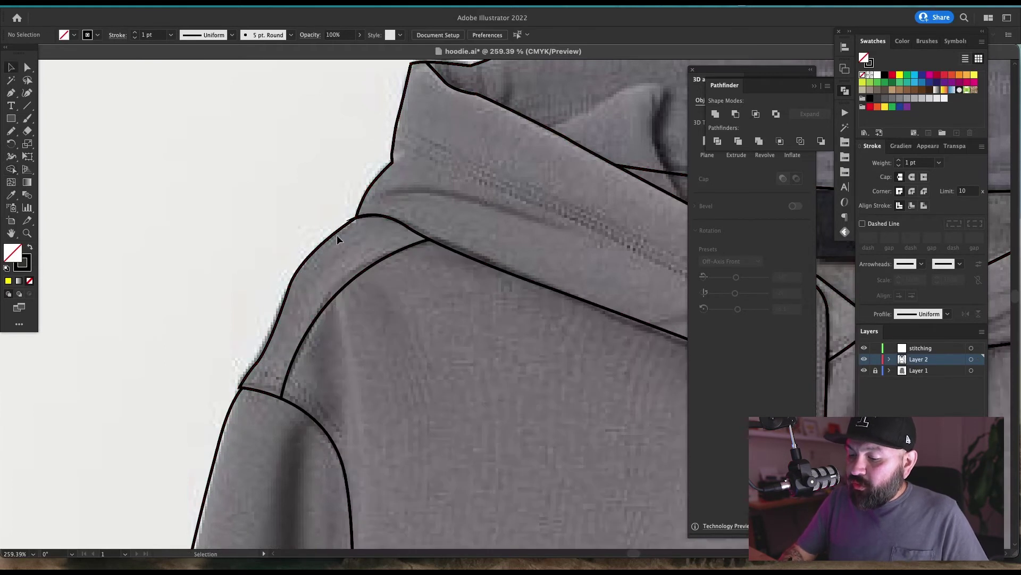
- Merge the thin sliver beneath the hood edge into the left shoulder panel with Shape Builder
left_click_drag(332, 236, 237, 263)
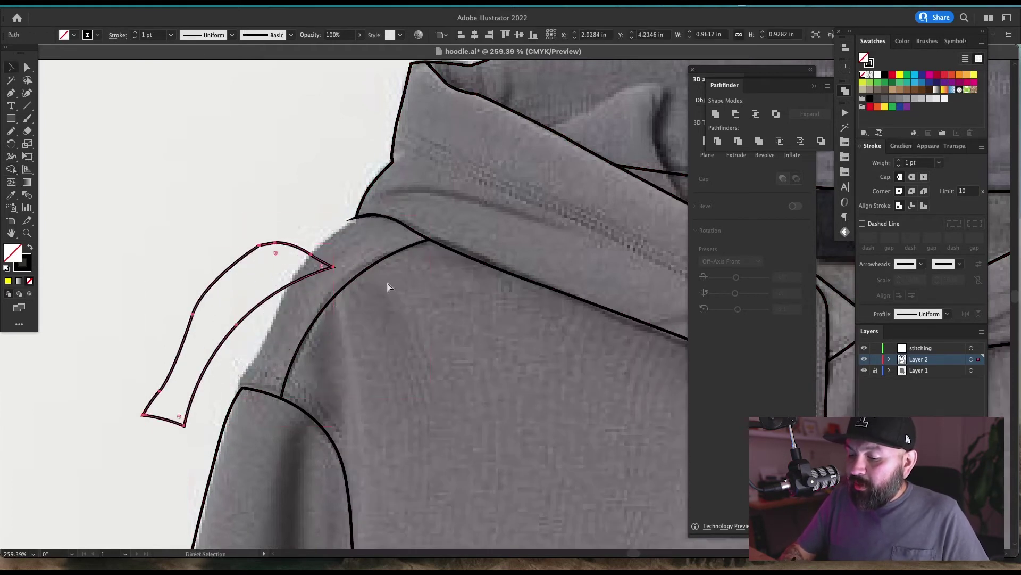
key("super+z")
key("z")
left_click_drag(334, 206, 425, 206)
left_click_drag(501, 306, 388, 287)
key("v")
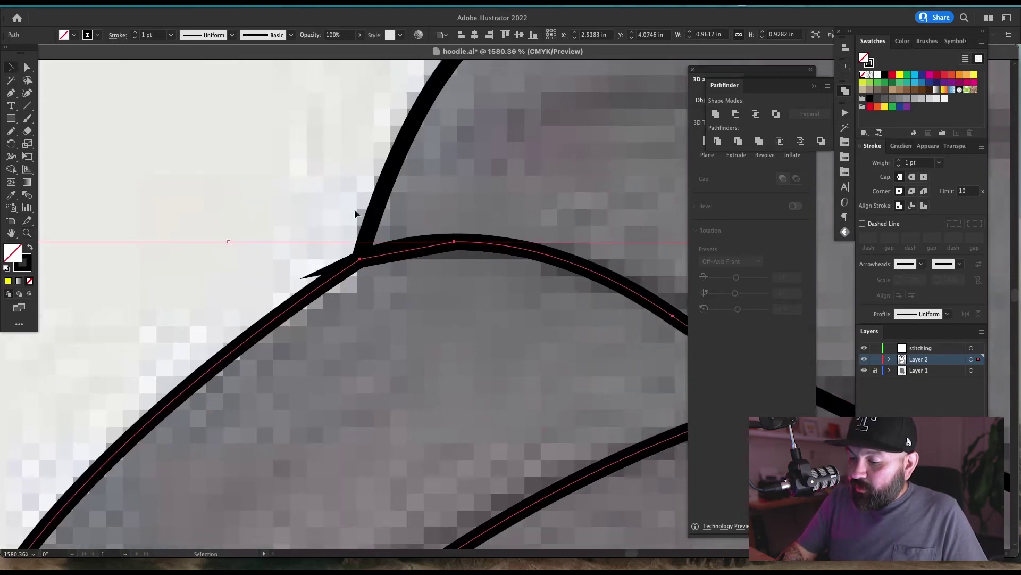
left_click(355, 212, "shift")
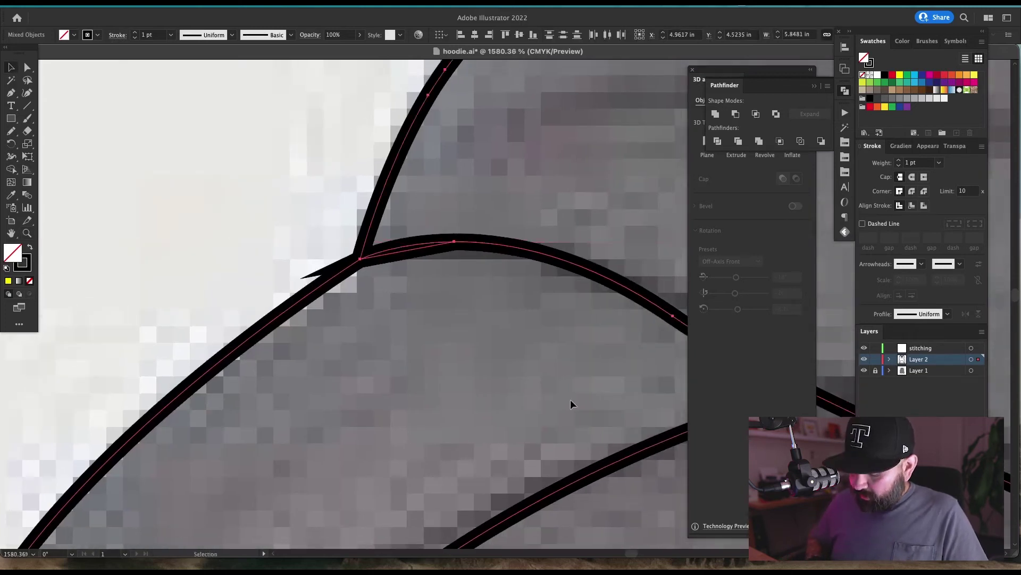
key("shift+m")
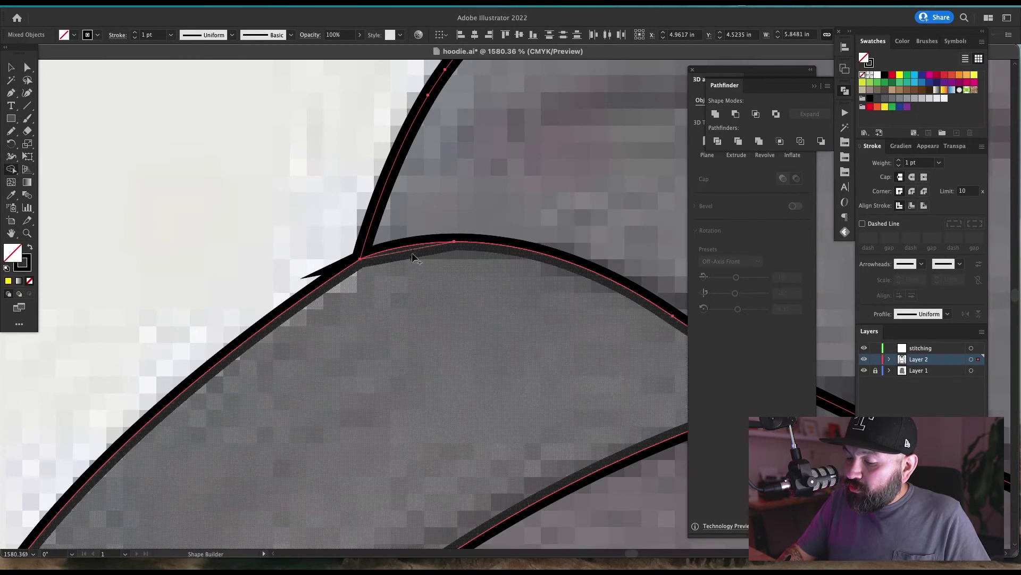
left_click_drag(412, 254, 387, 329)
key("super+shift+a")
- Undo the last move of the left shoulder panel and clear the selection
key("v")
key("super+minus")
key("super+minus")
key("super+minus")
key("super+minus")
key("super+minus")
key("super+minus")
key("super+minus")
key("super+z")
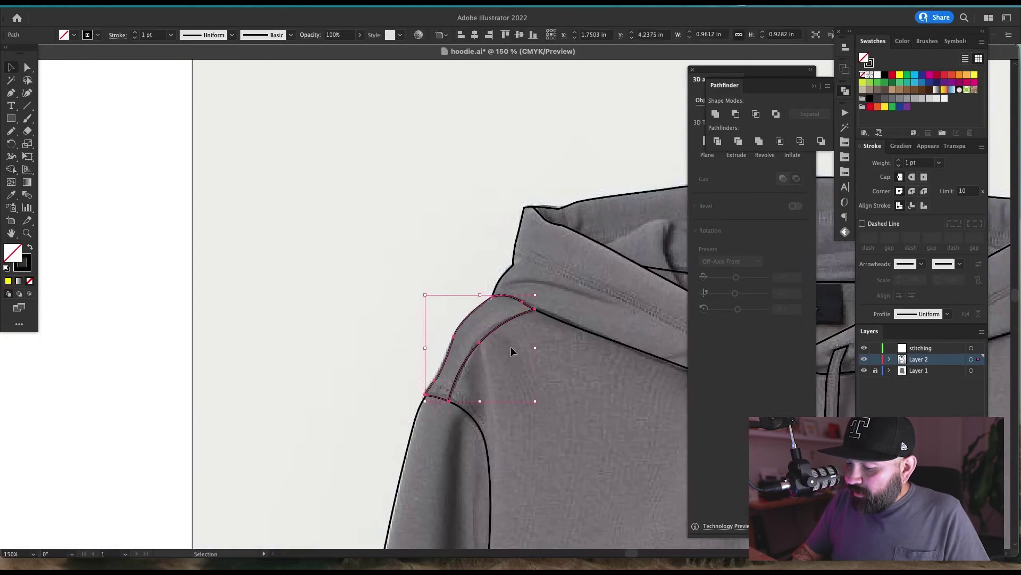
left_click(511, 348)
- Draw a closed freehand Pencil shape over the right shoulder, its inner edge following the seam from hood to sleeve
left_click_drag(587, 396, 255, 346)
left_click_drag(527, 394, 226, 364)
key("z")
mouse_move(360, 292)
left_mouse_down()
mouse_move(640, 301)
mouse_move(456, 358)
mouse_move(607, 360)
mouse_move(545, 356)
left_mouse_up()
key("n")
left_click_drag(283, 212, 286, 206)
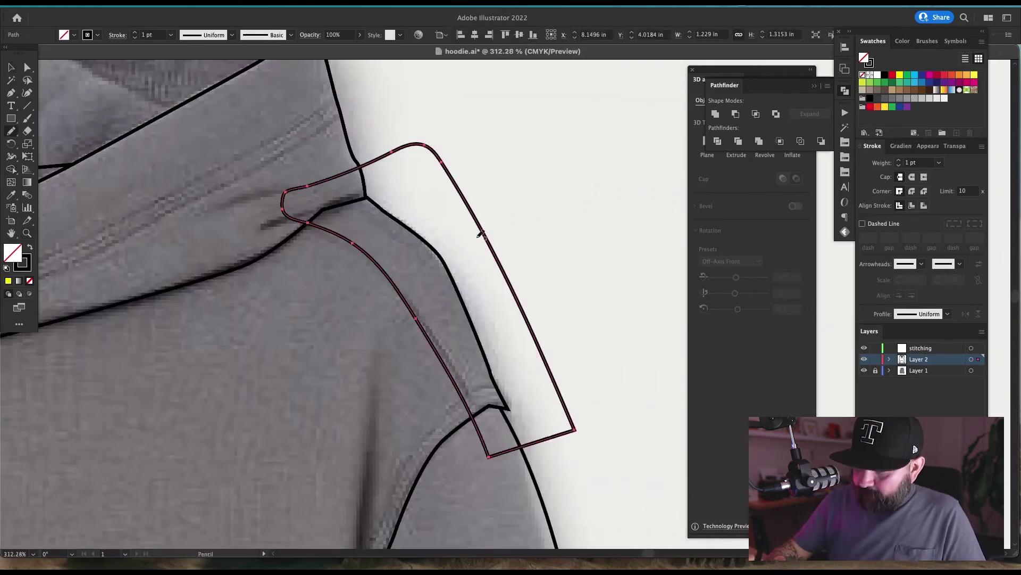
- Trim the right shoulder shape with Shape Builder, removing the outer excess and merging the overlaps into the hood and sleeve
key("v")
key("super+a")
key("super+a")
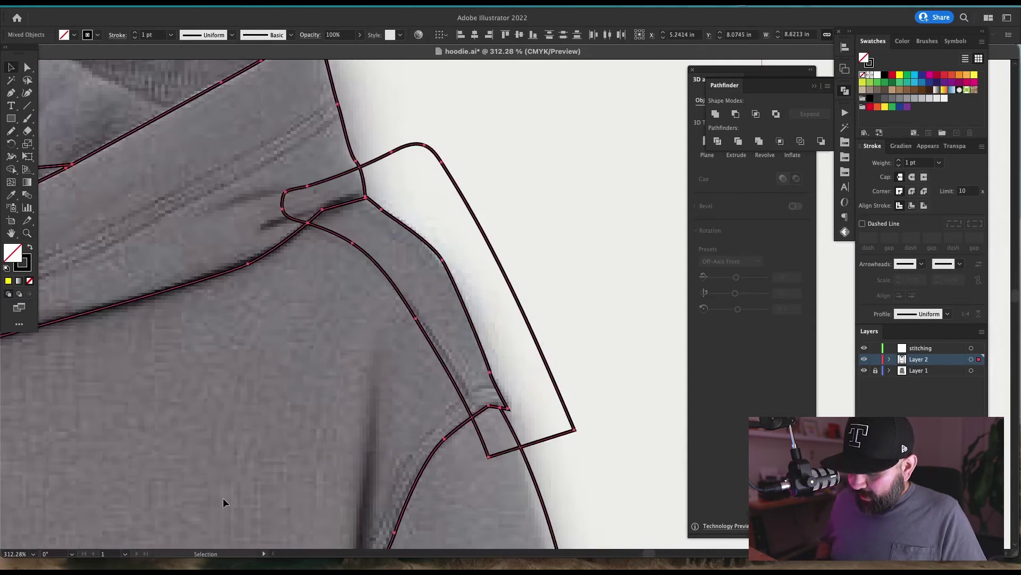
key("shift+m")
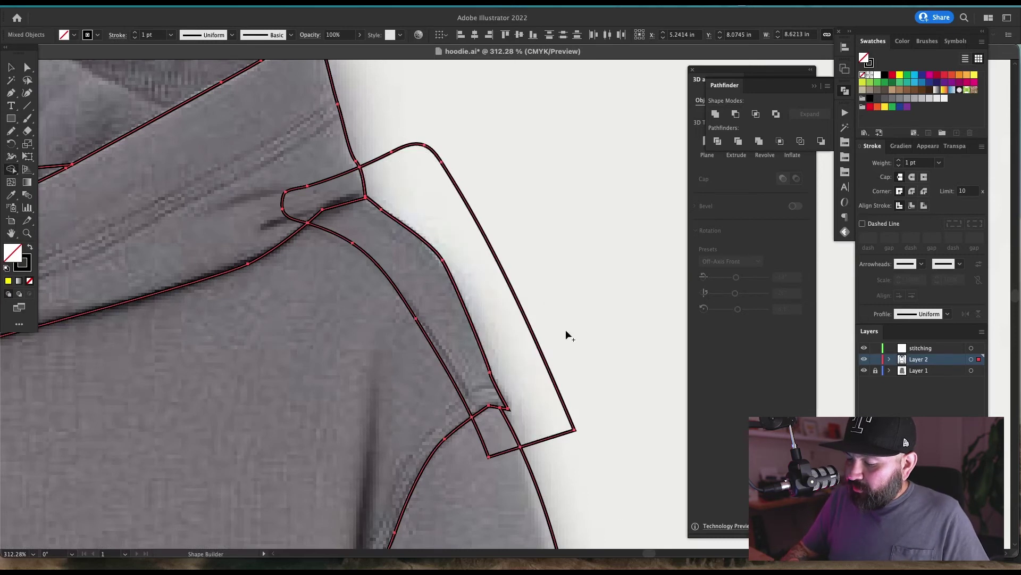
left_click(565, 407, "alt")
left_click(320, 200, "alt")
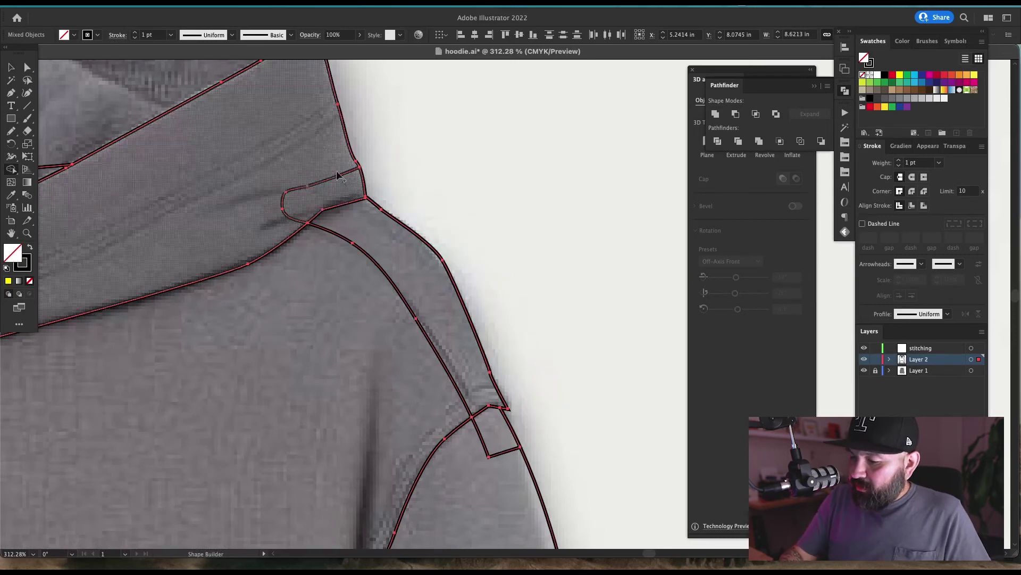
left_click_drag(494, 435, 504, 481)
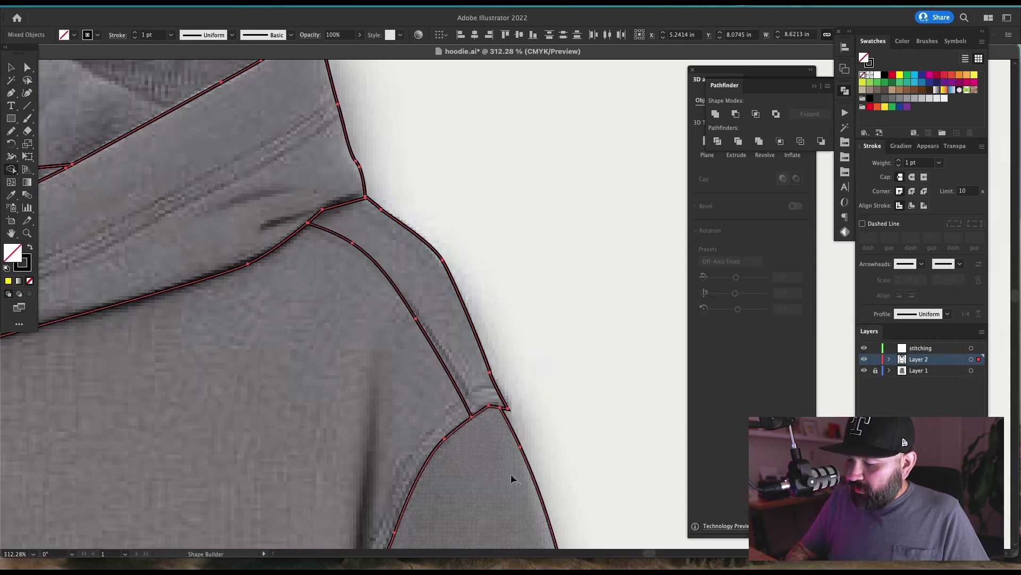
- Examine the right shoulder panel's corners and edges where it meets the hood and the sleeve
key("z")
left_click_drag(311, 192, 459, 315)
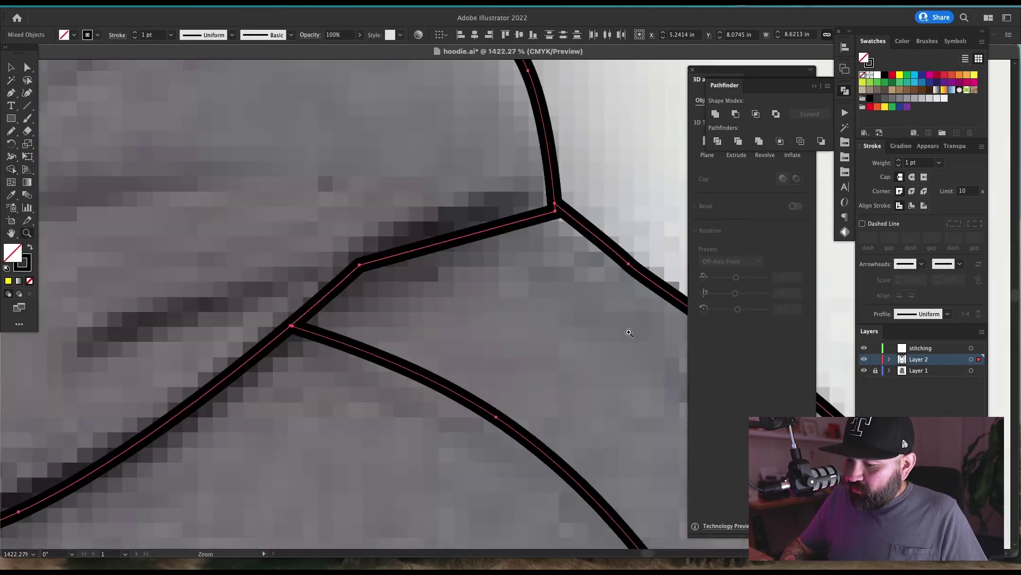
key("space")
left_click_drag(598, 365, 421, 303)
left_click_drag(591, 460, 373, 170)
left_click_drag(628, 457, 493, 203)
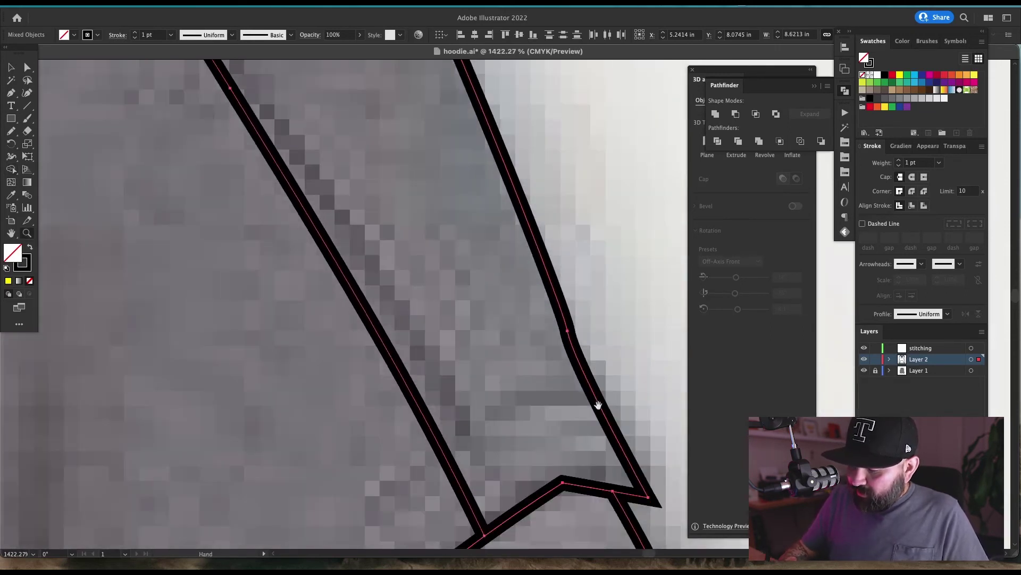
left_click_drag(666, 440, 553, 213)
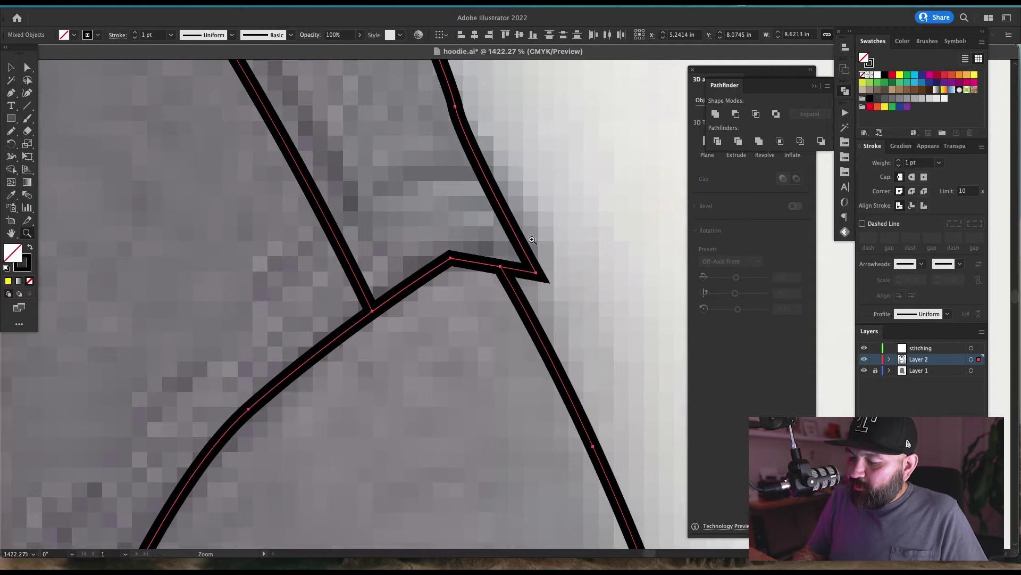
key("super+1")
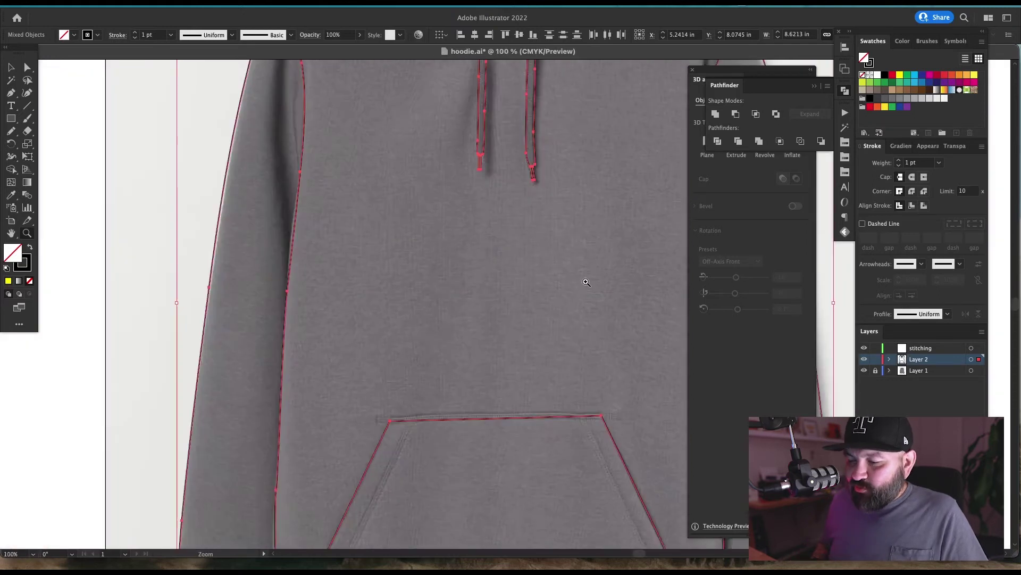
key("super+shift+a")
left_click_drag(584, 281, 541, 349)
left_click_drag(576, 127, 421, 280)
left_click_drag(600, 394, 553, 356)
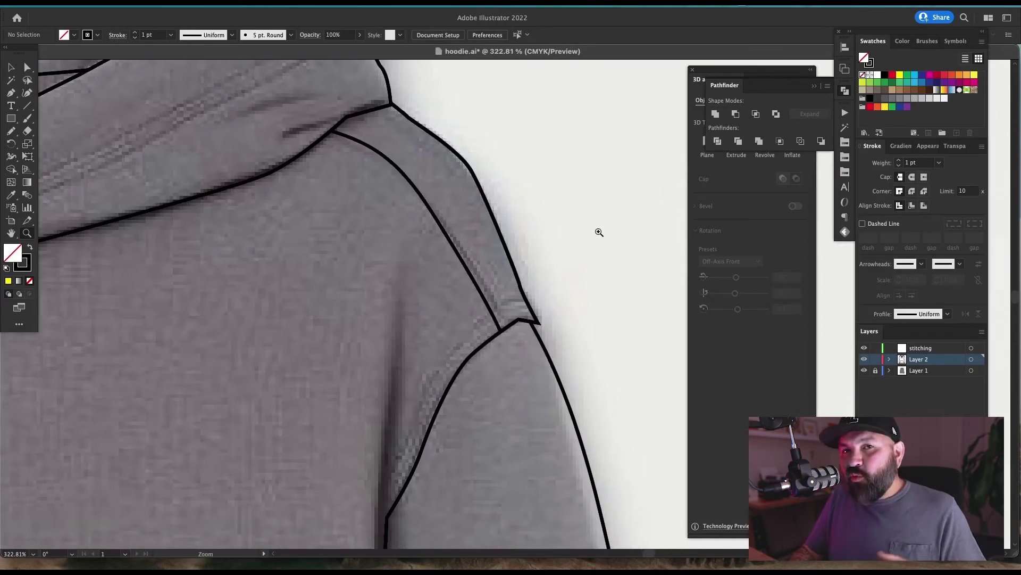
left_click(537, 334, "alt")
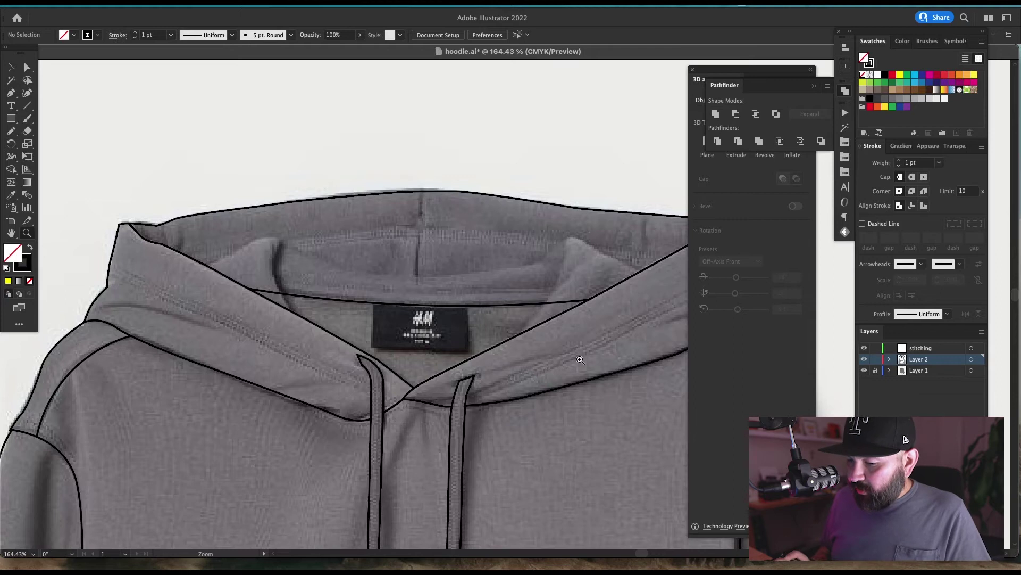
- Lock Layer 2, make the stitching layer active and set the stroke colour to magenta
key("space")
left_click_drag(580, 359, 626, 261)
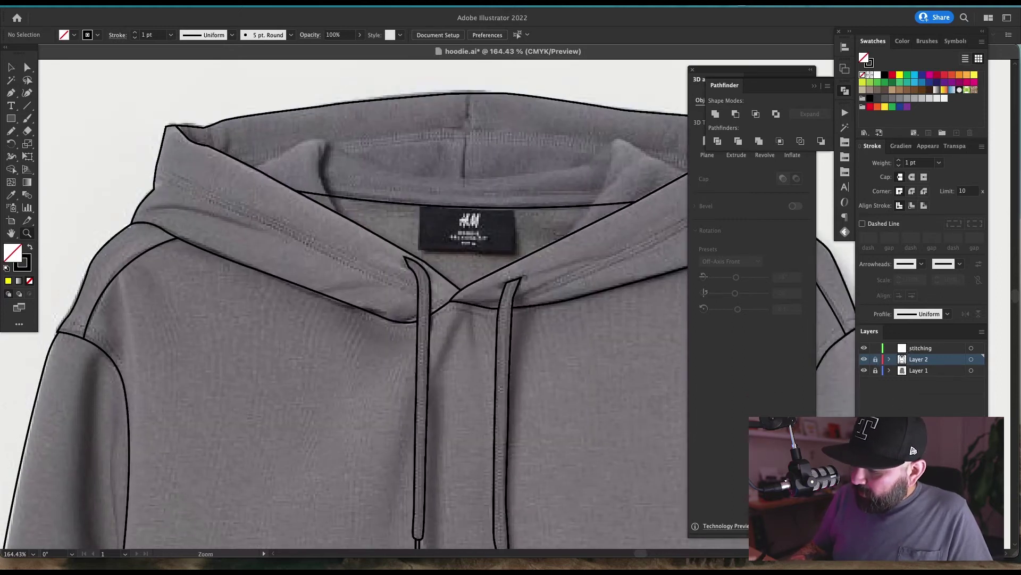
left_click(928, 348)
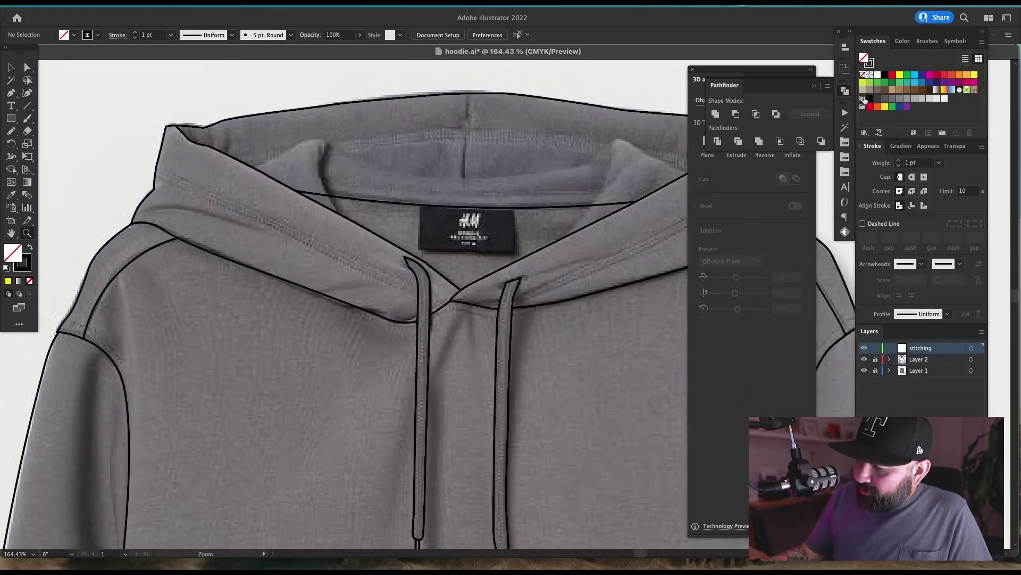
left_click(865, 98)
left_click(929, 76)
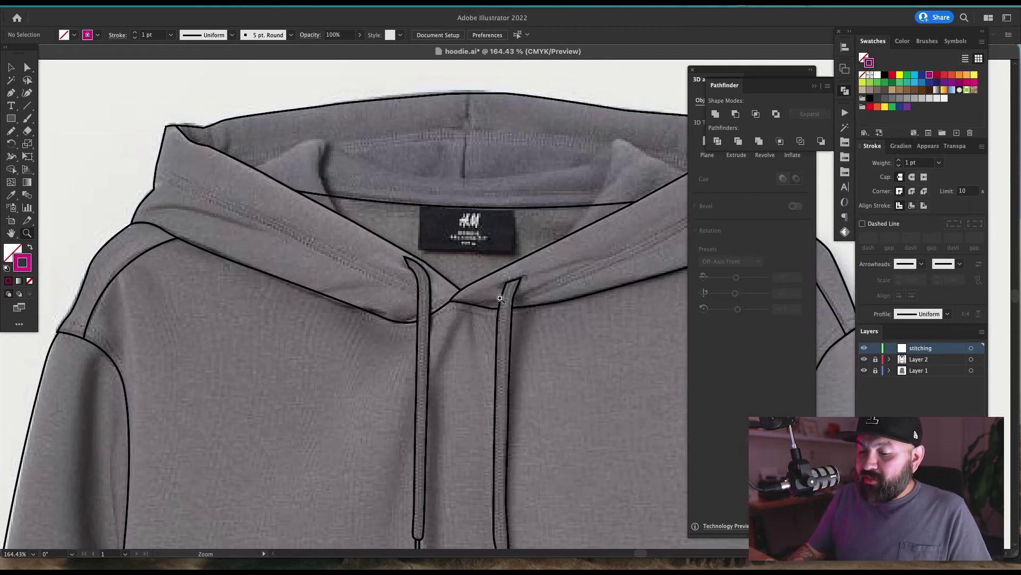
- Draw a freehand Pencil line about 2.29 in wide and 1.05 in high along the stitching across the hood's left side
scroll(500, 299, "up", 2)
scroll(500, 298, "right", 2)
left_click_drag(571, 107, 93, 313)
left_click_drag(602, 399, 435, 369)
left_click_drag(634, 423, 681, 365)
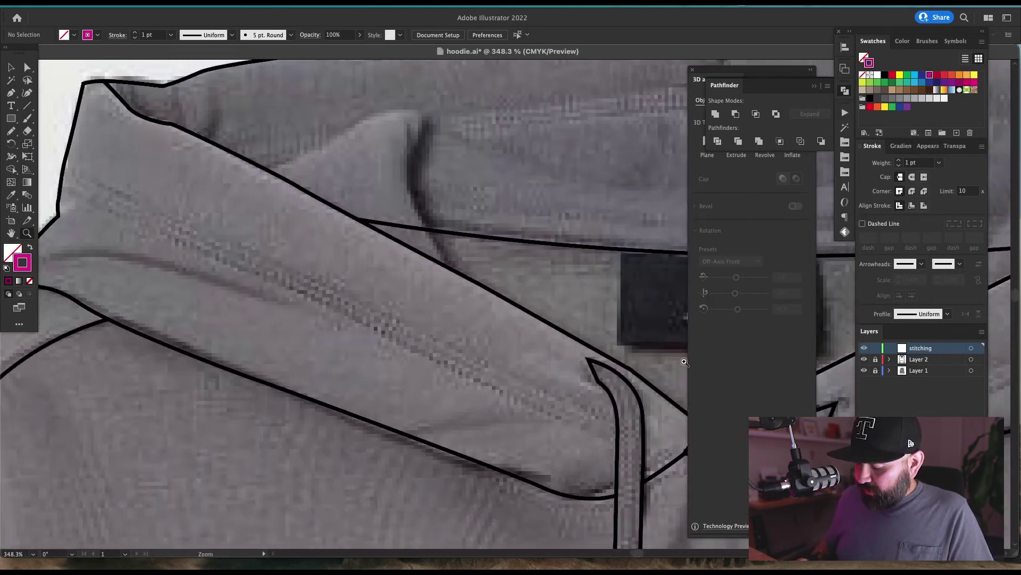
key("n")
left_click_drag(64, 181, 673, 457)
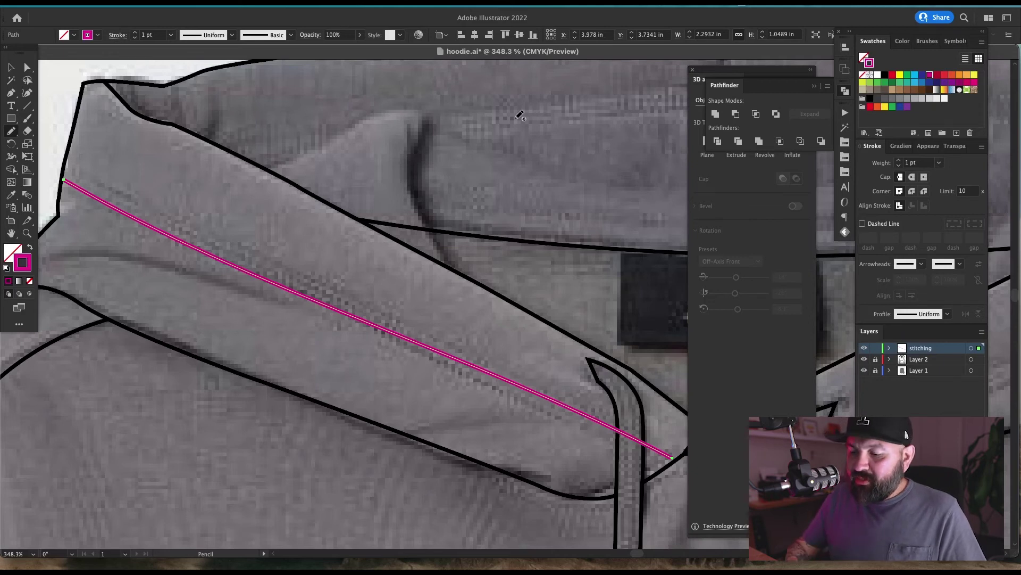
- Turn the hood's stitching line into a dashed stroke with a 3 pt dash
key("v")
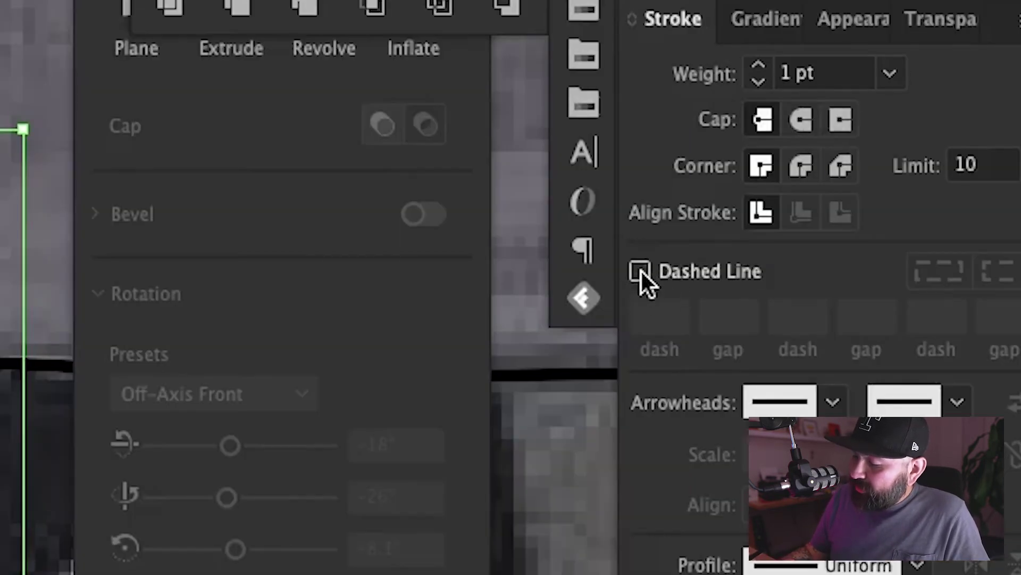
left_click(640, 272)
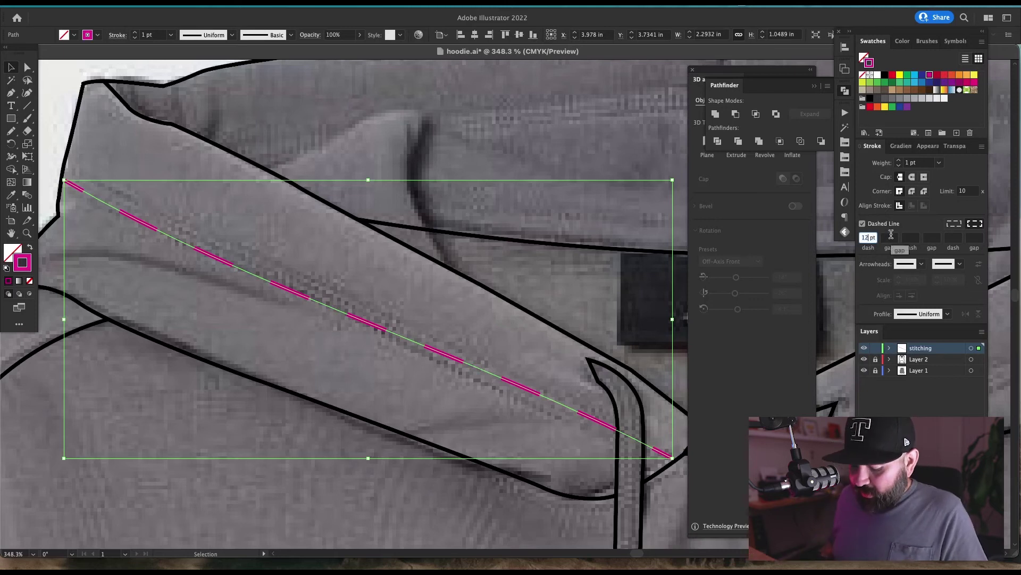
type("3")
key("Return")
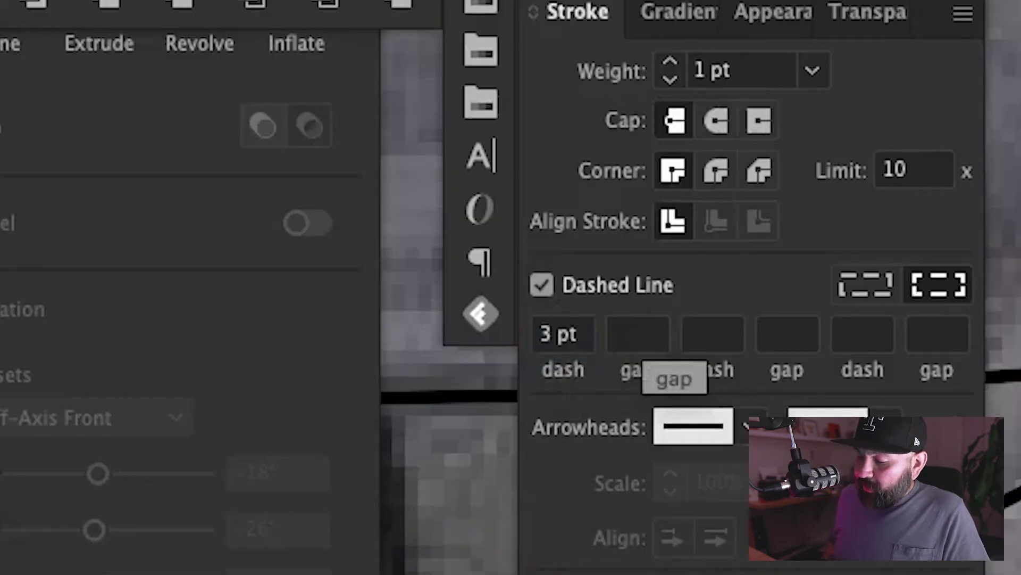
- Set the hood stitching line's dash to 4 pt and give it round caps and round joins
double_click(556, 342)
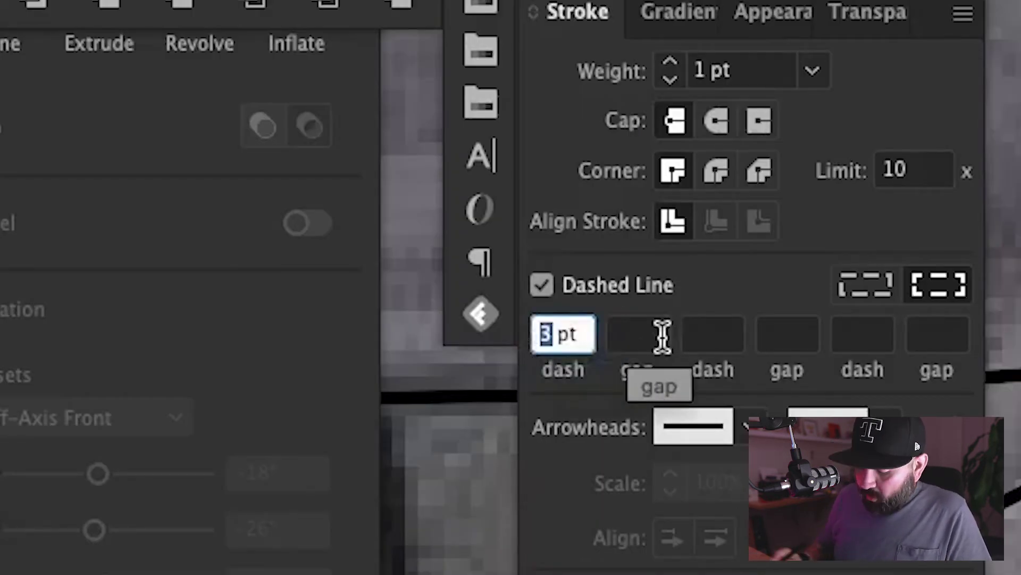
type("4")
key("Return")
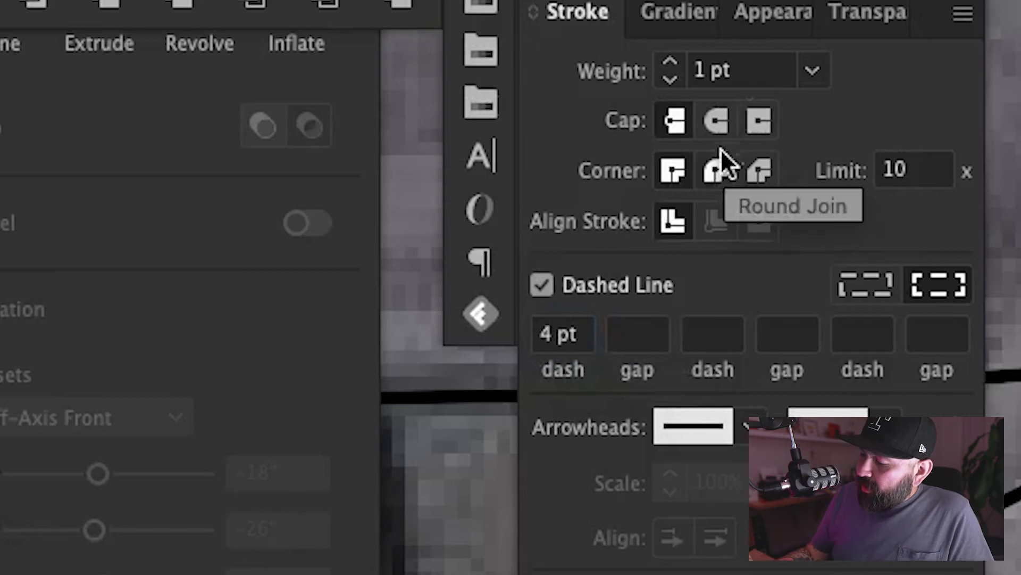
left_click(719, 122)
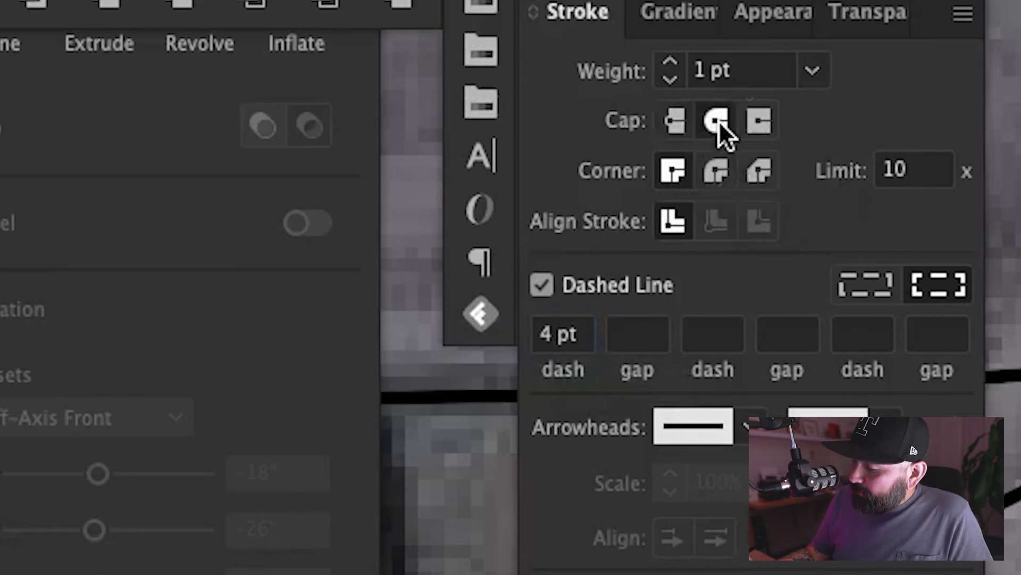
left_click(719, 172)
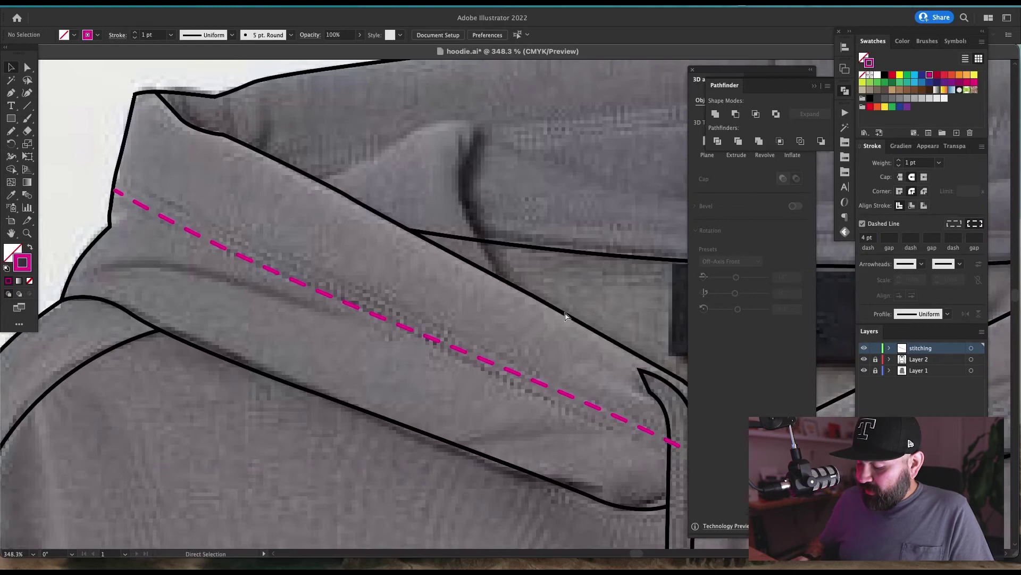
- Reduce the dash length of the stitching line across the hood's left side to 3 pt
key("super+minus")
key("super+minus")
key("super+minus")
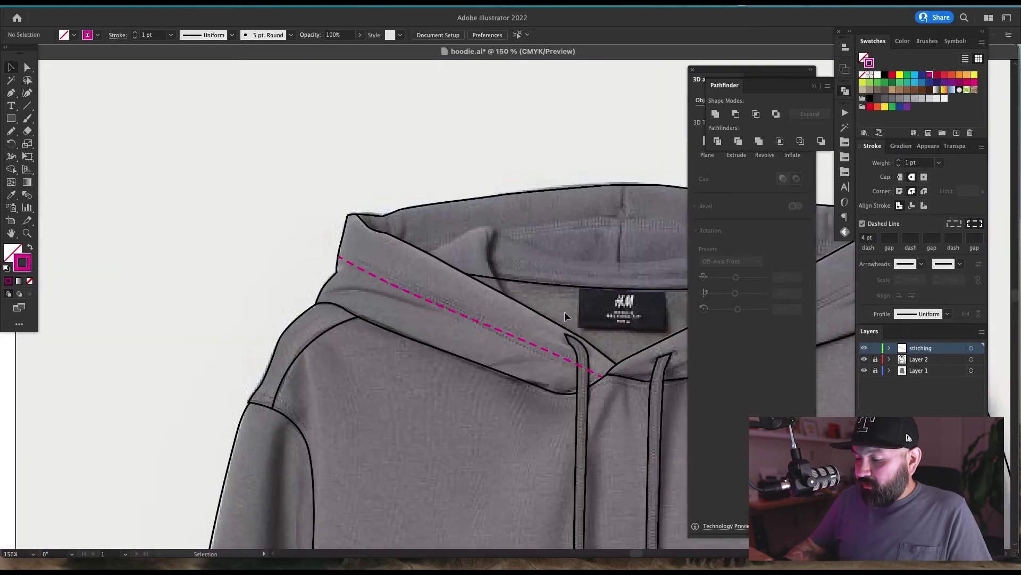
left_click_drag(409, 325, 316, 457)
left_click(523, 370)
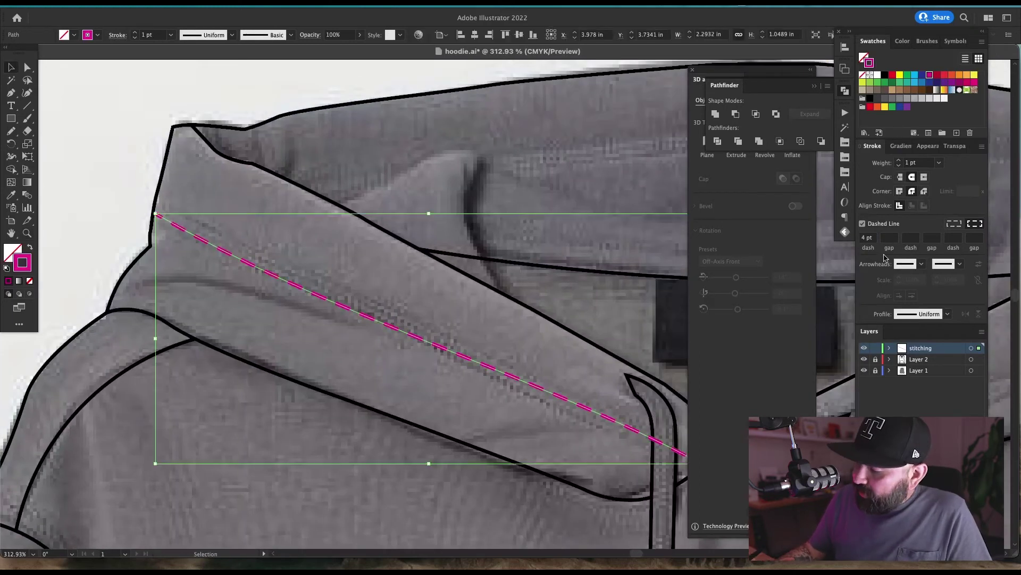
type("3")
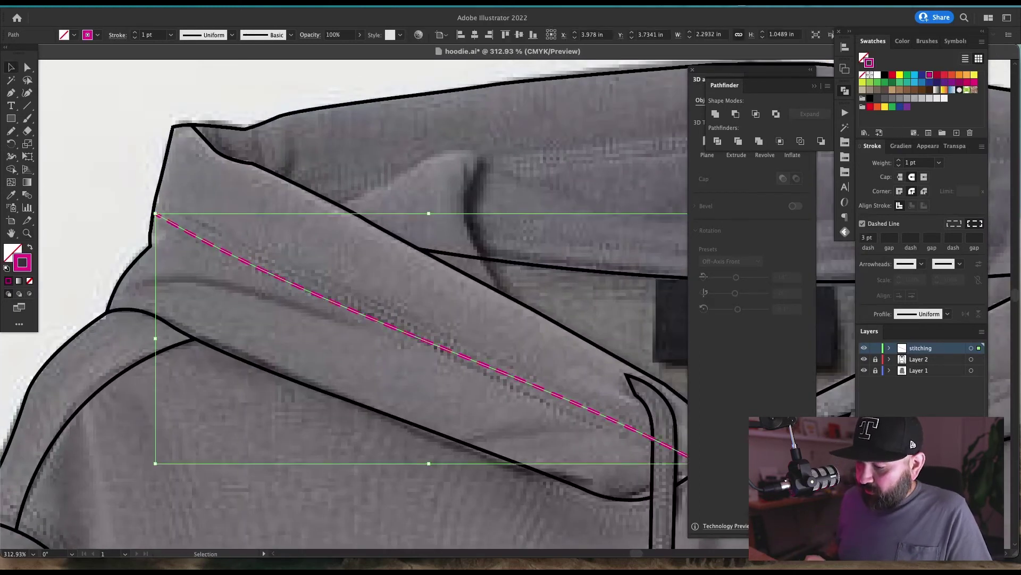
key("Return")
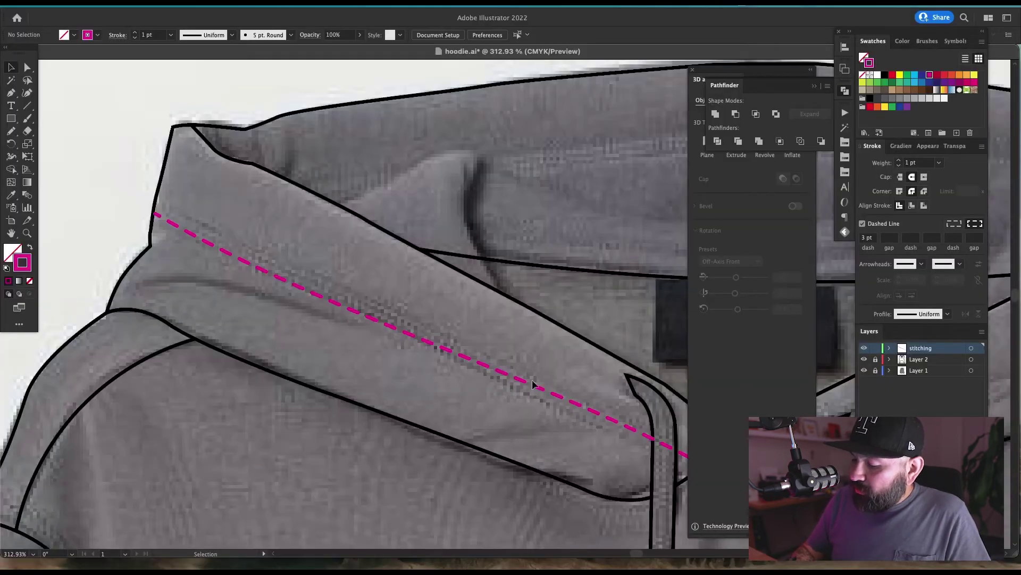
- Try a 3 pt gap and then a 5 pt gap between the dashes of the hood's stitching line
left_click(535, 384)
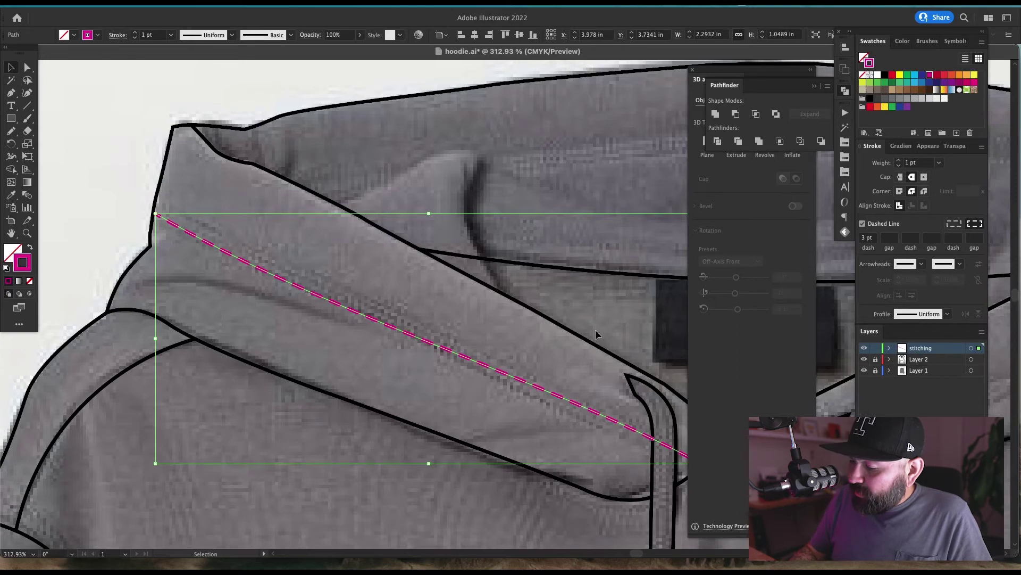
left_click(890, 237)
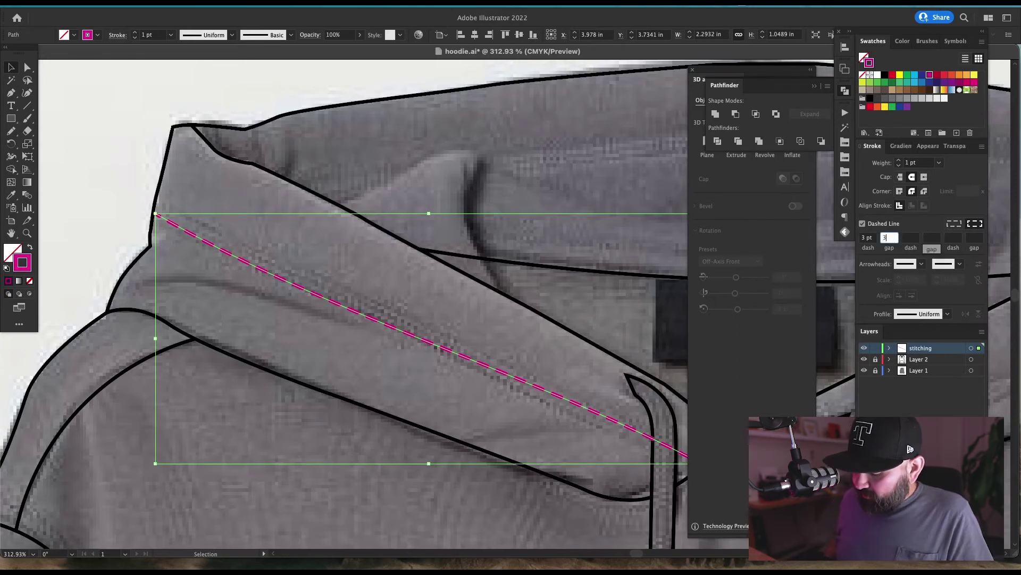
type("3pt")
key("Return")
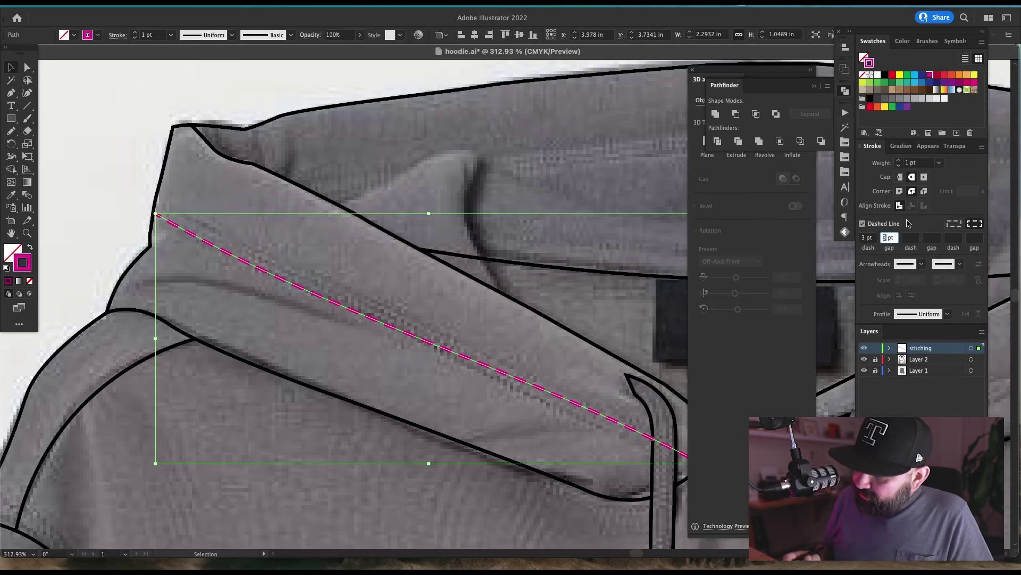
type("5pt")
key("Return")
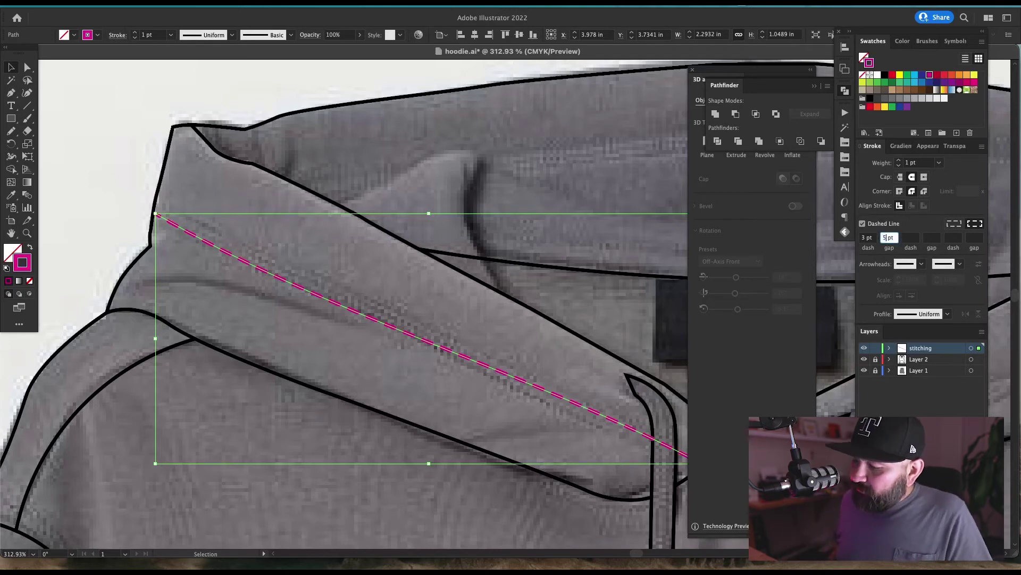
left_click(528, 395)
- Set the gap between the dashes of the hood's stitching line to 2 pt
key("super+space")
left_click_drag(486, 379, 551, 383)
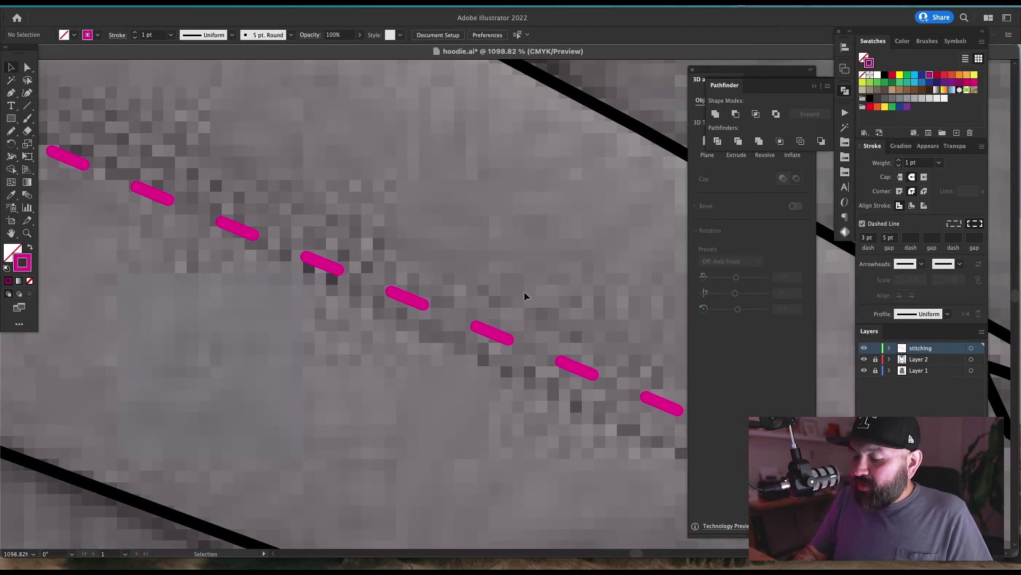
key("super+a")
left_click(888, 238)
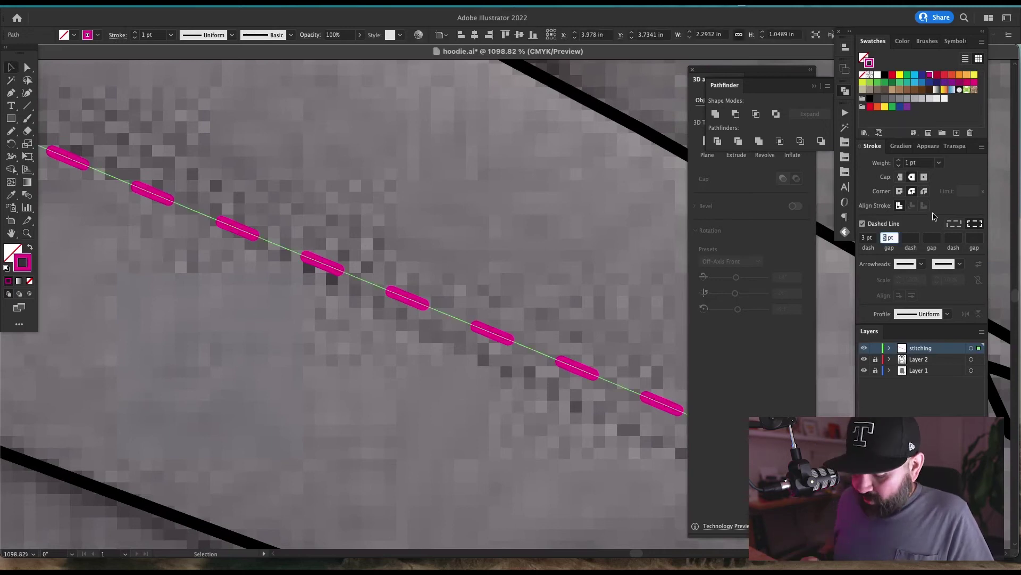
type("2 pt")
key("Return")
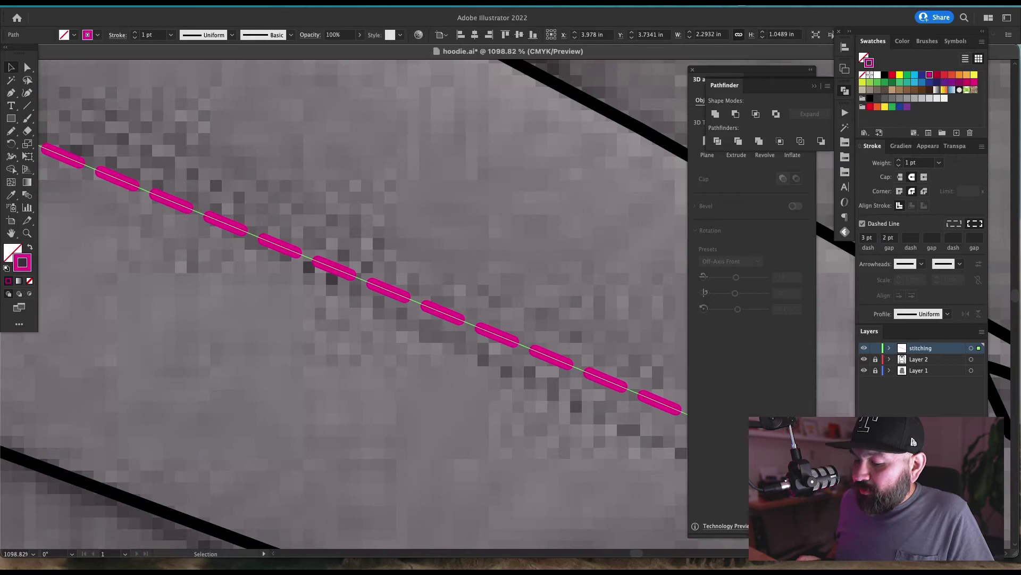
key("super+shift+a")
scroll(587, 341, "down", 5)
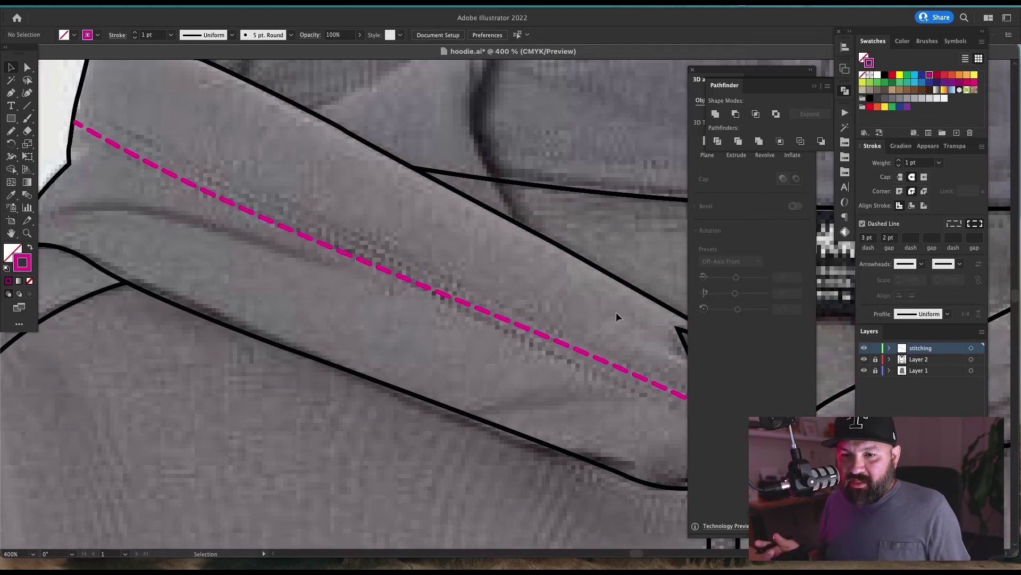
- Duplicate the dashed stitching line and place the copy parallel to it, just above, with its outer end at the hood's left edge
left_click_drag(585, 381, 468, 356)
key("super+v")
key("super+shift+a")
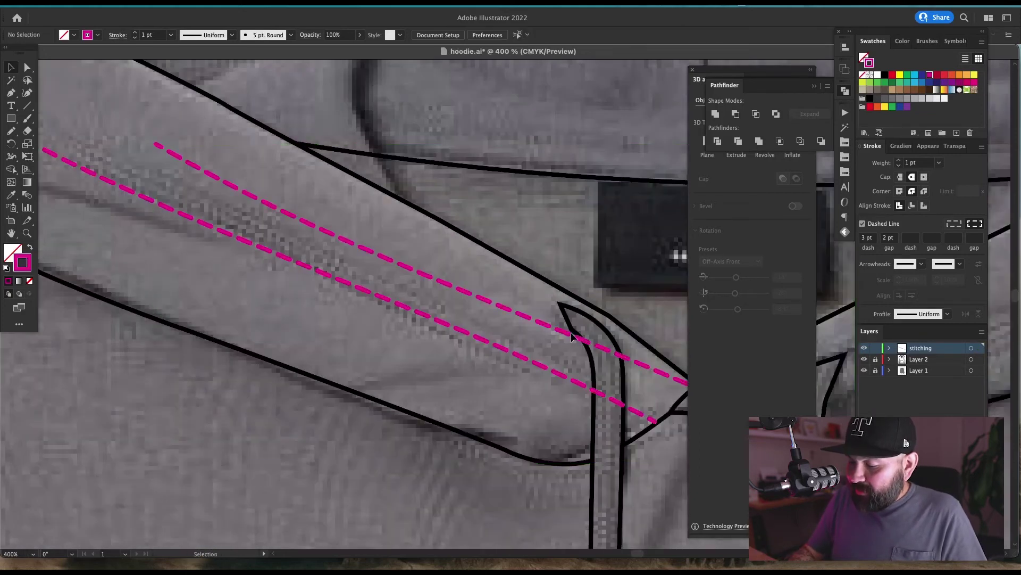
left_click_drag(568, 333, 543, 328)
scroll(544, 331, "up", 3)
scroll(544, 331, "left", 3)
left_click(510, 360)
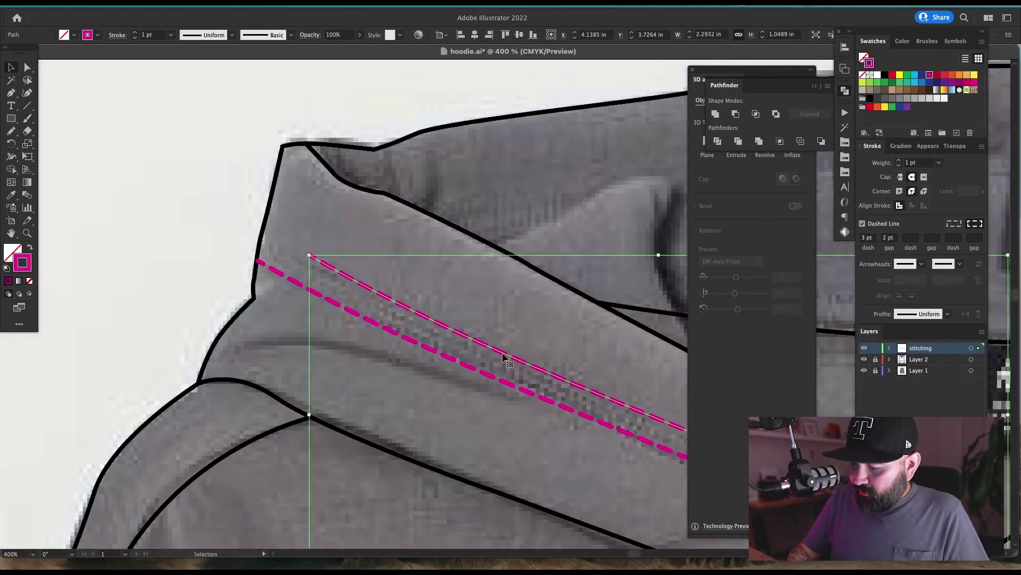
left_click_drag(504, 357, 454, 349)
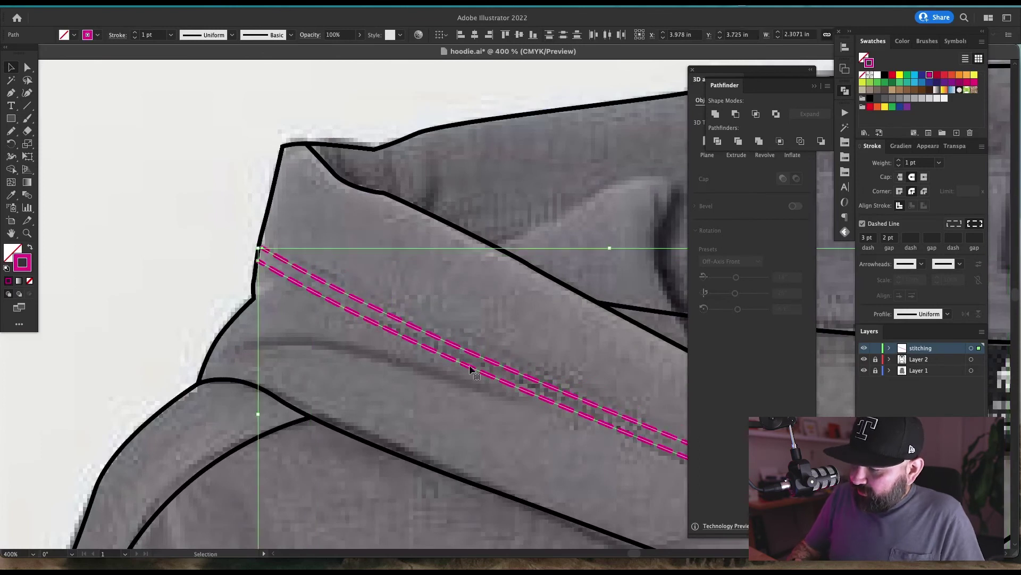
- Change the stroke of both stitching lines on the hood's left side to black and group them
left_click(885, 75)
key("super+shift+a")
scroll(469, 319, "right", 5)
scroll(468, 320, "down", 2)
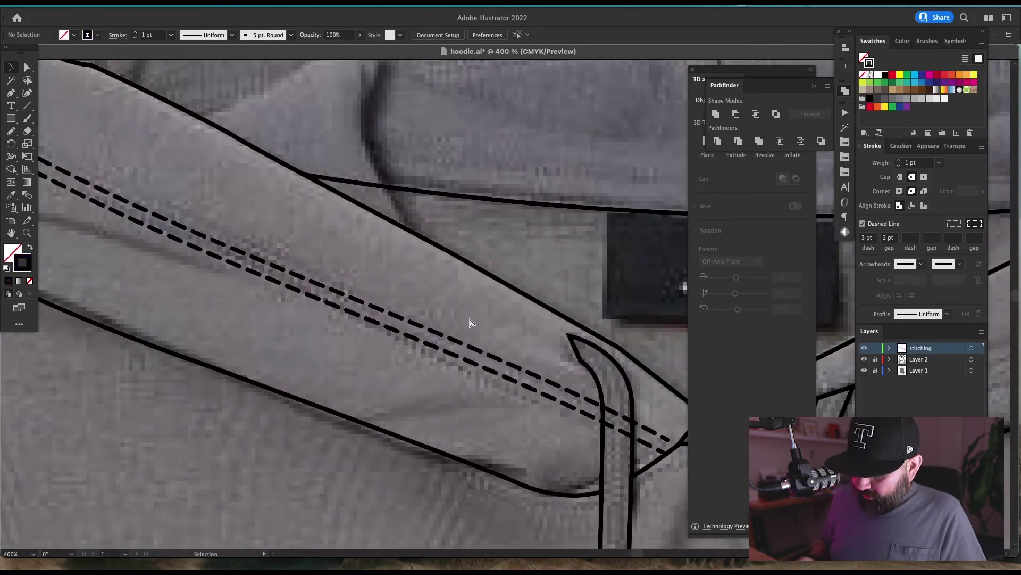
left_click(512, 363)
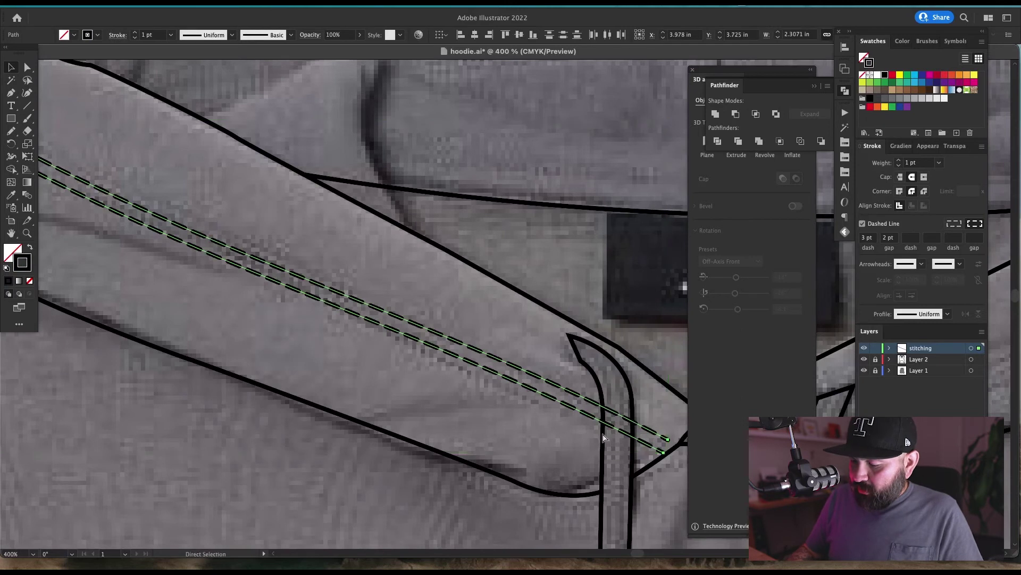
scroll(637, 303, "right", 4)
scroll(637, 304, "down", 1)
key("super+shift+a")
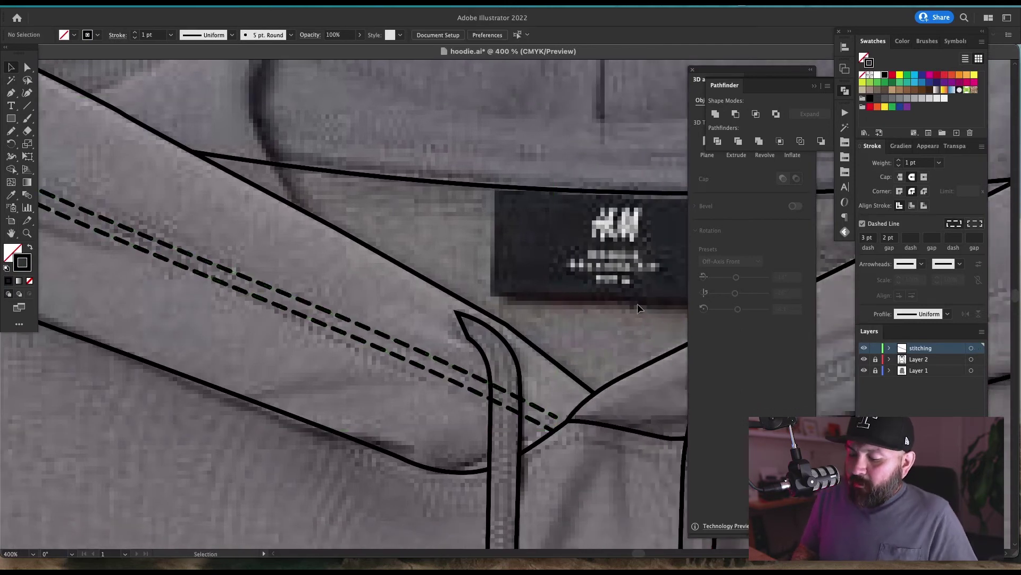
- Cut both stitching lines with the Scissors tool where they cross the two edges of the left drawstring
scroll(550, 344, "down", 3)
scroll(549, 345, "right", 1)
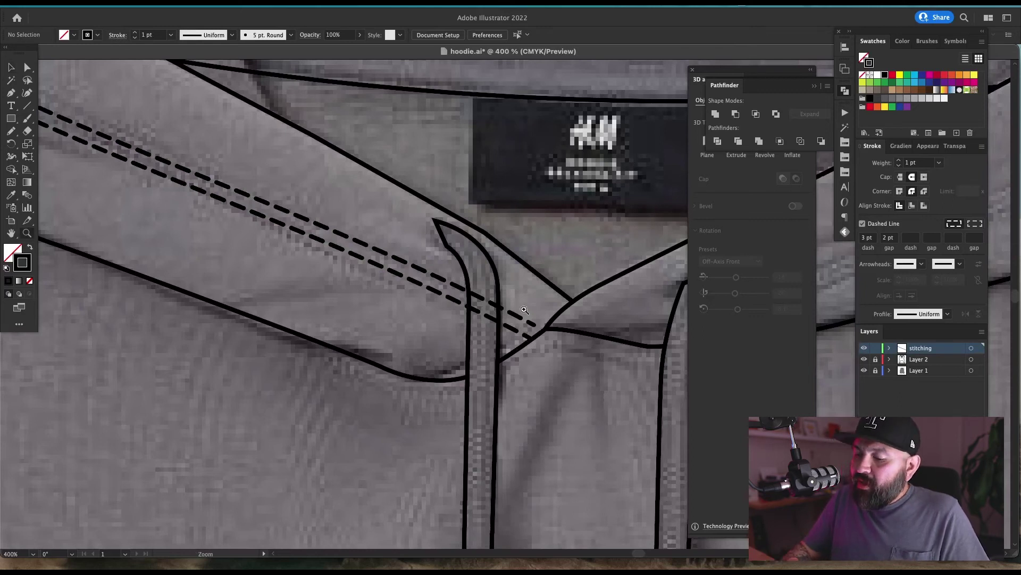
scroll(499, 303, "up", 5)
key("v")
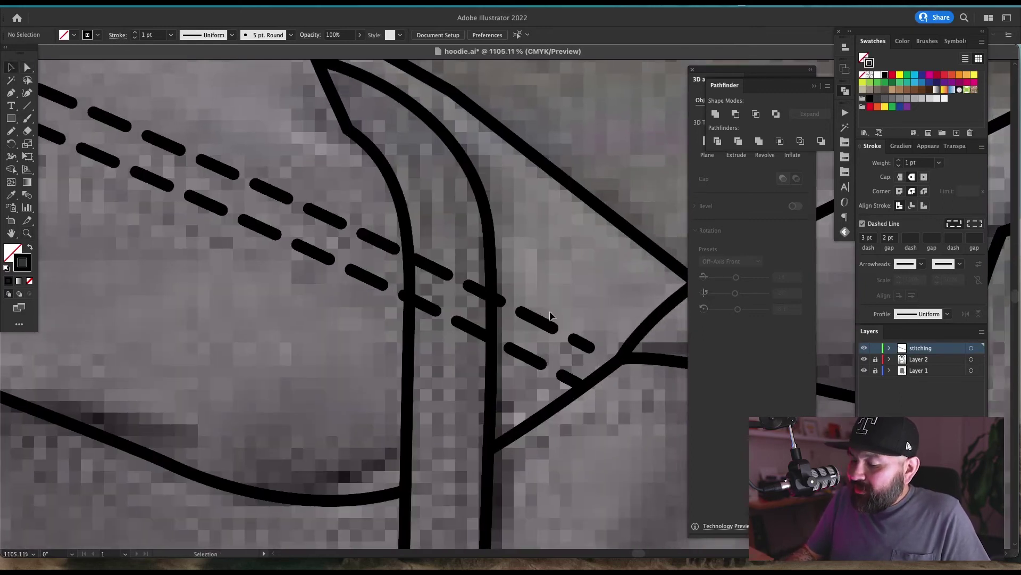
left_click(539, 347)
key("c")
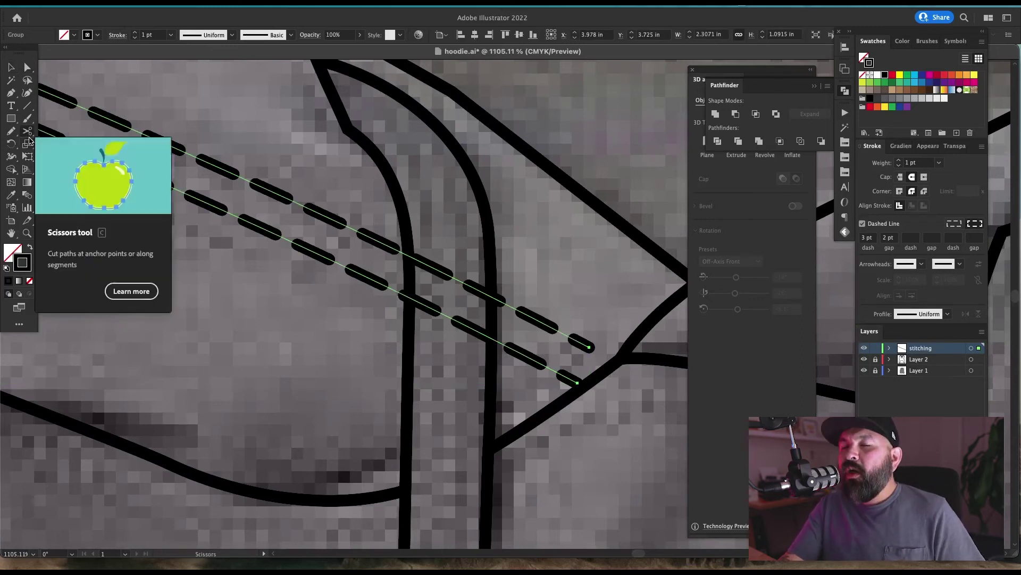
left_click(408, 256)
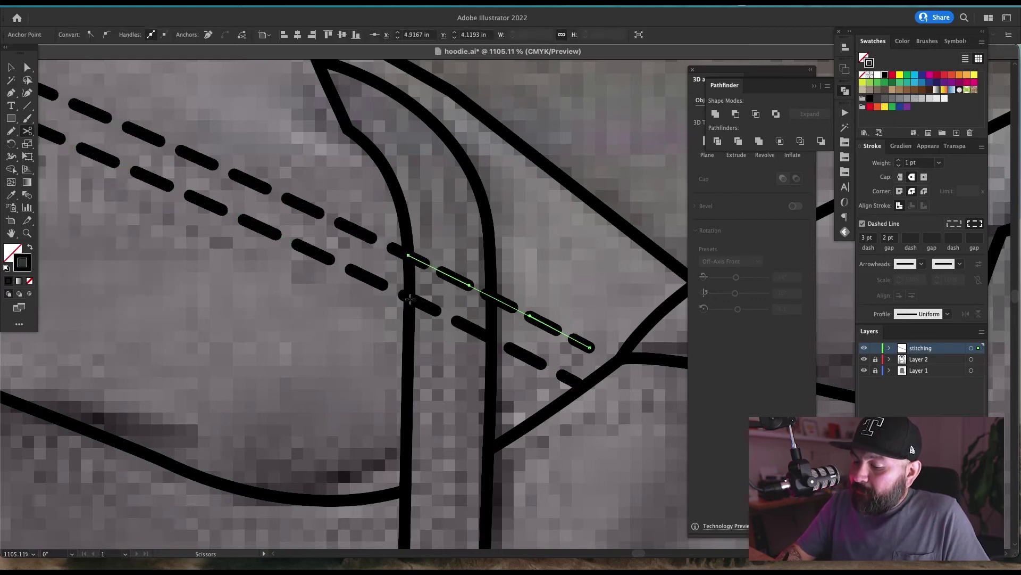
left_click(410, 299)
left_click(491, 297)
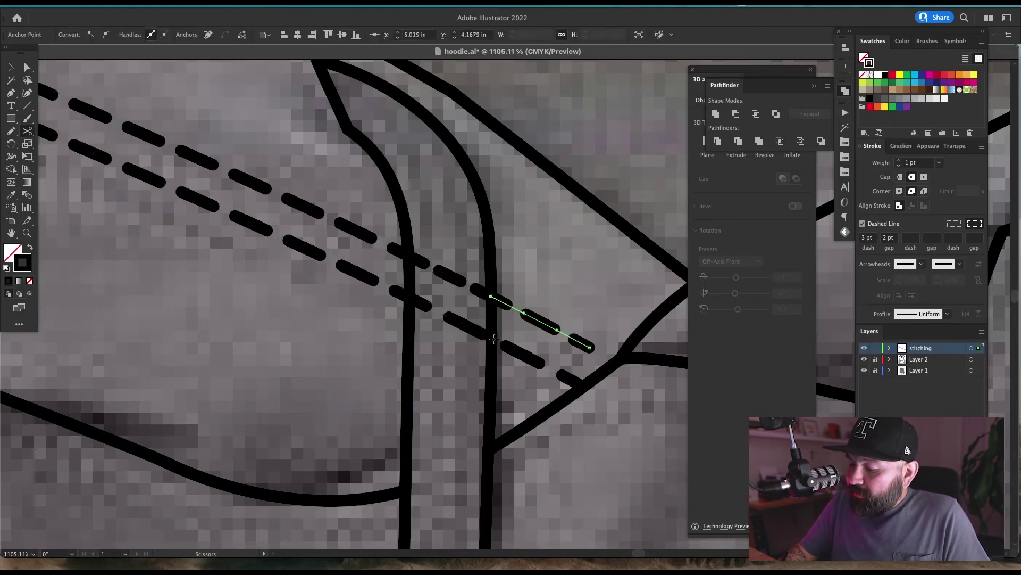
left_click(493, 339)
- Delete the two cut stitching segments that lie inside the left drawstring
key("a")
left_click(461, 256)
left_click(462, 281)
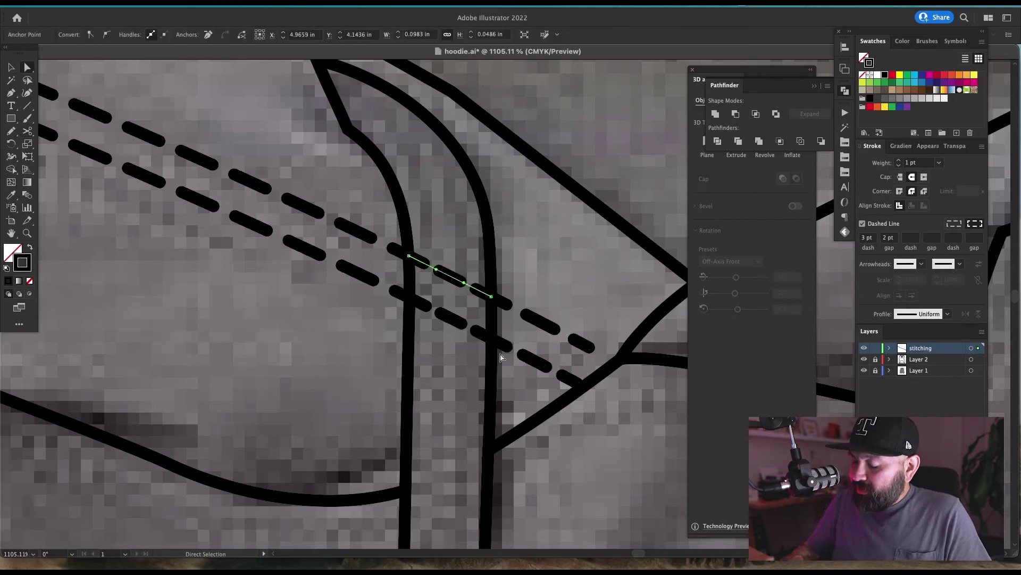
key("Delete")
left_click(465, 326)
key("Delete")
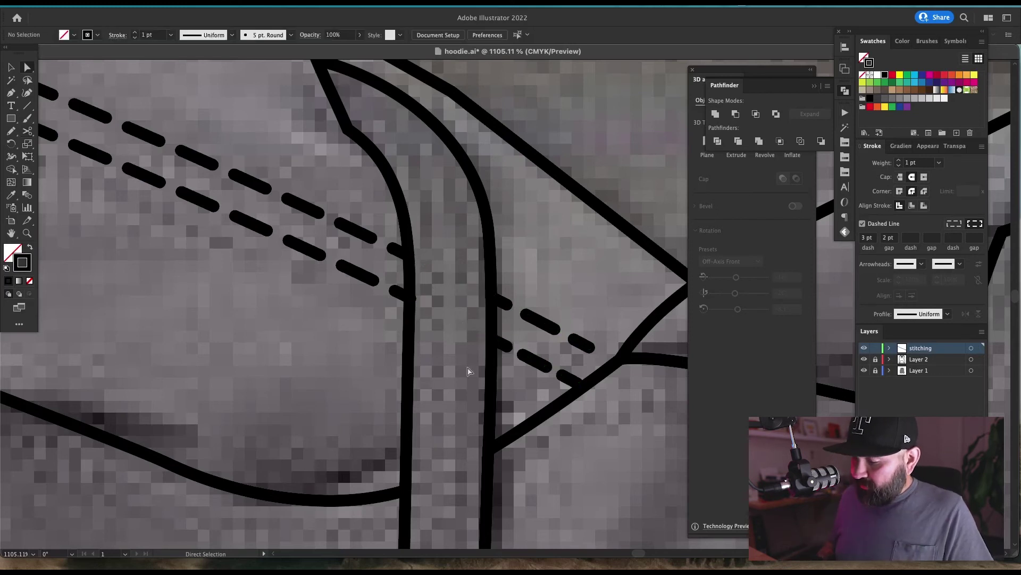
key("ctrl+minus")
key("ctrl+minus")
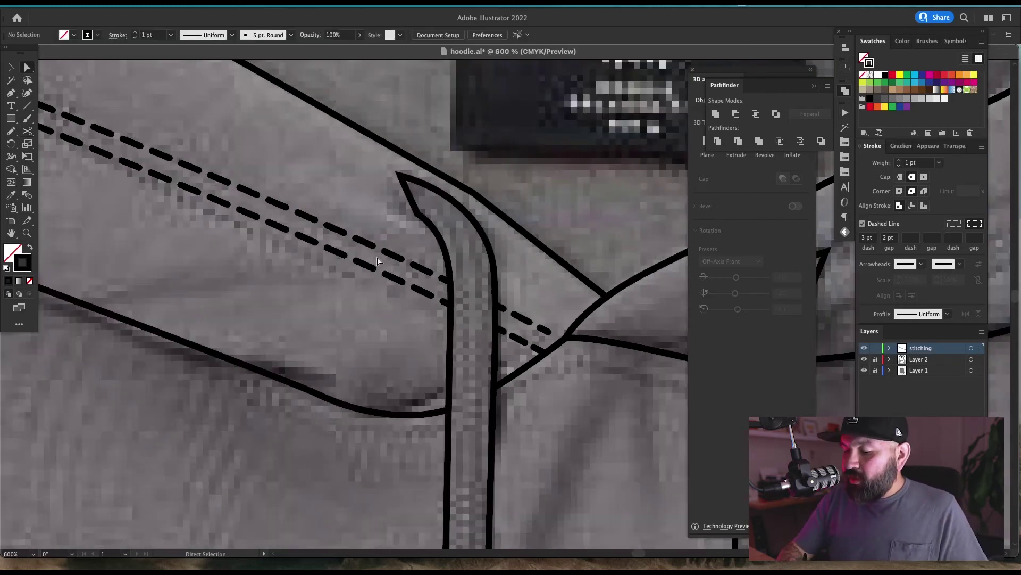
- Draw a dashed Pencil line along the stitching on the hood's right side and place a parallel copy just below it
key("n")
key("ctrl+minus")
key("ctrl+minus")
key("ctrl+minus")
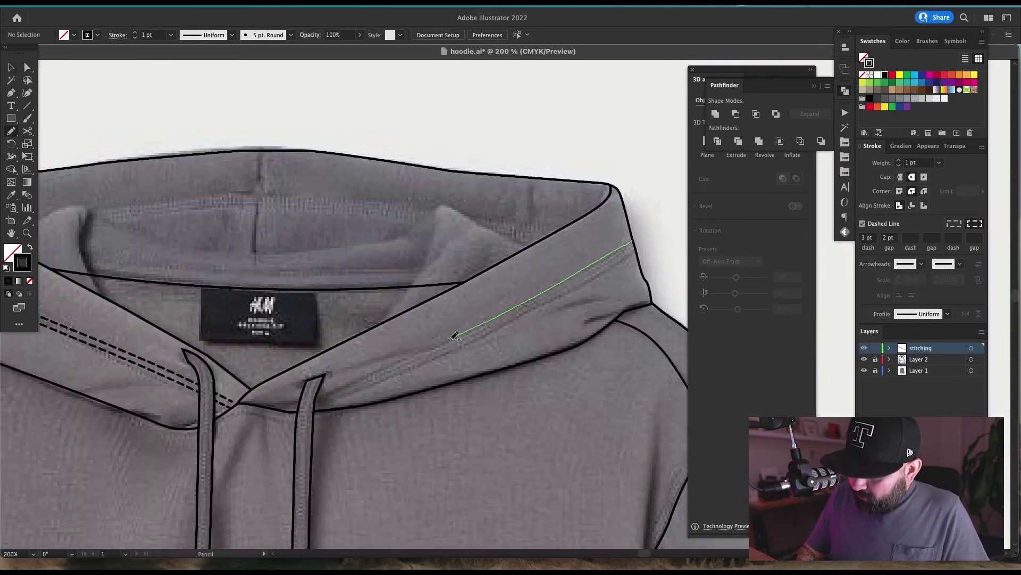
left_click_drag(321, 395, 318, 396)
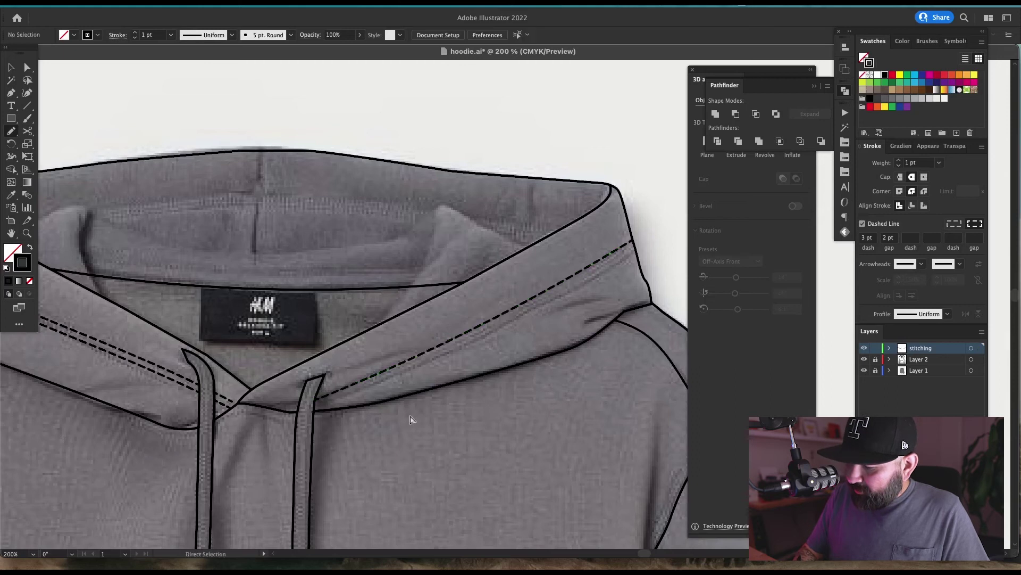
key("v")
left_click_drag(601, 259, 603, 268, "alt")
- Draw a dashed Pencil stitching line just above the cuff seam of the right sleeve
key("z")
key("v")
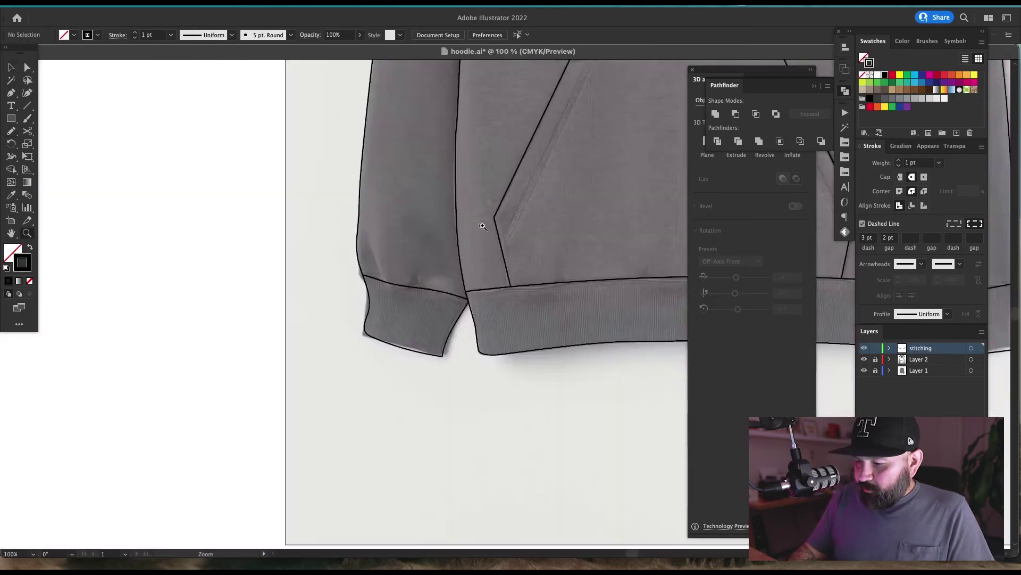
left_click_drag(354, 322, 548, 362)
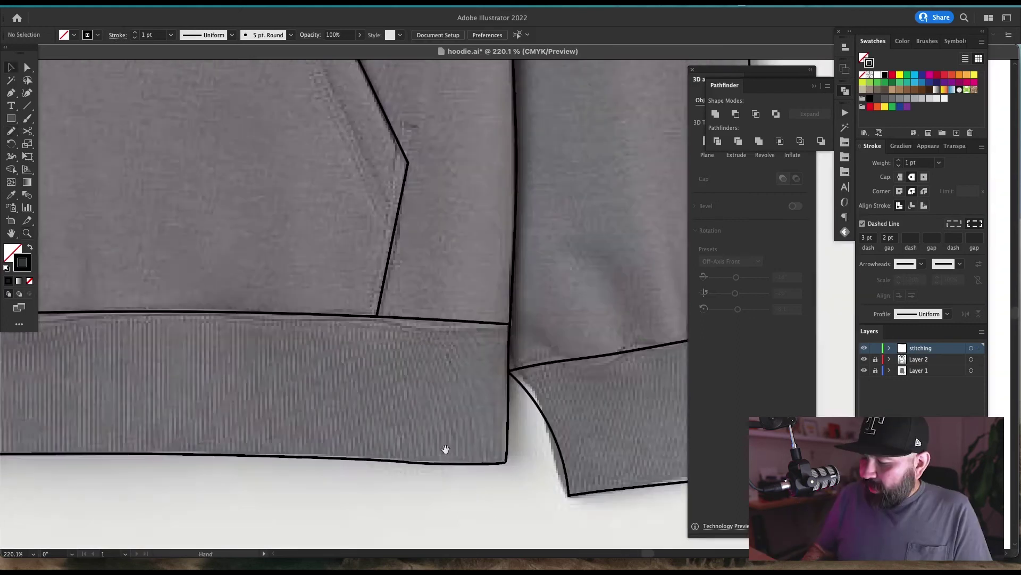
left_click_drag(558, 406, 390, 397)
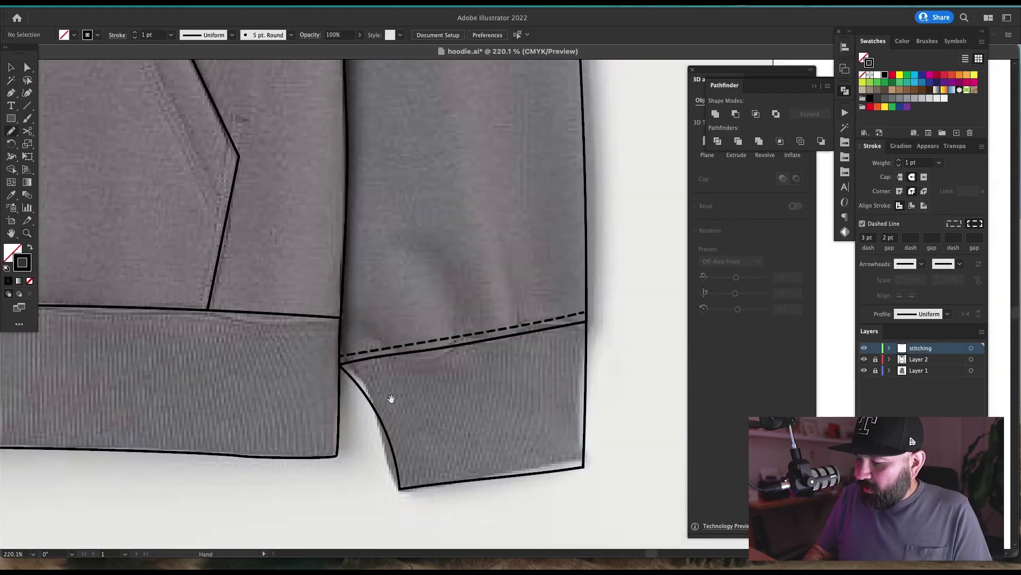
- Draw a dashed Pen stitching line just above the waistband seam, ending at the left edge of the hoodie's body
left_click_drag(454, 349, 429, 349)
left_click_drag(503, 379, 478, 381)
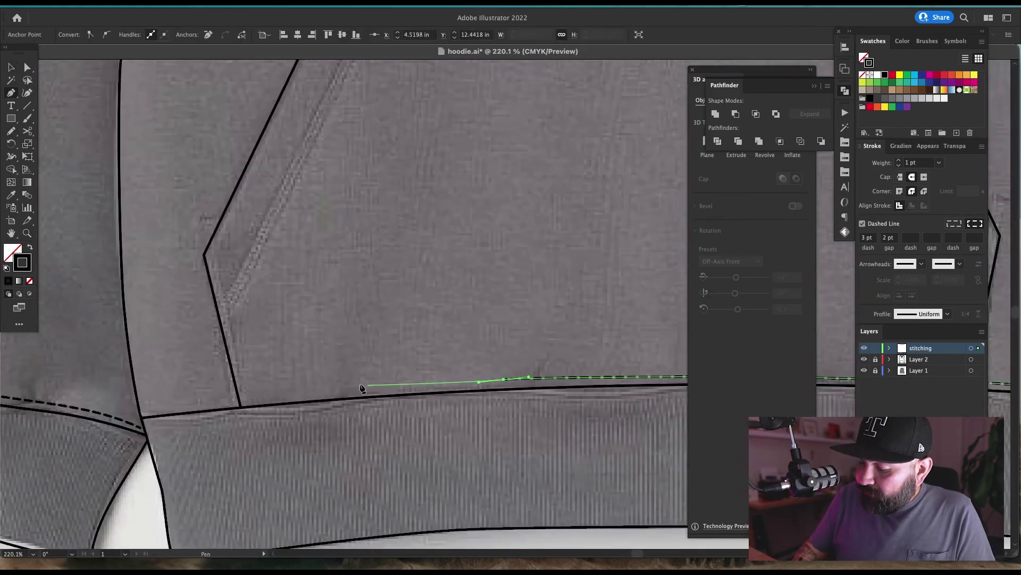
left_click(145, 409)
left_click(344, 509, "super")
mouse_move(231, 298)
left_mouse_down()
mouse_move(278, 312)
mouse_move(301, 291)
left_mouse_up()
- Draw dashed Pencil stitching lines just inside the short lower side edges of the front pocket
key("n")
left_click_drag(282, 248, 321, 397)
left_click_drag(588, 254, 565, 417)
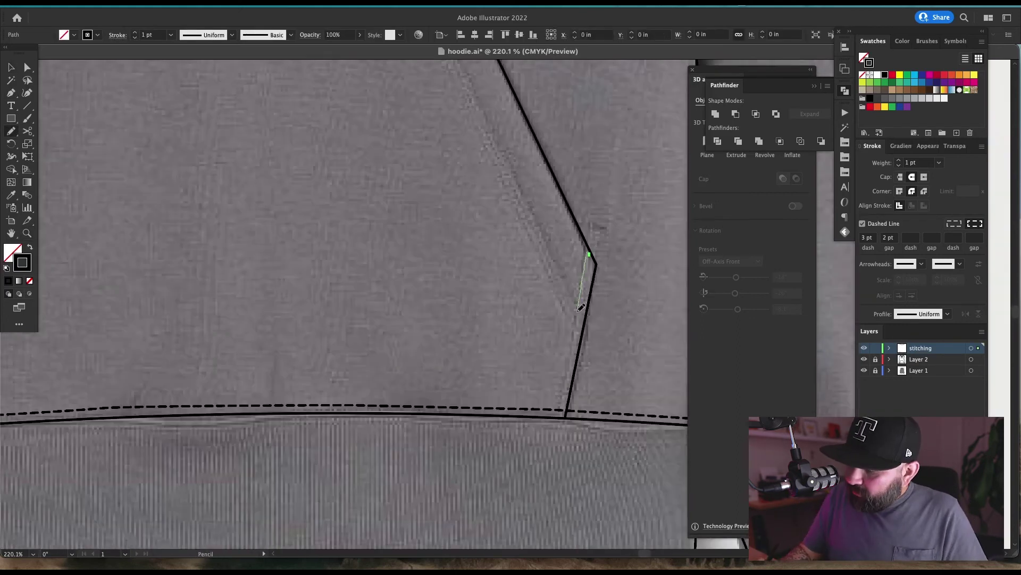
- Draw a straight dashed Pen stitching line just below the front pocket's top edge
key("p")
scroll(598, 224, "up", 5)
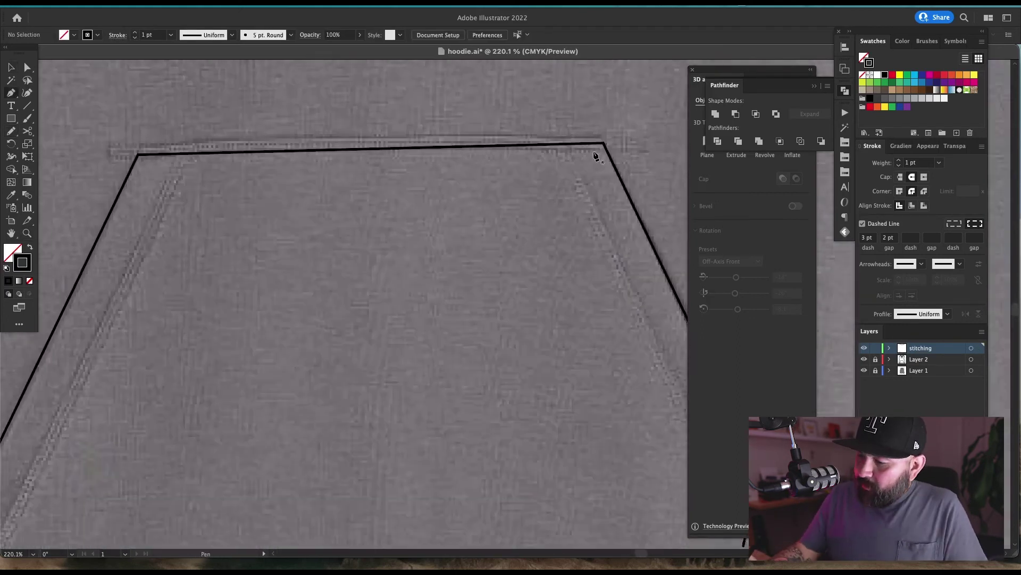
left_click(597, 153)
key("super+z")
left_click(607, 154)
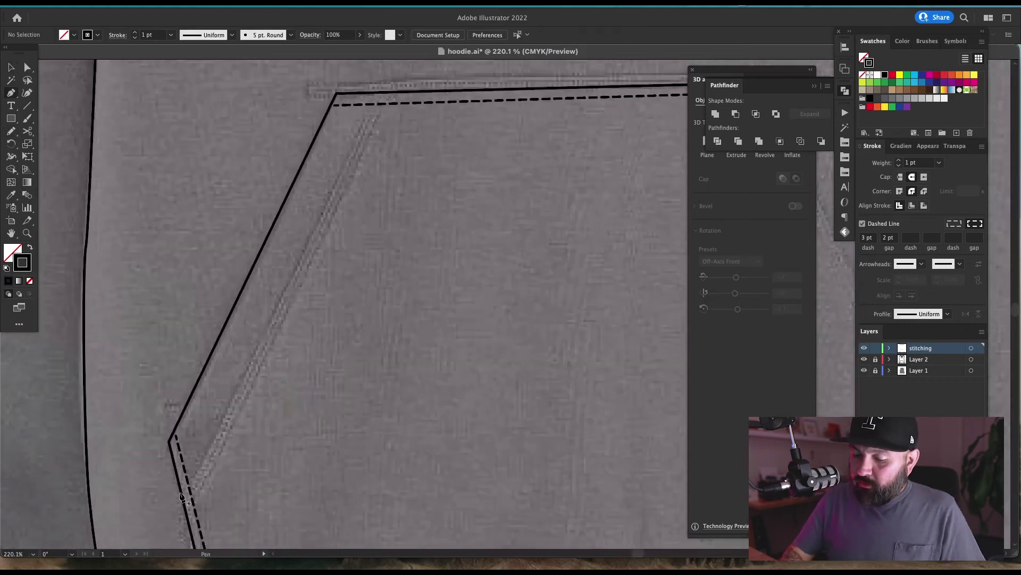
- Draw a dashed Pen line along the stitching of the pocket's left diagonal opening and place a parallel copy beside it
left_click(375, 97)
left_click(184, 494)
key("v")
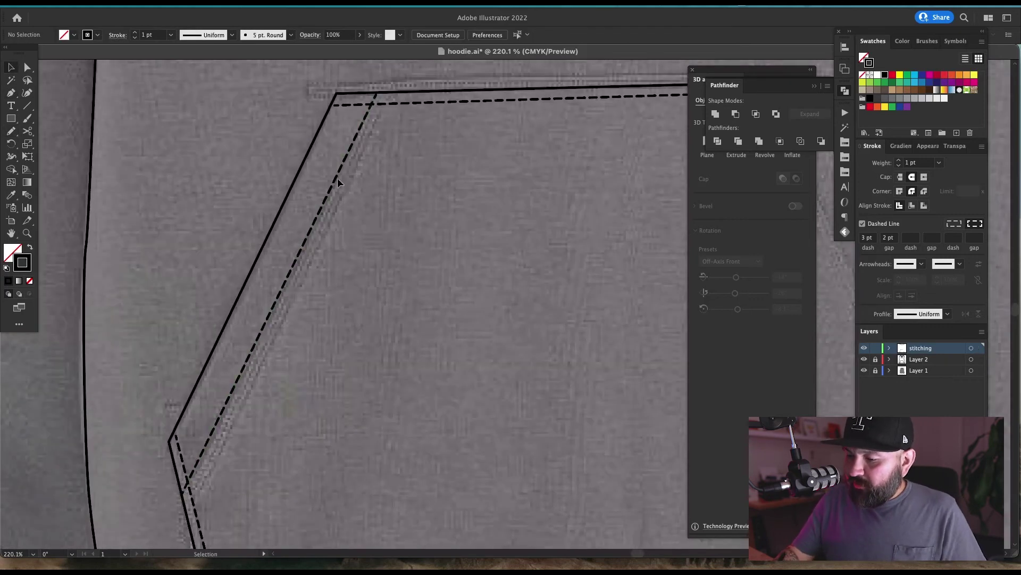
left_click_drag(338, 178, 347, 183)
- Adjust both end points of the copied diagonal stitching line so they meet the pocket's outline
scroll(190, 492, "up", 5)
key("a")
left_click(526, 318)
left_click_drag(527, 319, 516, 339)
scroll(518, 214, "up", 8)
left_click_drag(409, 315, 415, 306)
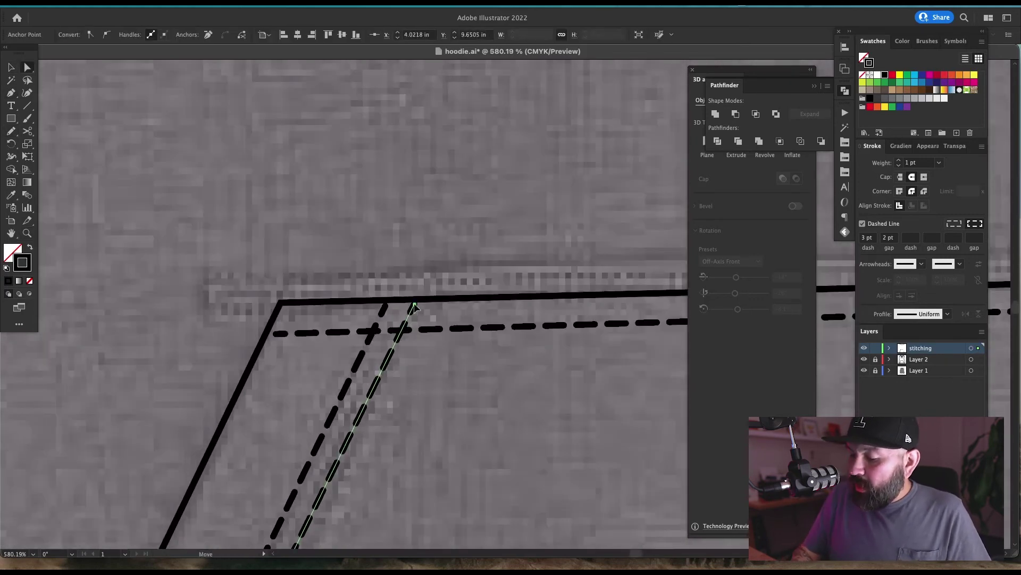
left_click_drag(403, 224, 319, 224)
- Group the two diagonal pocket stitching lines and make a mirrored copy of the group with Reflect
left_click(451, 351)
left_click_drag(451, 351, 341, 314)
key("super+g")
left_click_drag(537, 314, 606, 278)
key("o")
left_click(157, 228, "alt")
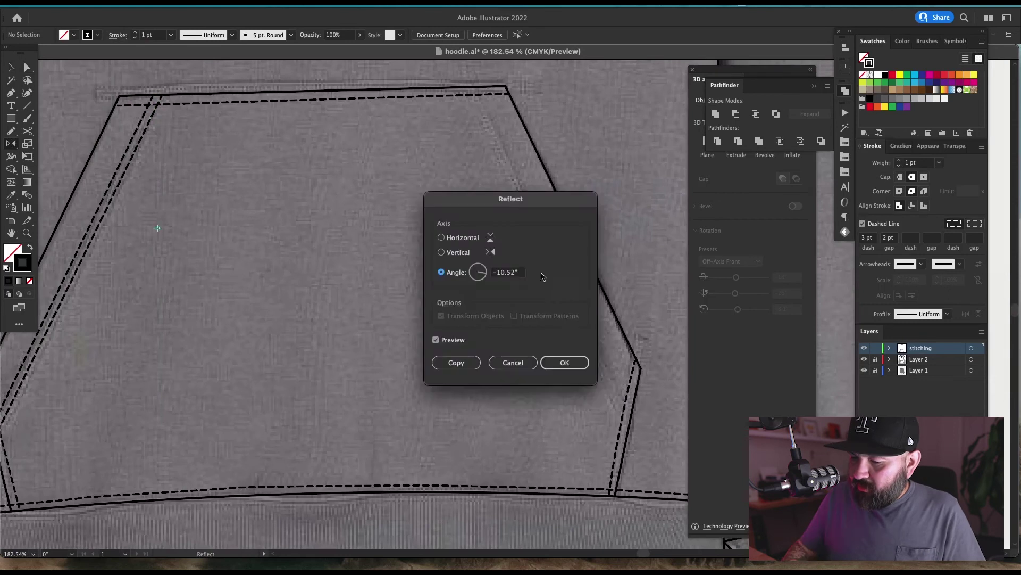
key("Escape")
left_click(324, 251)
- Align the mirrored stitching with the pocket's right diagonal opening and erase the ends that overshoot the pocket's side edge
left_click_drag(373, 303, 324, 298)
left_click_drag(620, 358, 545, 302)
scroll(546, 301, "up", 1)
left_click(440, 130)
left_click_drag(440, 130, 432, 122)
left_click_drag(623, 392, 586, 331)
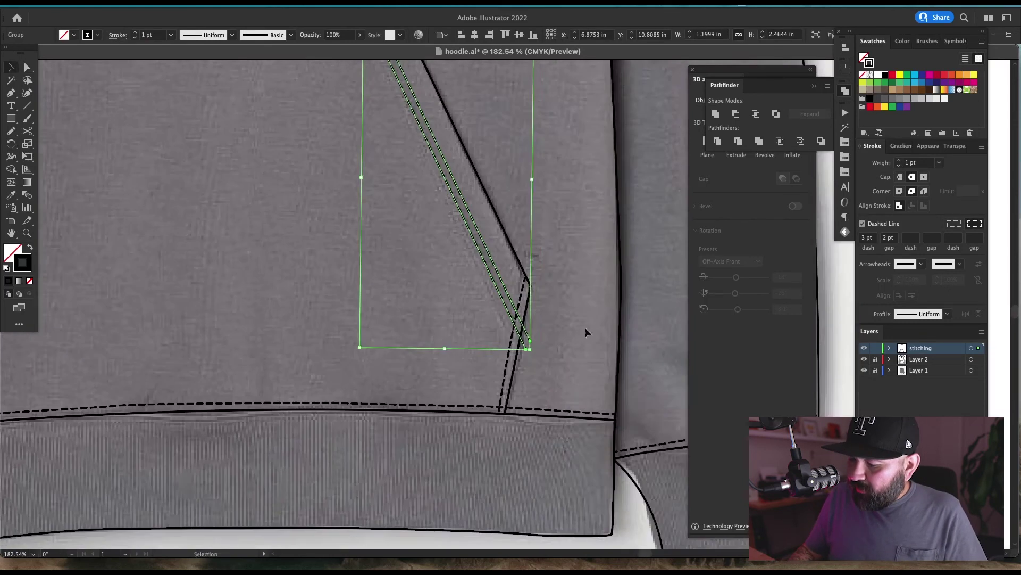
left_click_drag(544, 332, 591, 332)
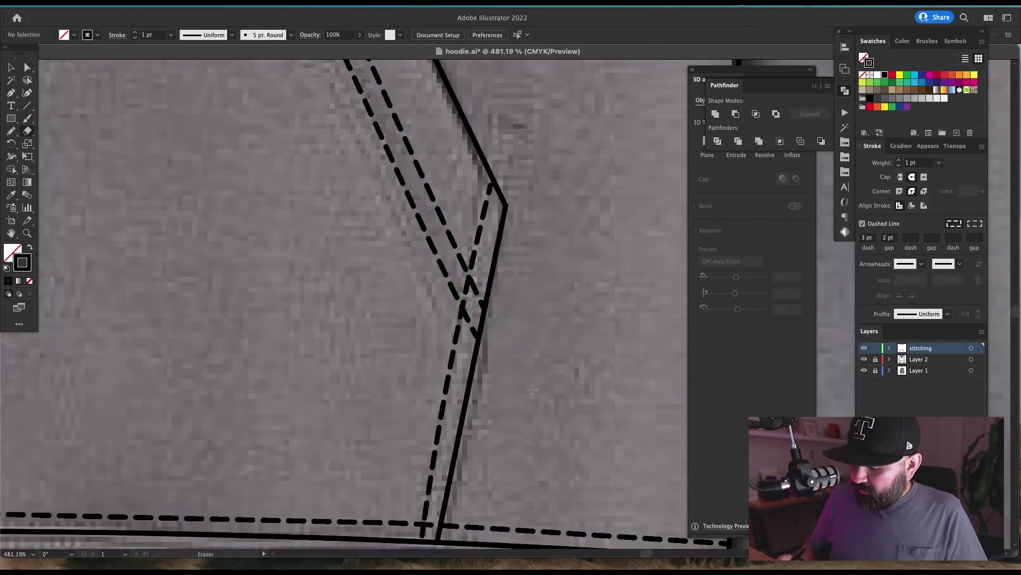
key("super+1")
- Draw a curved dashed Pen stitching line across the inside back of the hood, from its right edge to its left edge
left_click_drag(373, 214, 452, 505)
left_click_drag(468, 404, 549, 404)
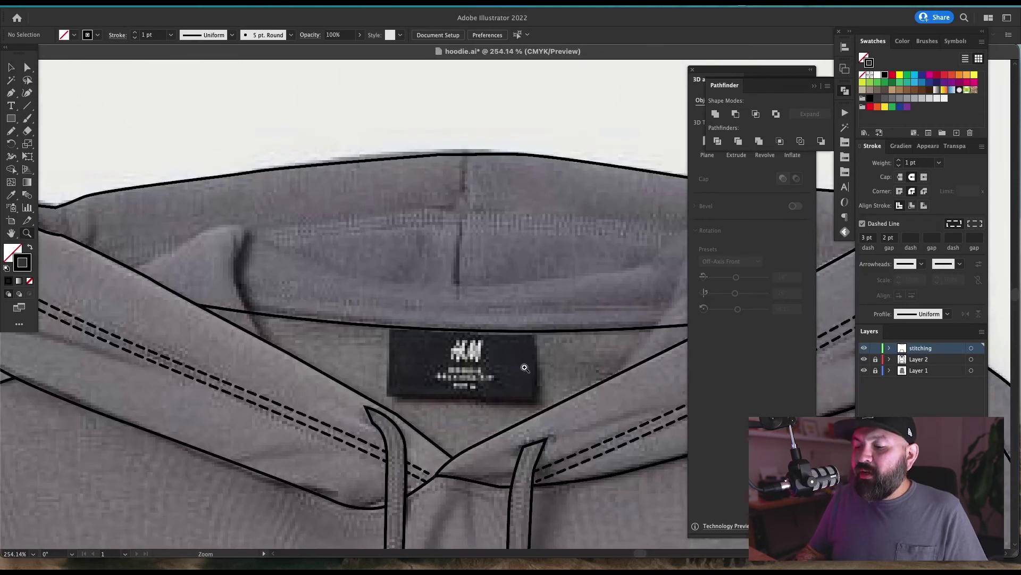
left_click_drag(517, 413, 449, 430)
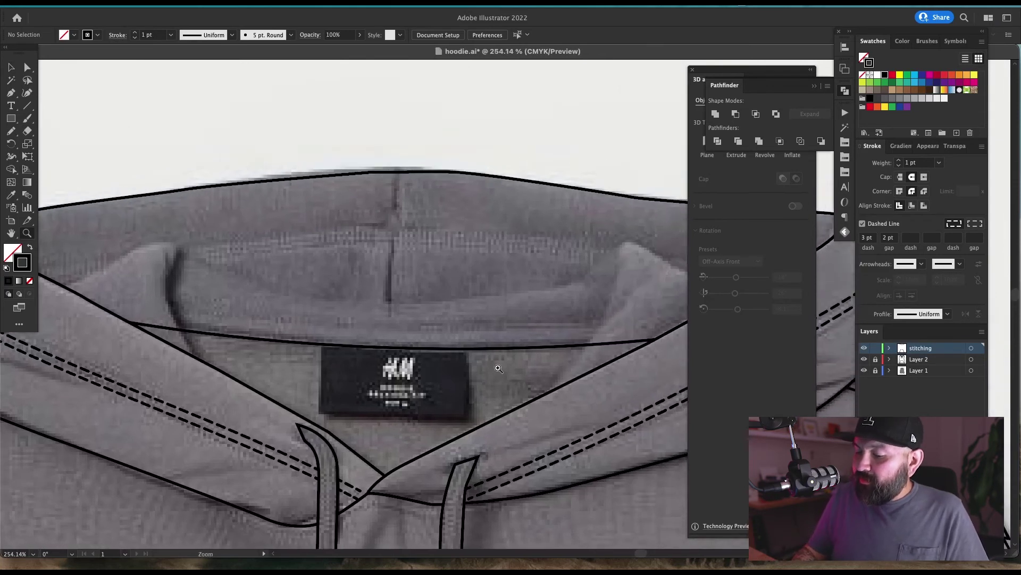
key("v")
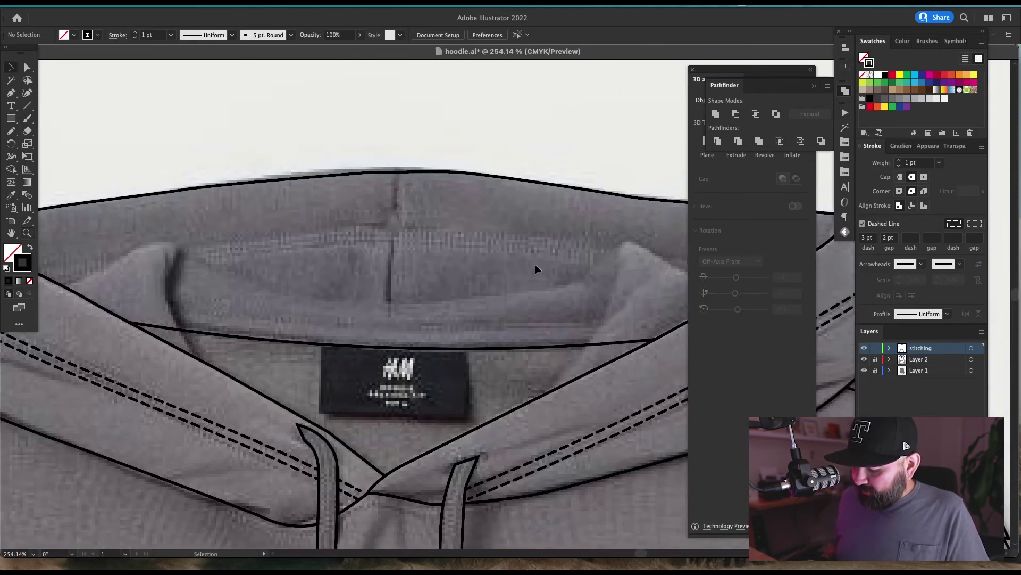
key("p")
key("v")
scroll(545, 342, "right", 1)
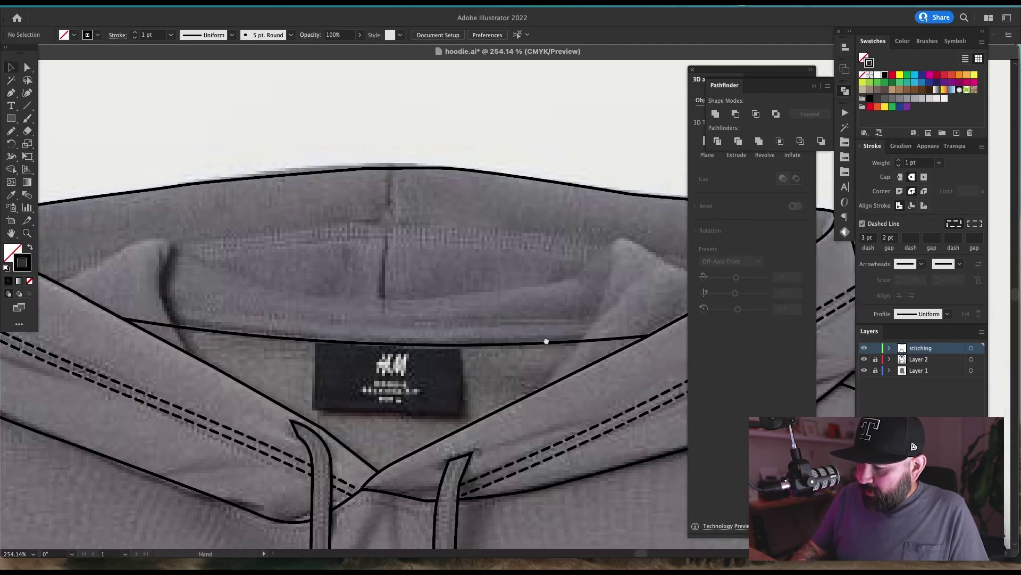
key("super+minus")
key("a")
left_click(632, 377)
left_click(637, 420)
left_click_drag(636, 420, 573, 430)
key("p")
left_click(182, 286)
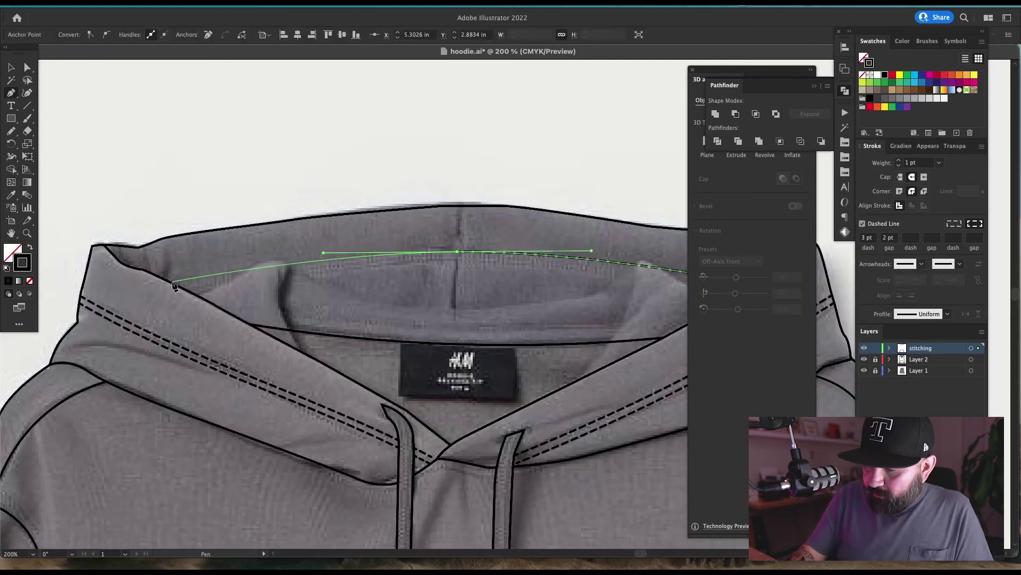
- Trim the inner hood's two stitching lines with the Eraser where they cross the right front edge of the hood
key("shift+e")
left_click(541, 337, "super")
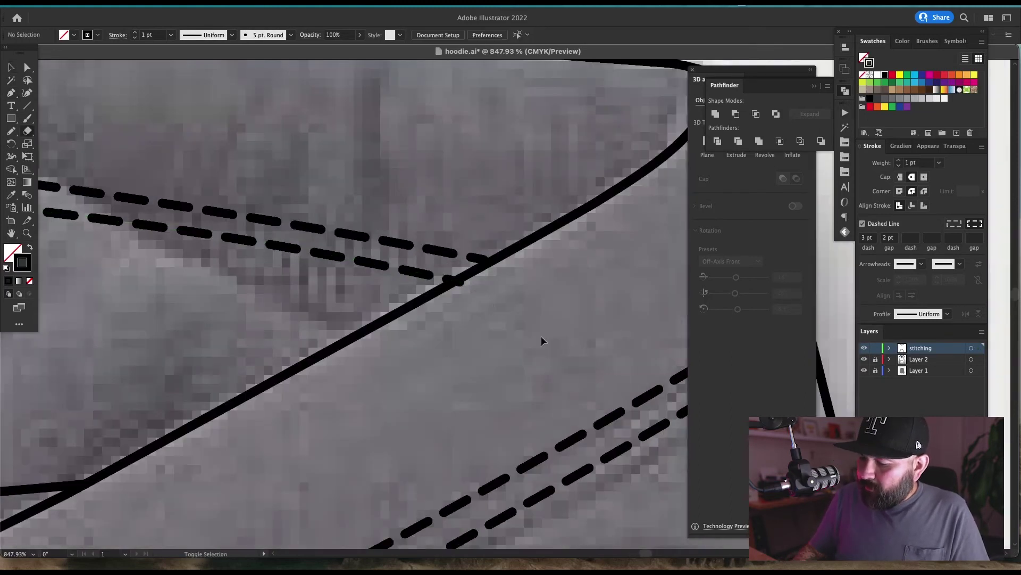
key("super+0")
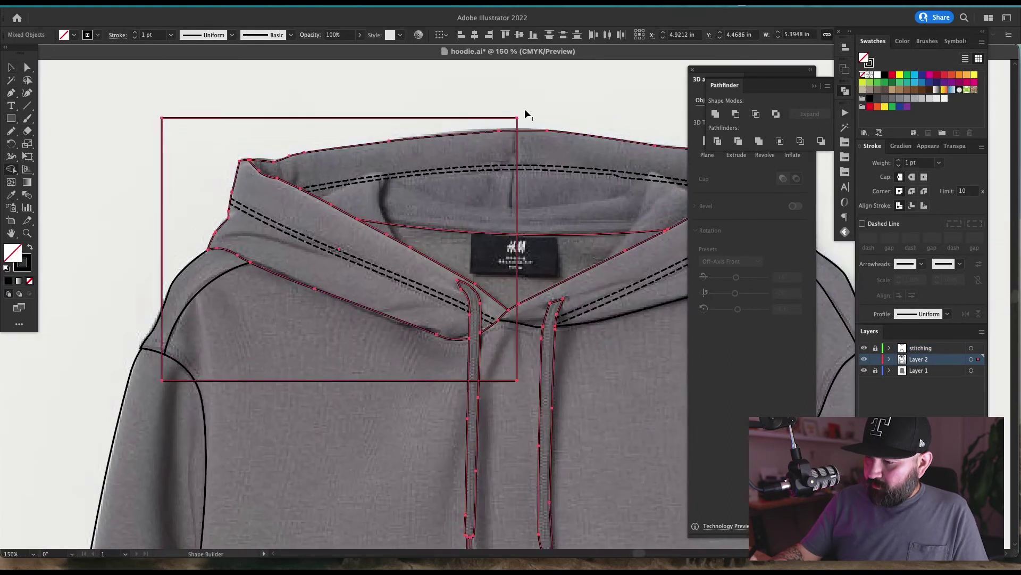
left_click(500, 123, "alt")
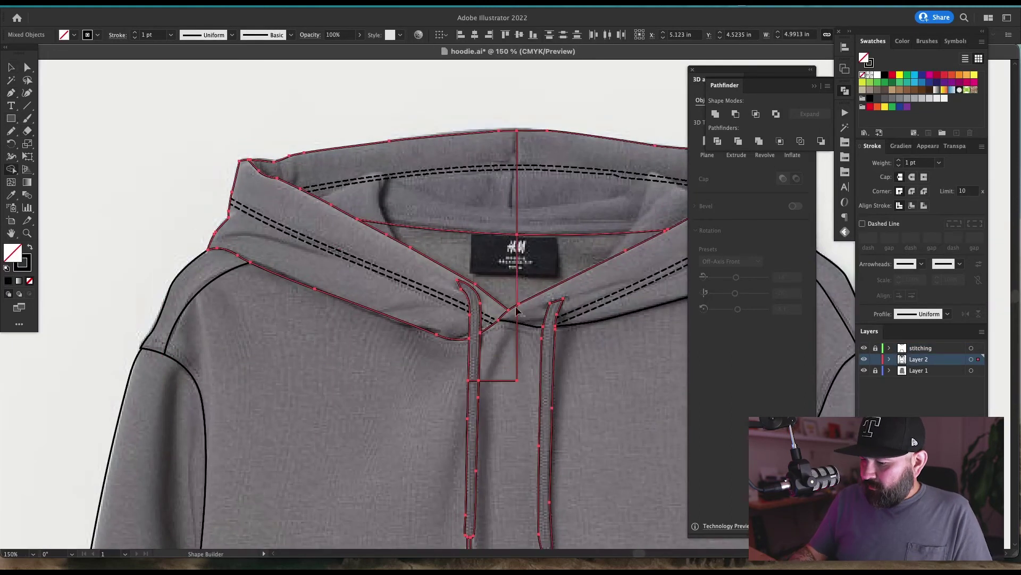
left_click(501, 351, "alt")
key("super+z")
key("super+z")
- Select all outlines and remove the helper rectangle's excess with Shape Builder, keeping only the vertical centre seam inside the hood
key("super+a")
left_click(450, 126, "alt")
left_click_drag(426, 351, 422, 419)
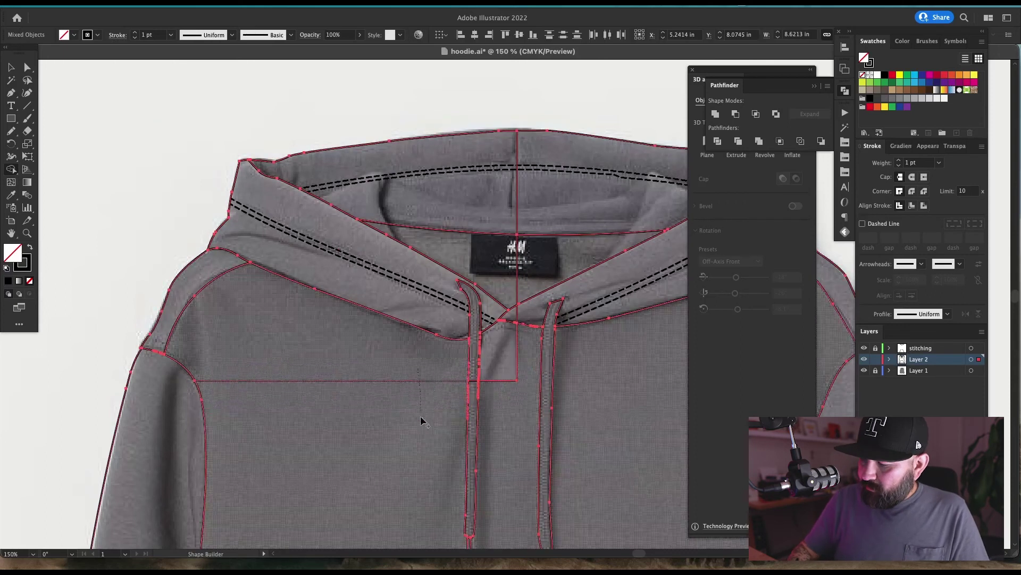
key("v")
left_click(591, 446)
left_click_drag(591, 446, 486, 417)
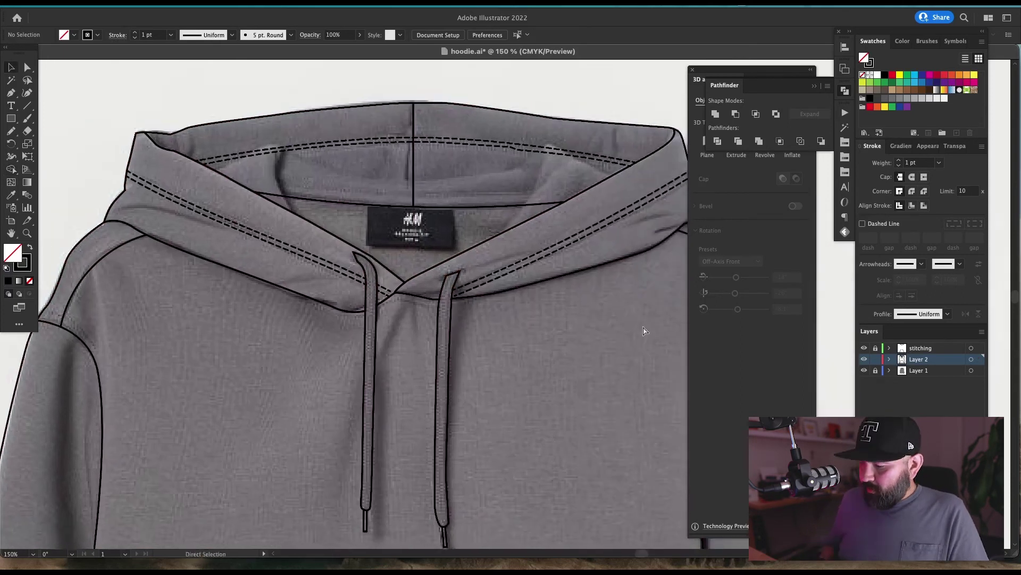
- Hide the hoodie photo on Layer 1
key("super+minus")
key("super+minus")
key("super+minus")
left_click(864, 370)
left_click_drag(670, 516, 591, 376)
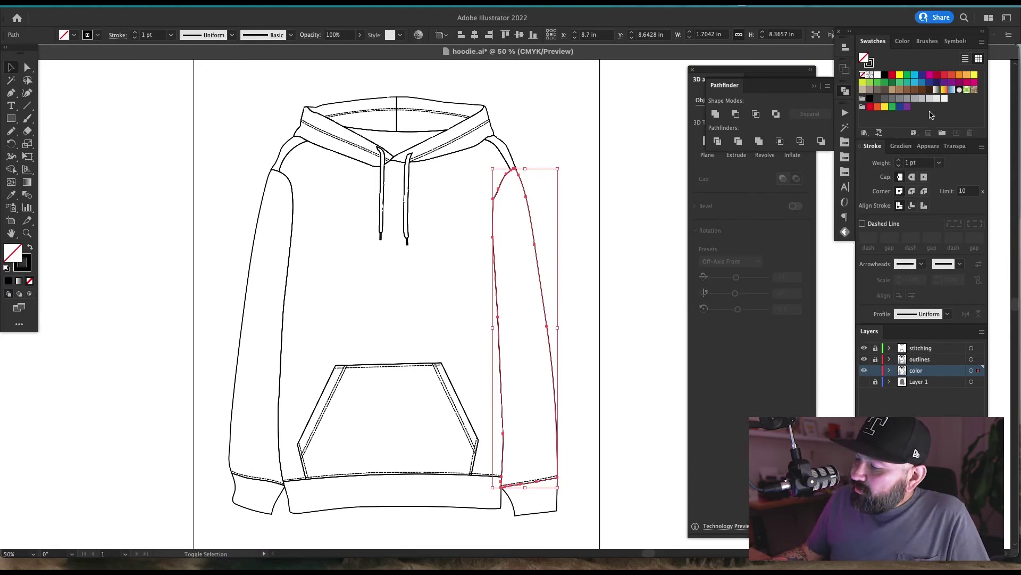
- Fill the right sleeve shape on the color layer with medium gray and no stroke
key("shift+x")
left_click(906, 100)
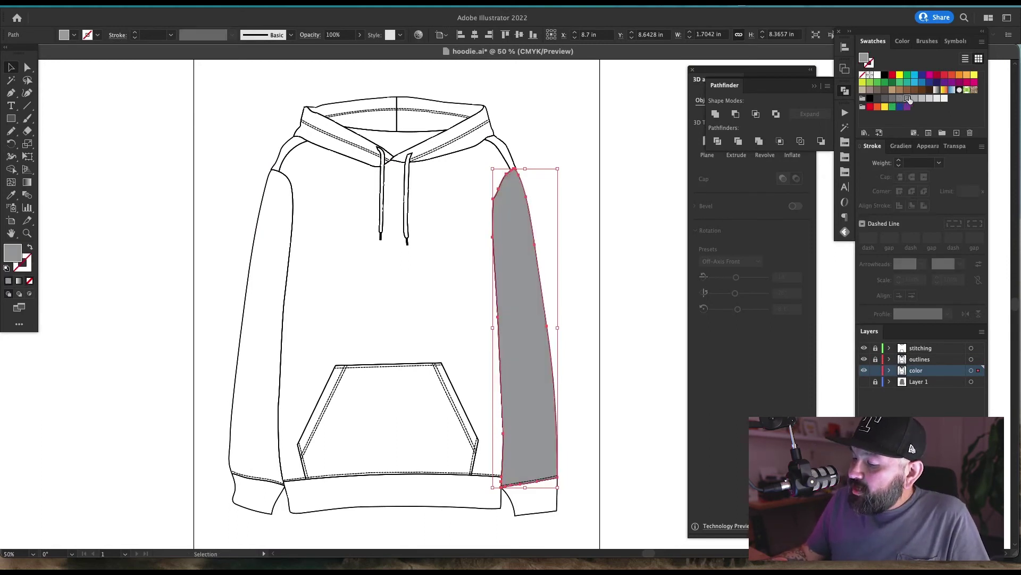
left_click(604, 381)
- Try moving the gray sleeve fill away from its outline and undo the move
scroll(593, 322, "down", 3)
key("super+space")
left_click_drag(468, 458, 332, 538)
left_click(428, 381)
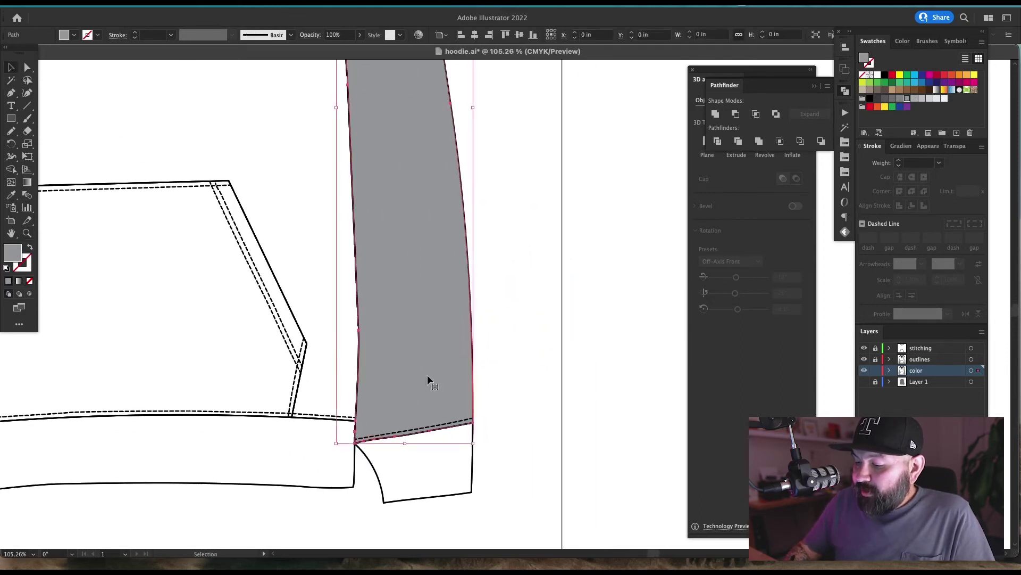
left_click_drag(456, 356, 534, 347)
key("super+z")
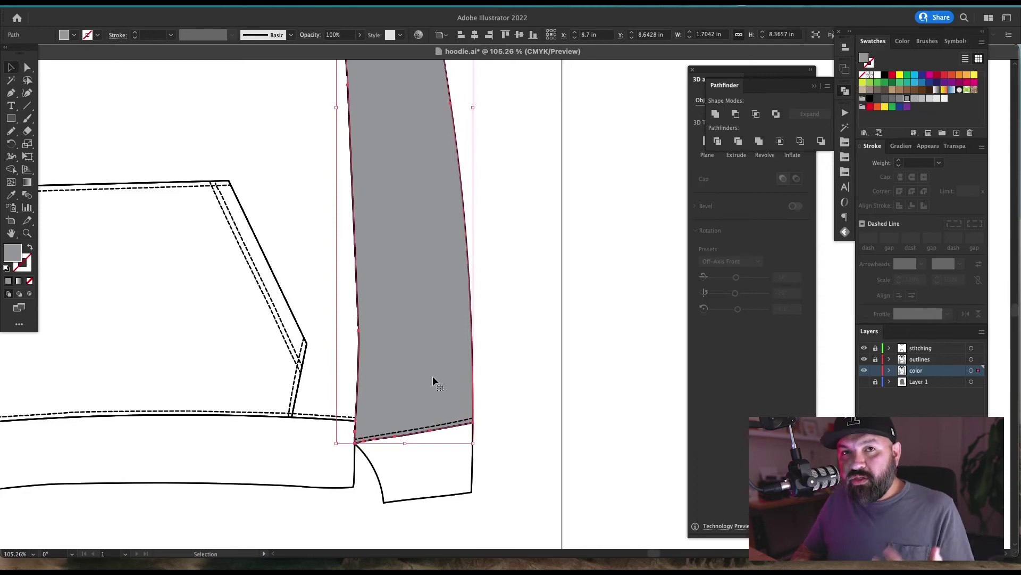
left_click(553, 331)
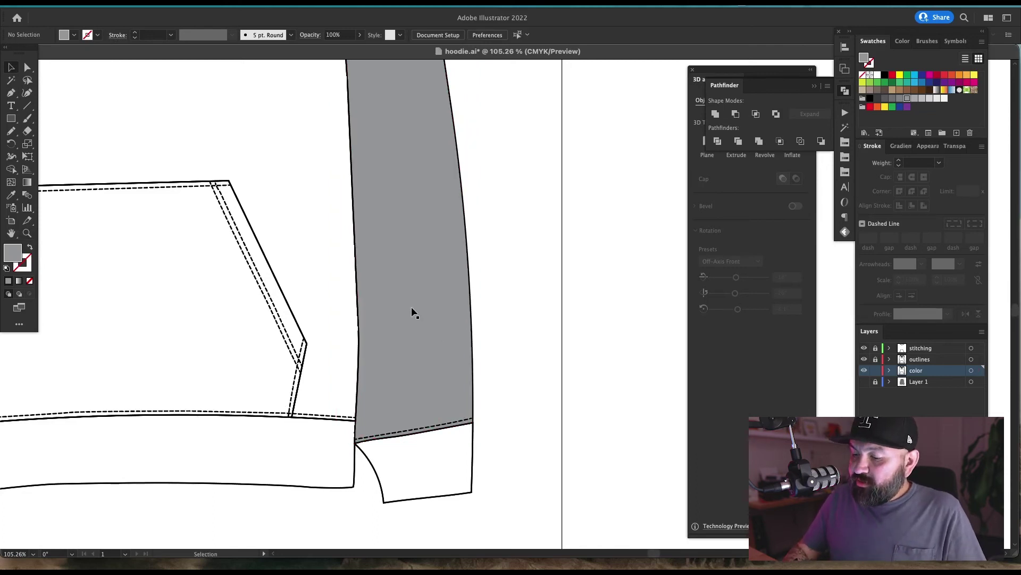
- Apply the sleeve's gray fill without a stroke to the right cuff and the remaining hoodie shapes on the color layer
left_click(936, 361)
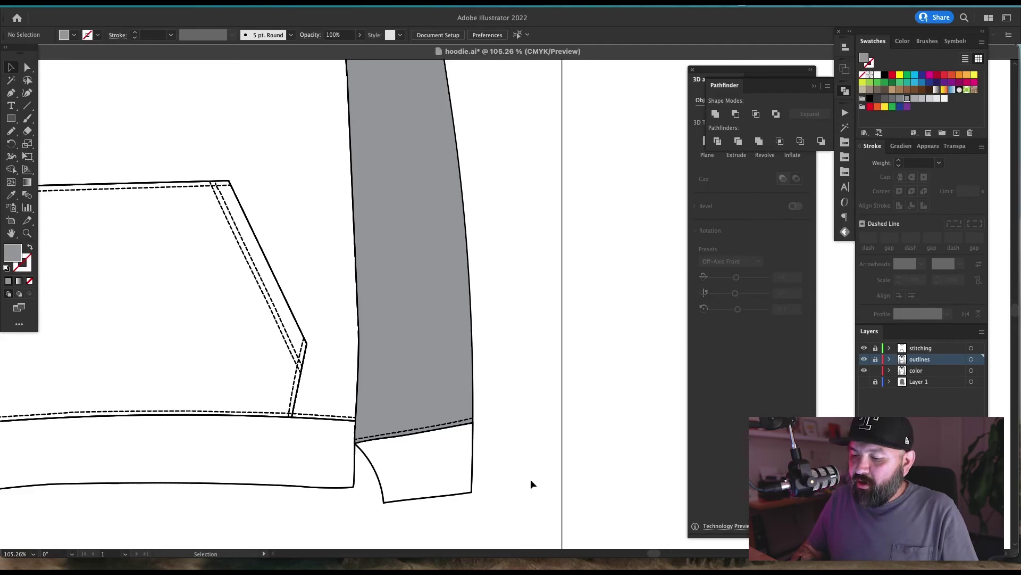
left_click(435, 486)
key("i")
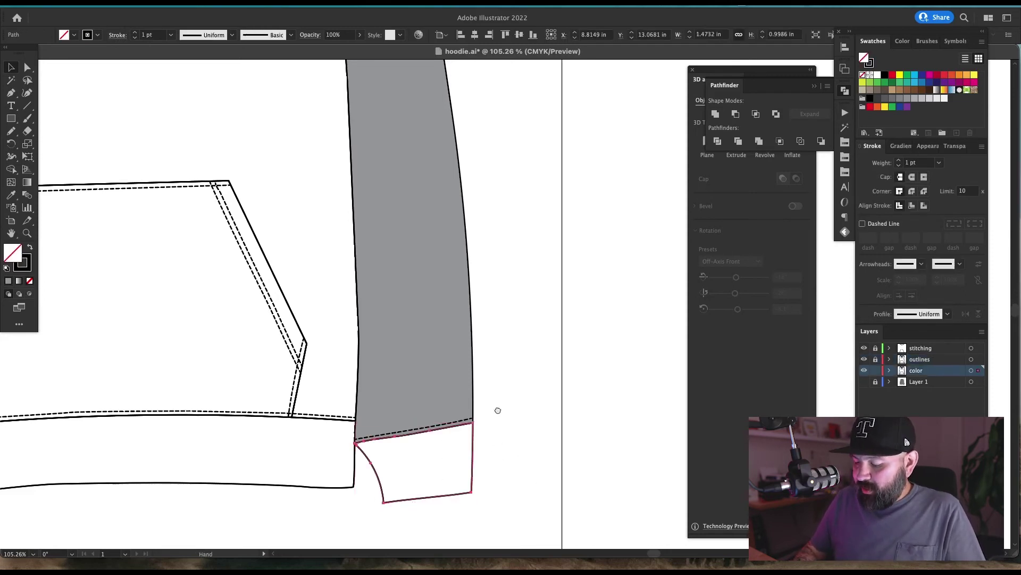
scroll(545, 395, "left", 4)
scroll(544, 395, "up", 1)
left_click(543, 398)
scroll(532, 386, "down", 3)
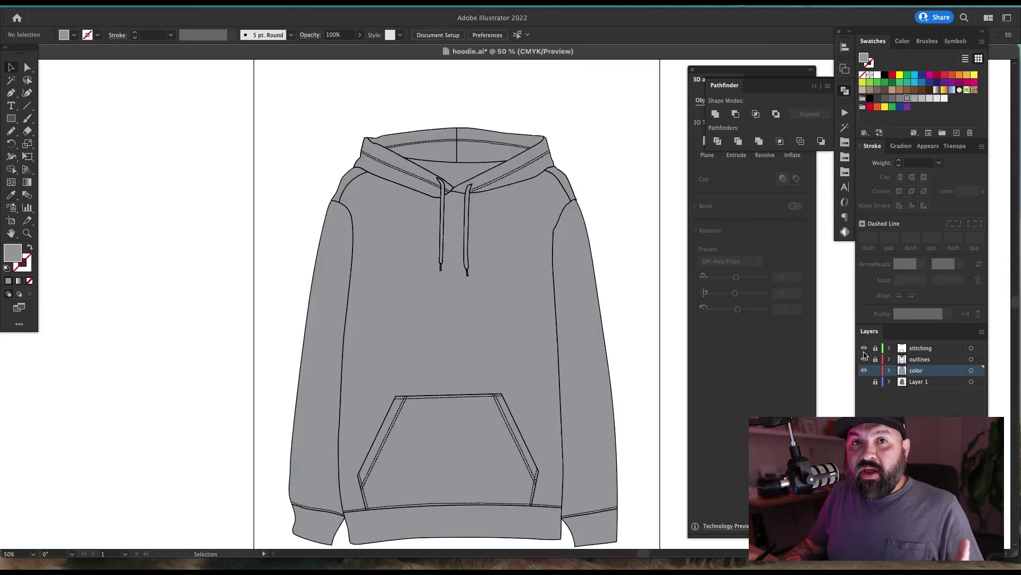
- Hide the stitching and outlines layers to examine the gray shapes of the color layer on their own
left_click(865, 348)
left_click(865, 359)
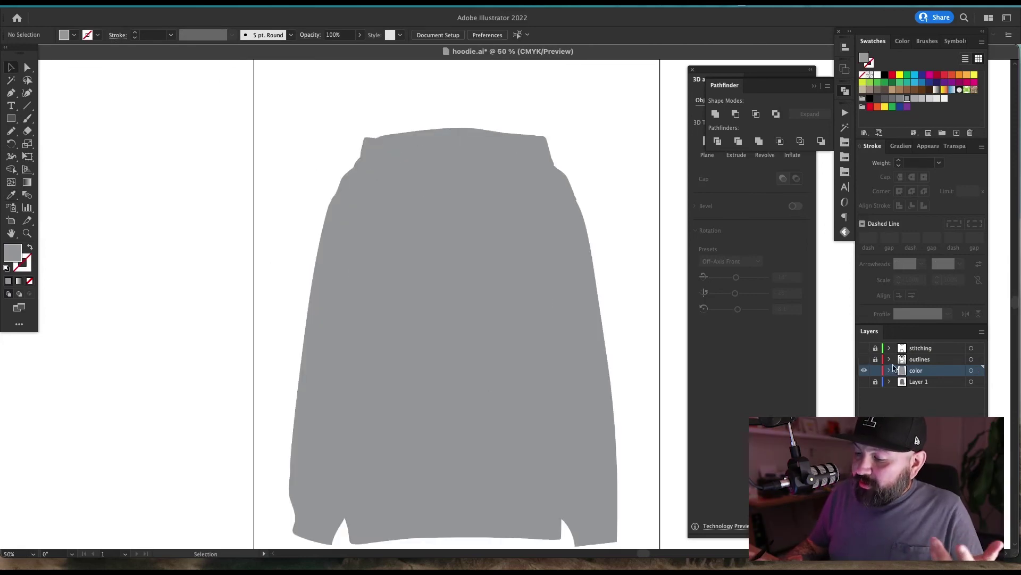
left_click_drag(605, 136, 206, 492)
left_click_drag(542, 425, 520, 401)
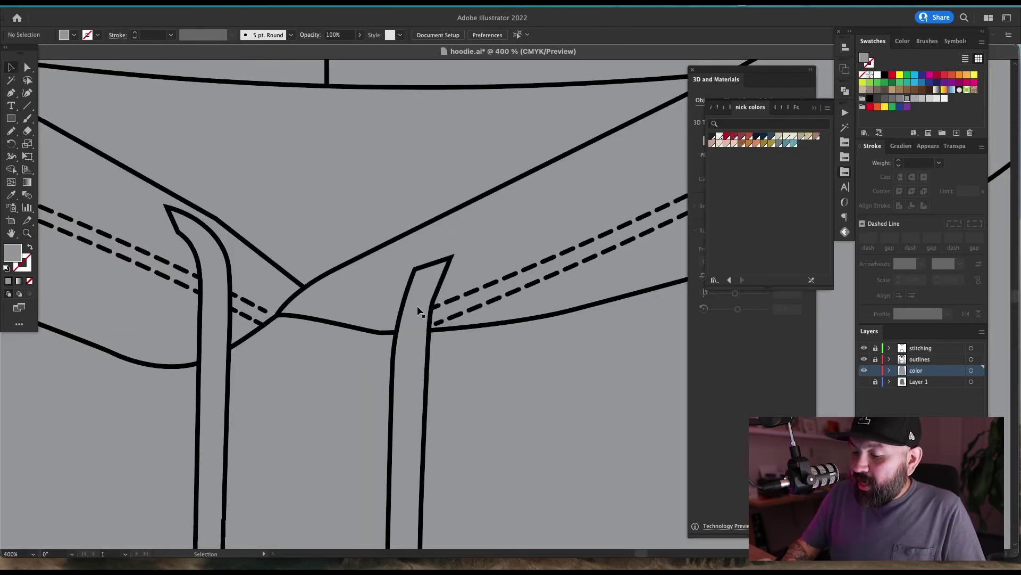
- Select both drawstring shapes on the color layer and fill them with white
left_click(418, 311)
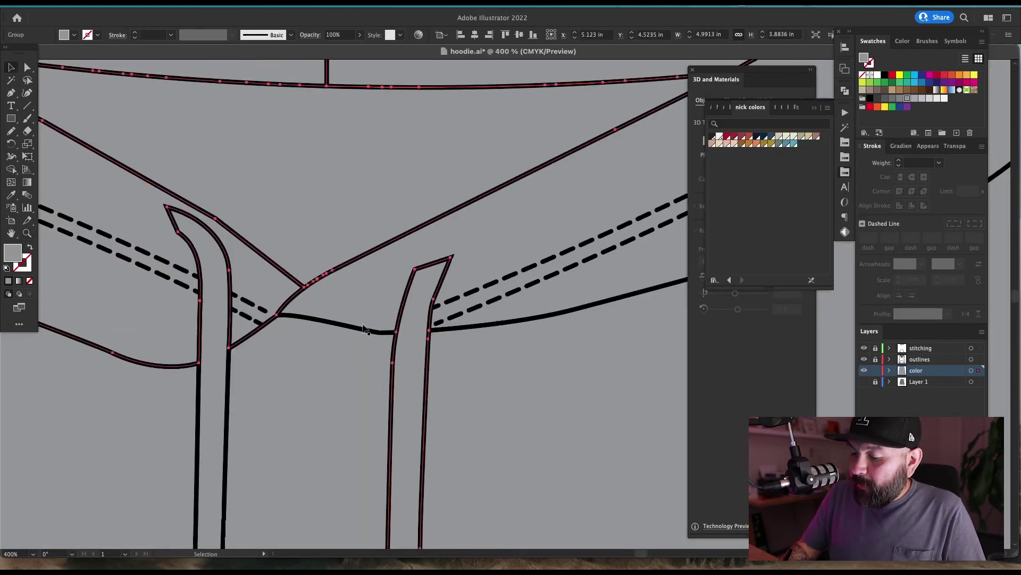
left_click_drag(407, 314, 515, 253)
key("super+shift+a")
key("a")
left_click(529, 310)
left_click(320, 326, "shift")
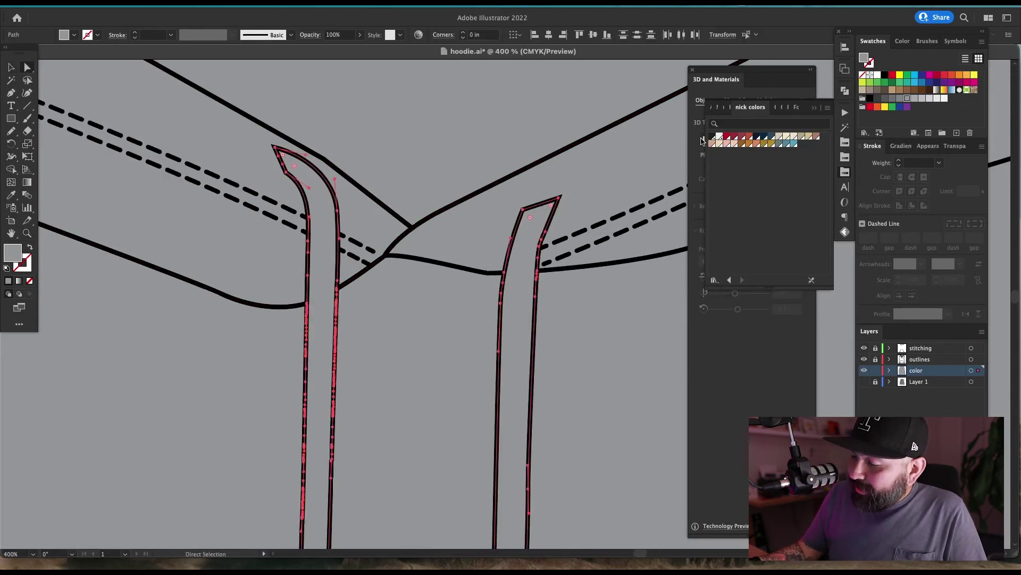
left_click(878, 75)
key("super+shift+a")
key("v")
- Fill the tips of both drawstrings with the drawstrings' white using the Eyedropper
left_click_drag(534, 446, 558, 284)
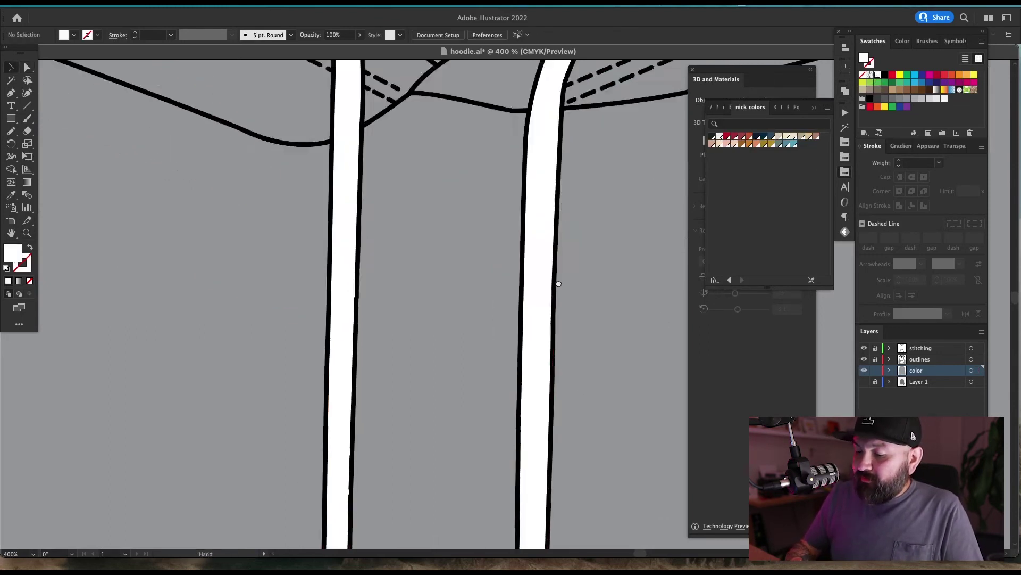
scroll(558, 283, "down", 10)
left_click(581, 314)
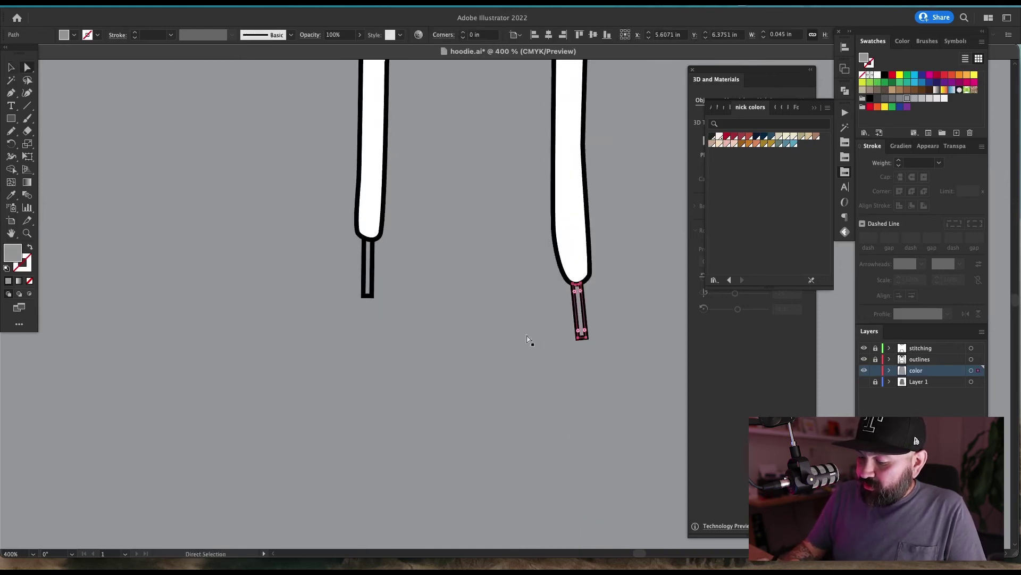
left_click(370, 273, "shift")
key("i")
left_click(573, 237)
key("super+shift+a")
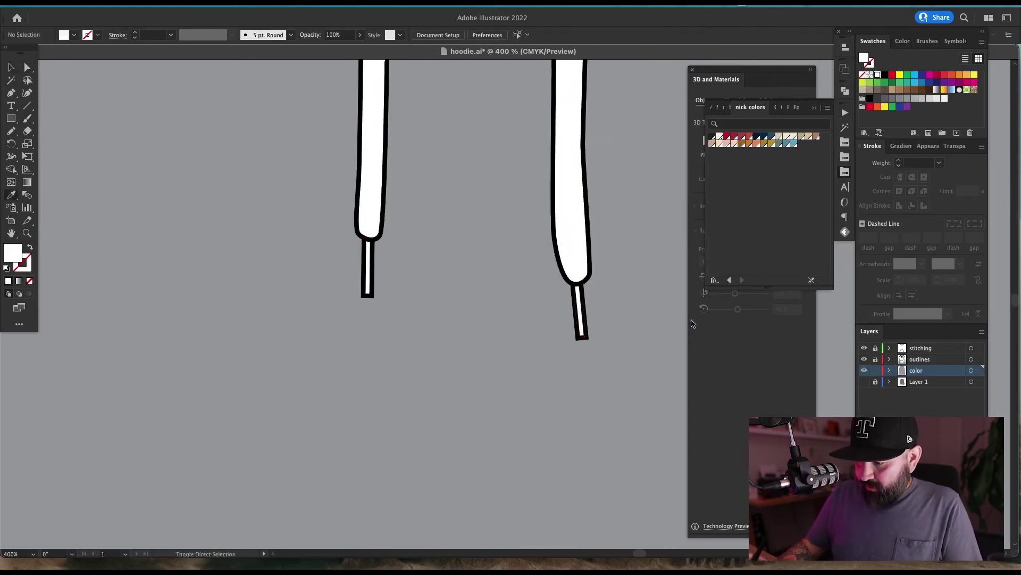
key("v")
scroll(593, 442, "down", 5)
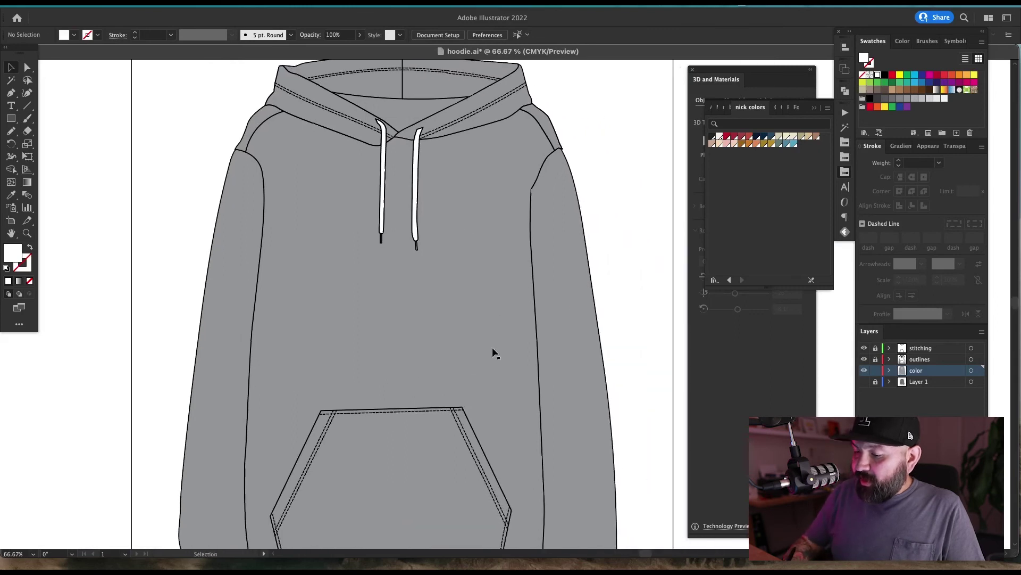
- Fill the hoodie's body shape with the heather gray pattern from the boys tee color swatches
left_click(489, 301)
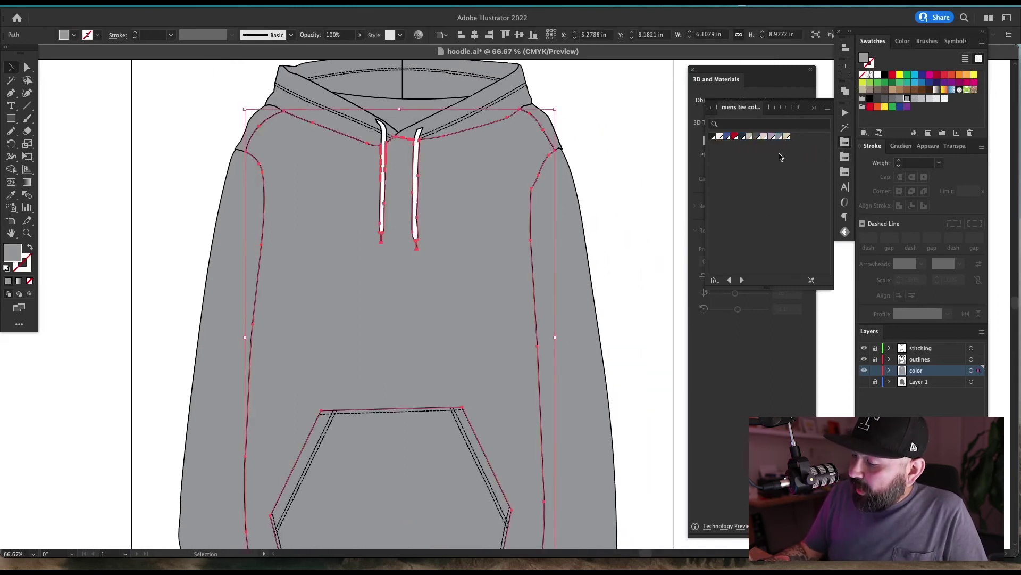
left_click(844, 157)
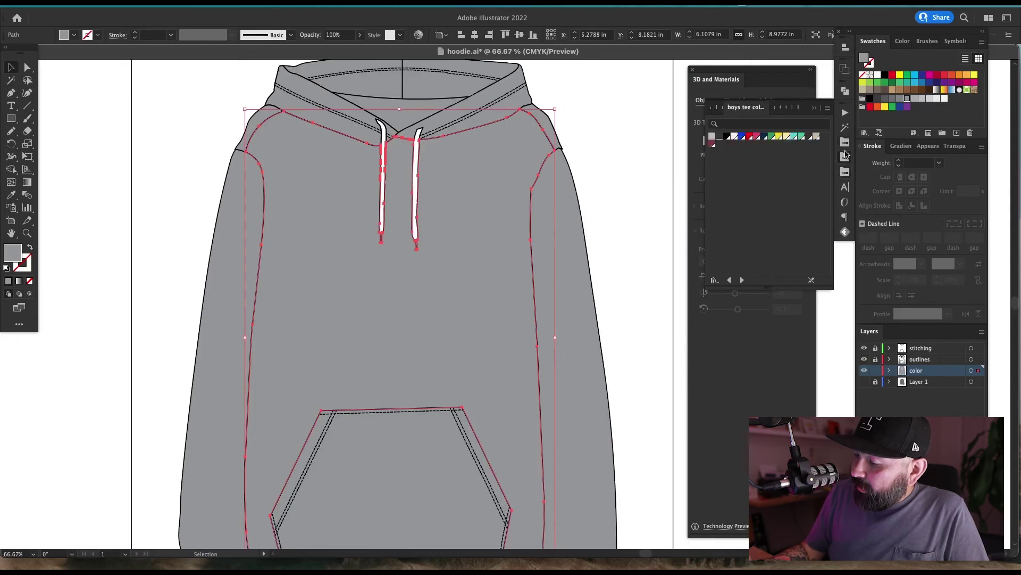
left_click(712, 137)
key("a")
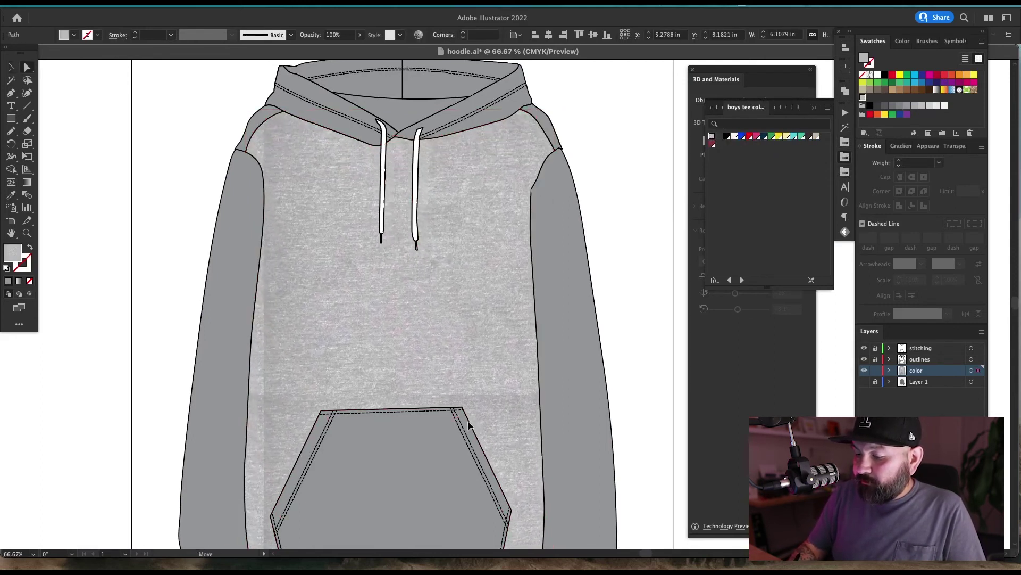
left_click(537, 312)
key("v")
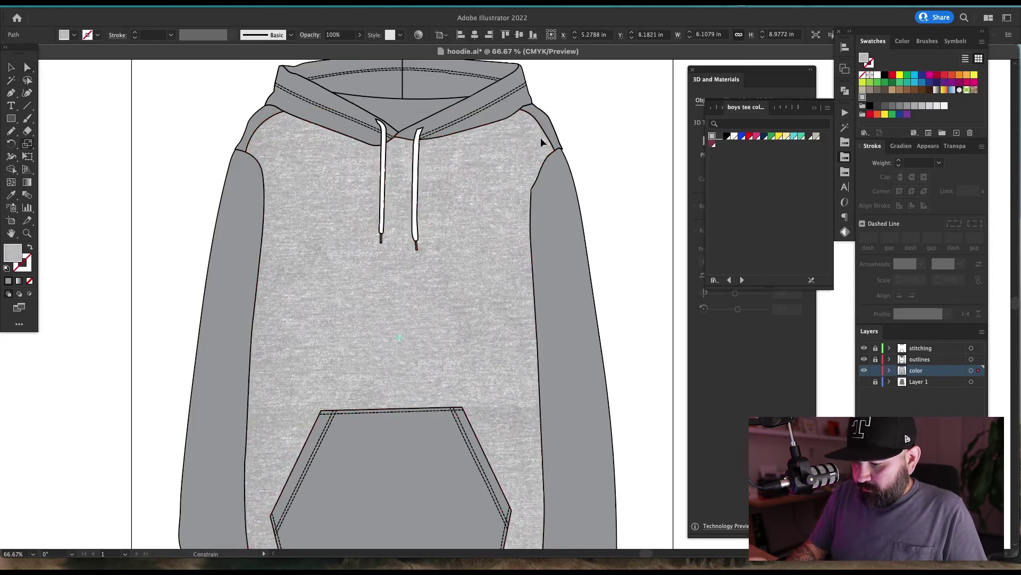
- Fill the right sleeve with the black swatch from the boys tee colors
left_click(603, 332)
scroll(582, 236, "down", 5)
key("a")
left_click(597, 360)
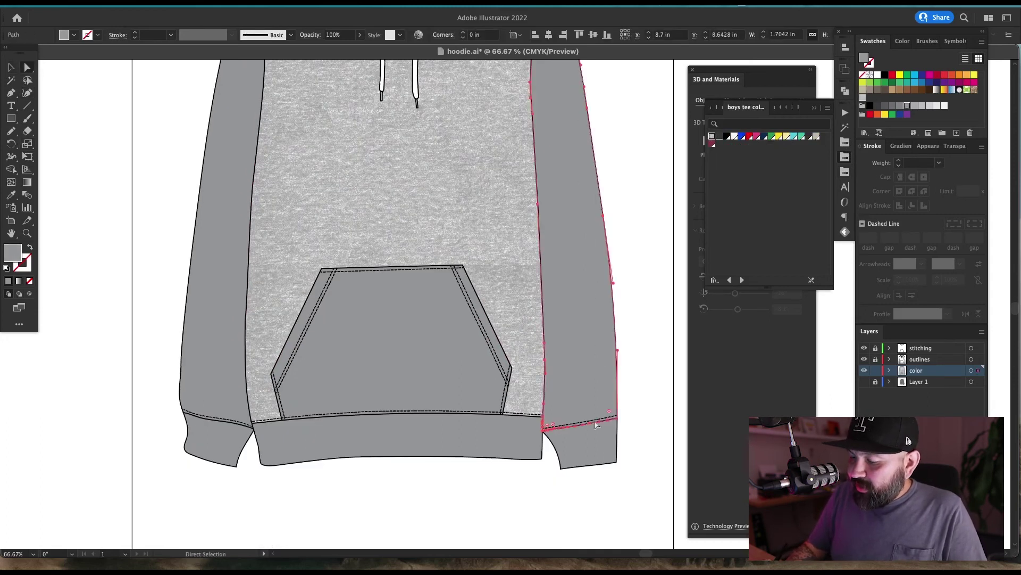
left_click(730, 138)
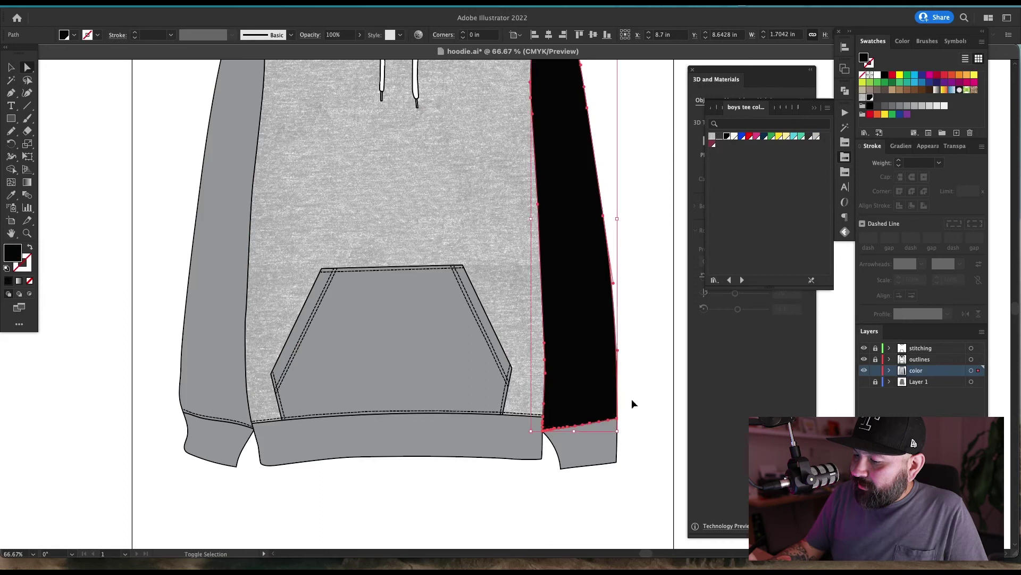
- Select both cuffs and the left sleeve, sample the black sleeve's fill, and change them to the dark gray swatch
left_click(596, 448)
left_click(214, 393, "shift")
left_click(222, 431, "shift")
key("i")
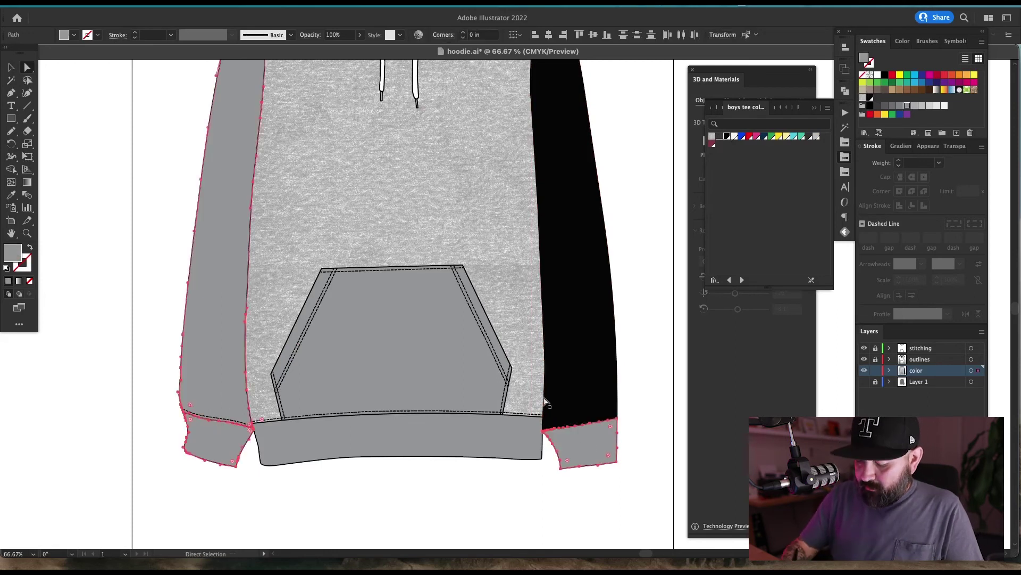
left_click(553, 394)
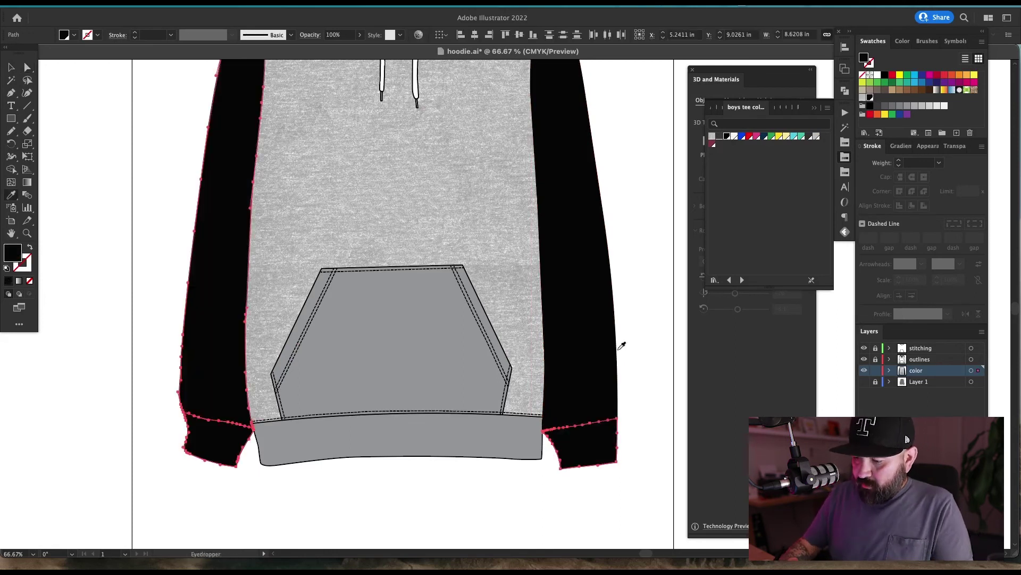
left_click(877, 105)
key("super+shift+a")
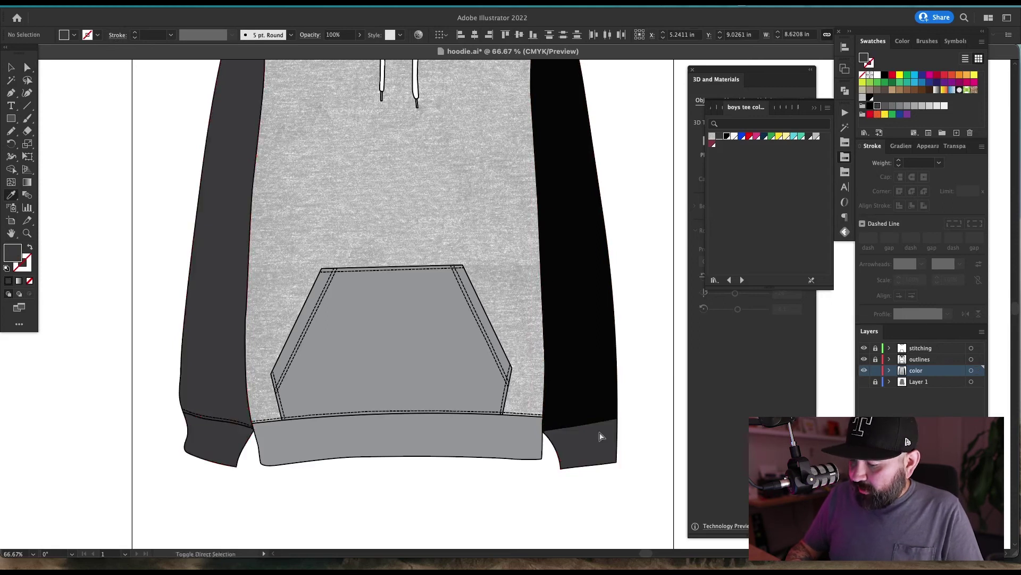
- Recolor the black right sleeve with the cuff's dark gray using the Eyedropper
left_click(589, 390, "super")
left_click(596, 458)
key("v")
scroll(602, 376, "right", 3)
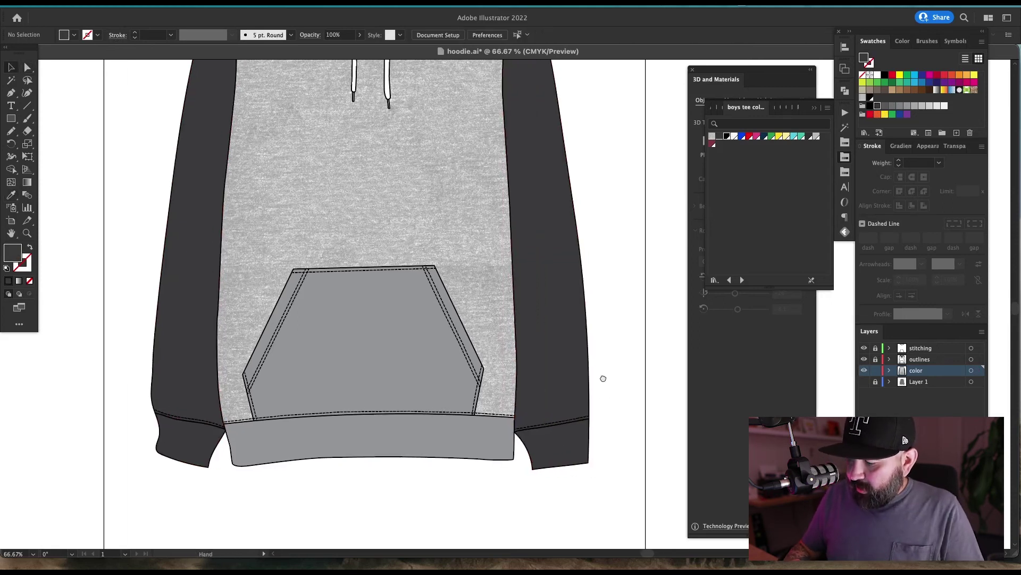
- Group each dark gray sleeve with its cuff, one group per side of the hoodie
left_click_drag(419, 299, 528, 377)
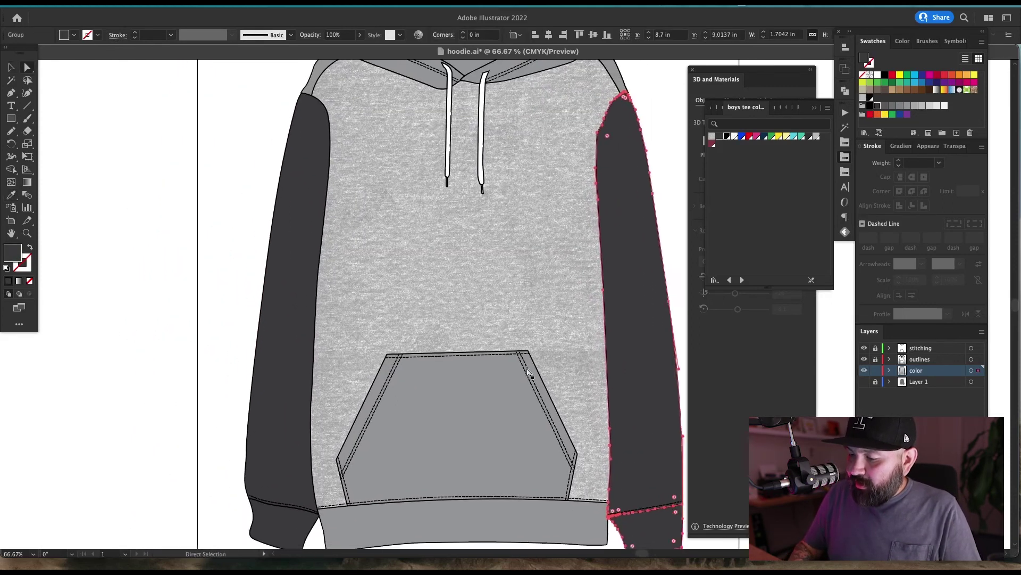
key("super+shift+a")
left_click_drag(277, 481, 367, 365)
left_click(367, 365)
left_click(372, 417)
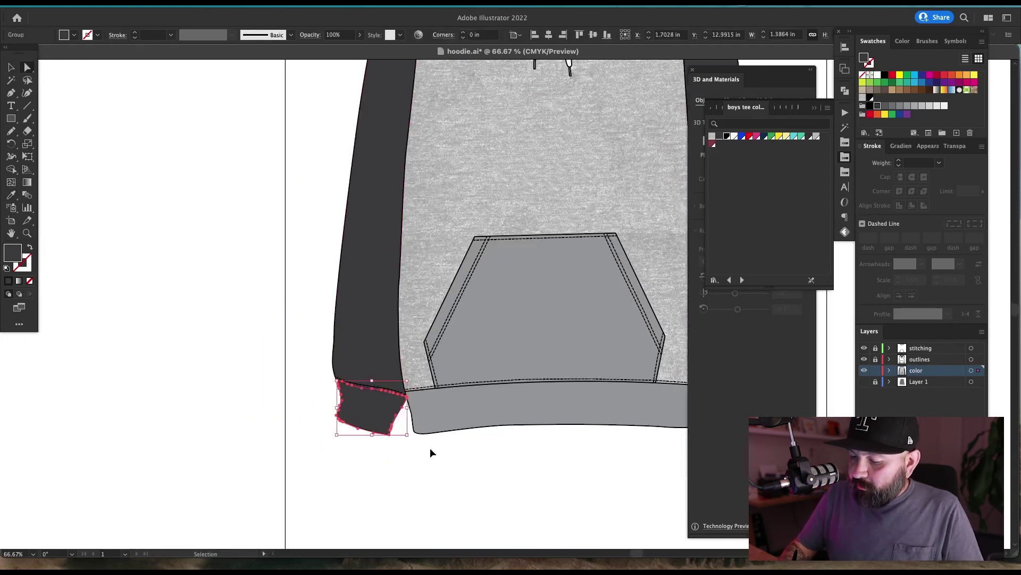
left_click(371, 362, "shift")
key("ctrl+shift+a")
- Select both sleeve groups, try moving them together across the body, and undo the move
scroll(479, 457, "right", 4)
scroll(478, 457, "up", 1)
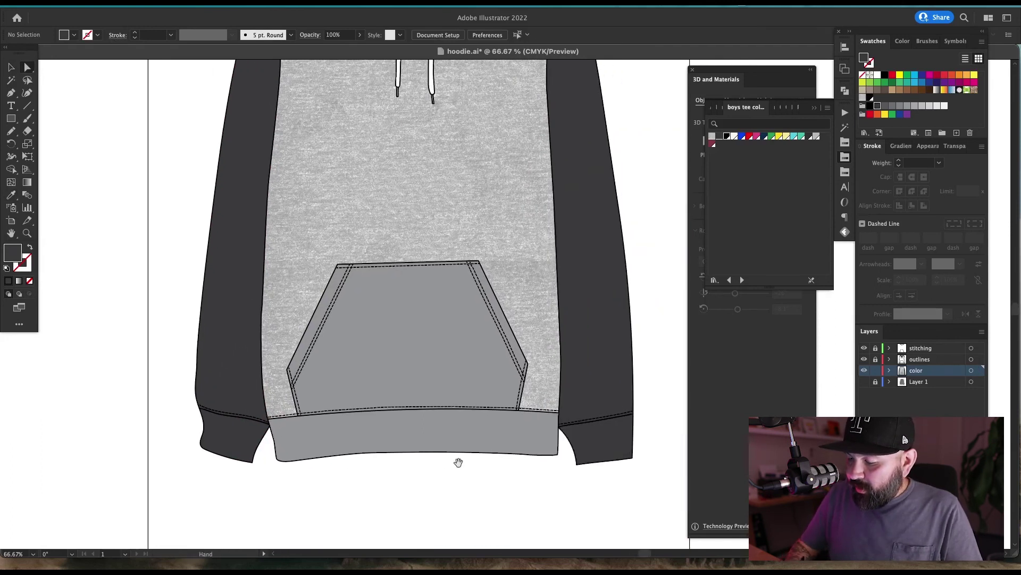
key("v")
left_click(597, 390)
left_click(241, 375, "shift")
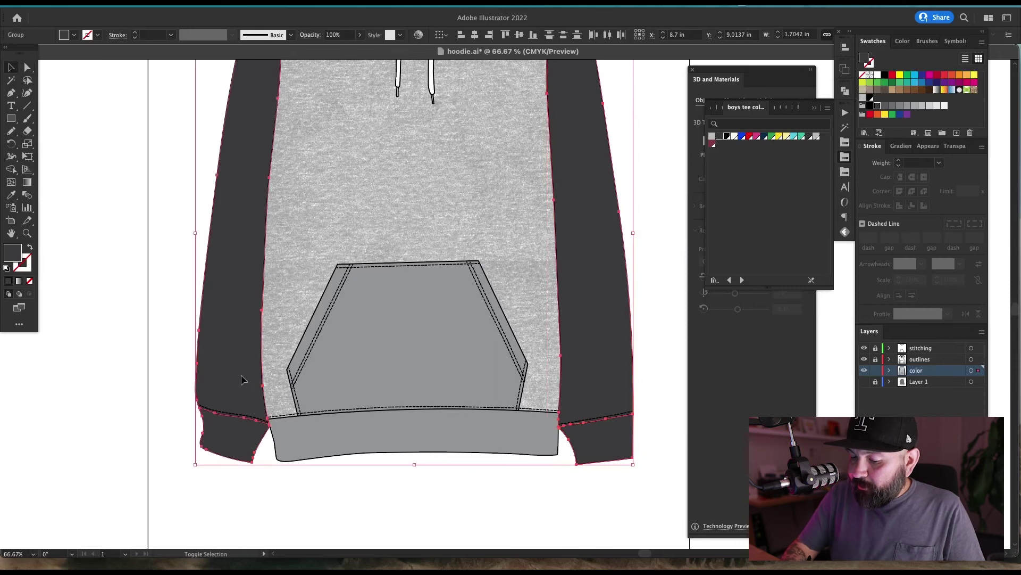
key("super+shift+a")
left_click_drag(610, 400, 447, 377)
key("super+z")
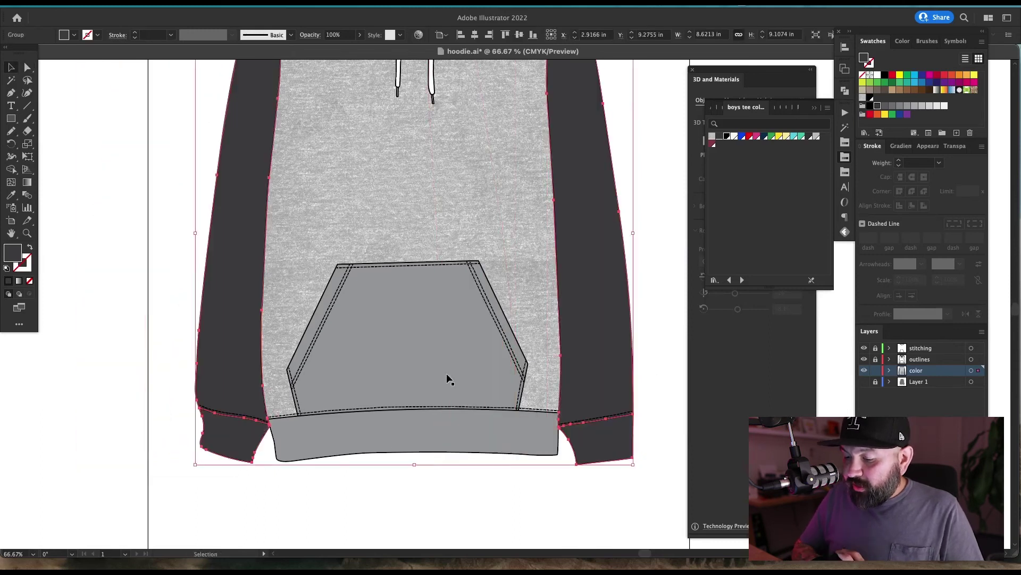
key("super+shift+a")
- Fill the hoodie's bottom waistband with the sleeves' dark gray using the Eyedropper
left_click_drag(543, 362, 571, 345)
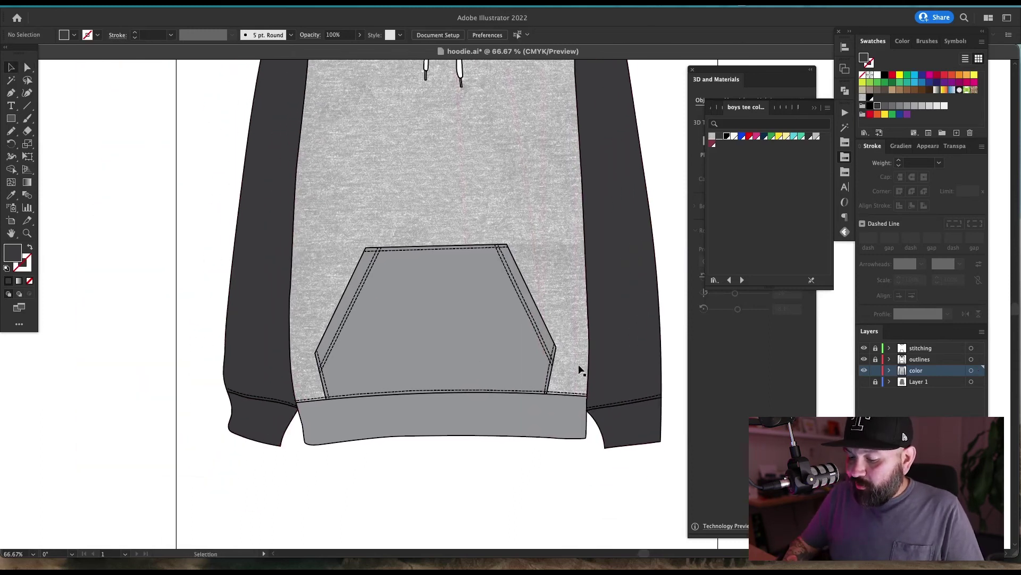
left_click(534, 427)
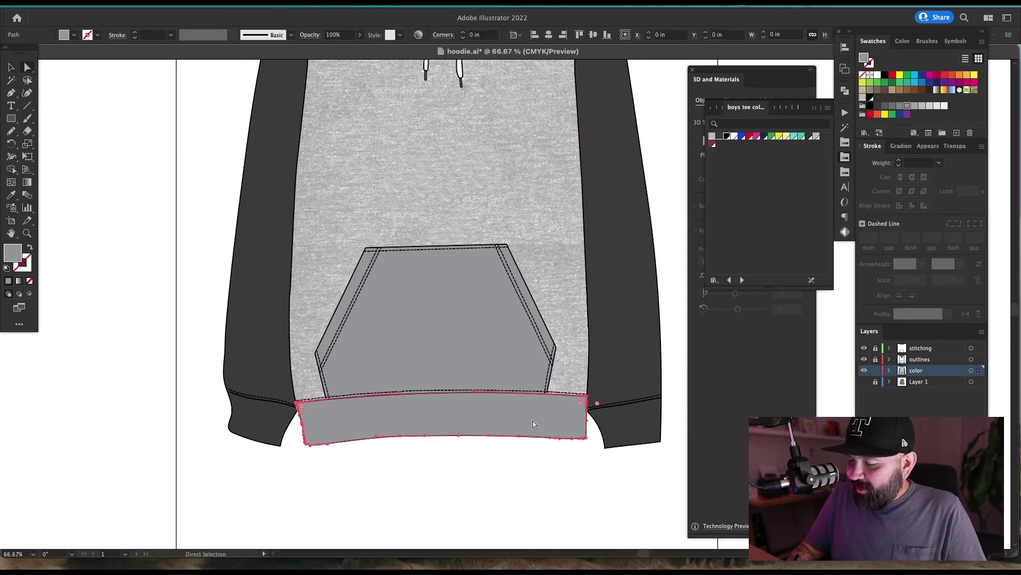
key("i")
left_click(626, 360)
key("v")
left_click(545, 538)
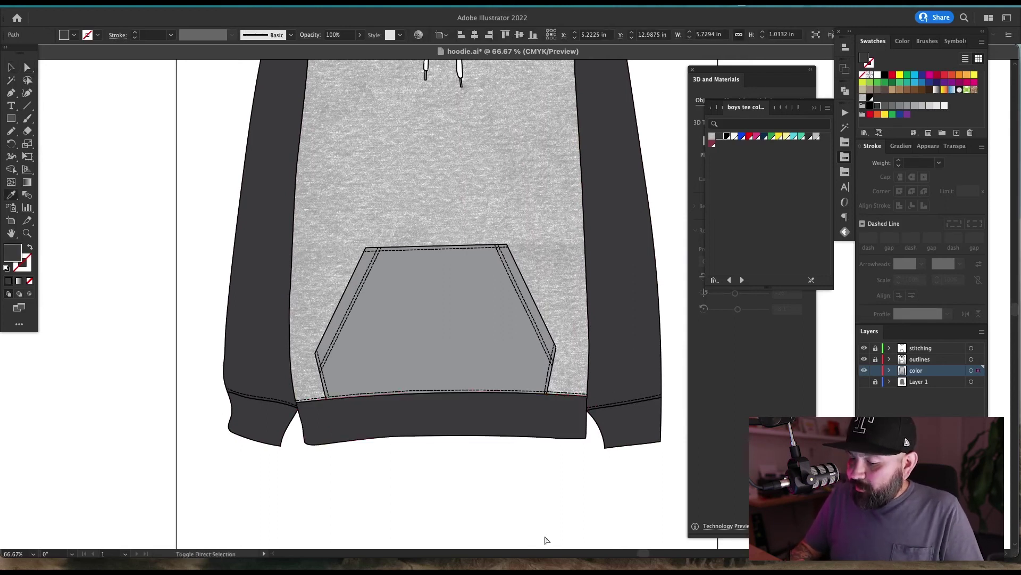
- Fill the front pocket shape with the body's heather gray pattern using the Eyedropper
left_click_drag(571, 396, 532, 473)
key("y")
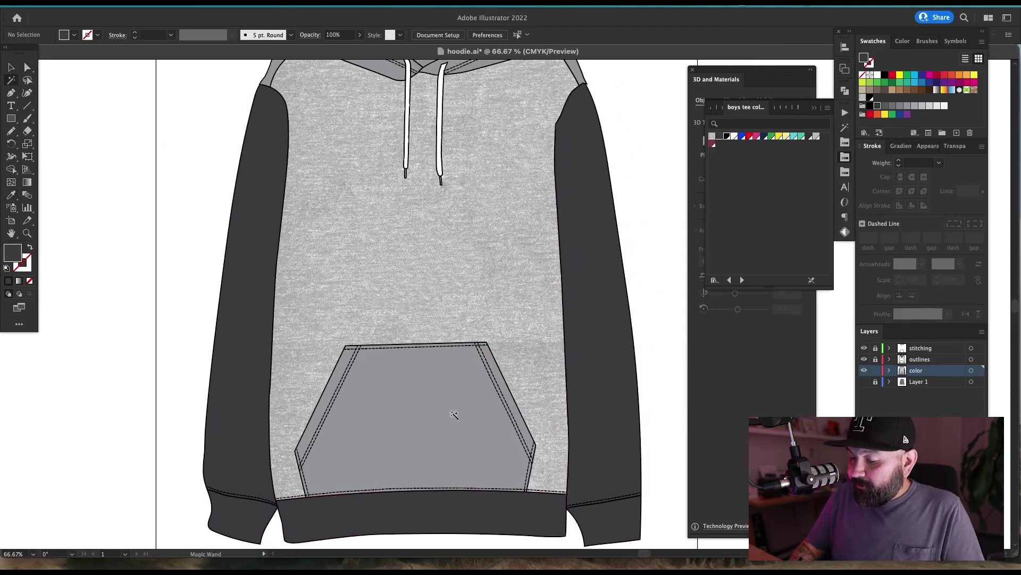
key("v")
left_click(461, 422)
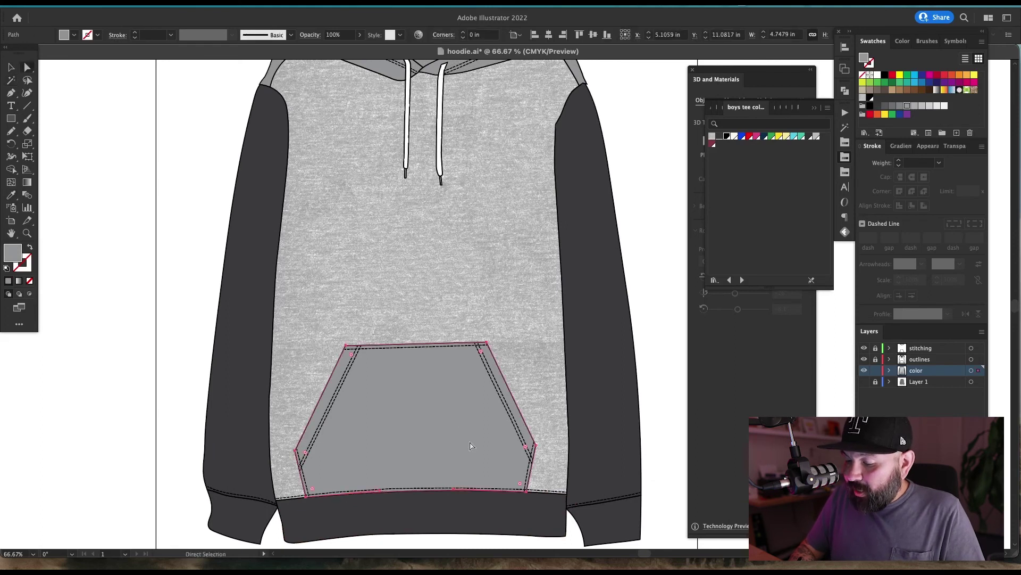
key("i")
left_click(476, 273)
key("ctrl+shift+a")
key("v")
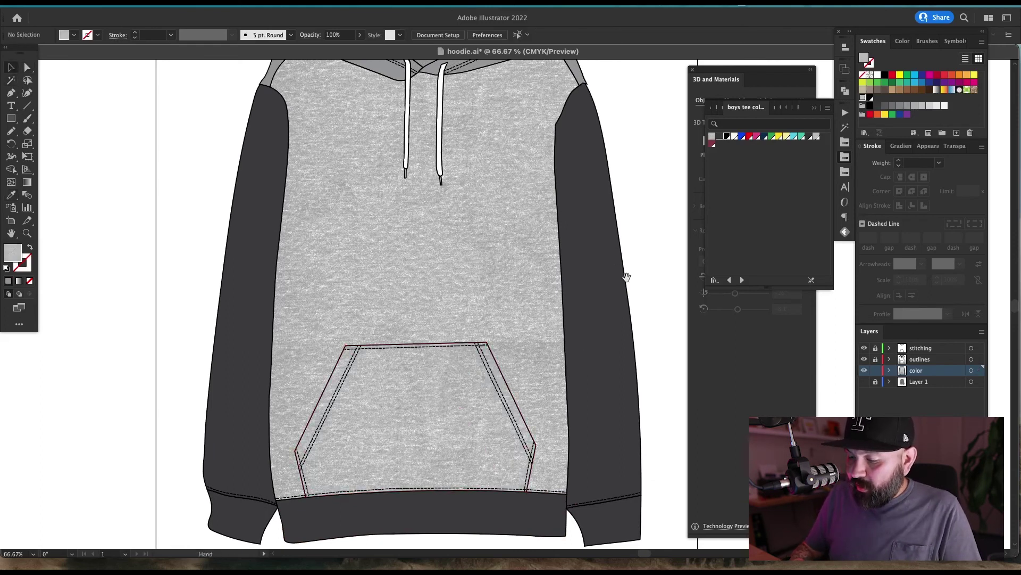
- Select the shoulder panels on both sides and fill them with the body's heather gray pattern using the Eyedropper
left_click_drag(562, 206, 560, 283)
key("z")
left_click_drag(628, 111, 164, 333)
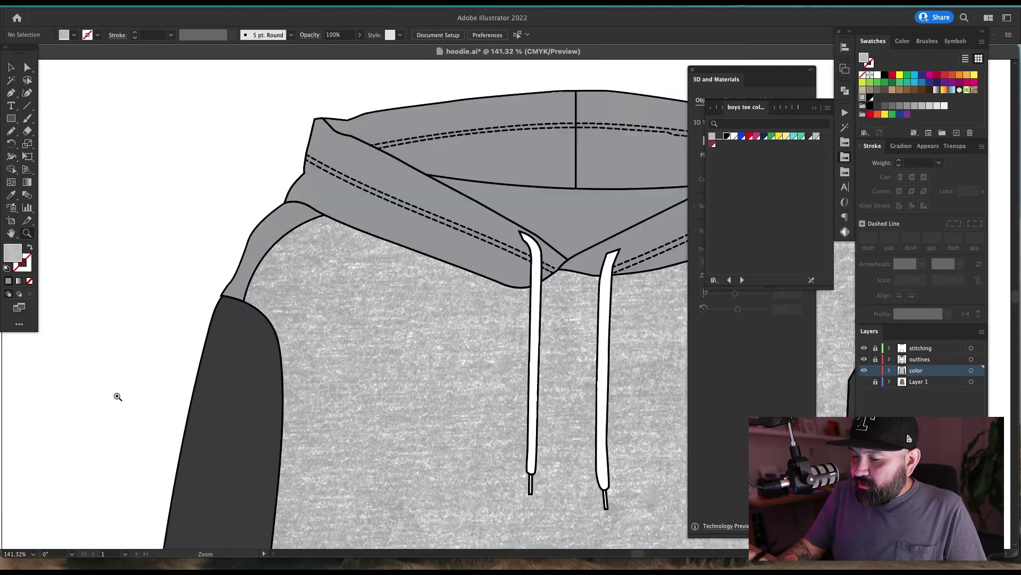
left_click_drag(503, 330, 297, 337)
scroll(678, 274, "up", 2)
scroll(678, 274, "right", 1)
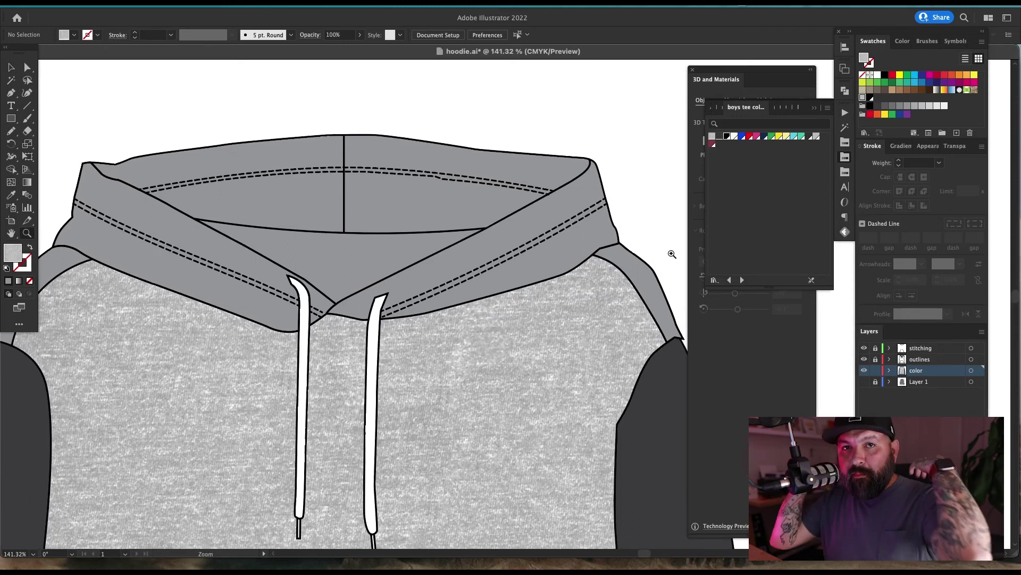
key("a")
left_click(643, 287)
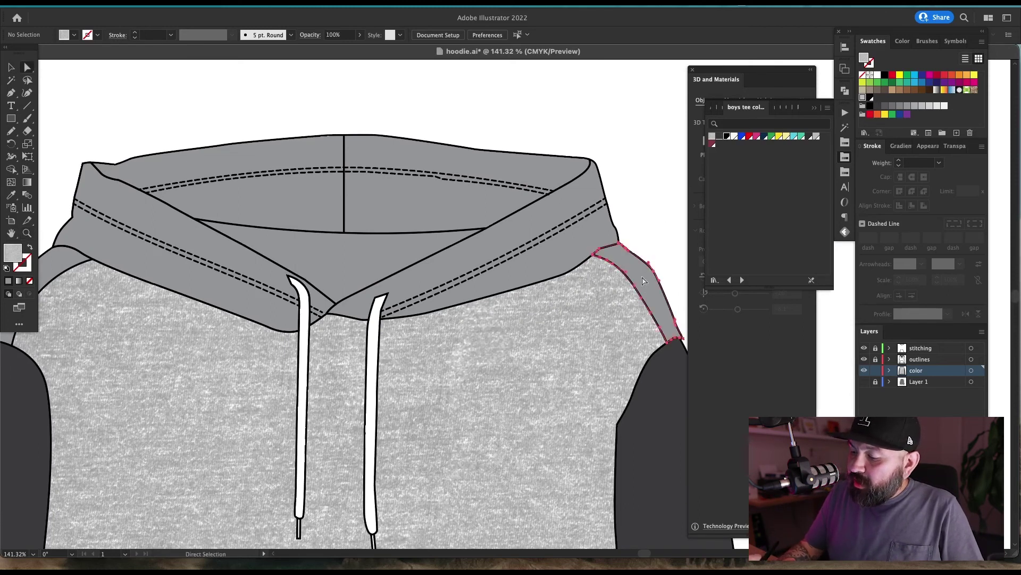
scroll(271, 245, "left", 5)
left_click(271, 244)
scroll(426, 309, "right", 2)
scroll(426, 309, "up", 1)
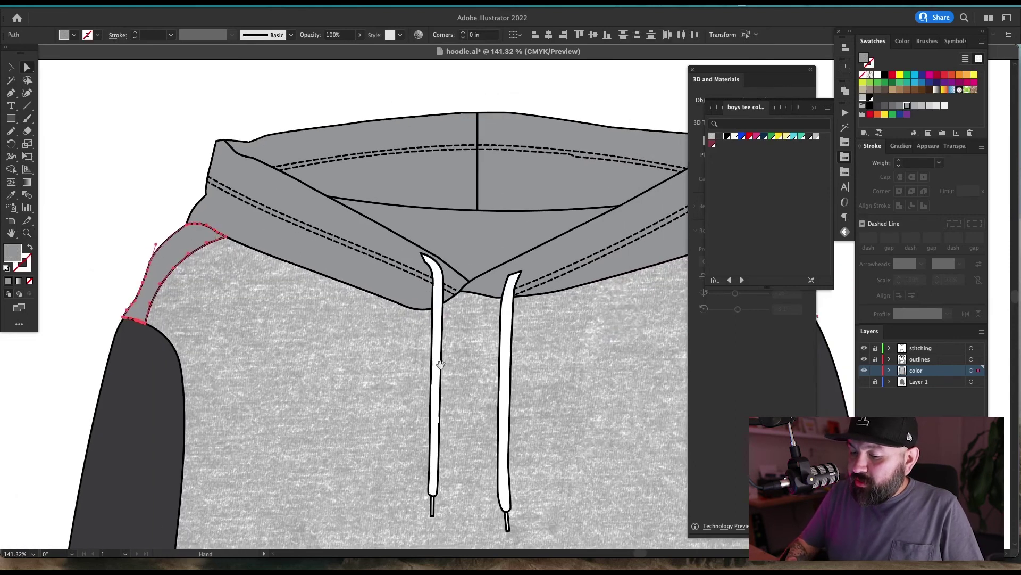
scroll(575, 377, "right", 2)
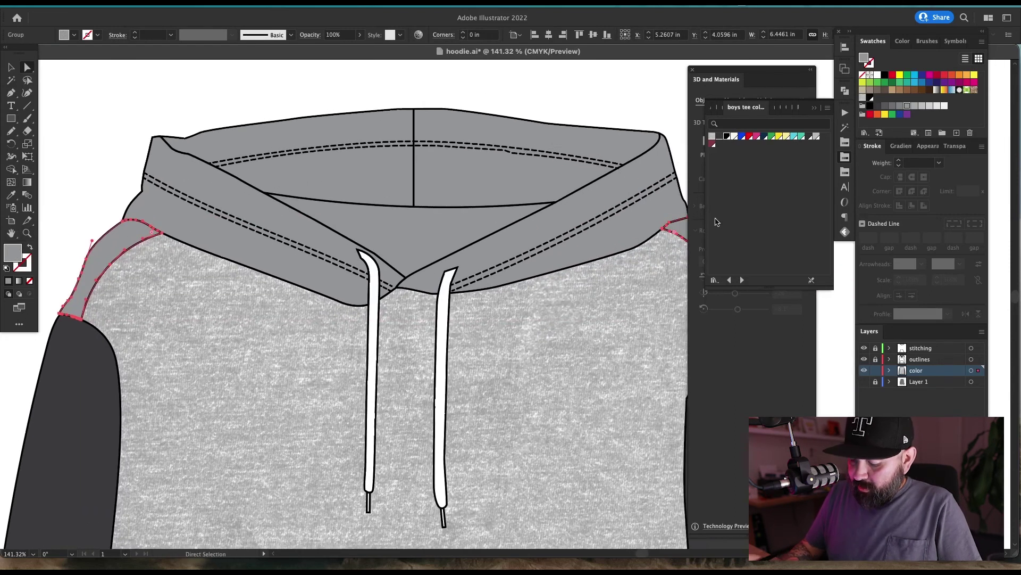
key("i")
left_click(524, 389)
key("super+shift+a")
key("v")
- Fill the triangular neck panel inside the hood opening with the body's heather gray pattern using the Eyedropper
scroll(526, 378, "right", 2)
scroll(527, 378, "down", 1)
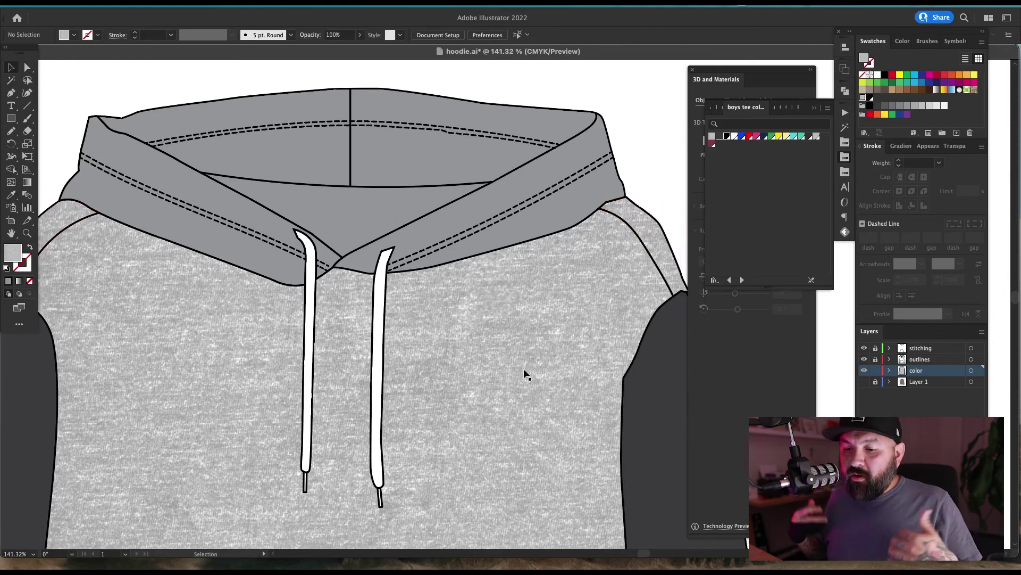
scroll(524, 375, "down", 5)
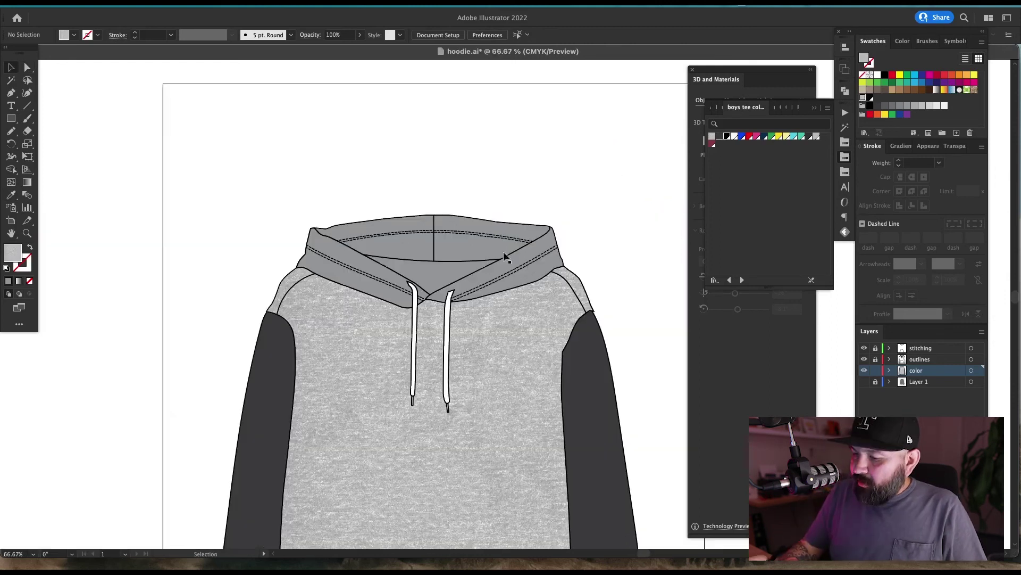
key("a")
scroll(479, 282, "up", 5)
left_click(478, 281)
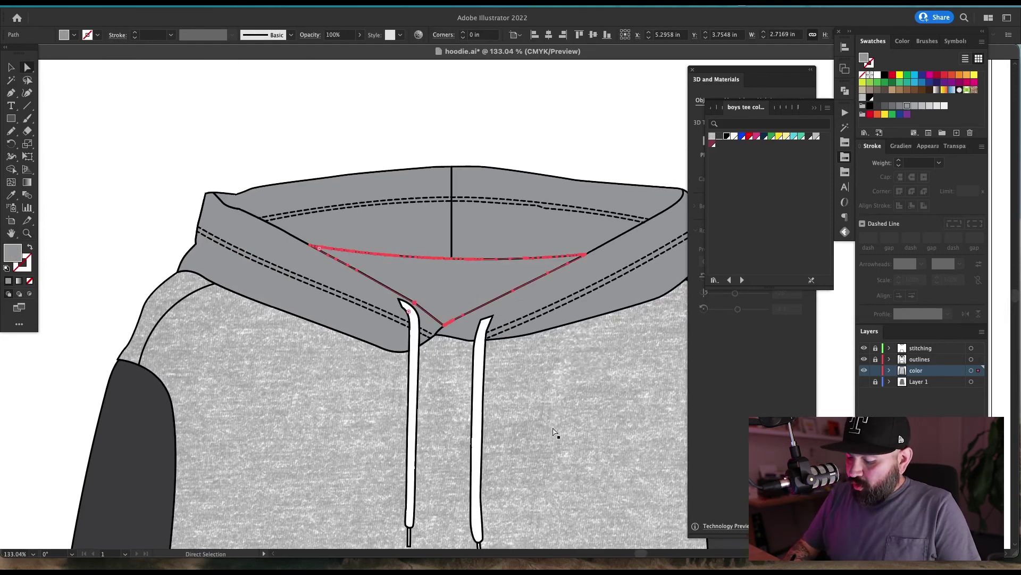
key("i")
left_click(577, 474)
key("super+shift+a")
key("v")
- Select the hood's inner and outer pieces, cut them, and paste them in back on the color layer
mouse_move(595, 378)
left_mouse_down("space")
mouse_move(515, 376)
mouse_move(606, 383)
left_mouse_up("space")
key("a")
left_click(484, 244)
left_click(620, 248, "shift")
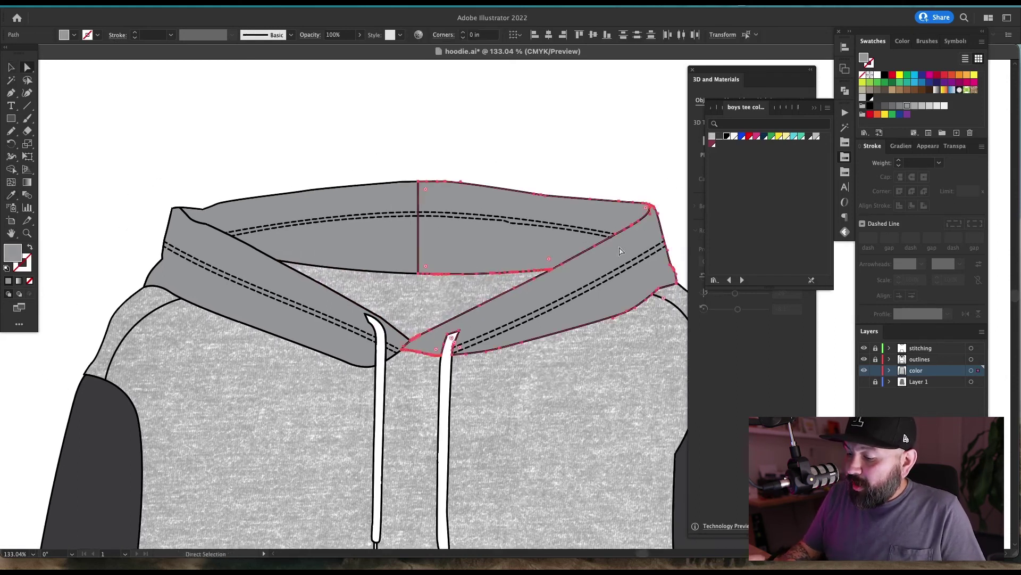
left_click(392, 257, "shift")
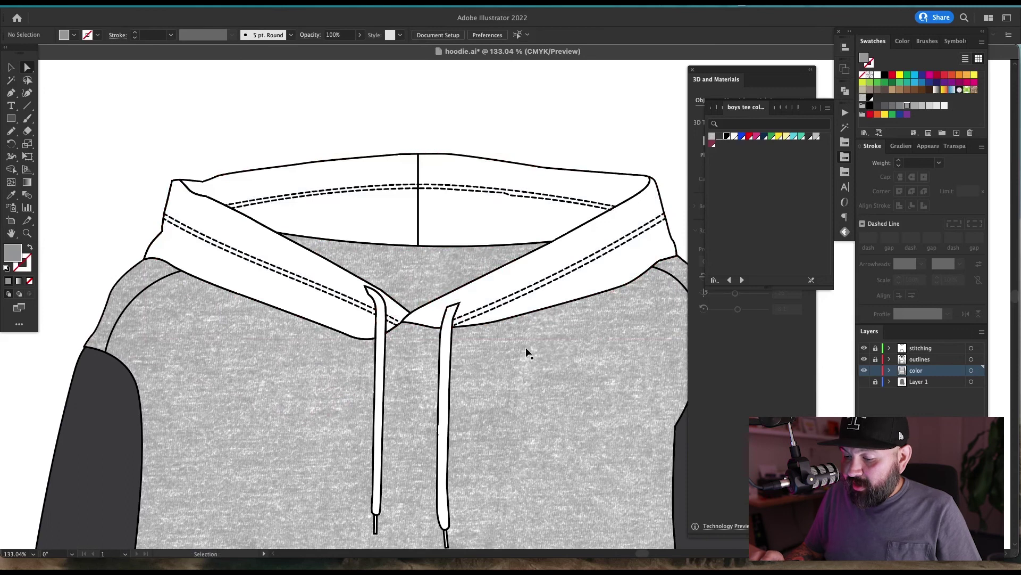
key("super+b")
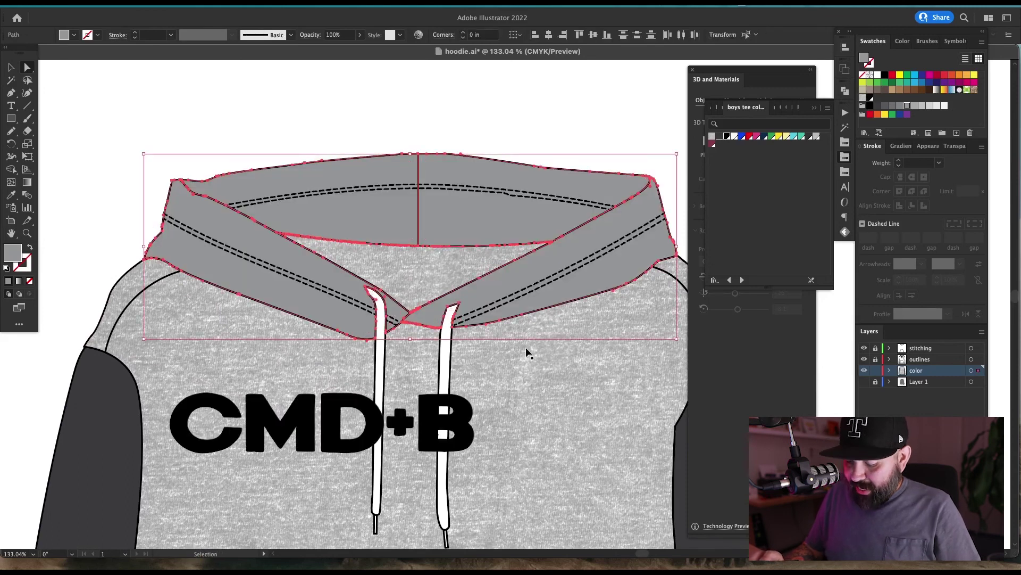
- Fill the selected hood pieces with the sleeves' dark gray using the Eyedropper and deselect them
key("i")
scroll(435, 426, "left", 3)
scroll(434, 426, "down", 1)
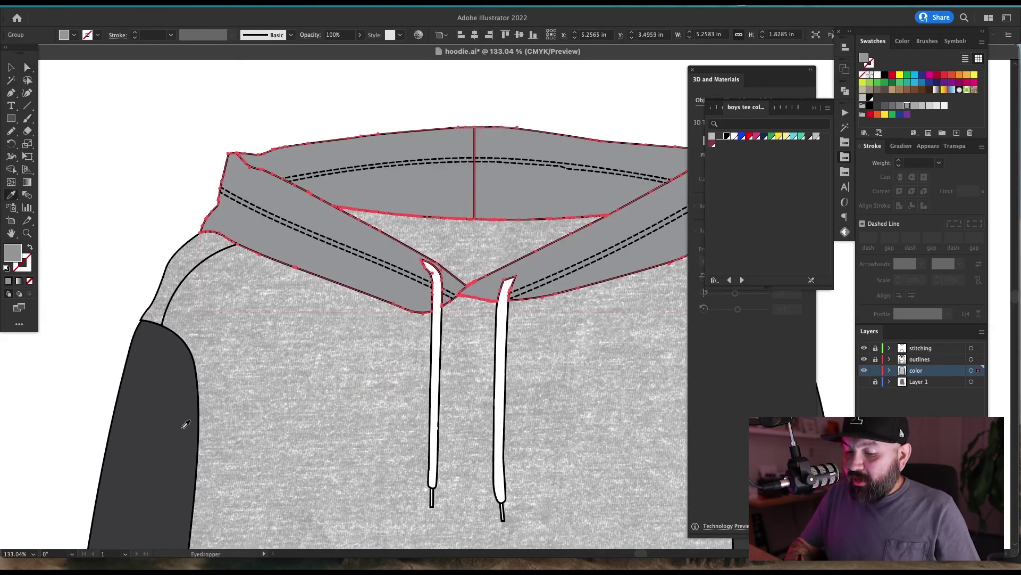
left_click(171, 391)
key("super+shift+a")
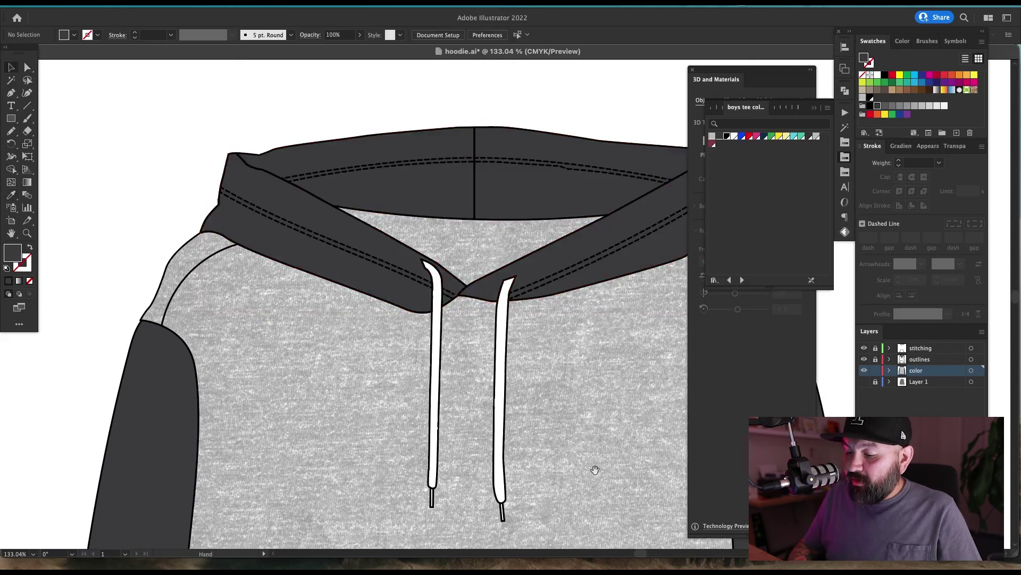
left_click_drag(593, 468, 530, 372)
key("super+minus")
key("super+minus")
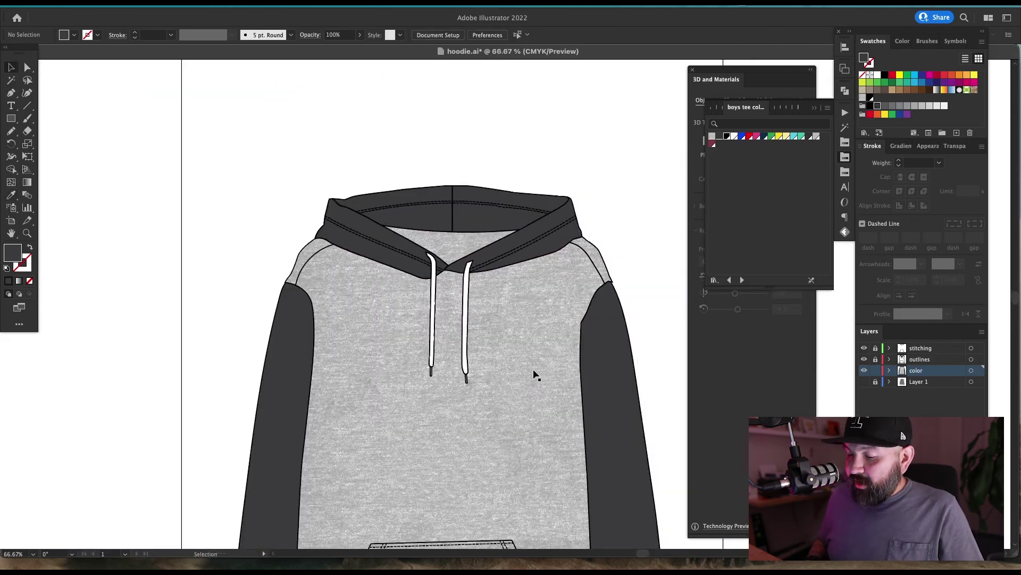
- Examine the color pieces of the hood, body and sleeves by selecting them, clear the selection, and look over the colored hoodie
left_click(504, 218)
scroll(556, 269, "down", 2)
left_click(556, 269)
left_click_drag(607, 350, 609, 253)
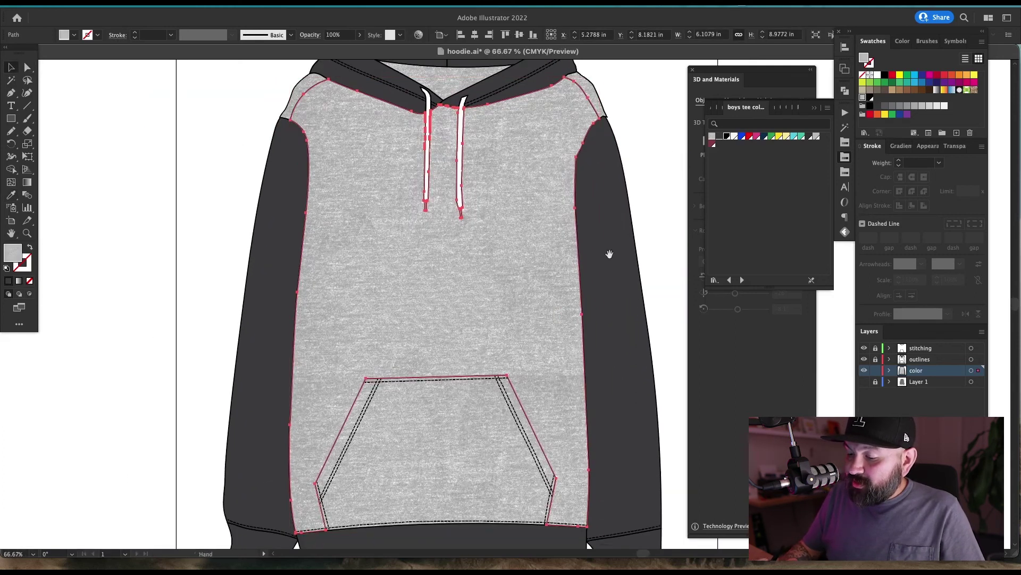
left_click(626, 322)
left_click_drag(500, 394, 503, 306)
key("super+shift+a")
left_click_drag(643, 370, 633, 440)
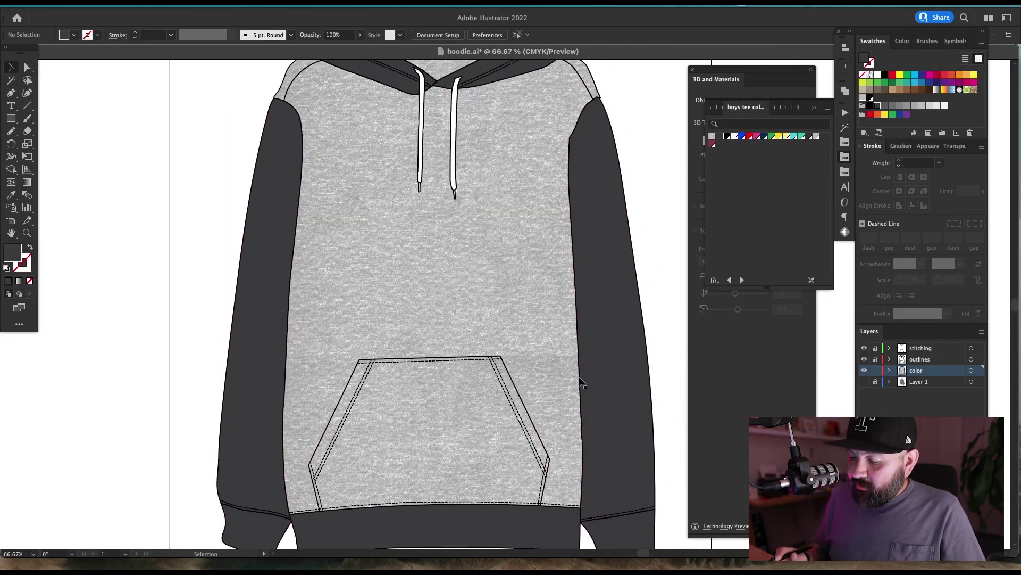
scroll(596, 341, "up", 2)
scroll(596, 341, "right", 1)
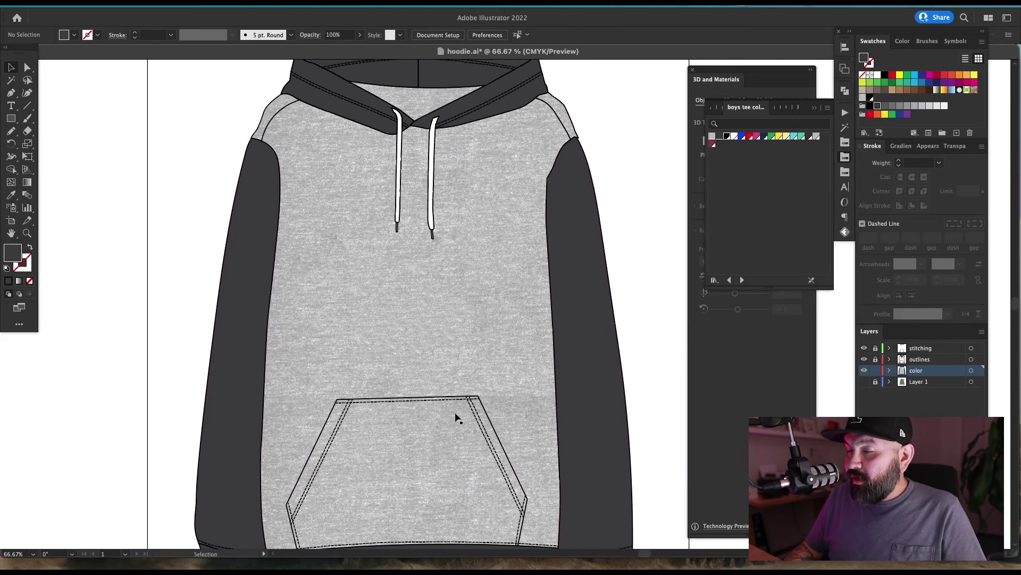
scroll(581, 405, "up", 3)
scroll(581, 405, "right", 1)
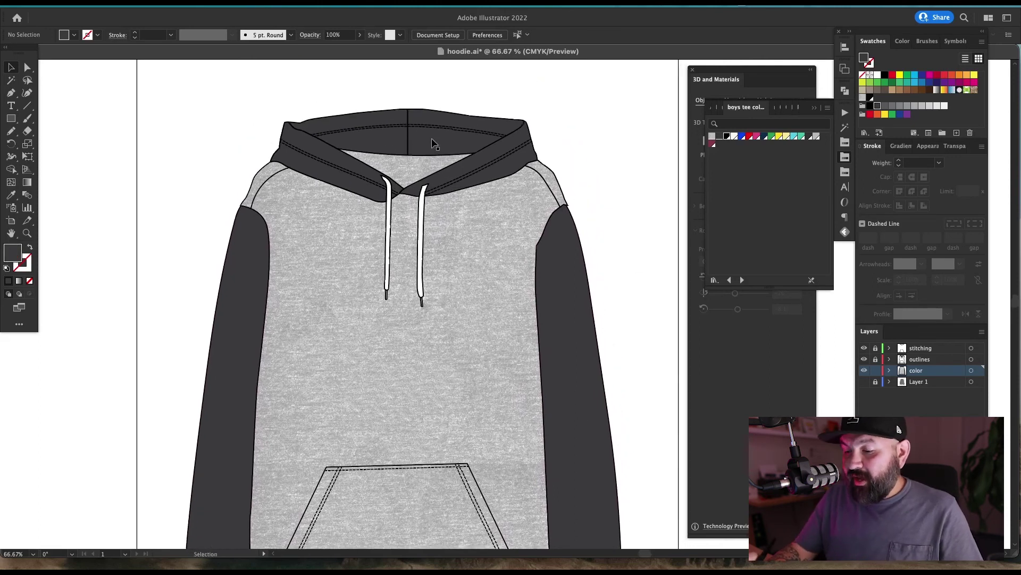
- Recolor the grouped hood pieces with the navy blue swatch from the boys tee color library, deselect them, and view the whole hoodie
left_click(445, 140)
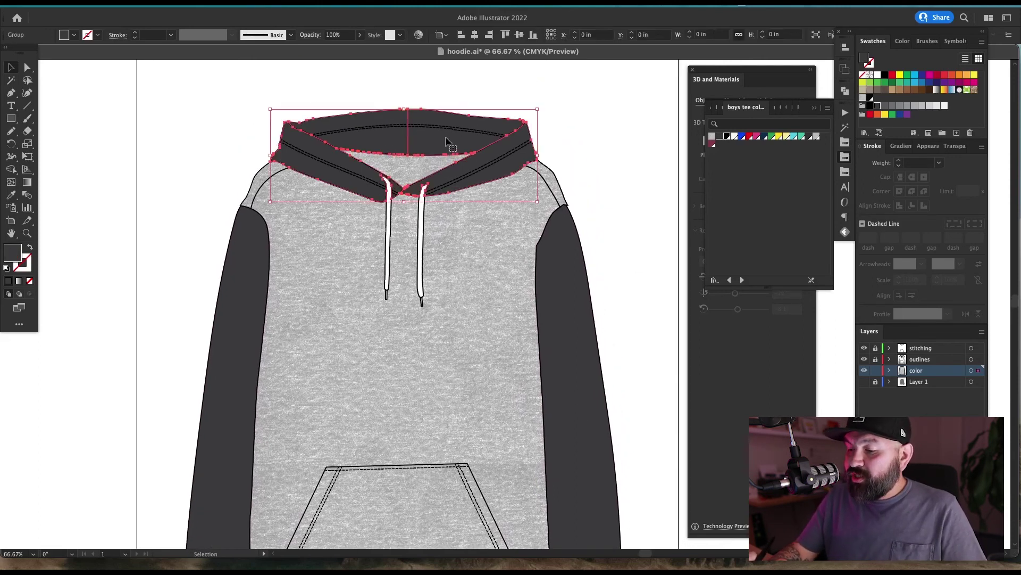
left_click(765, 137)
left_click(642, 215)
scroll(524, 314, "down", 1)
scroll(524, 314, "right", 1)
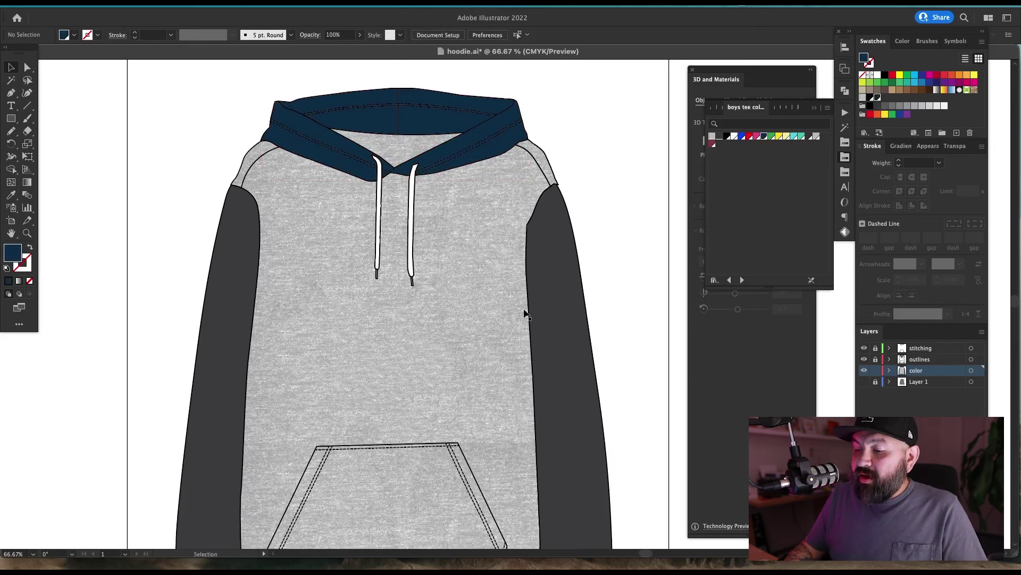
scroll(494, 325, "down", 2)
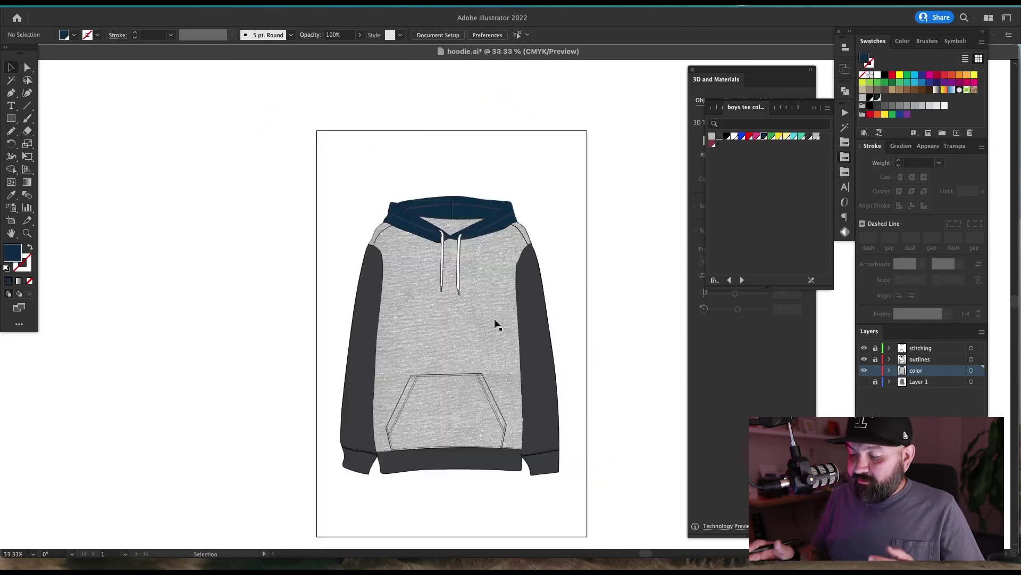